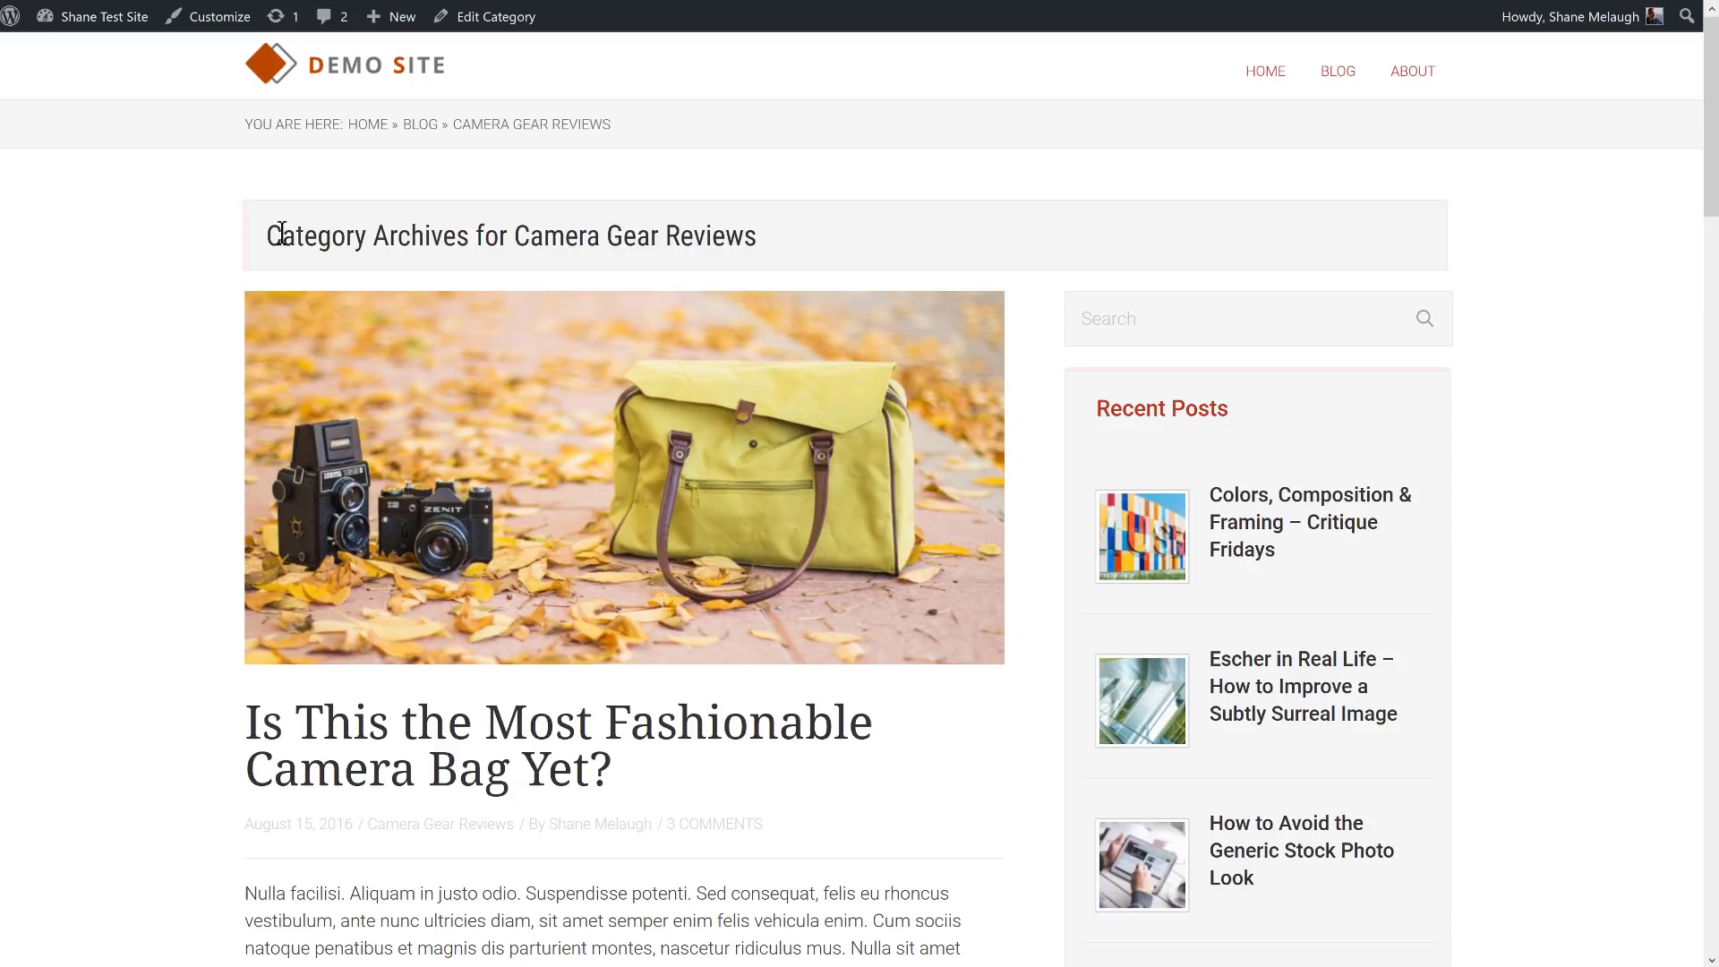
- Review the Camera Gear Reviews category archive, highlighting its heading and scrolling through the page
drag(268, 235, 912, 248)
scroll(779, 119, down, 4)
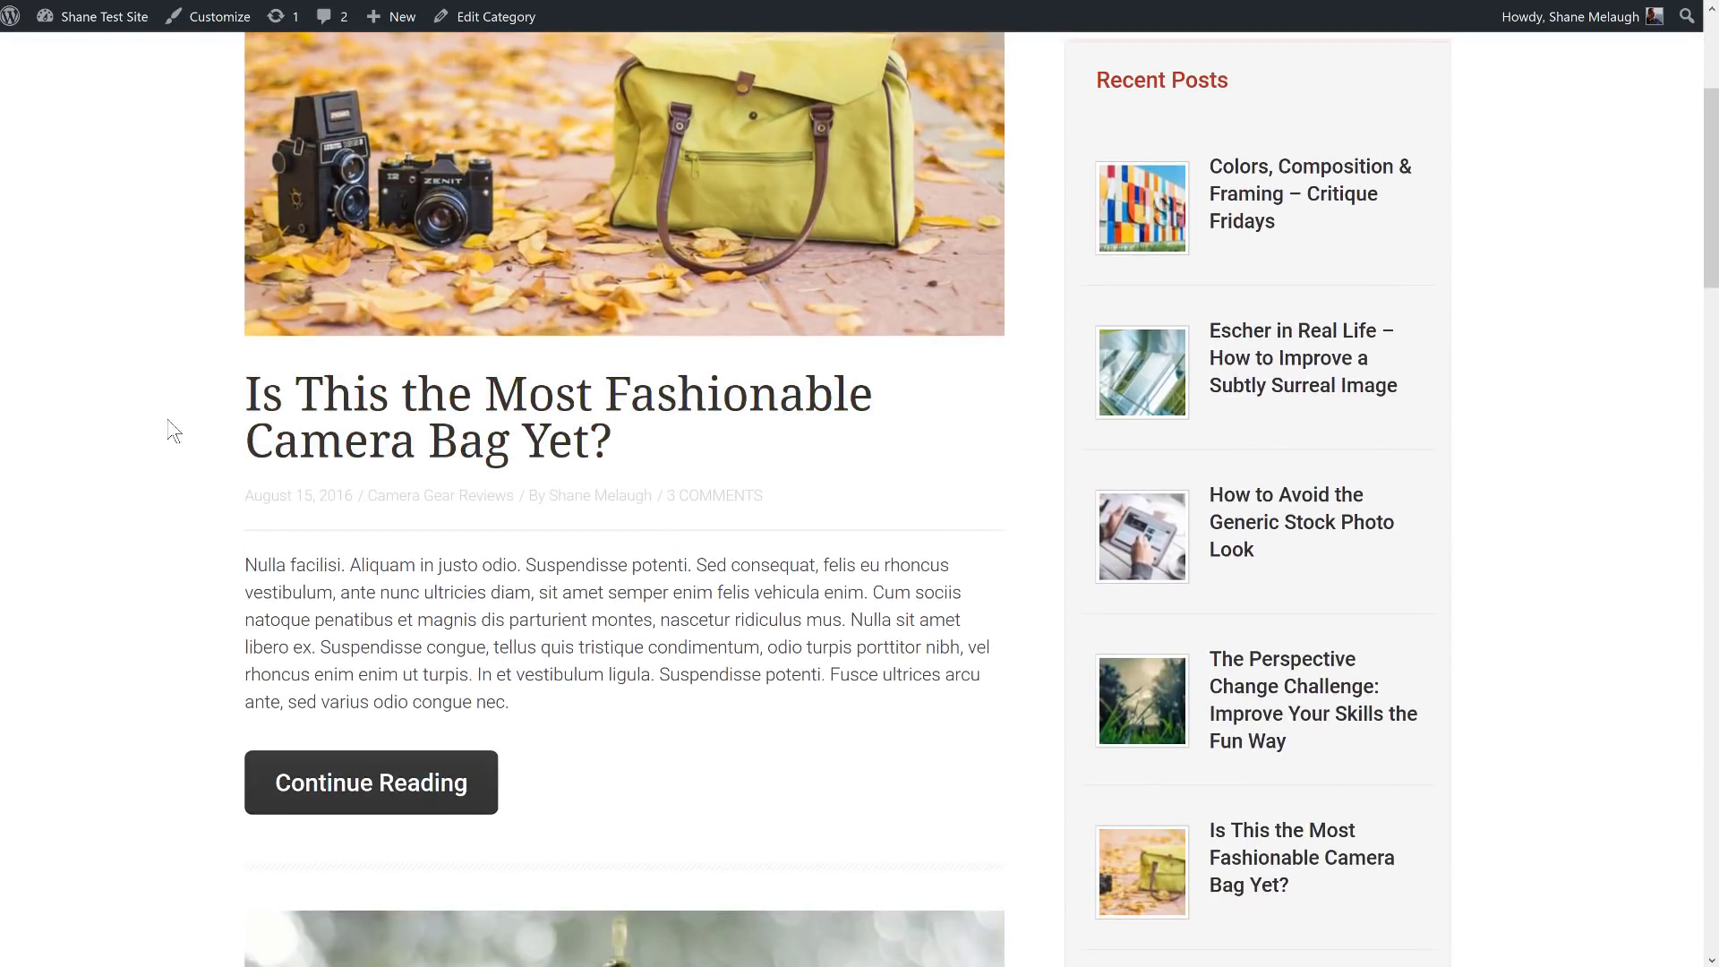
scroll(169, 430, up, 4)
scroll(825, 396, down, 6)
scroll(824, 396, down, 5)
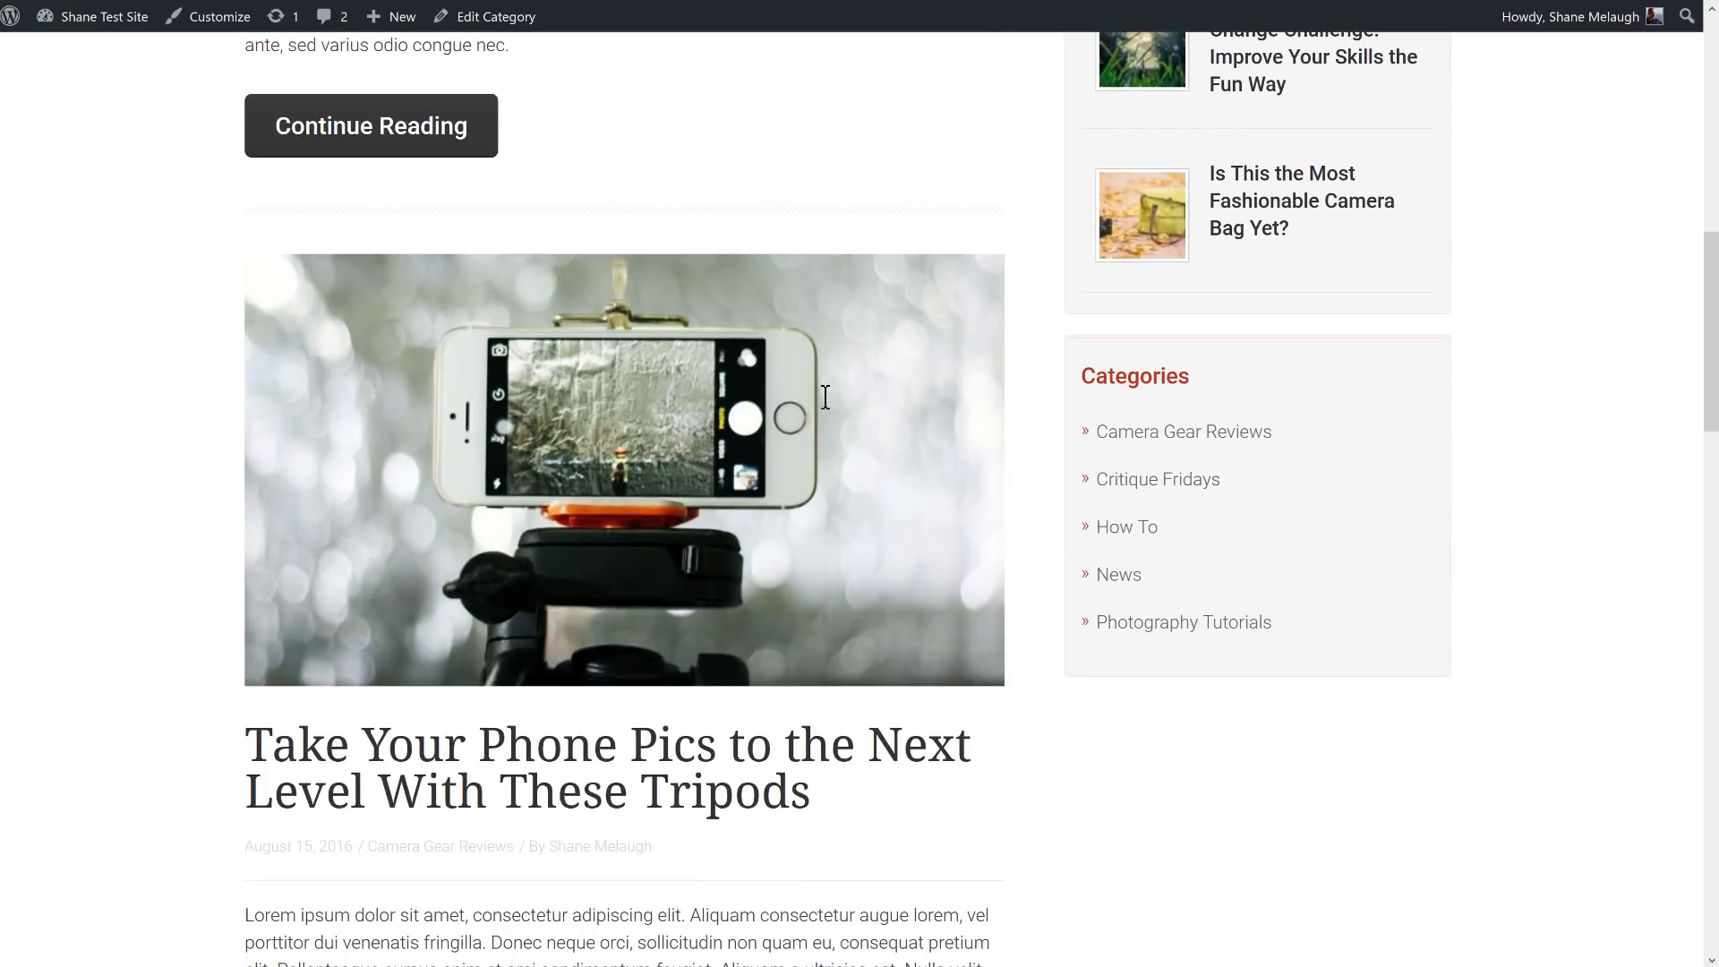
scroll(825, 403, up, 10)
scroll(827, 407, up, 1)
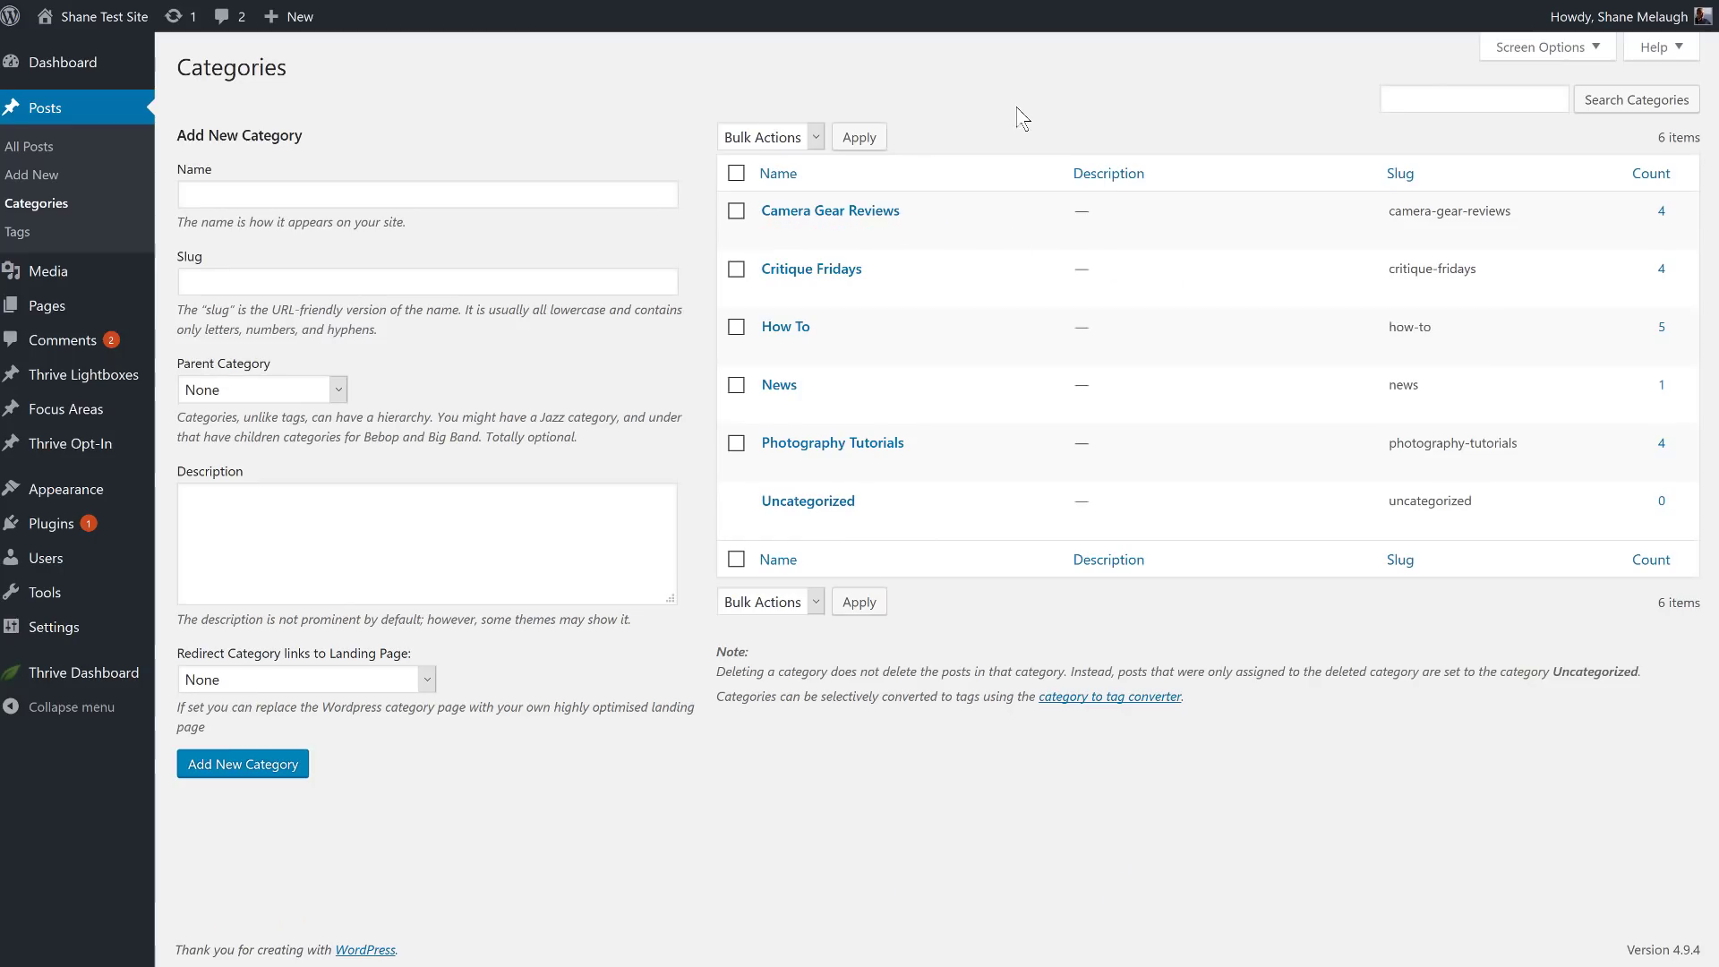
- Sort categories by post count descending, then list the posts in the top category, How To
mouse_move(996, 239)
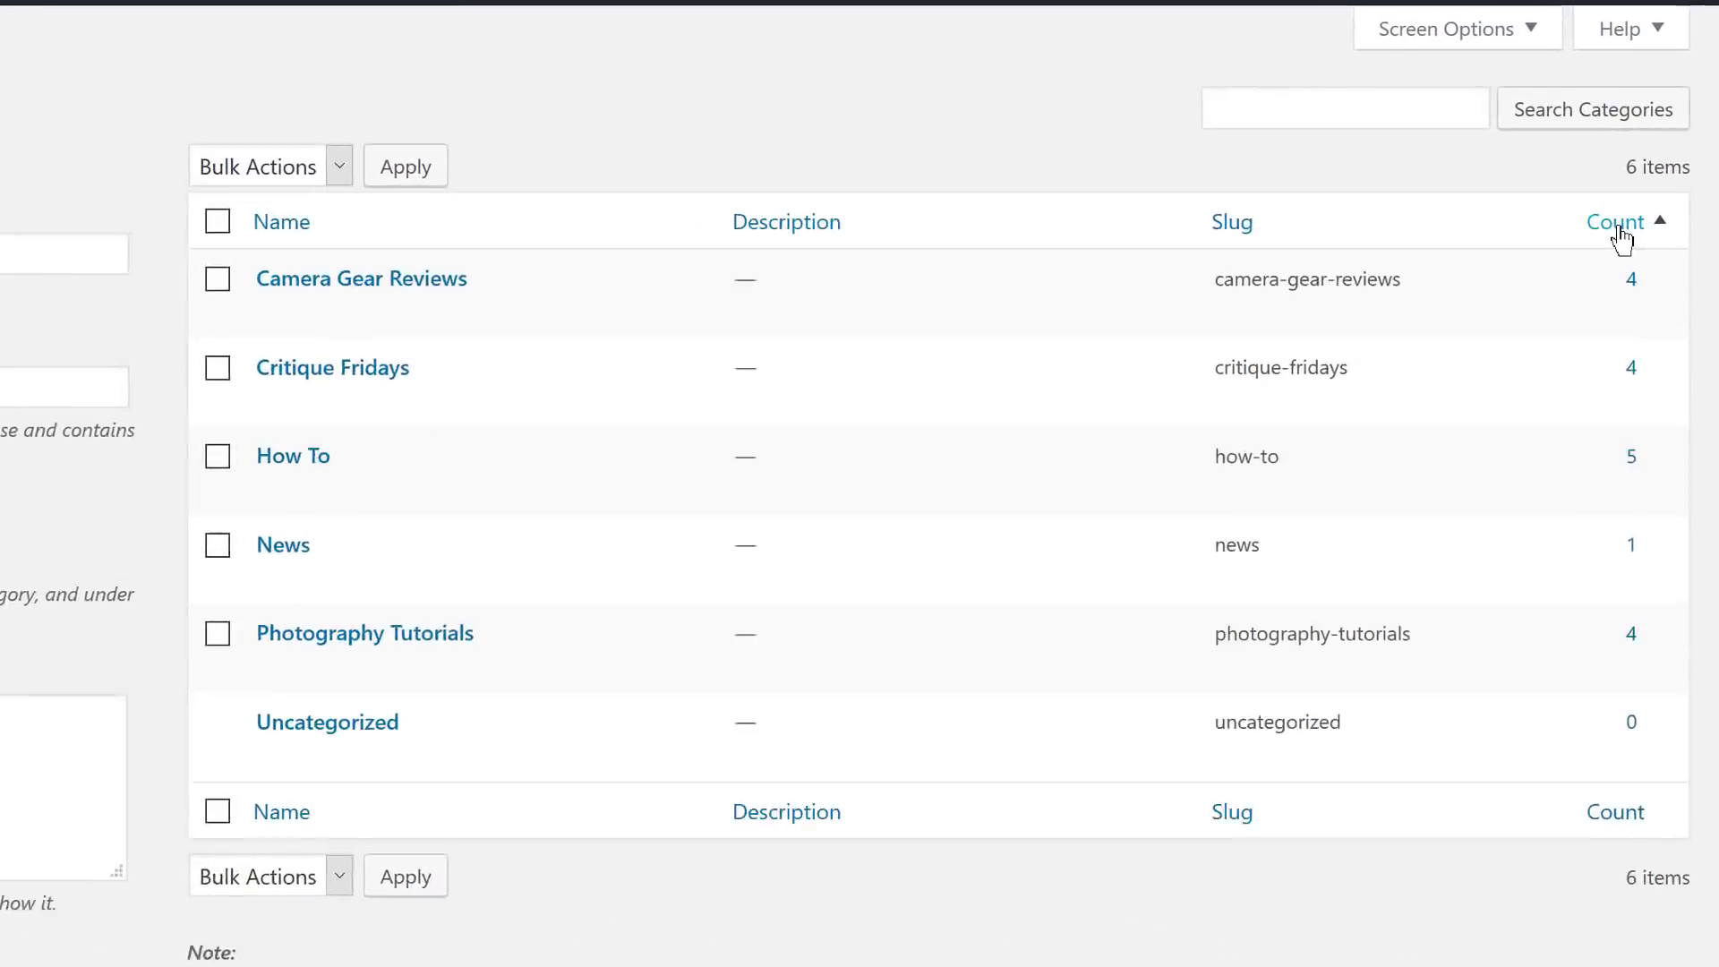
click(1619, 229)
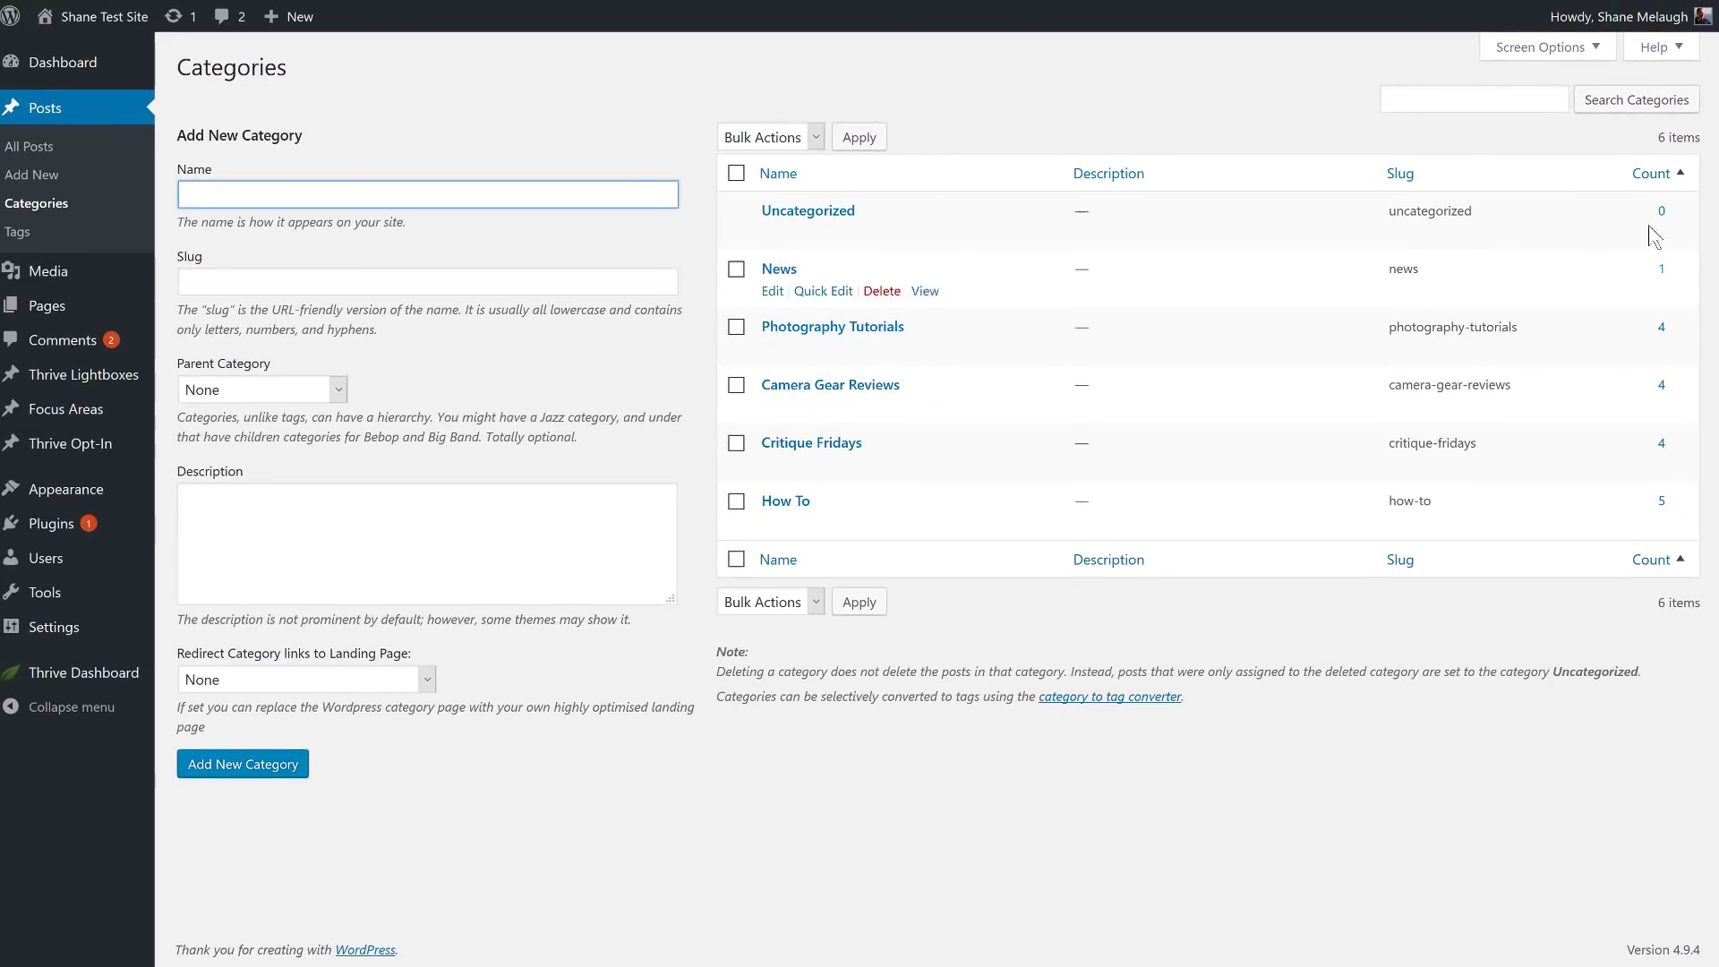
click(1652, 172)
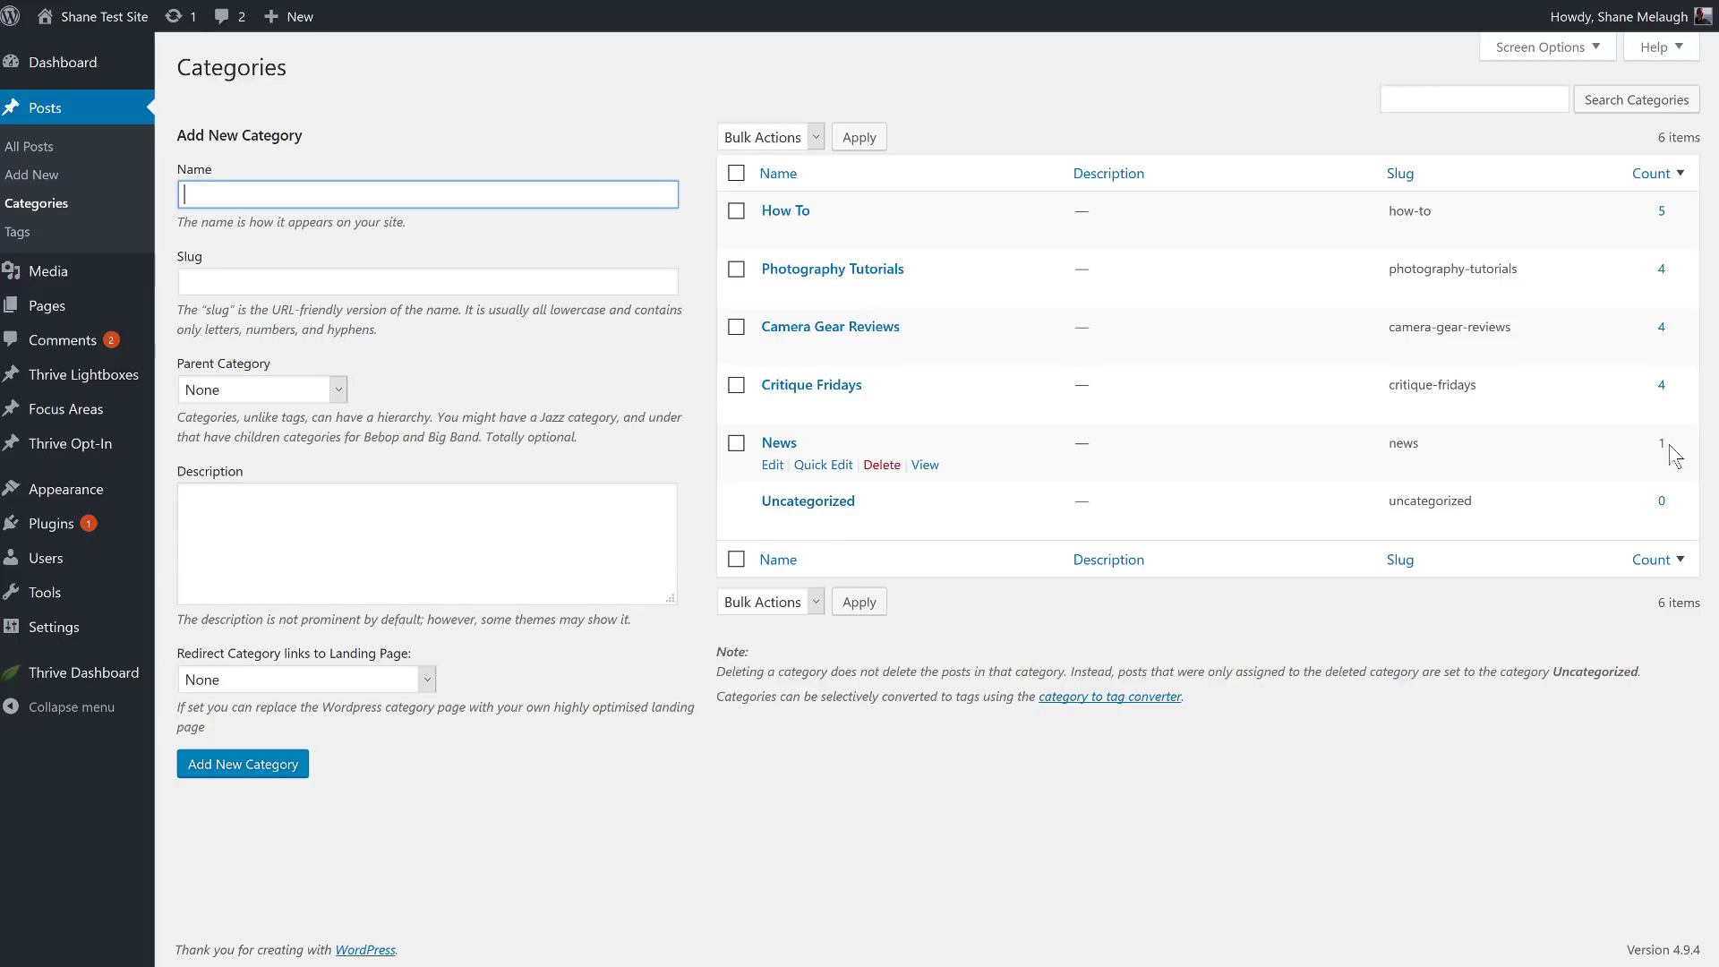
click(1662, 218)
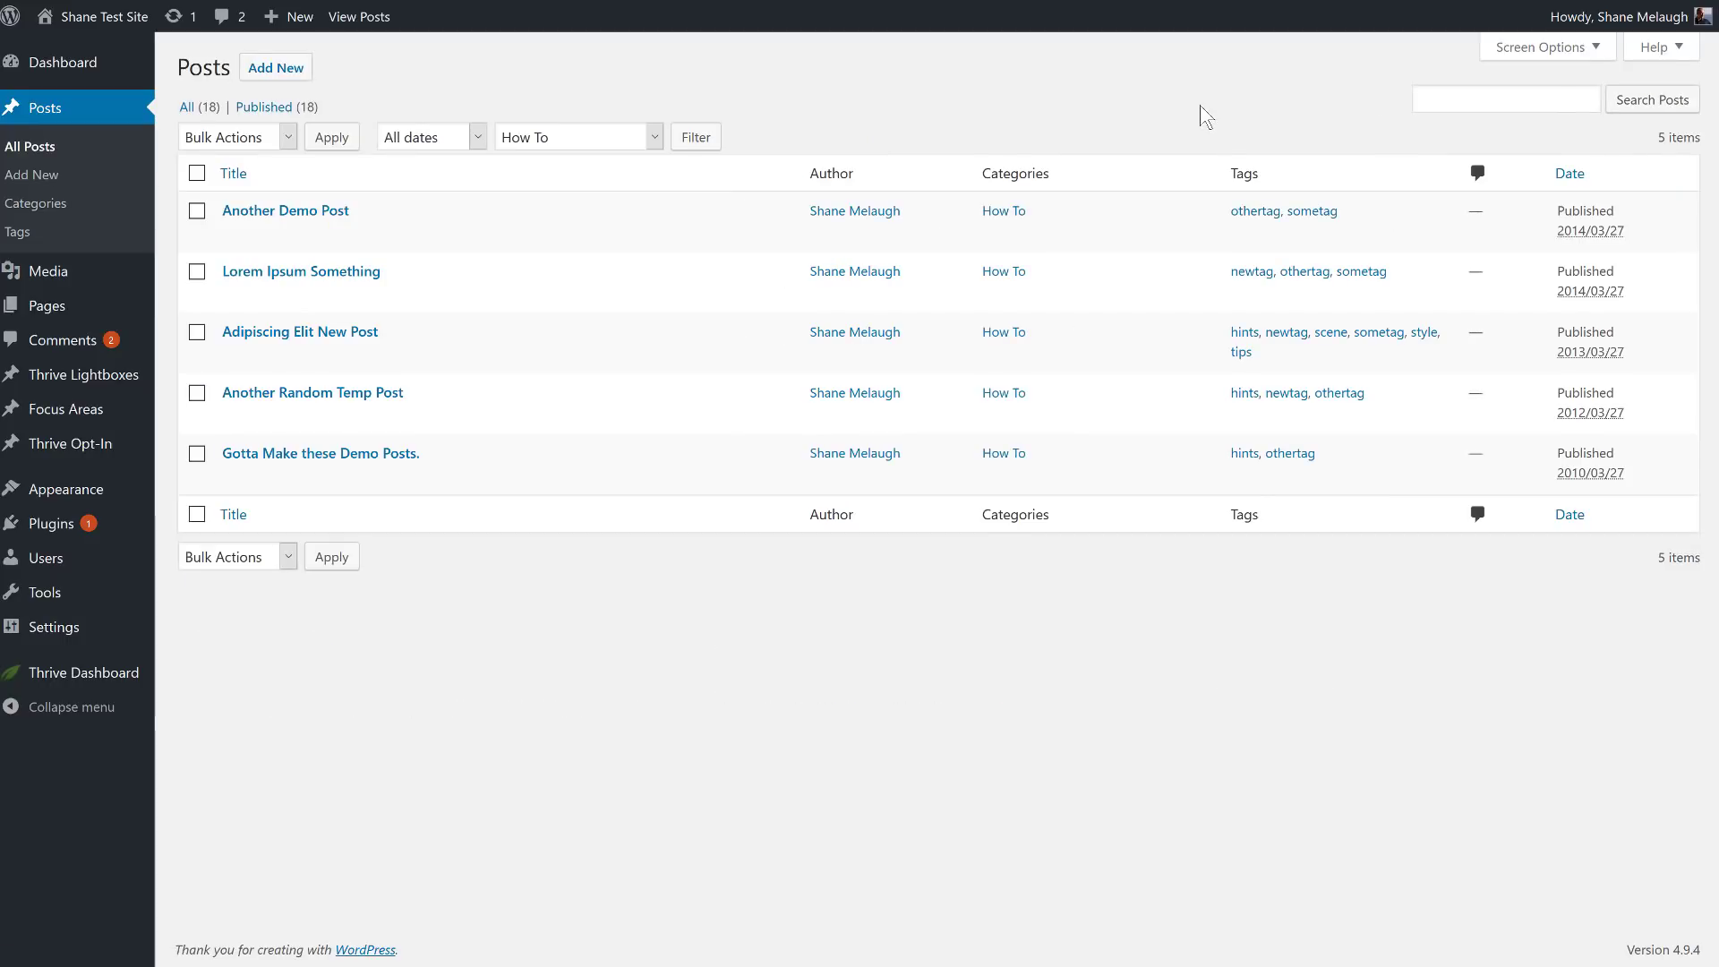
- Review the five How To posts (2010–2014) and their tags, such as hints and othertag
mouse_move(605, 224)
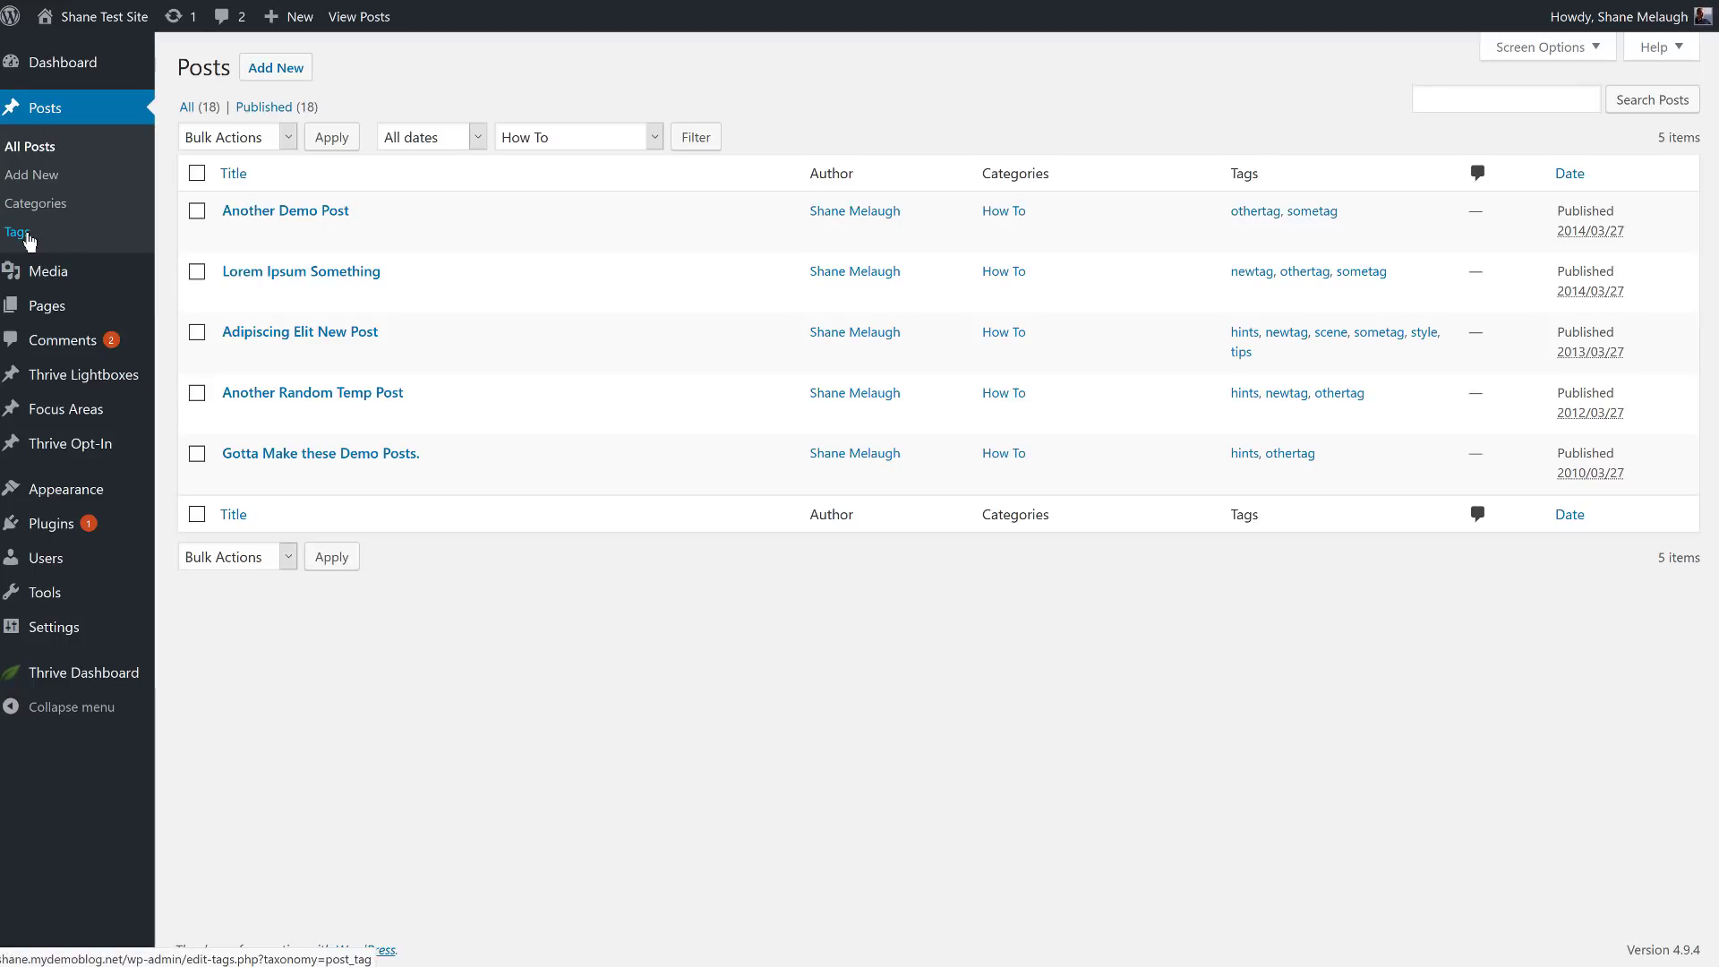
- Sort the 24 tags by count ascending, from single-use tags like video to lens
click(27, 235)
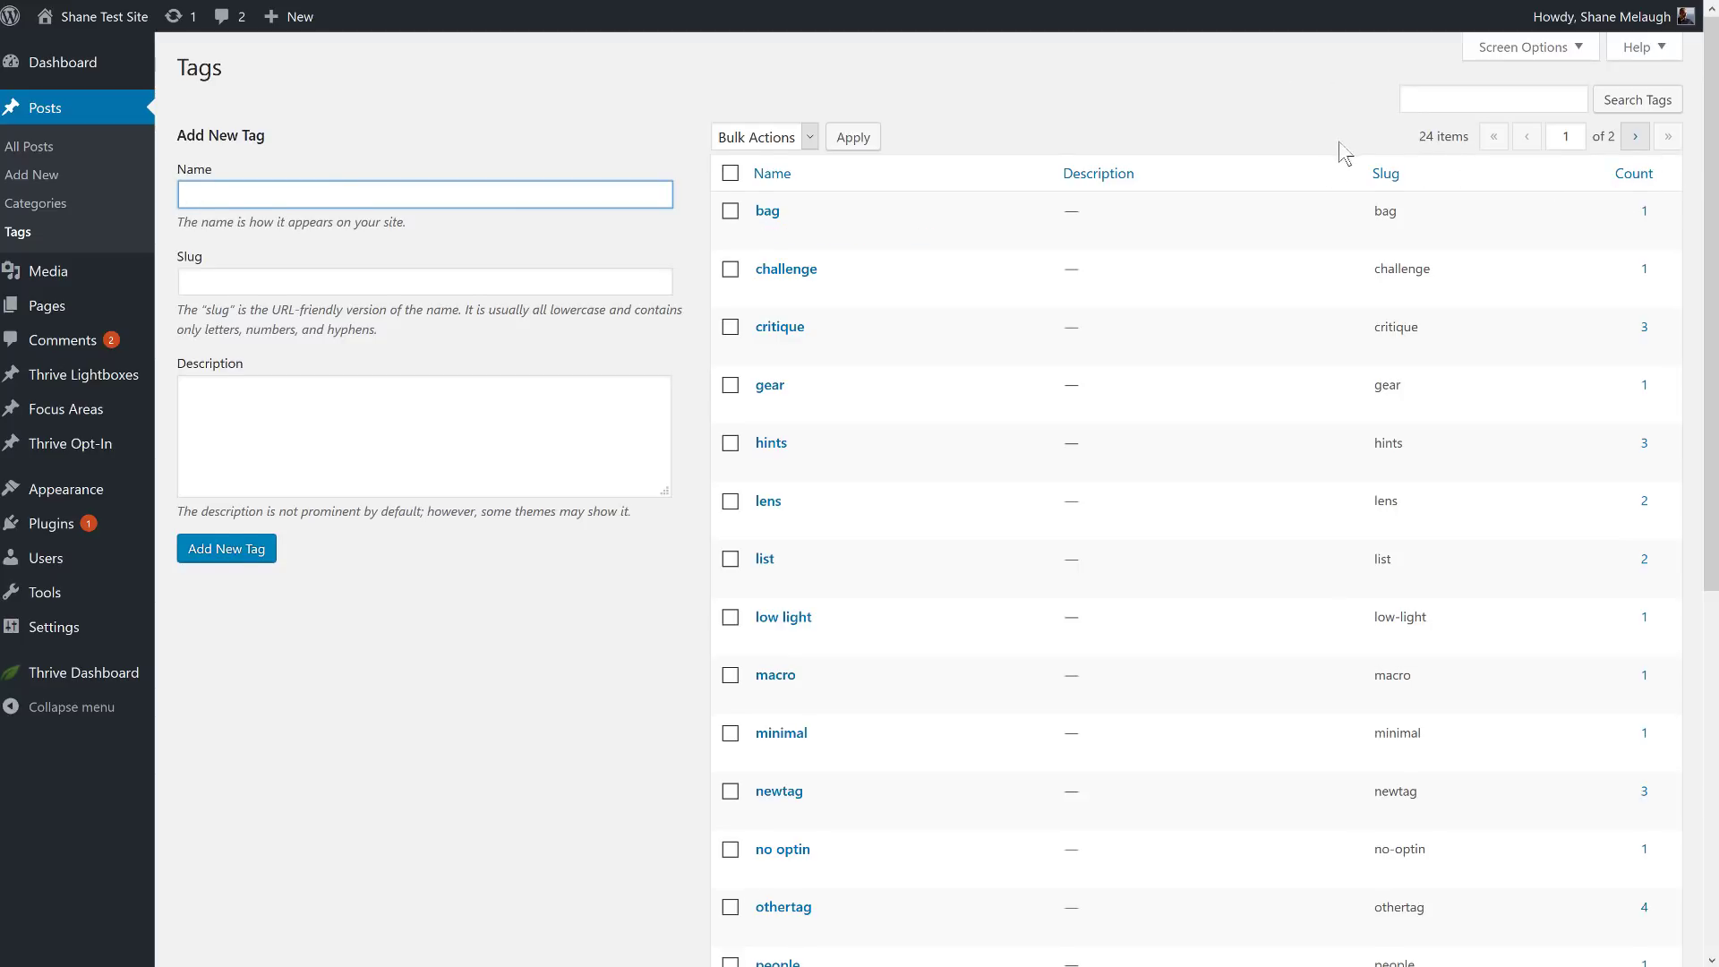
scroll(1205, 71, down, 5)
scroll(1297, 564, down, 1)
scroll(1420, 376, up, 7)
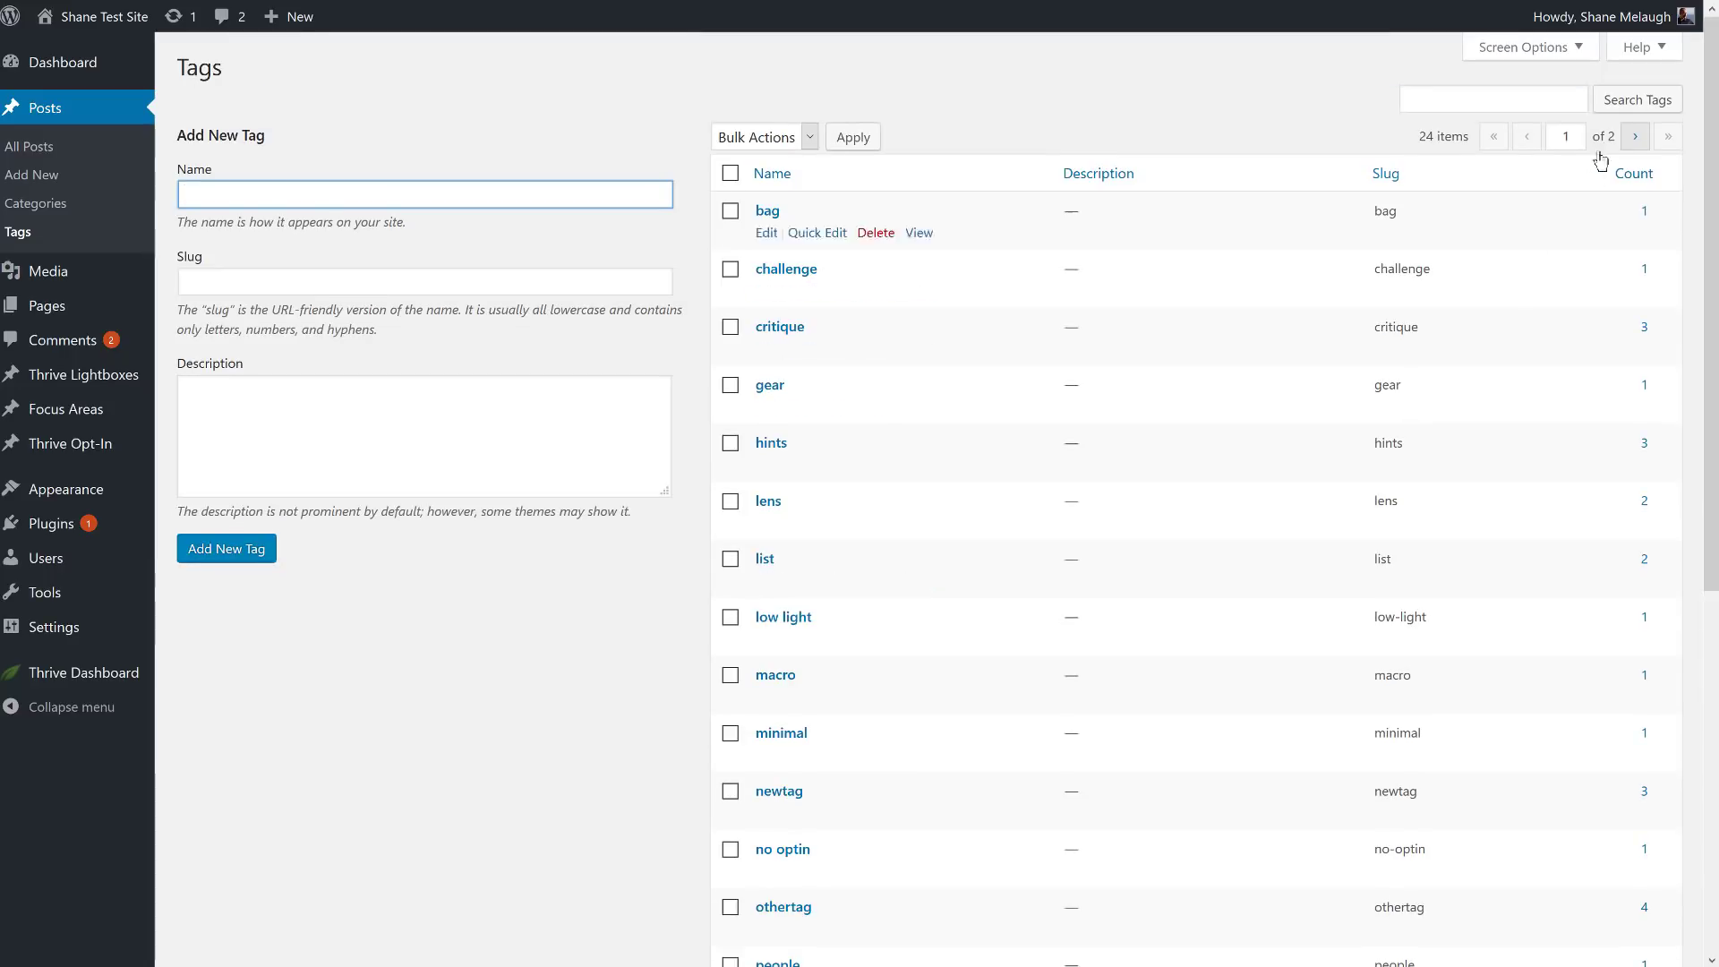
click(1637, 184)
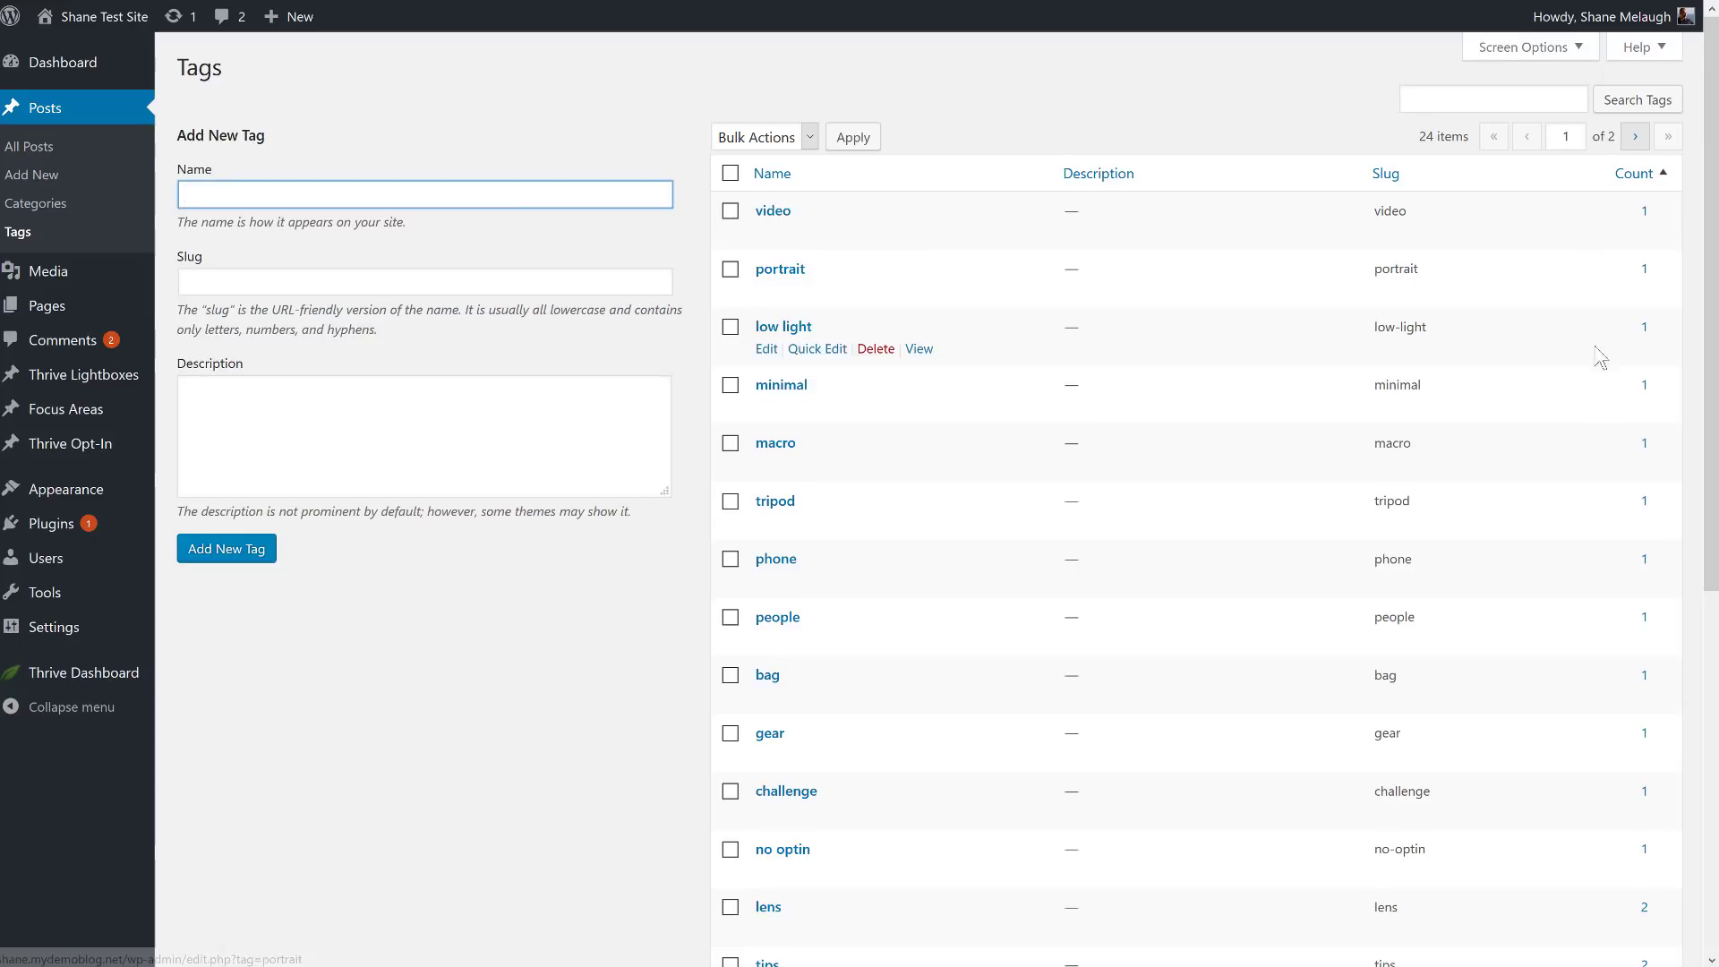
scroll(1635, 259, down, 2)
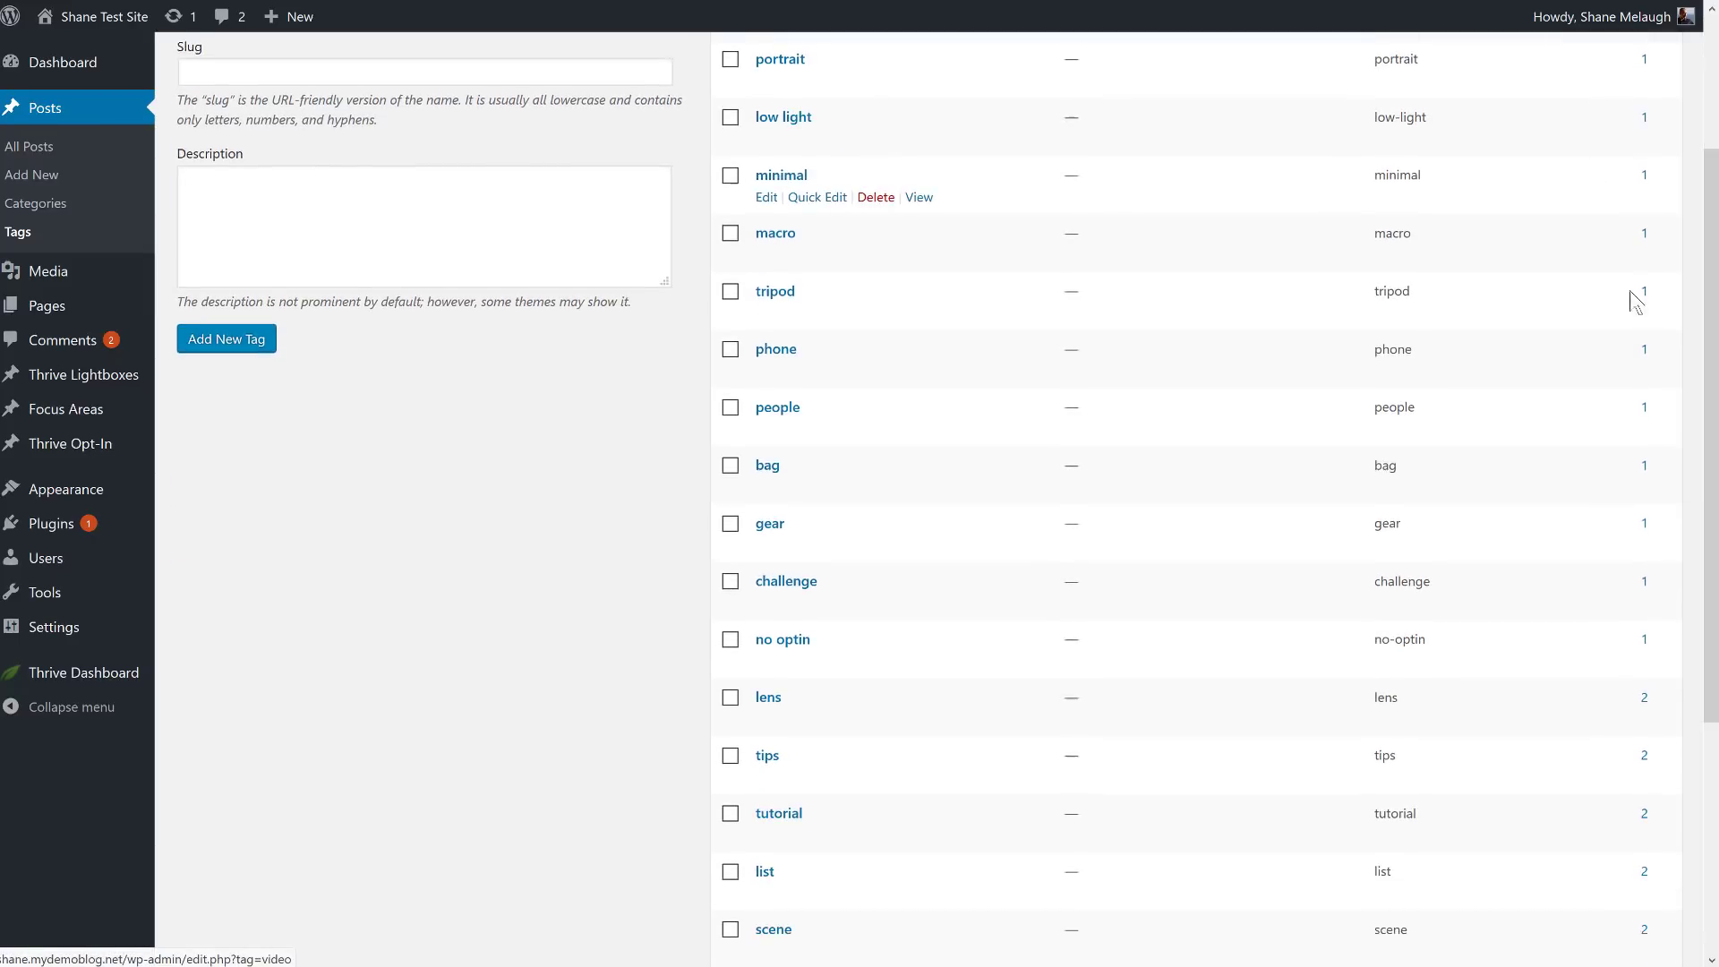
scroll(1616, 600, down, 3)
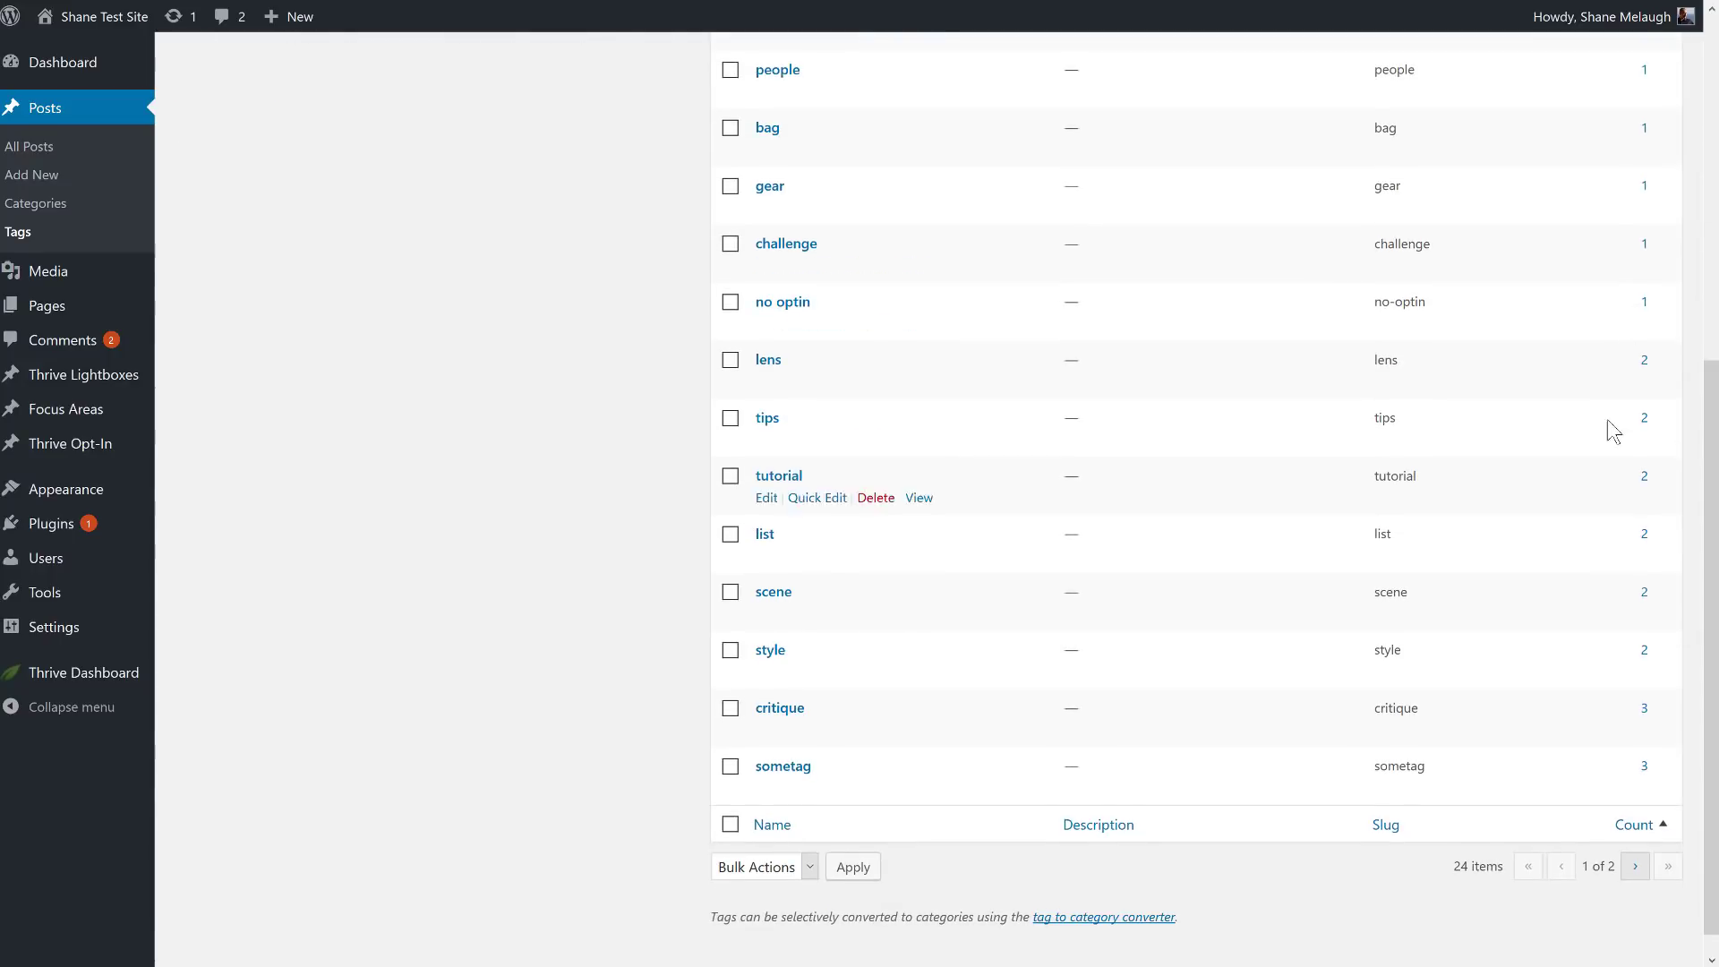
scroll(1619, 326, up, 5)
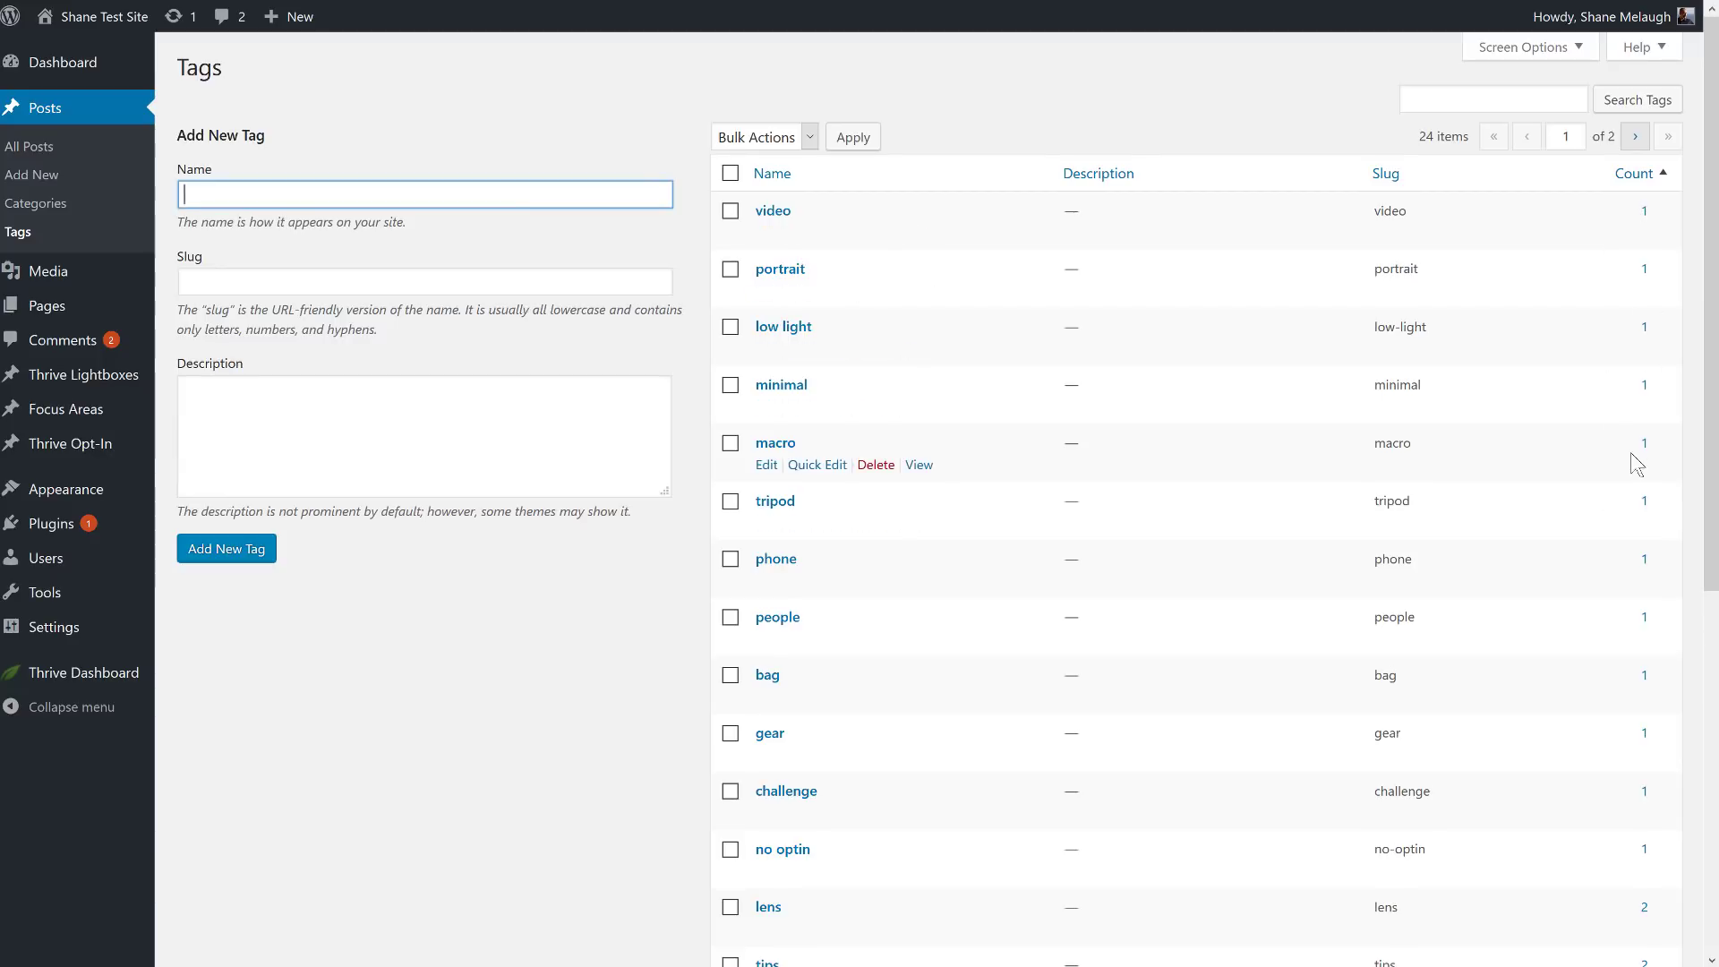
scroll(1642, 452, down, 3)
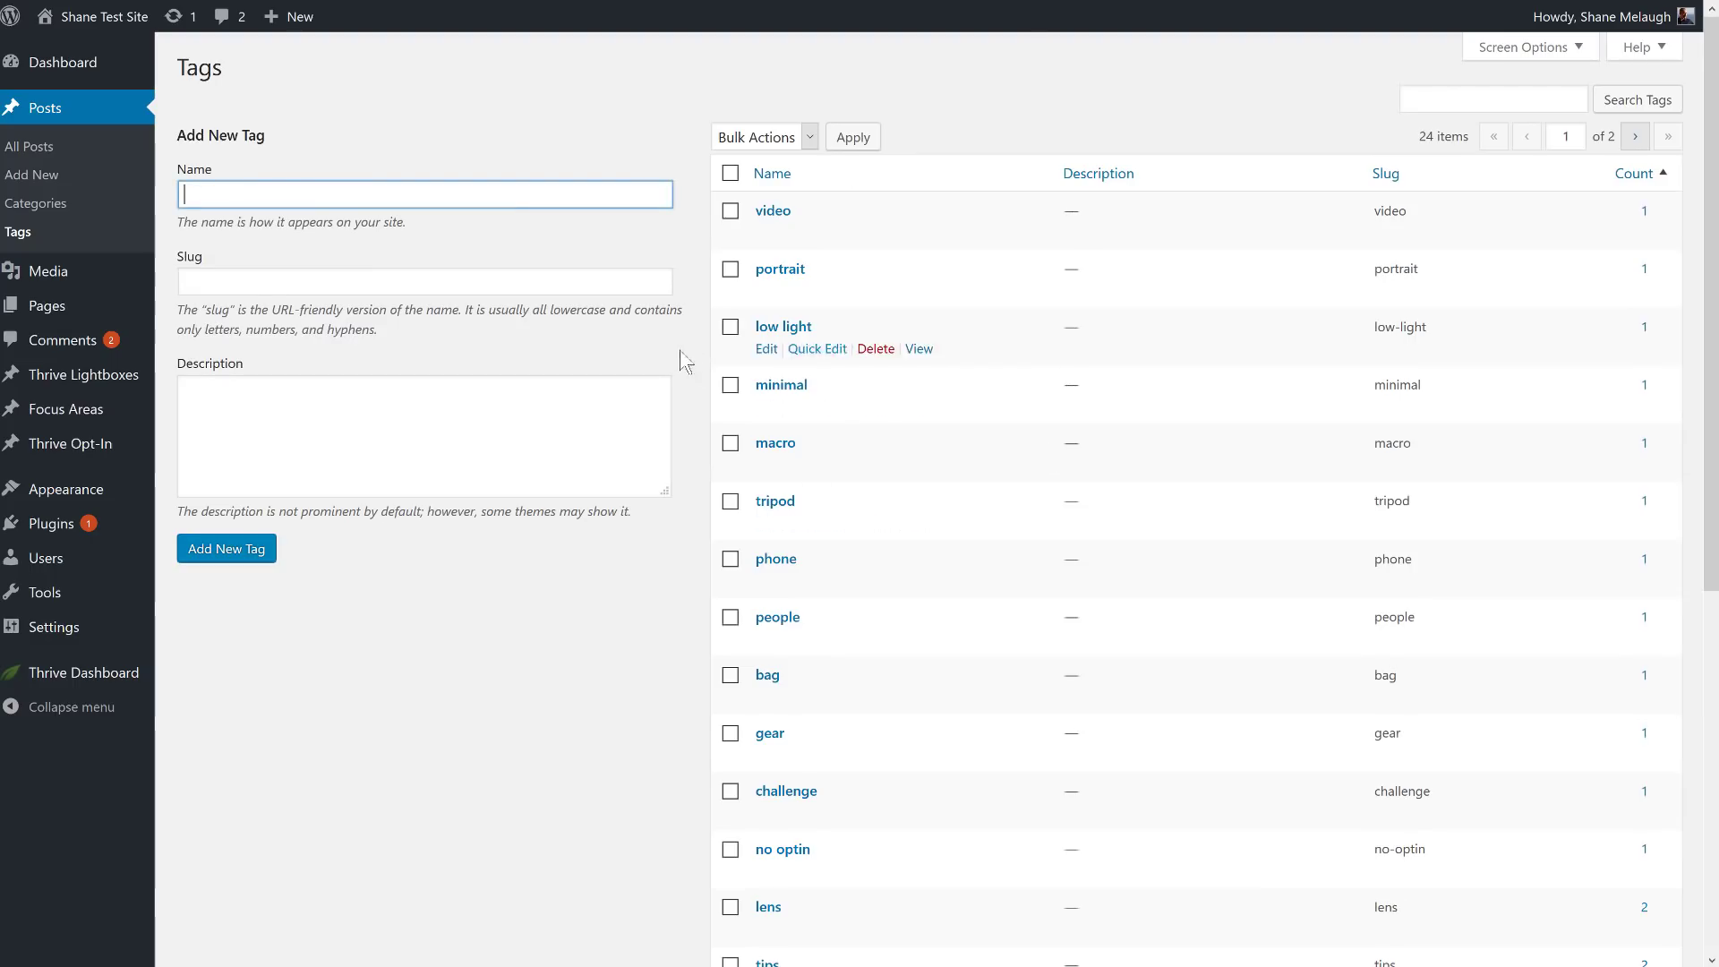
- Quick Edit the minimal tag, renaming it minimalism and keeping the slug minimal
scroll(1043, 273, down, 1)
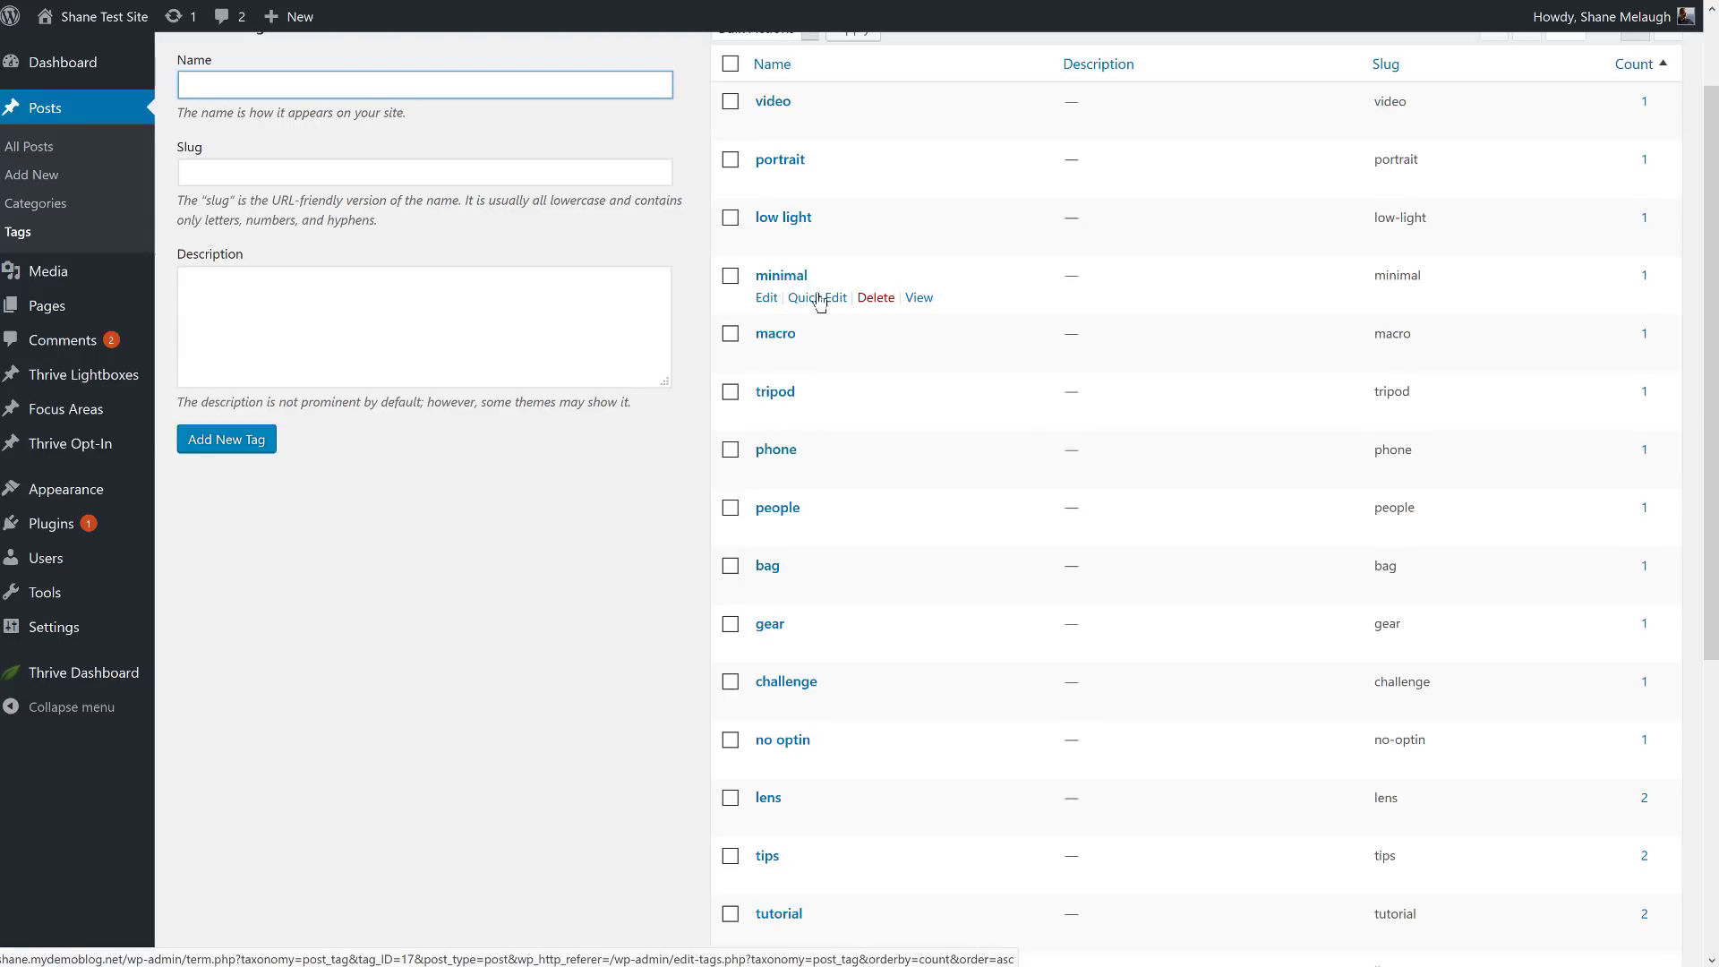
click(820, 299)
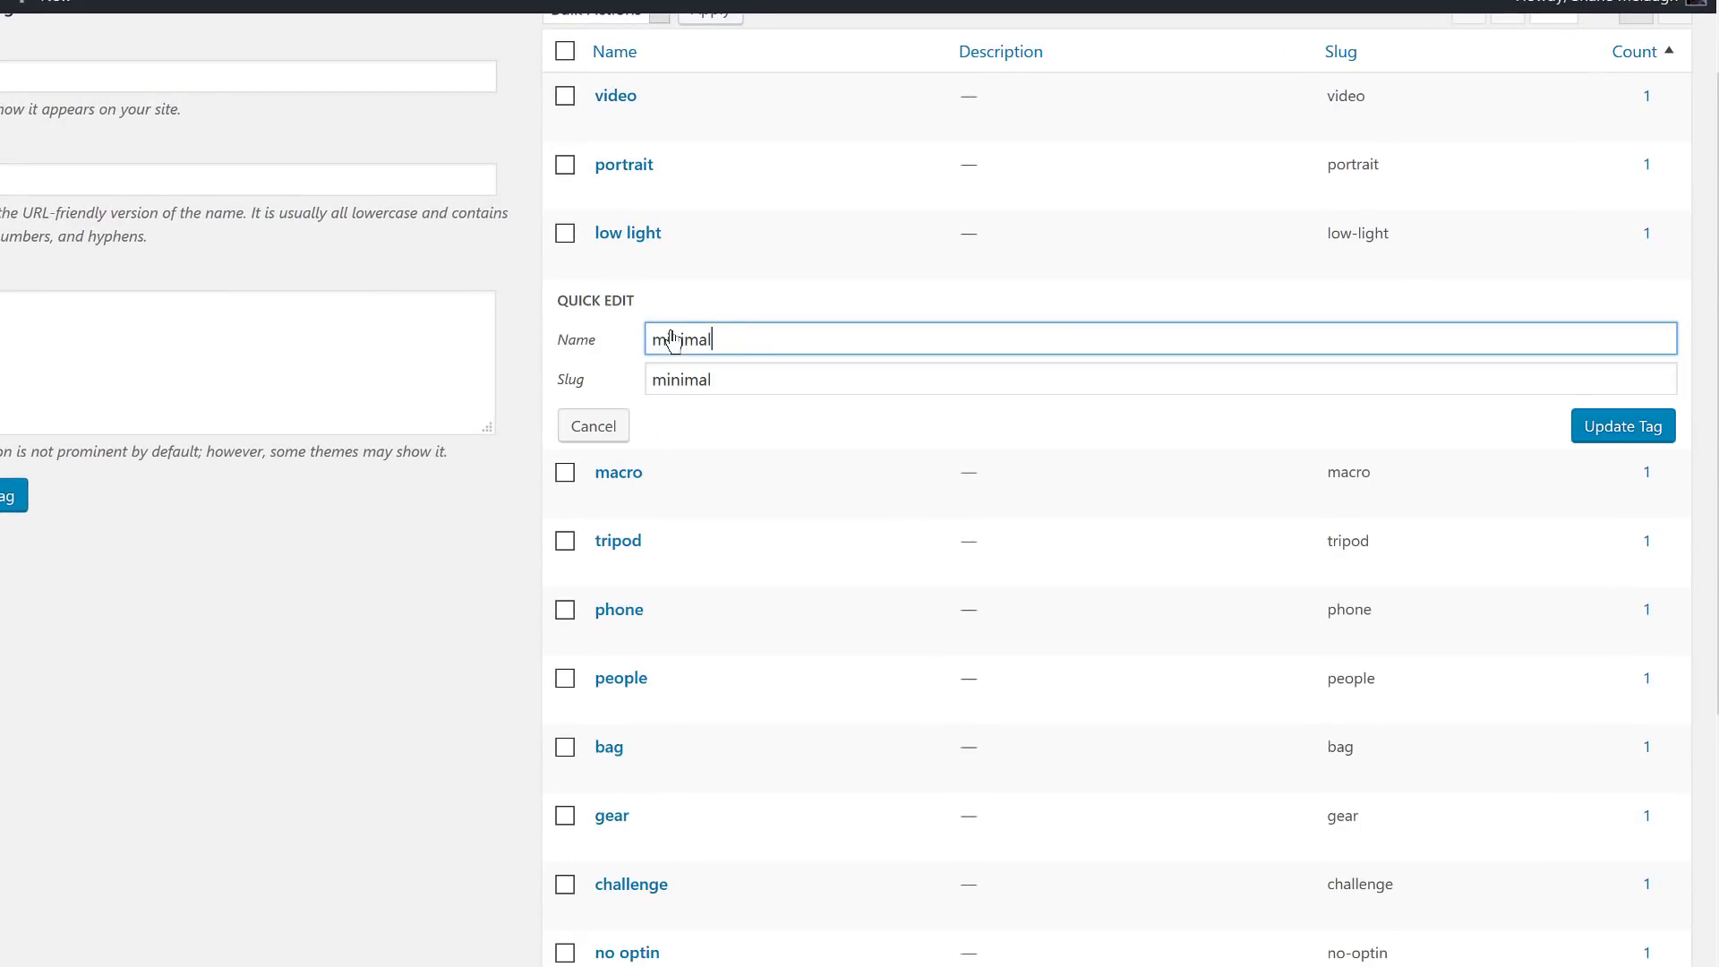
drag(760, 339, 567, 350)
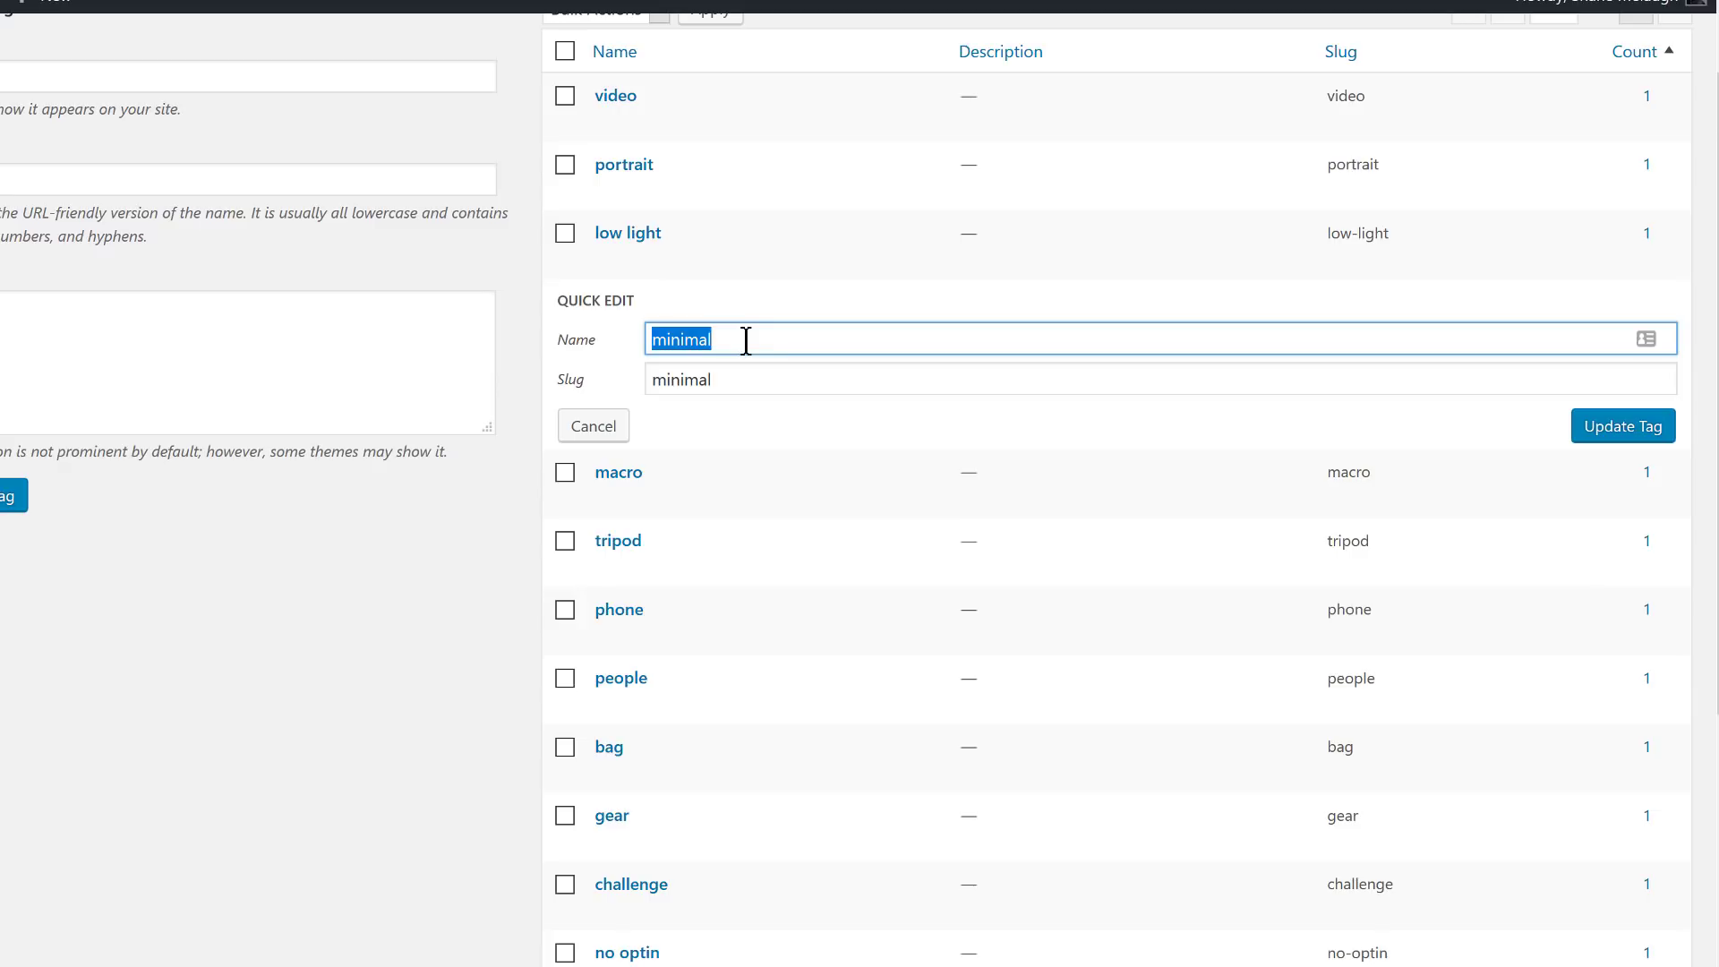
text(mi)
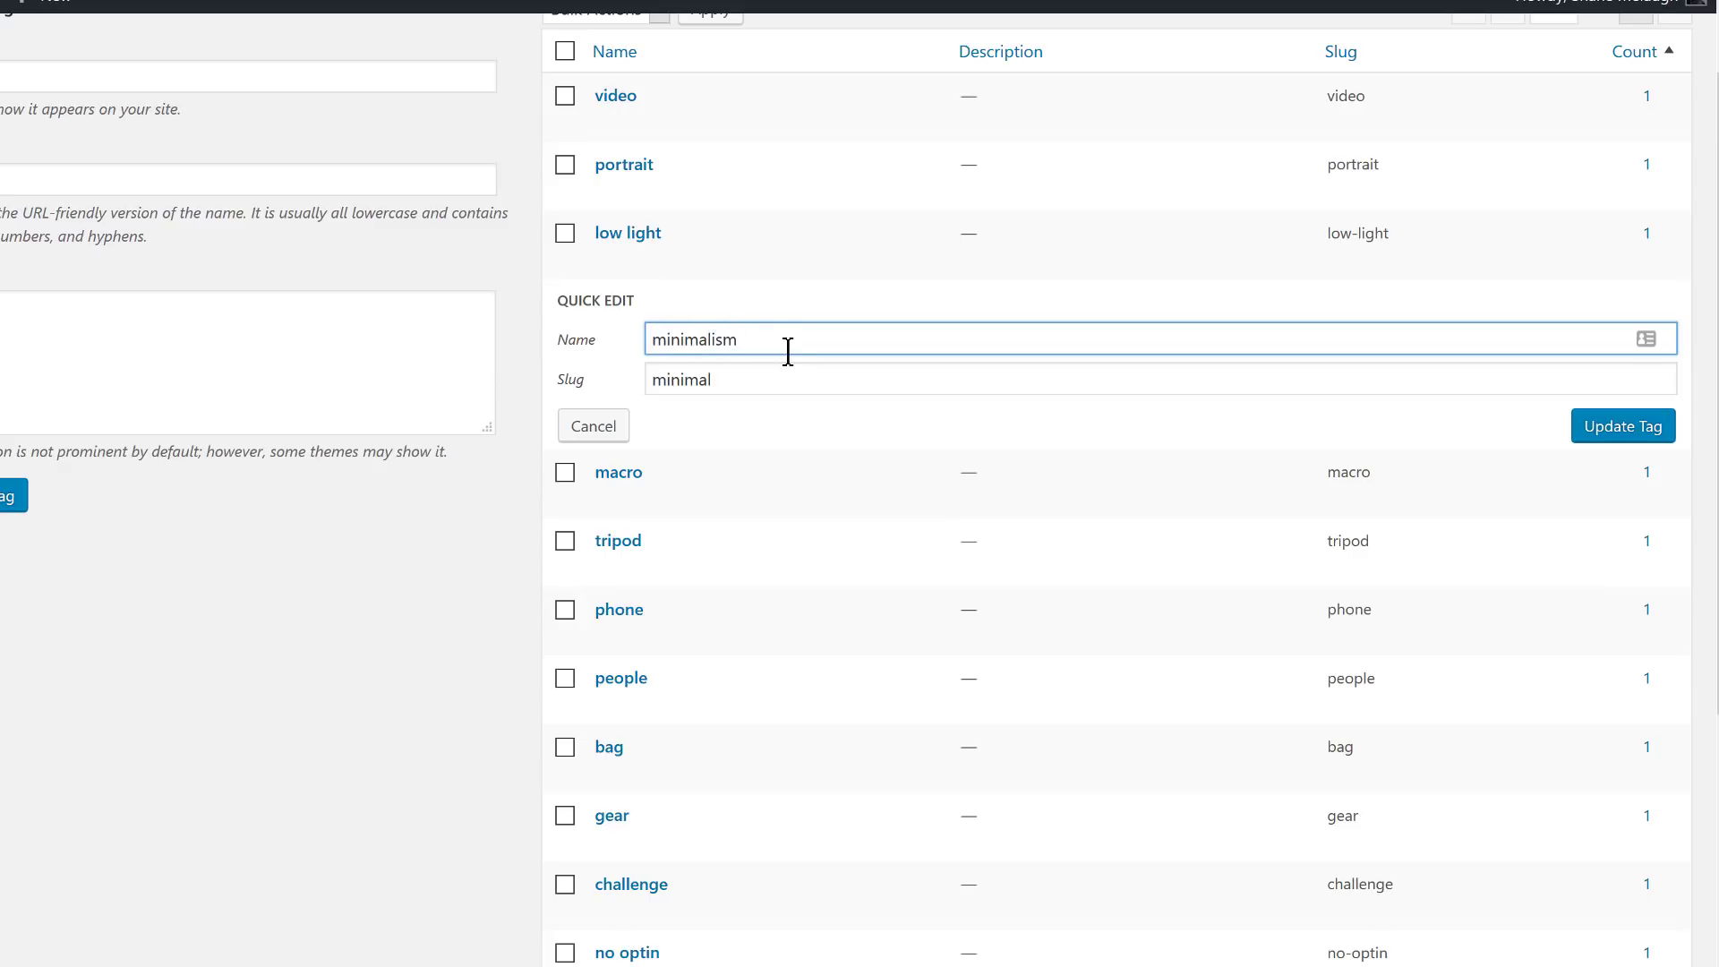
drag(767, 379, 603, 395)
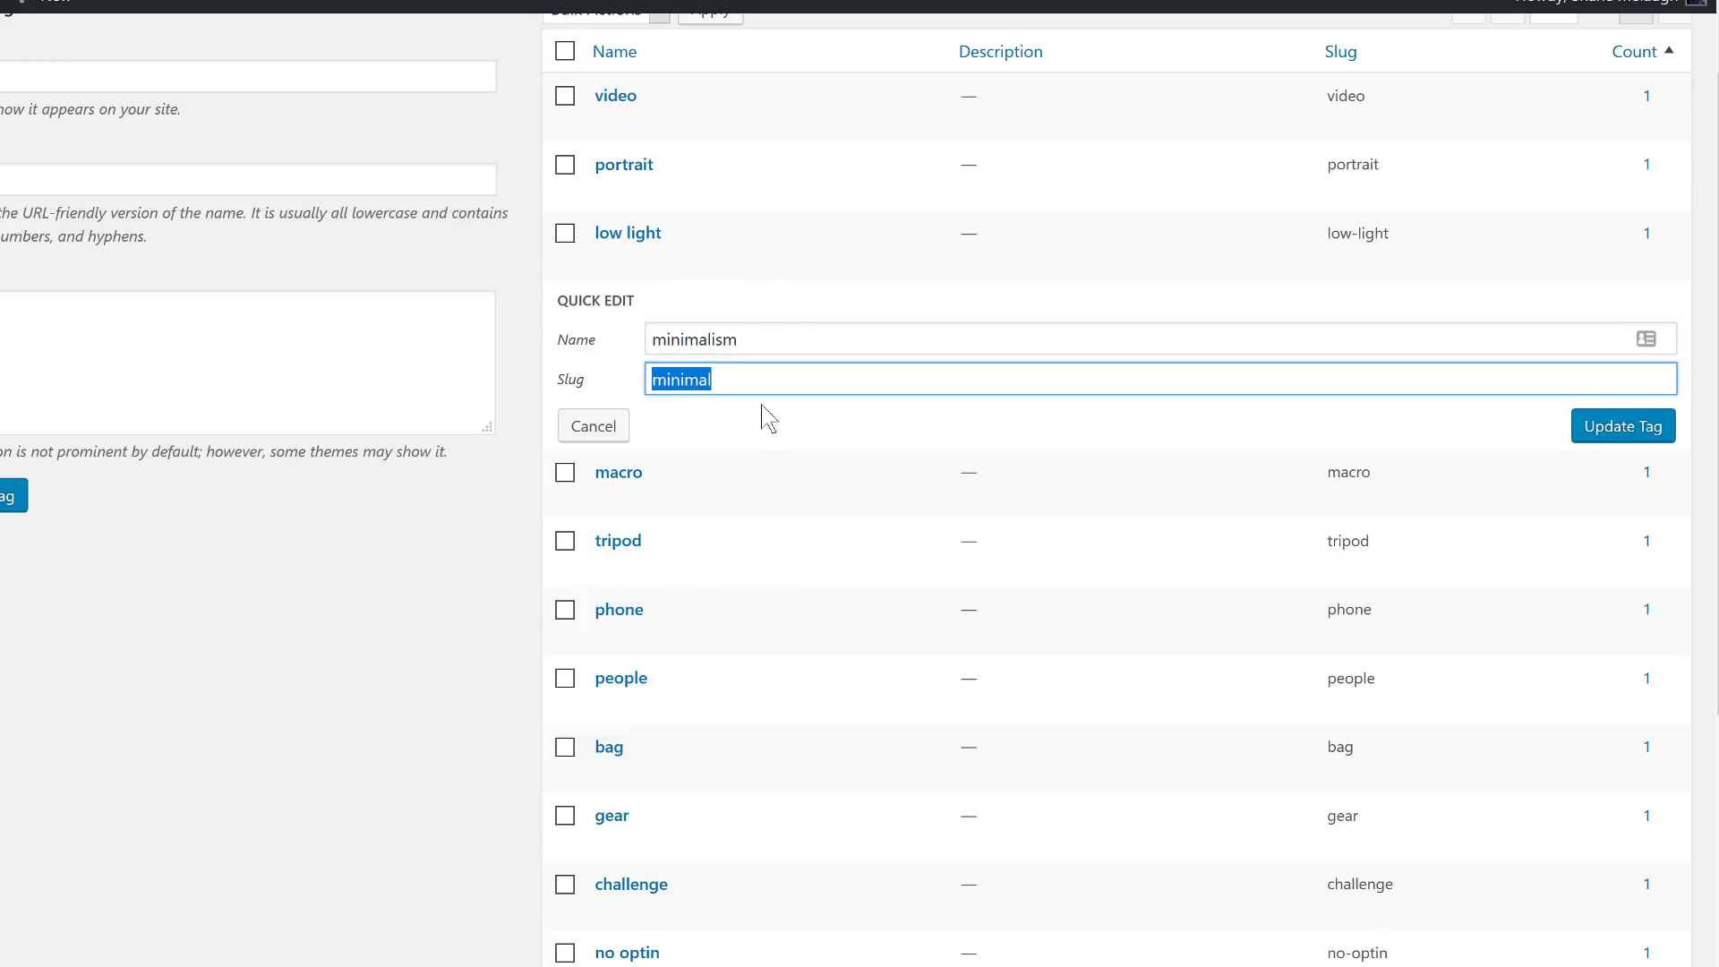
click(1600, 432)
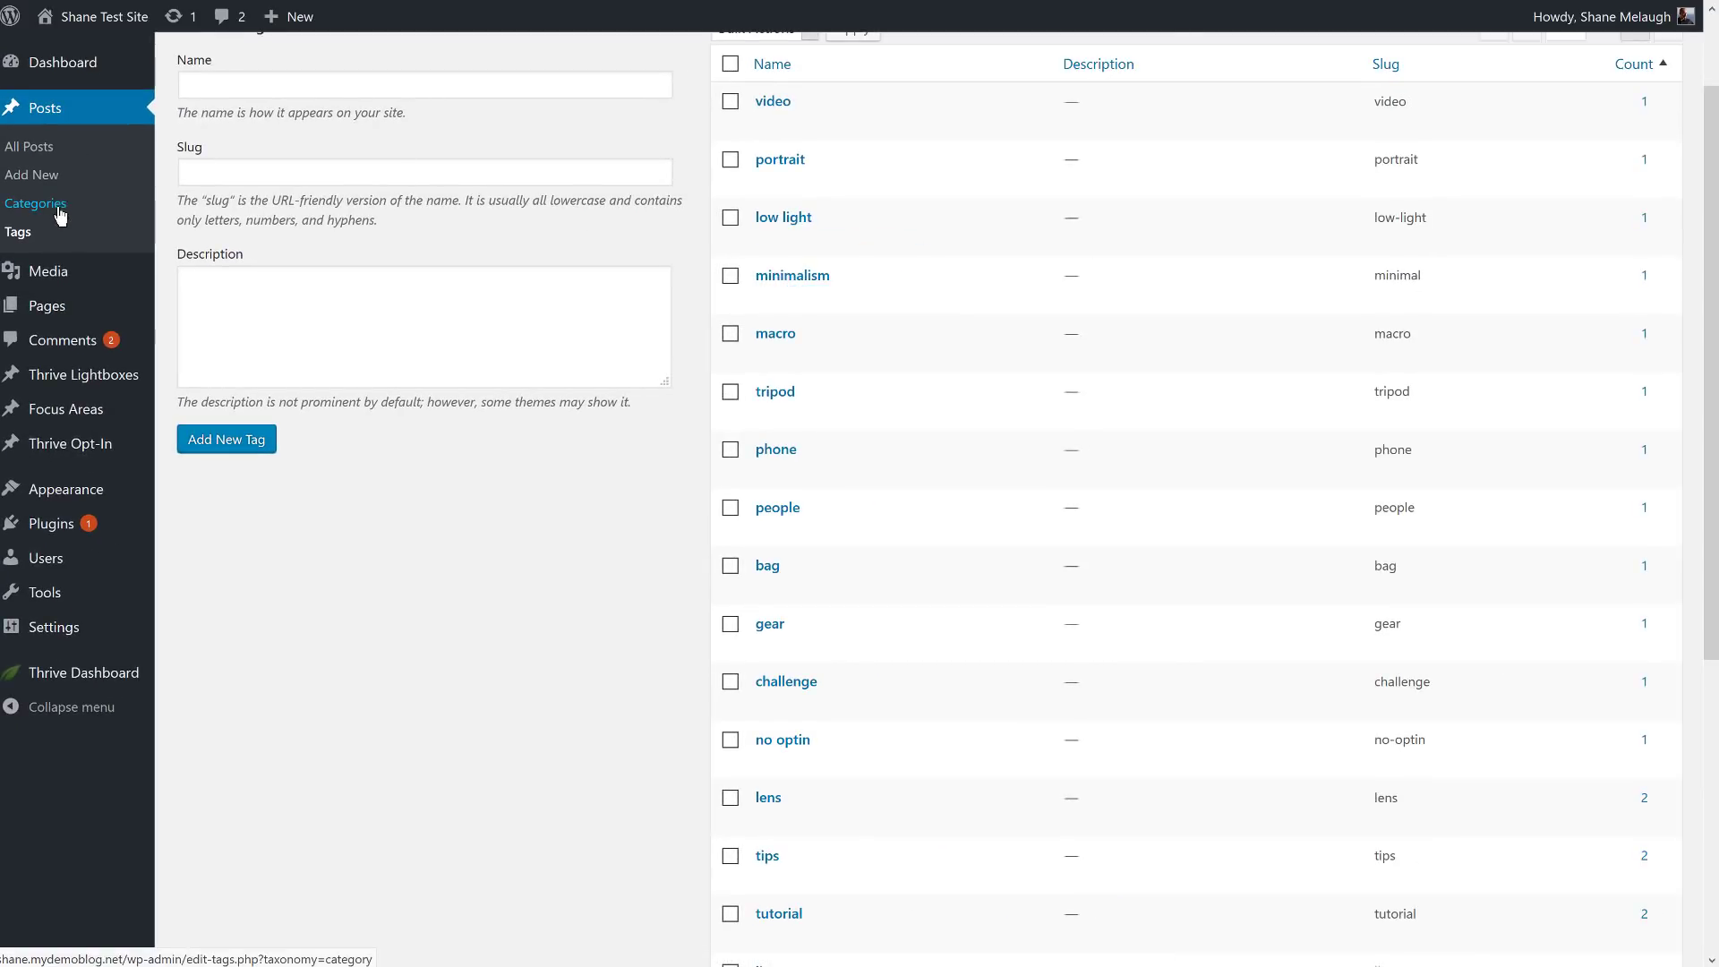
- In Categories, Quick Edit News to be named Latest News, leaving the slug news
click(60, 213)
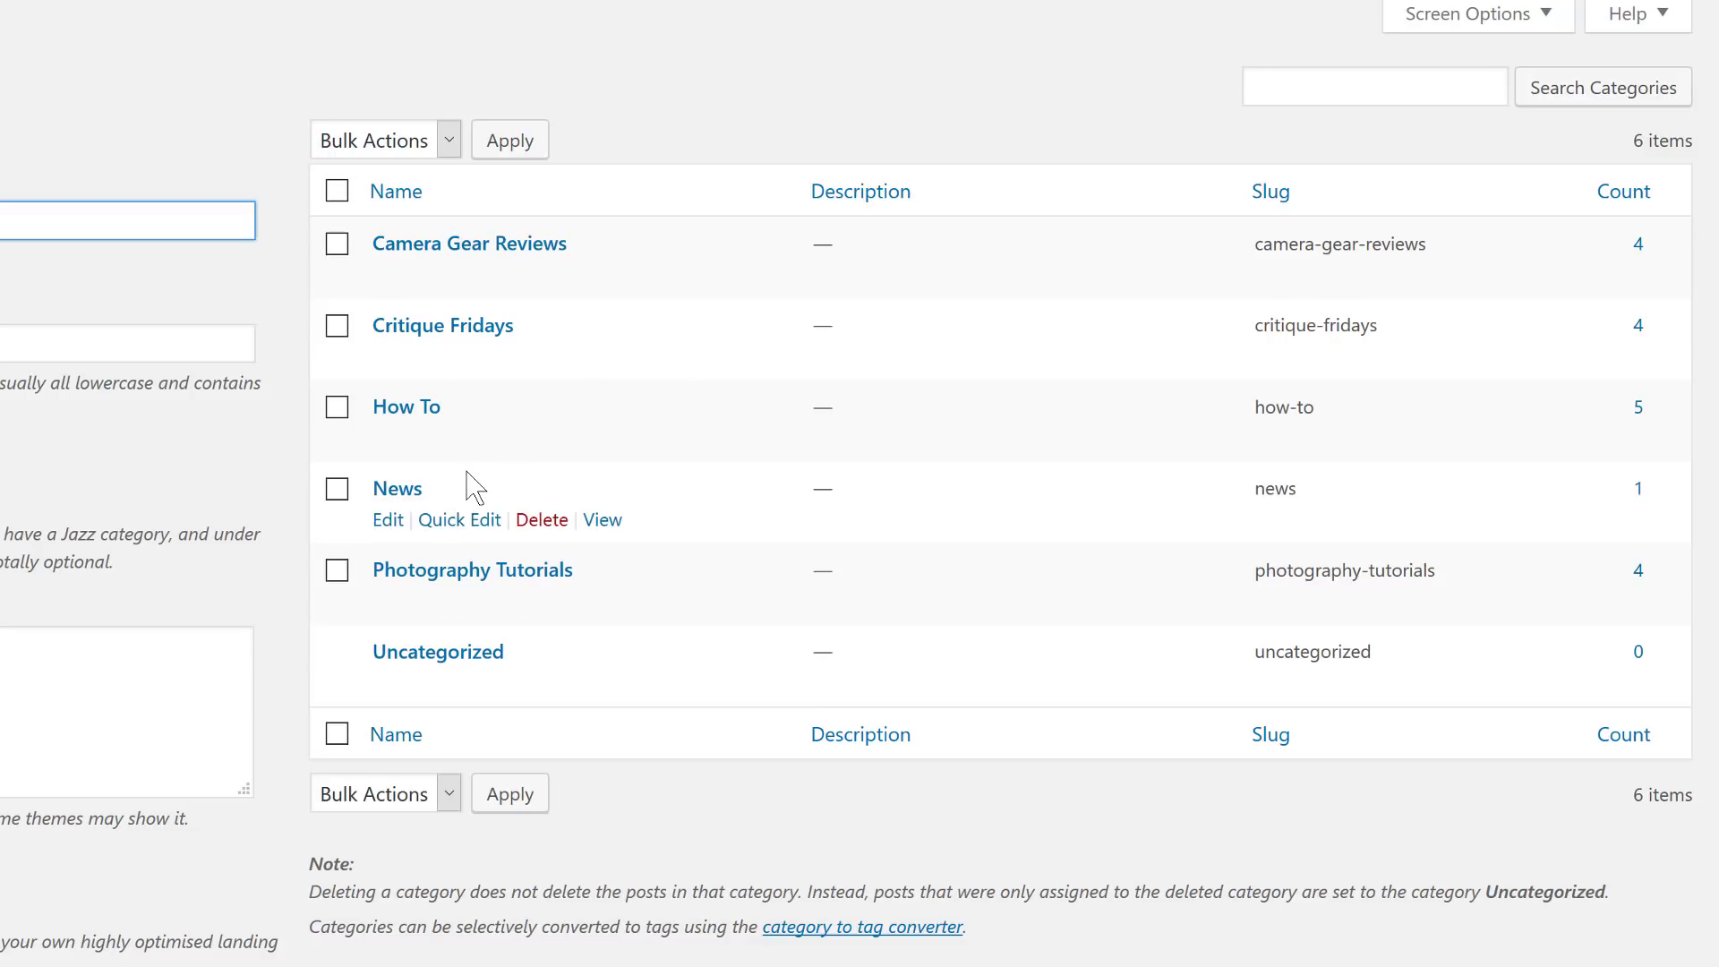
click(453, 523)
double_click(433, 526)
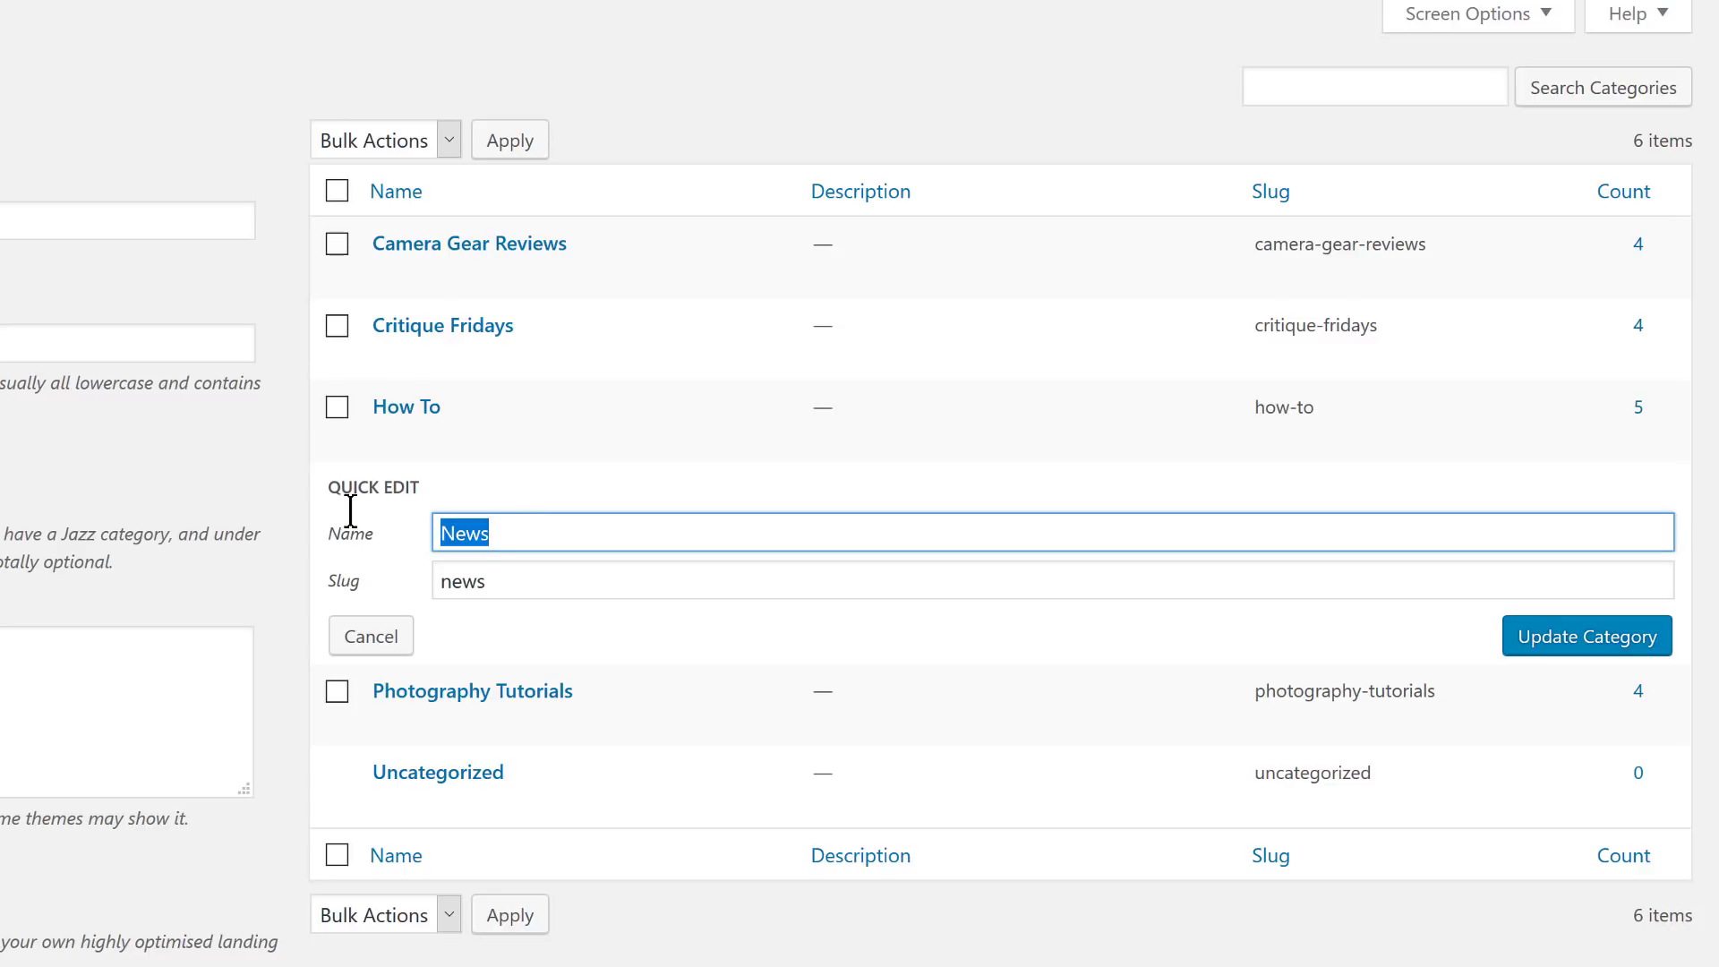
text(Latest News)
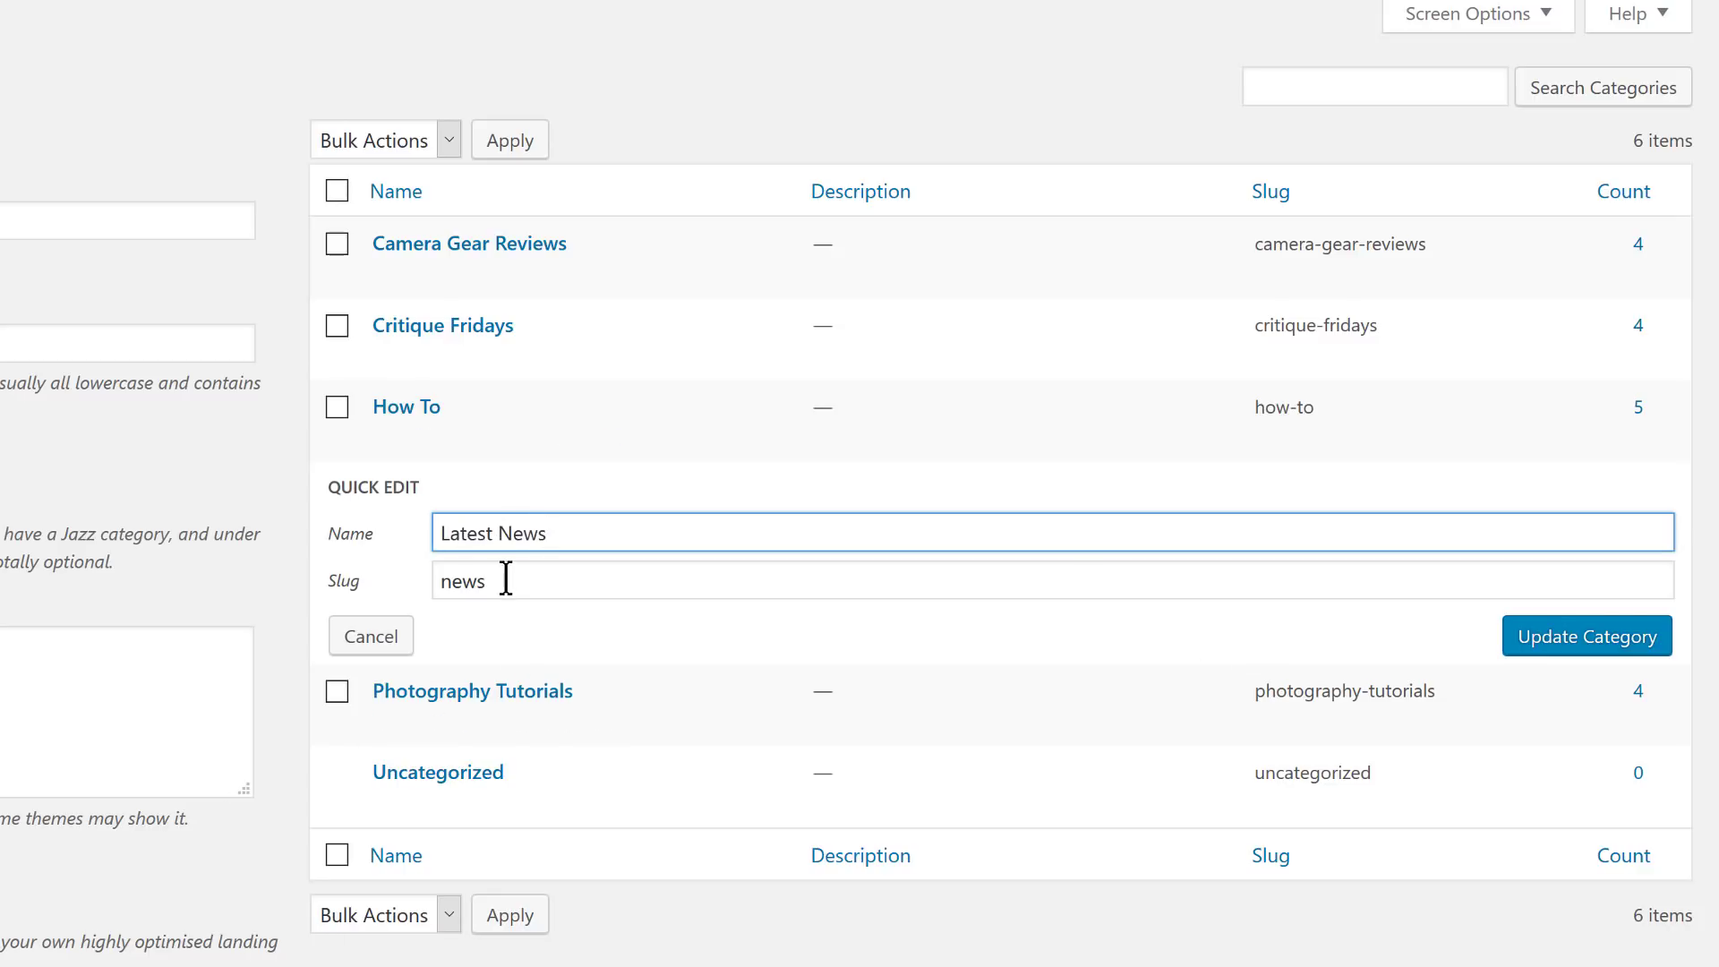
key(Tab)
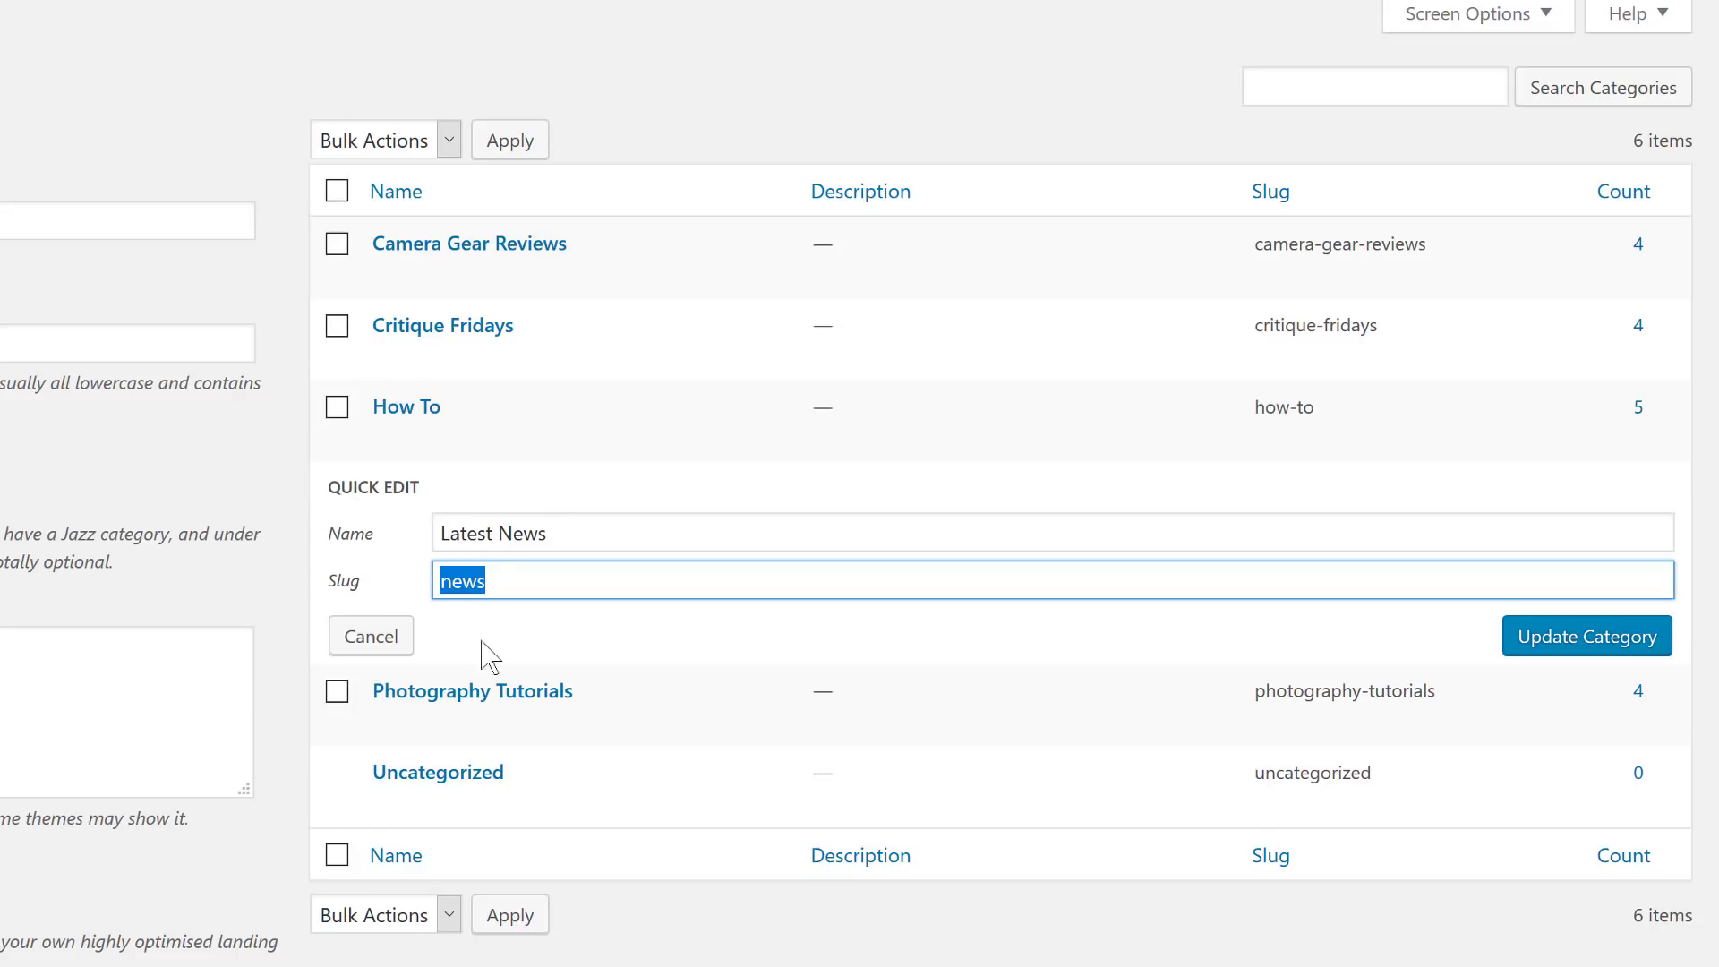
click(514, 578)
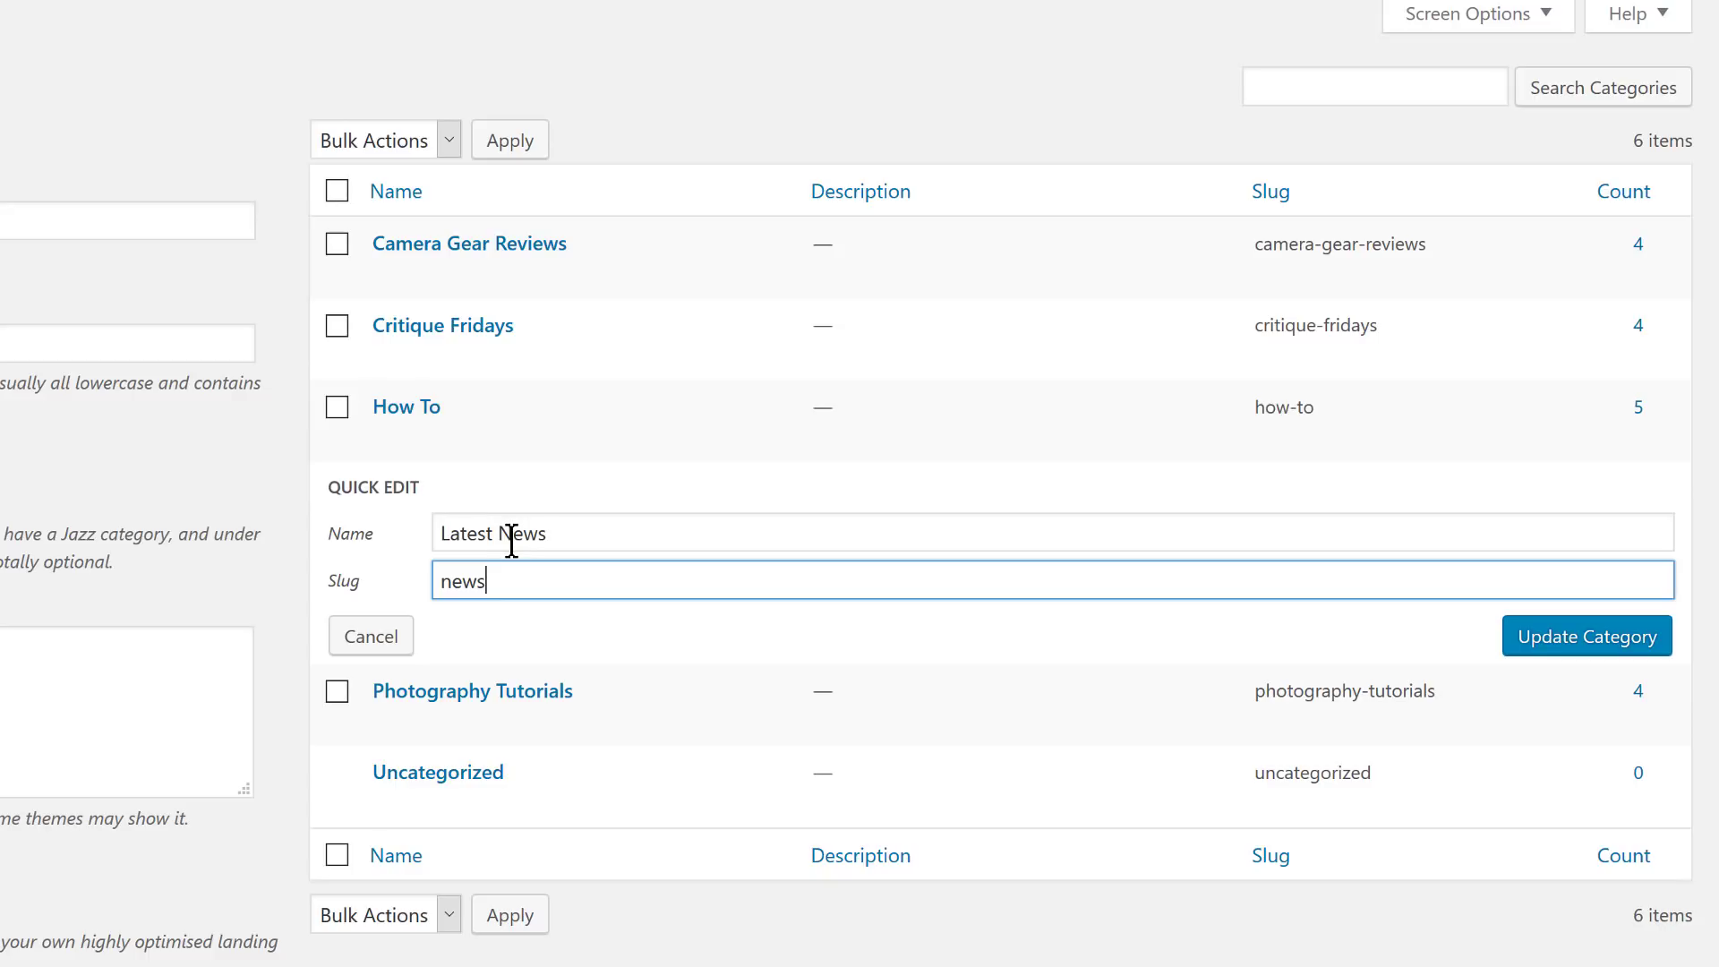
click(1601, 639)
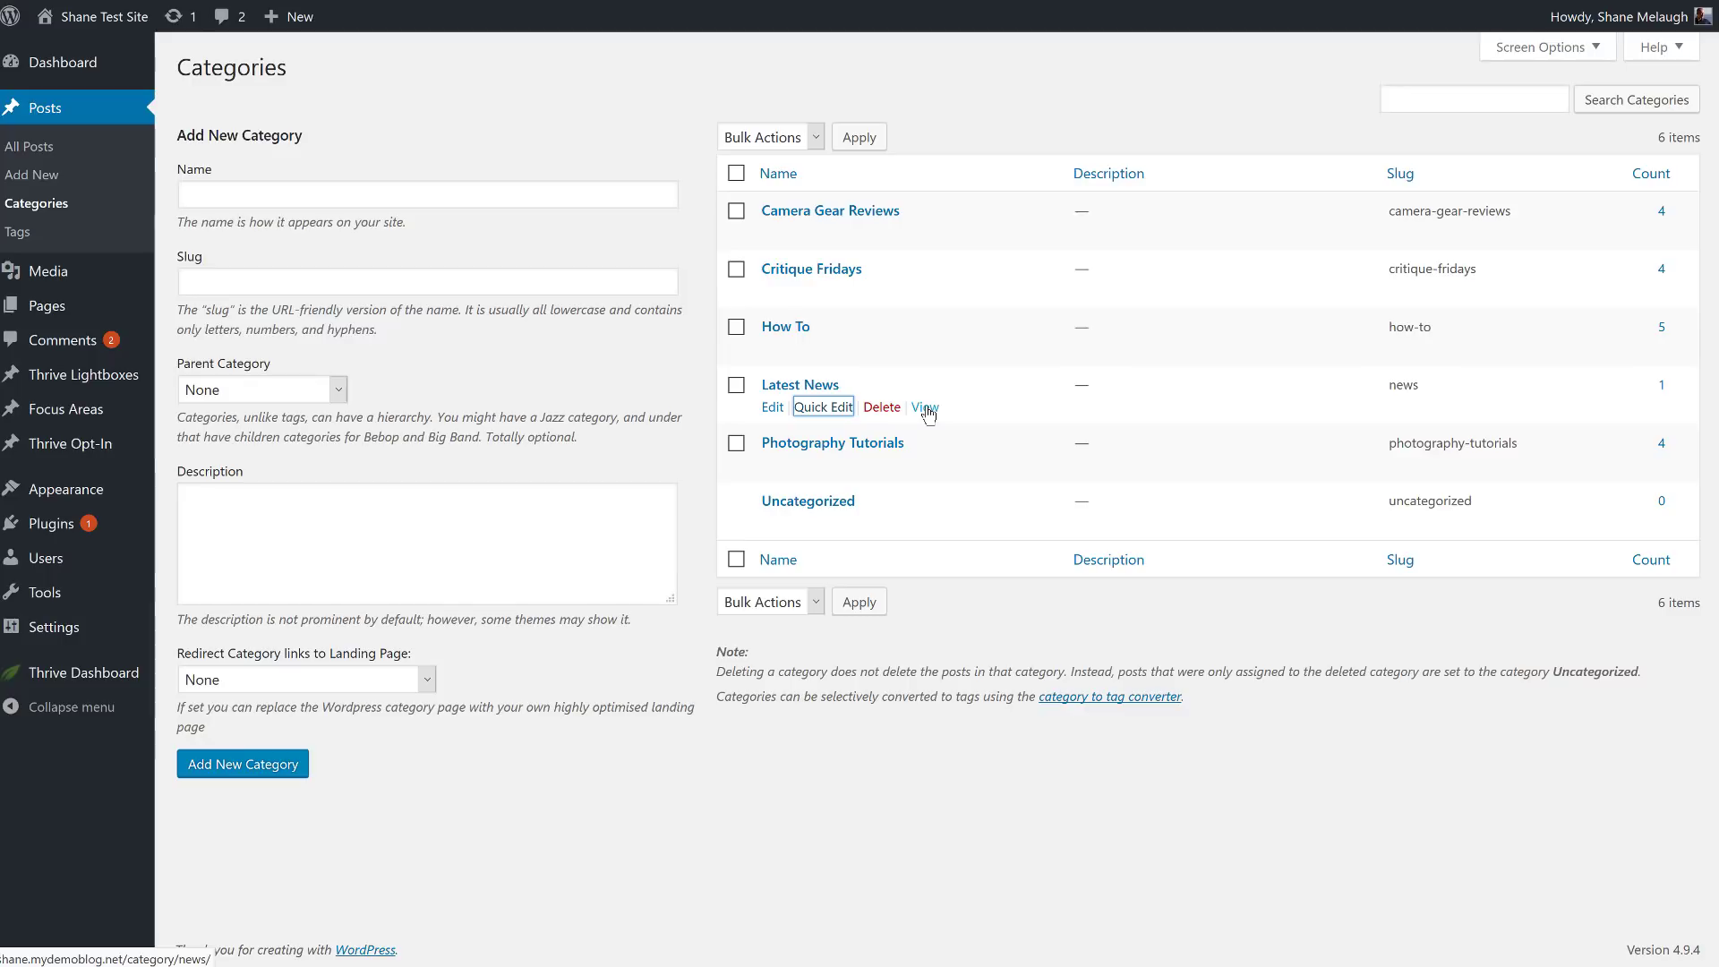
- Preview the Latest News archive, then change the category's slug to latestnews
click(927, 410)
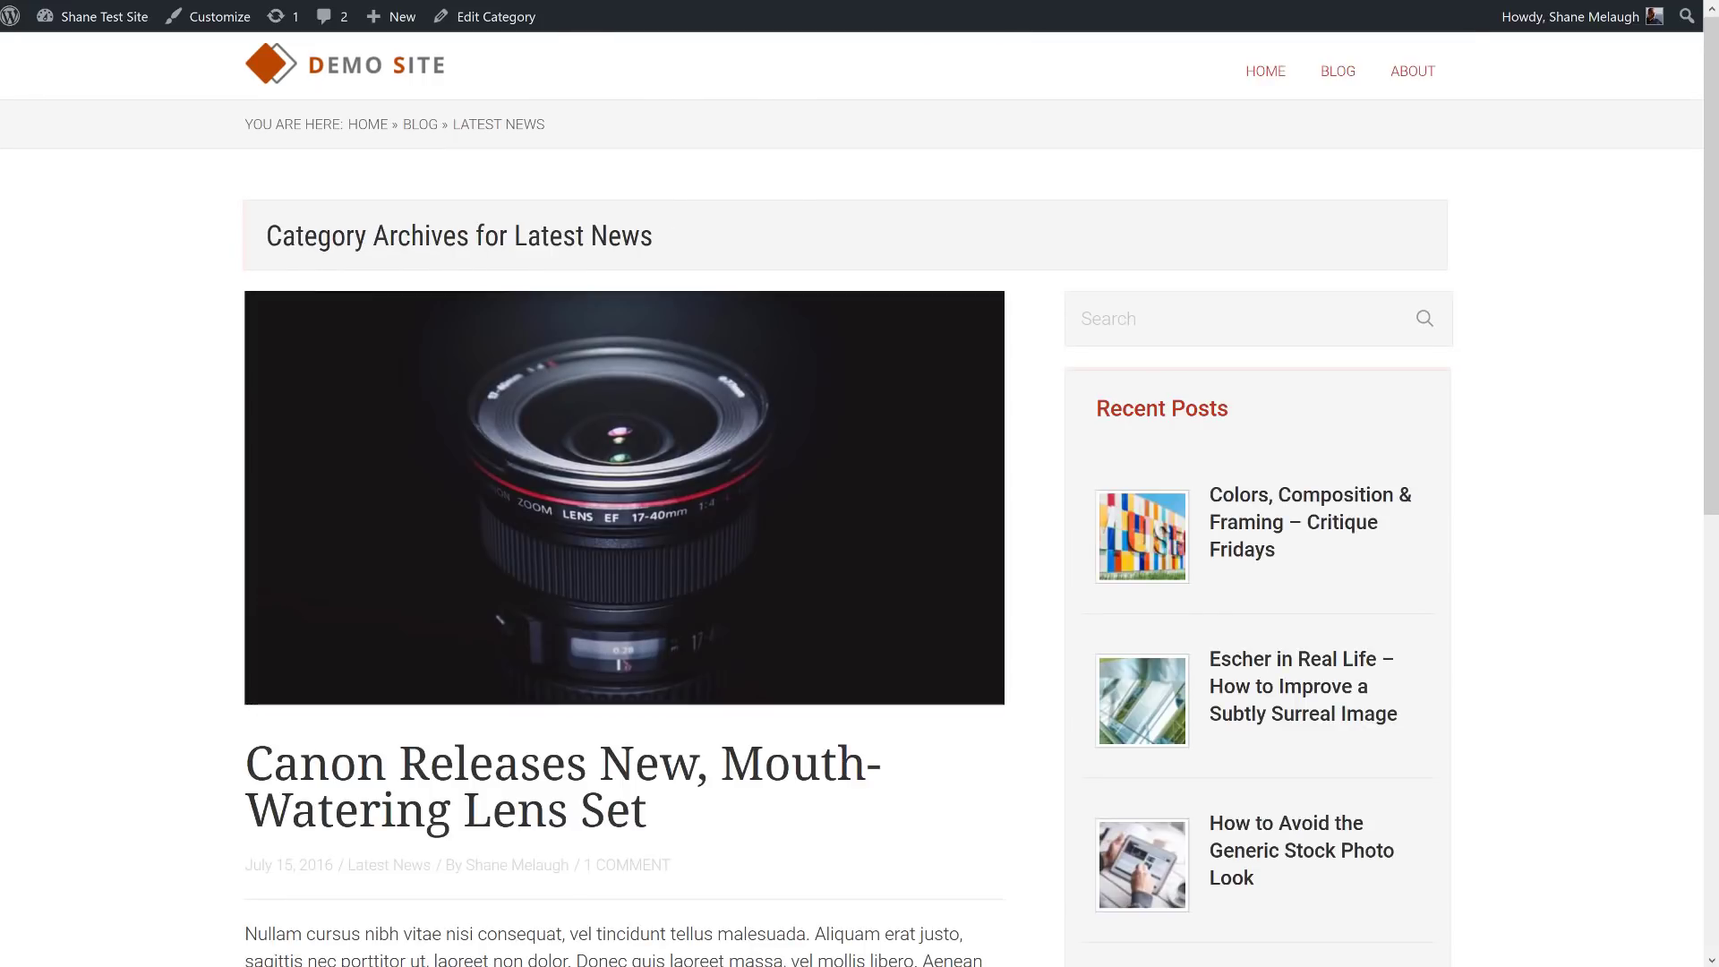
key(alt+Left)
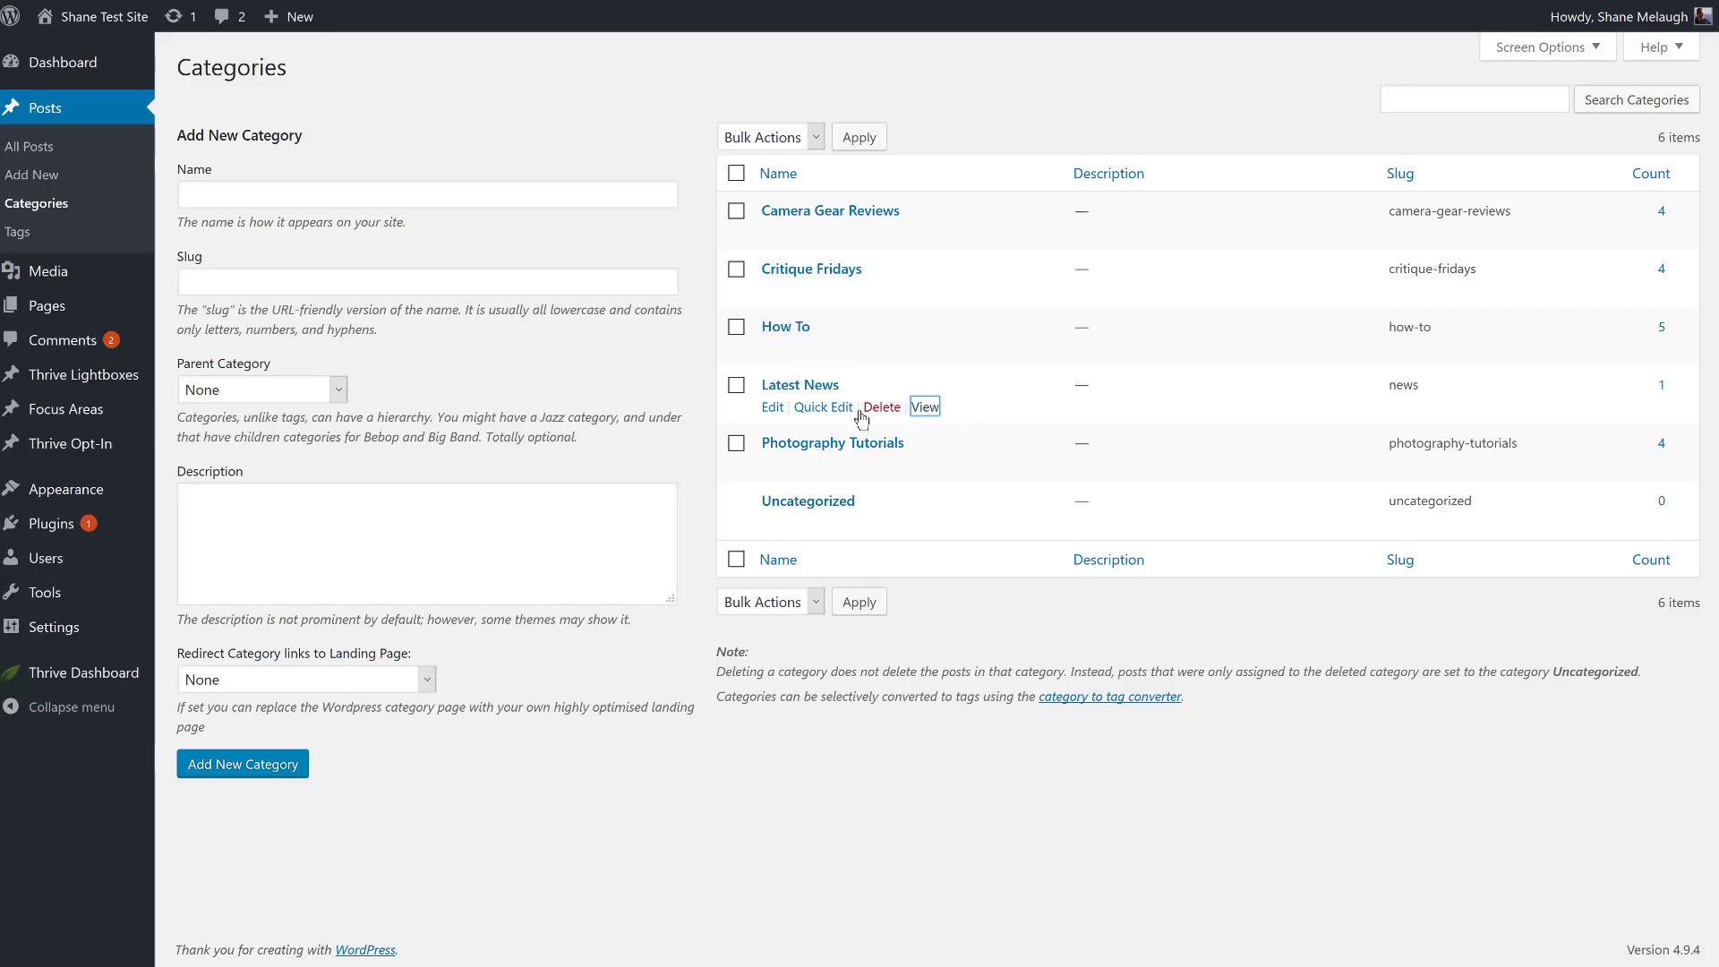
click(823, 409)
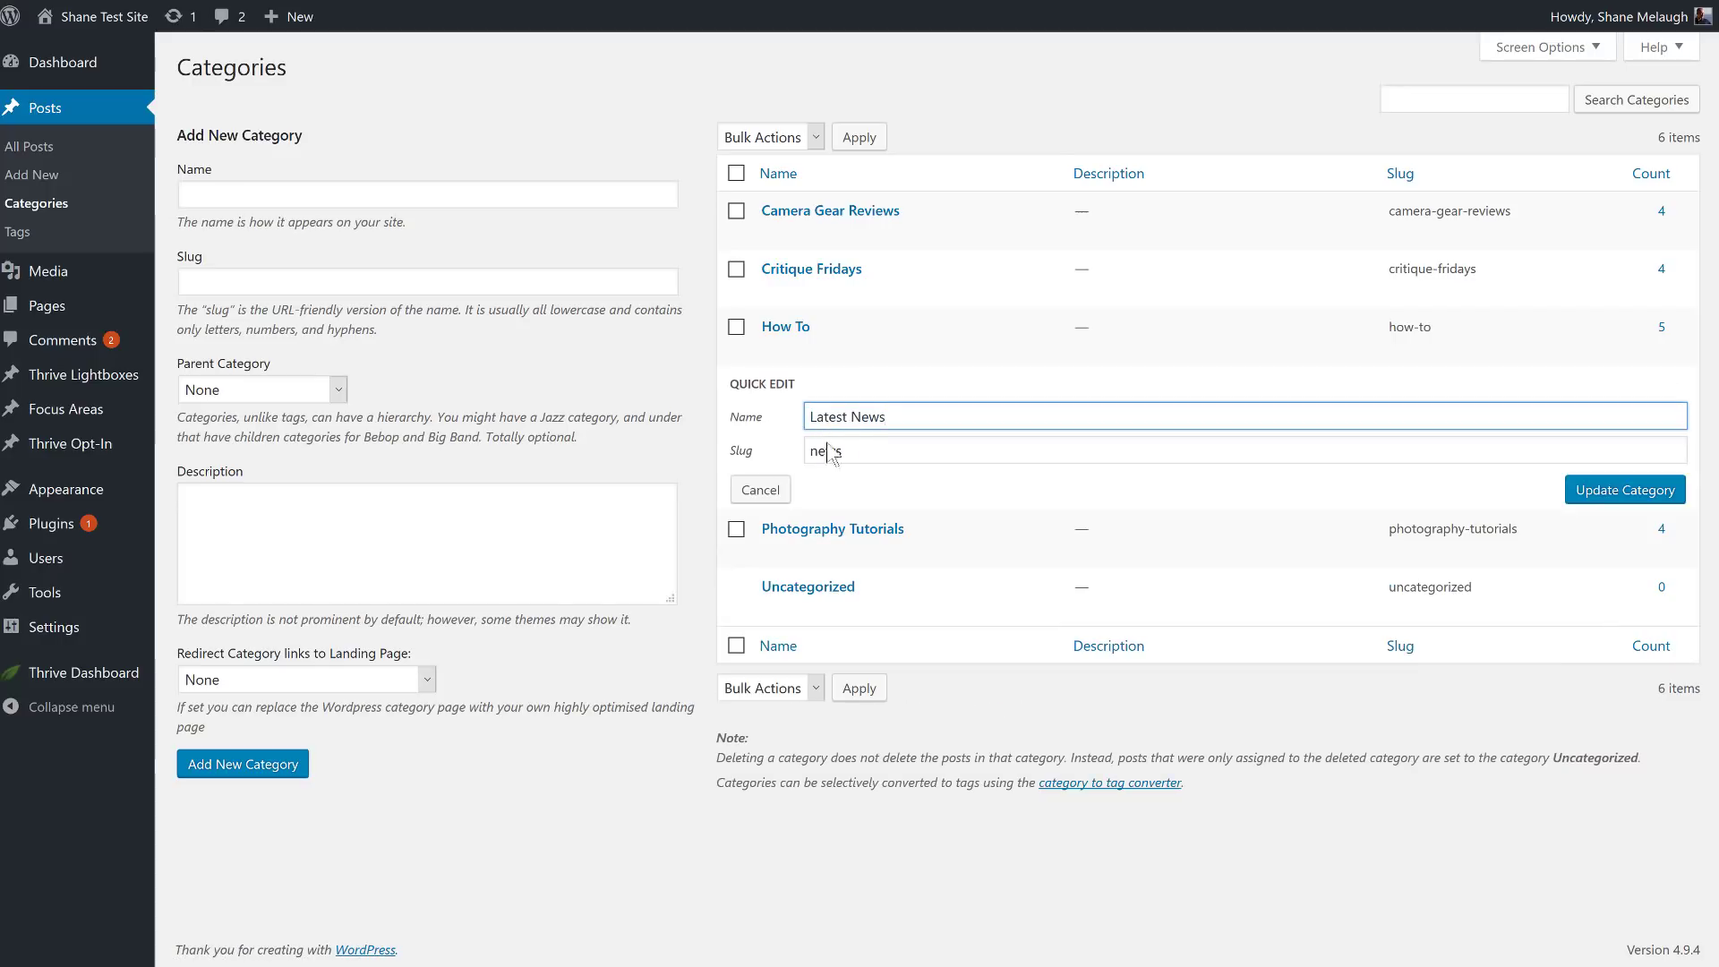
click(844, 450)
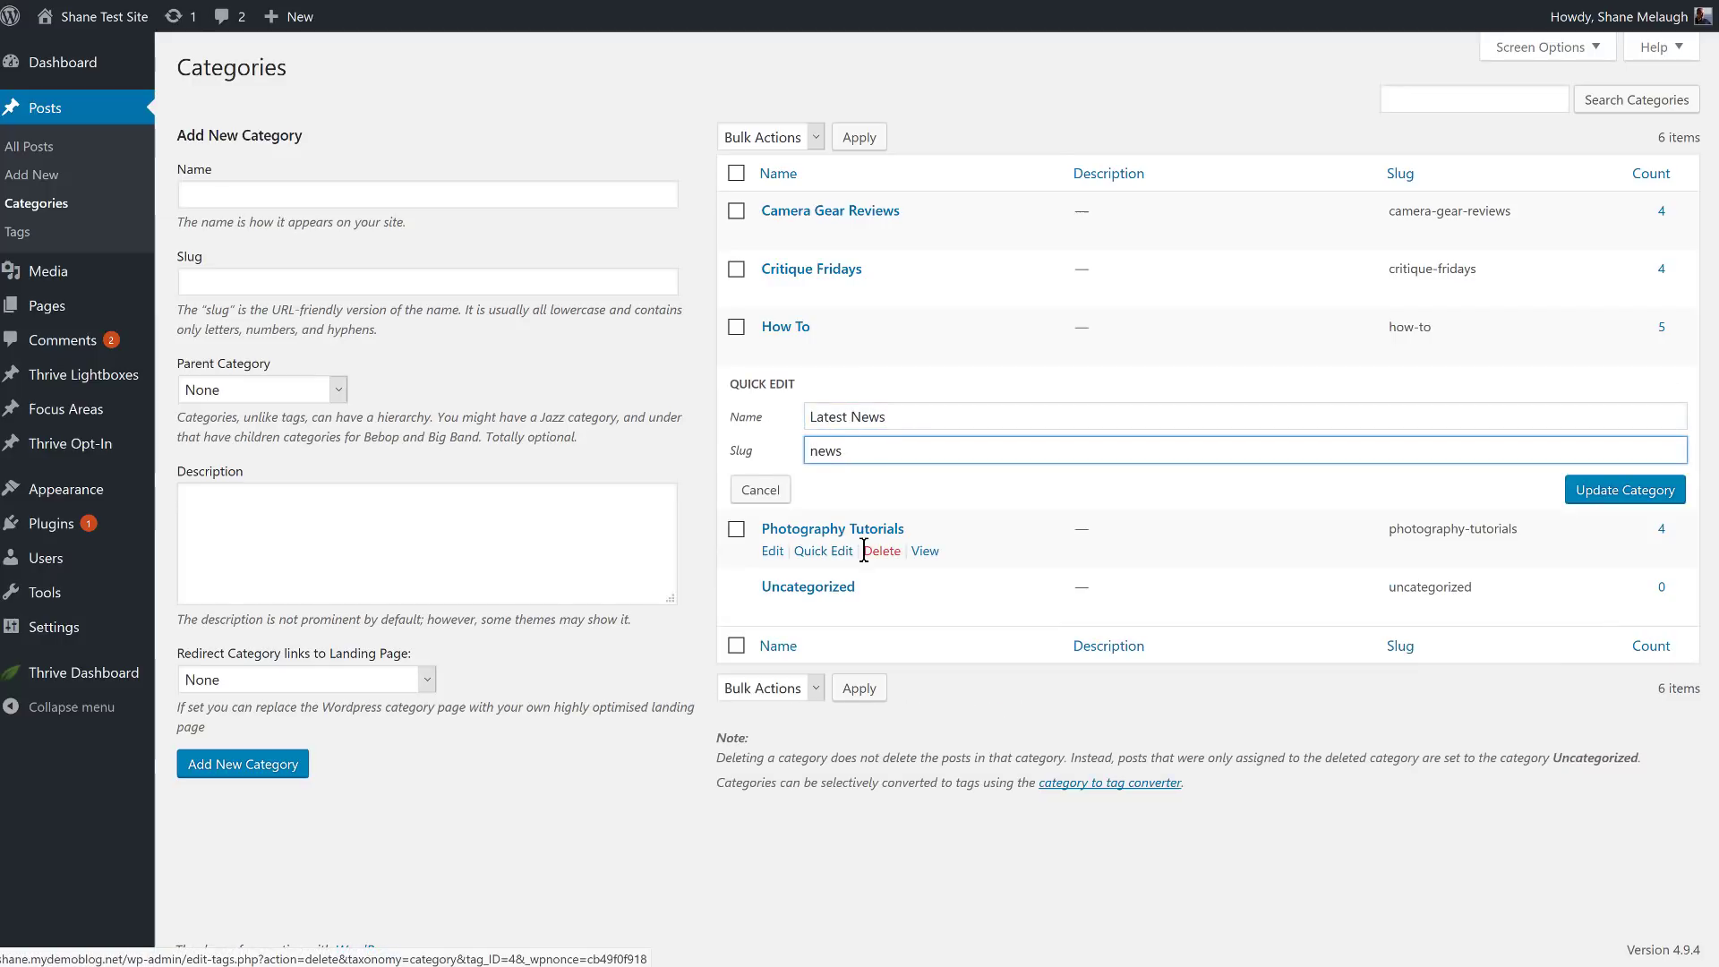
text(latest)
click(1669, 492)
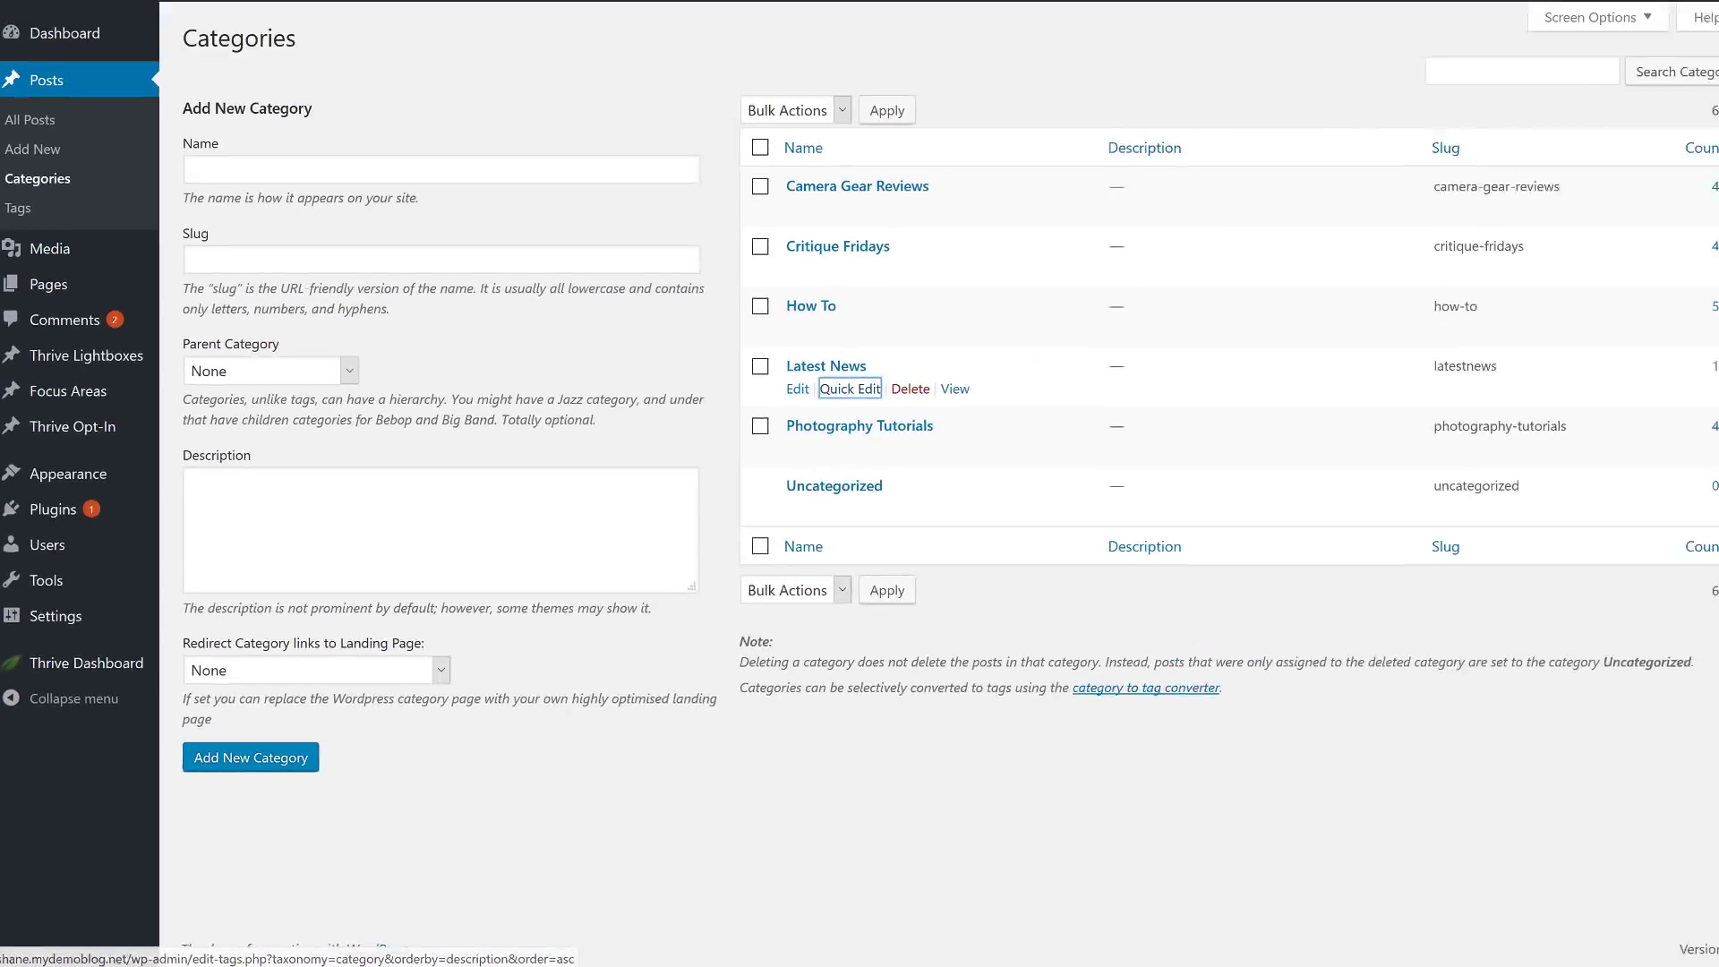
- View the new latestnews archive and confirm the old news category address returns 404
click(986, 388)
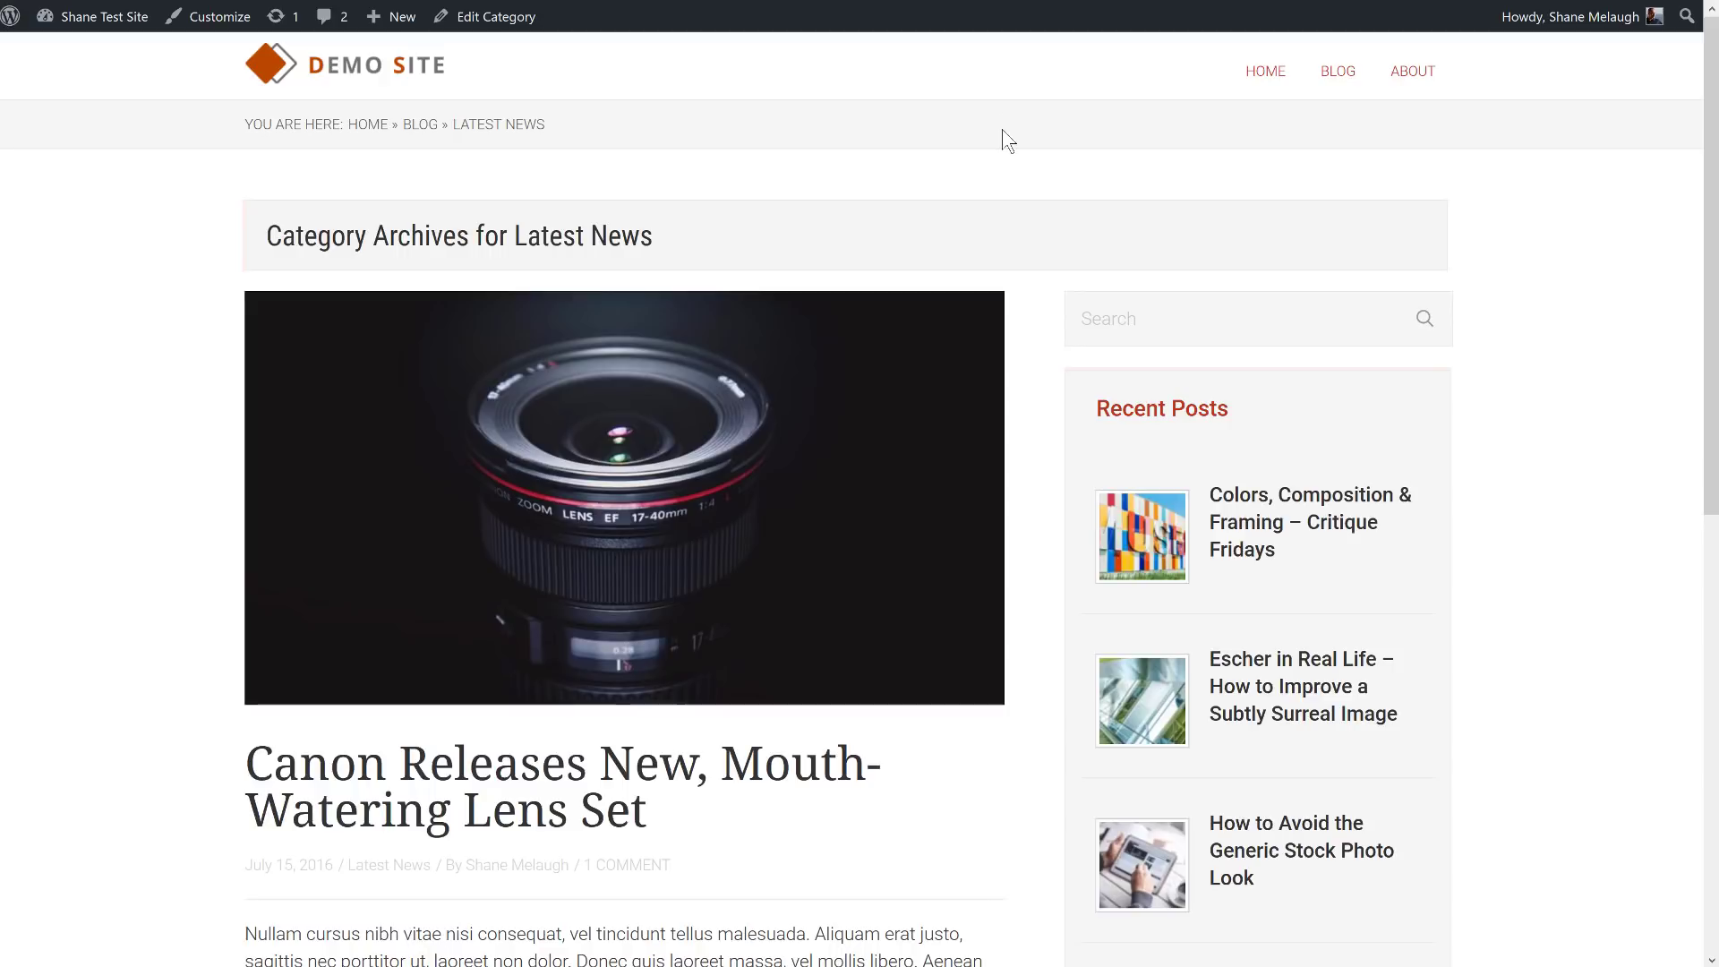
key(F5)
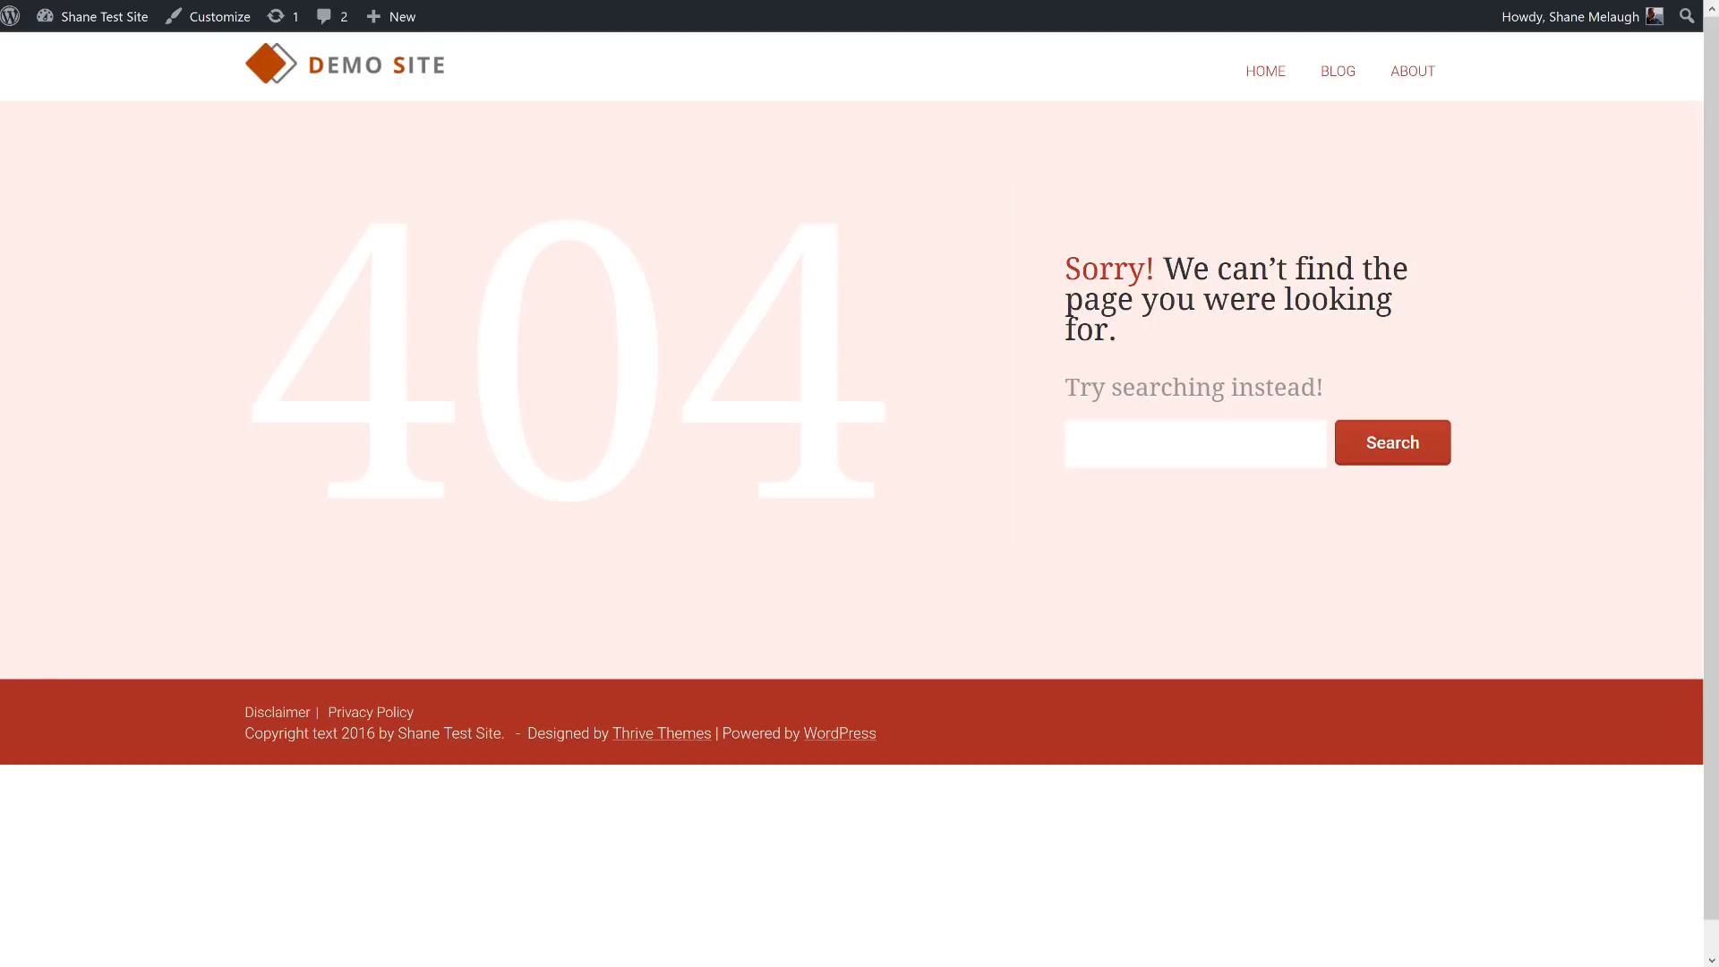
key(ctrl+Tab)
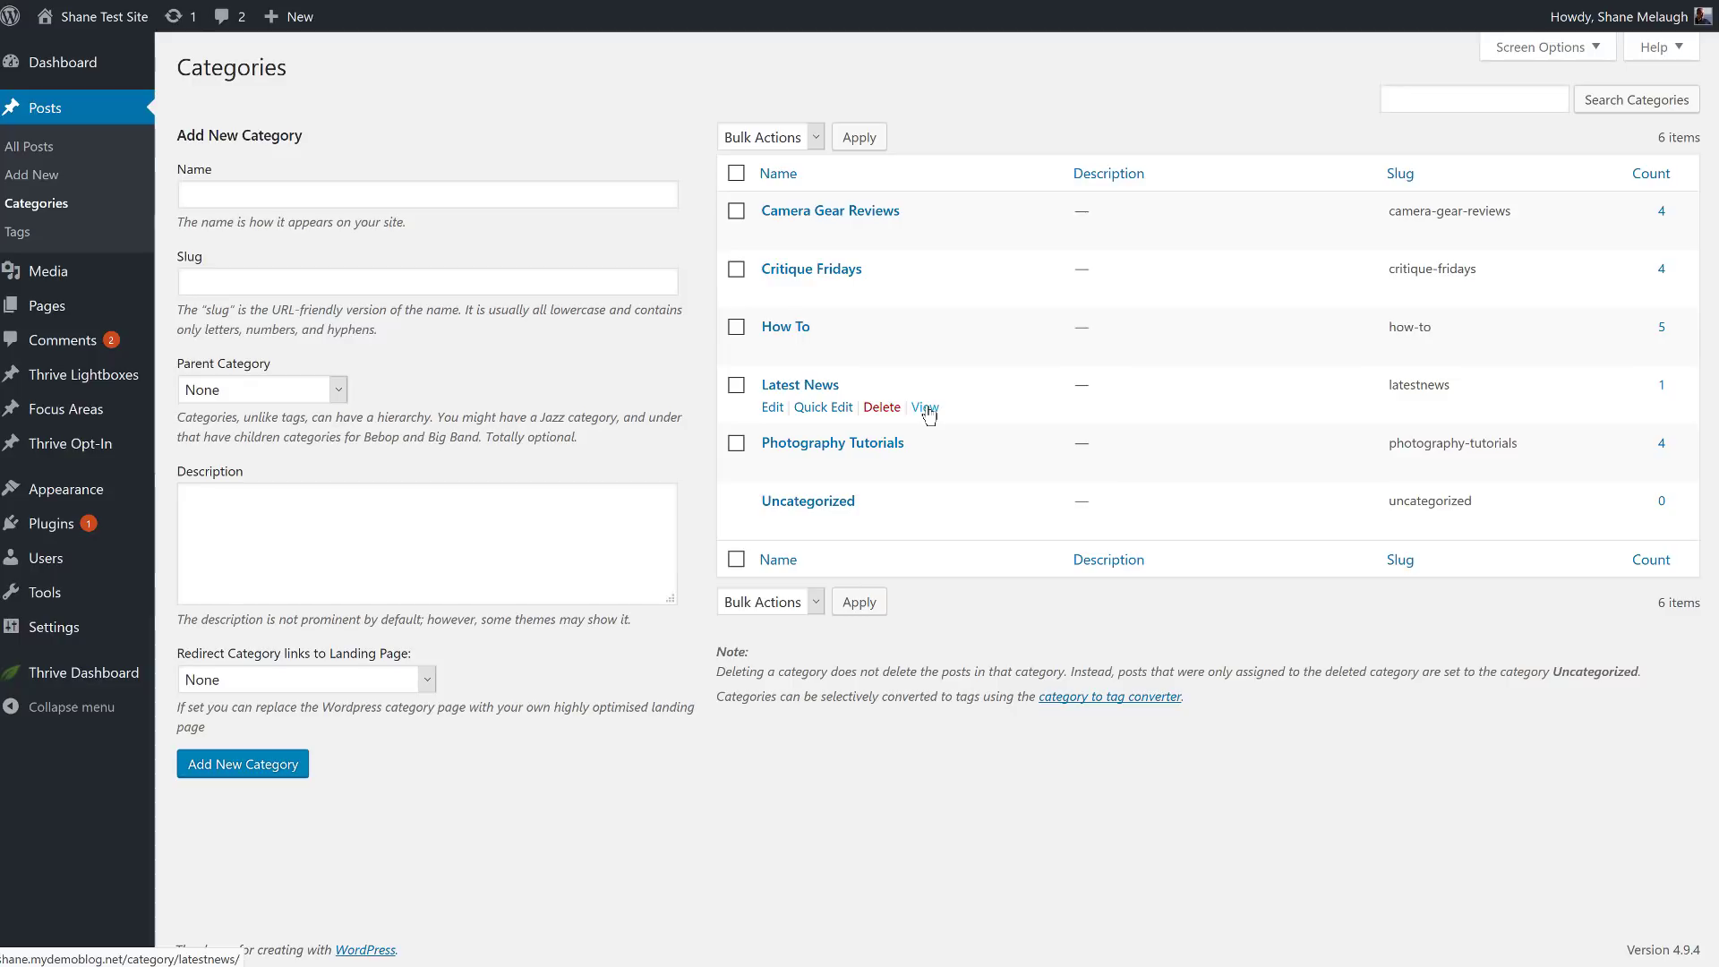
- Inspect Latest News's description, name and slug, keeping Parent Category and Redirect Category at None
click(774, 408)
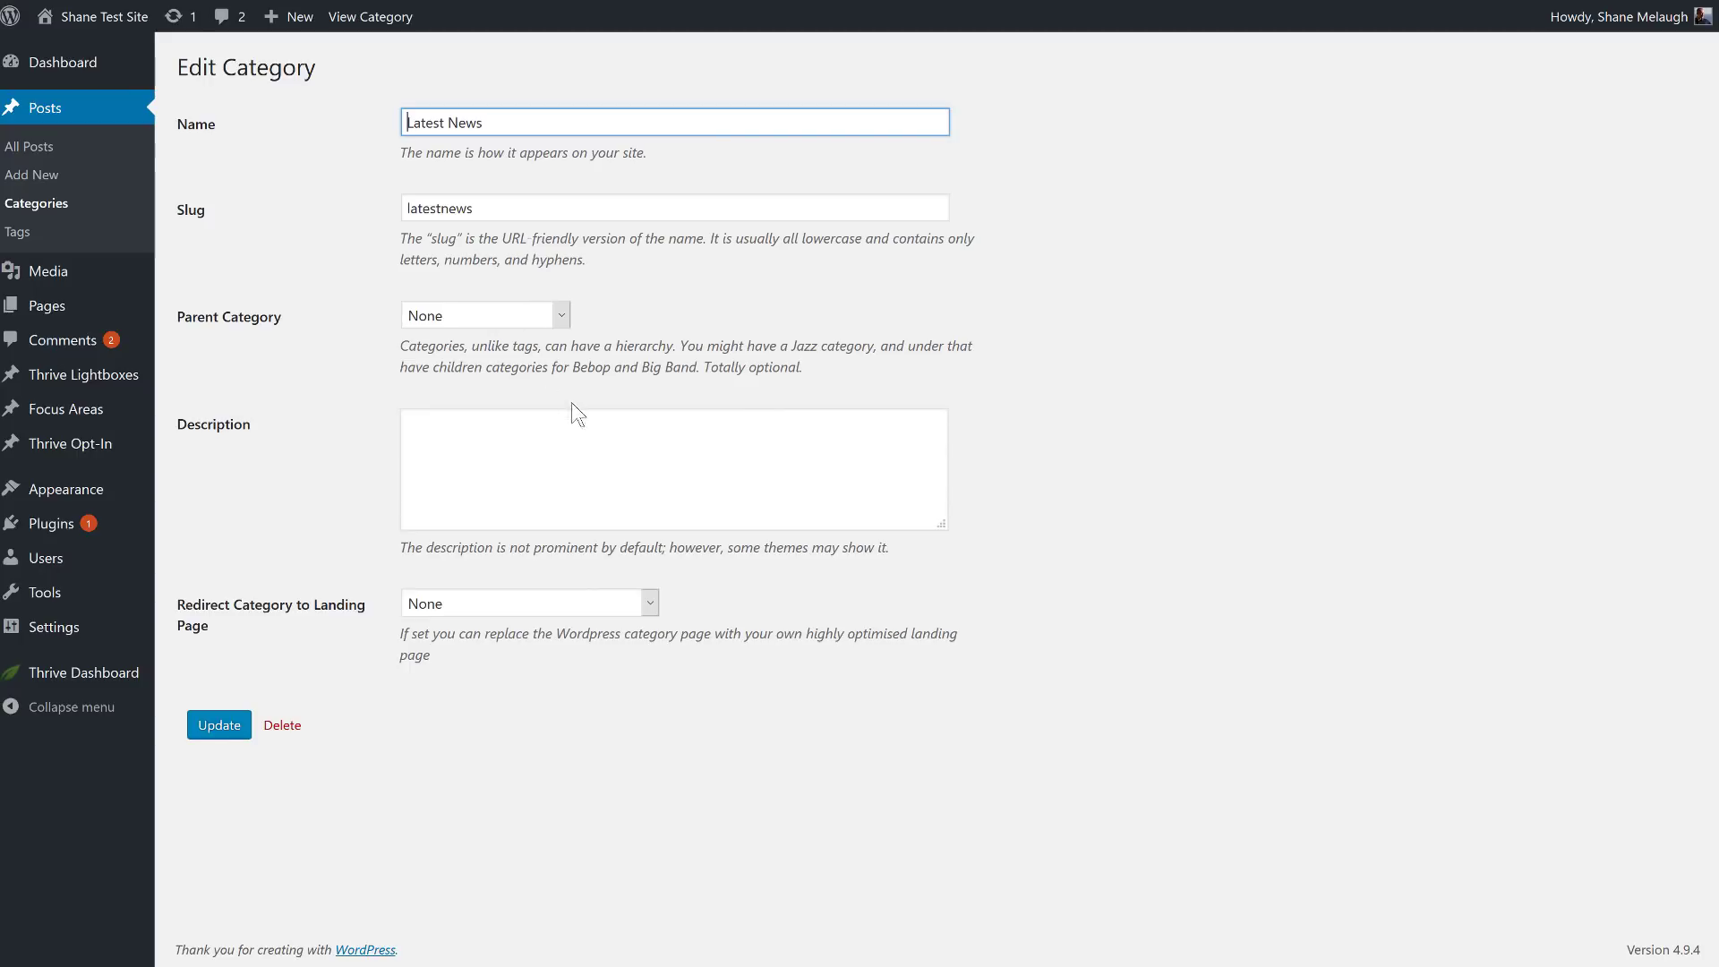
click(475, 445)
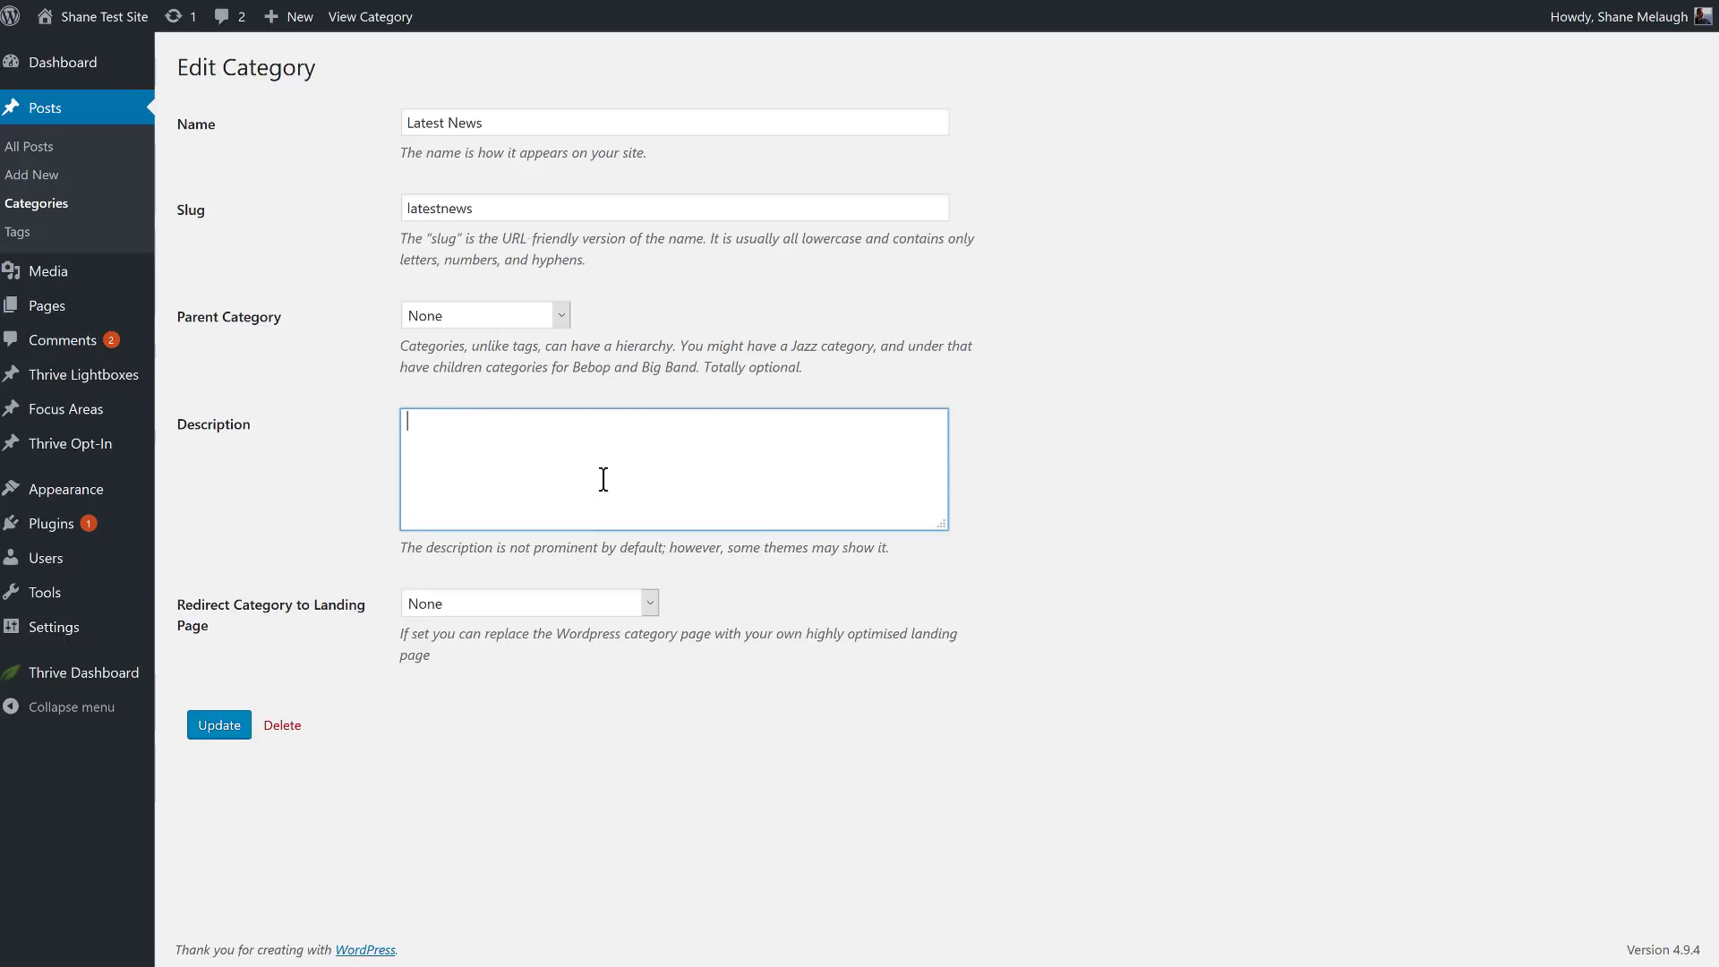
click(493, 125)
click(488, 211)
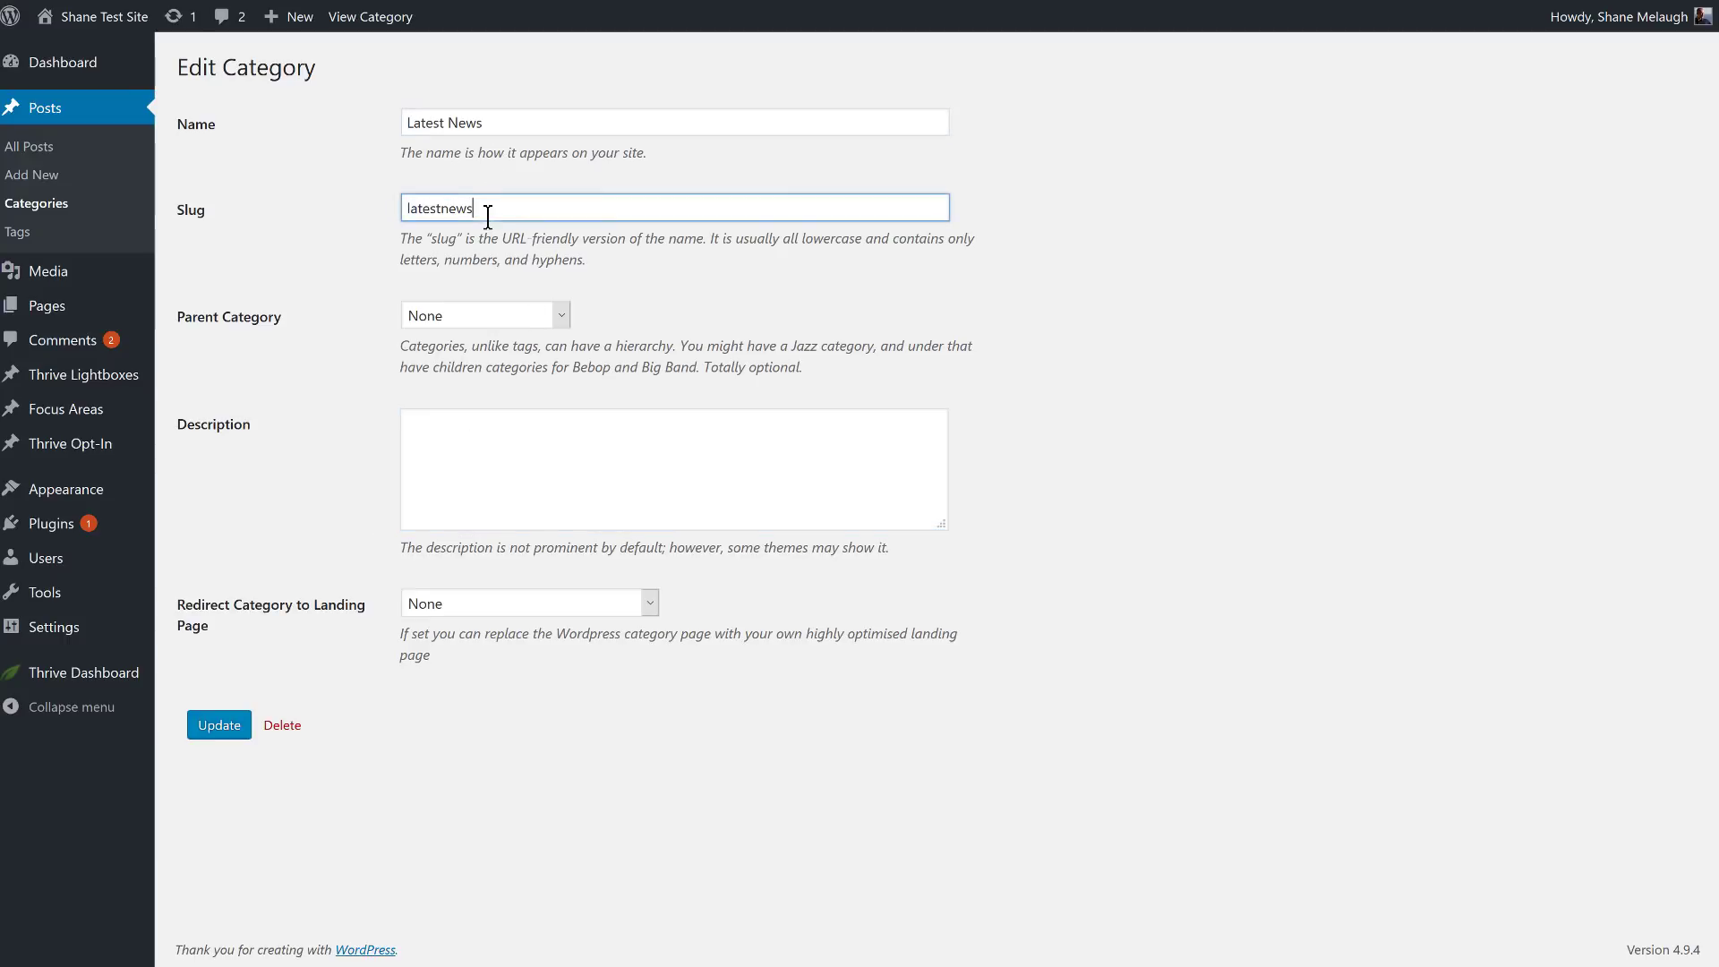
click(479, 322)
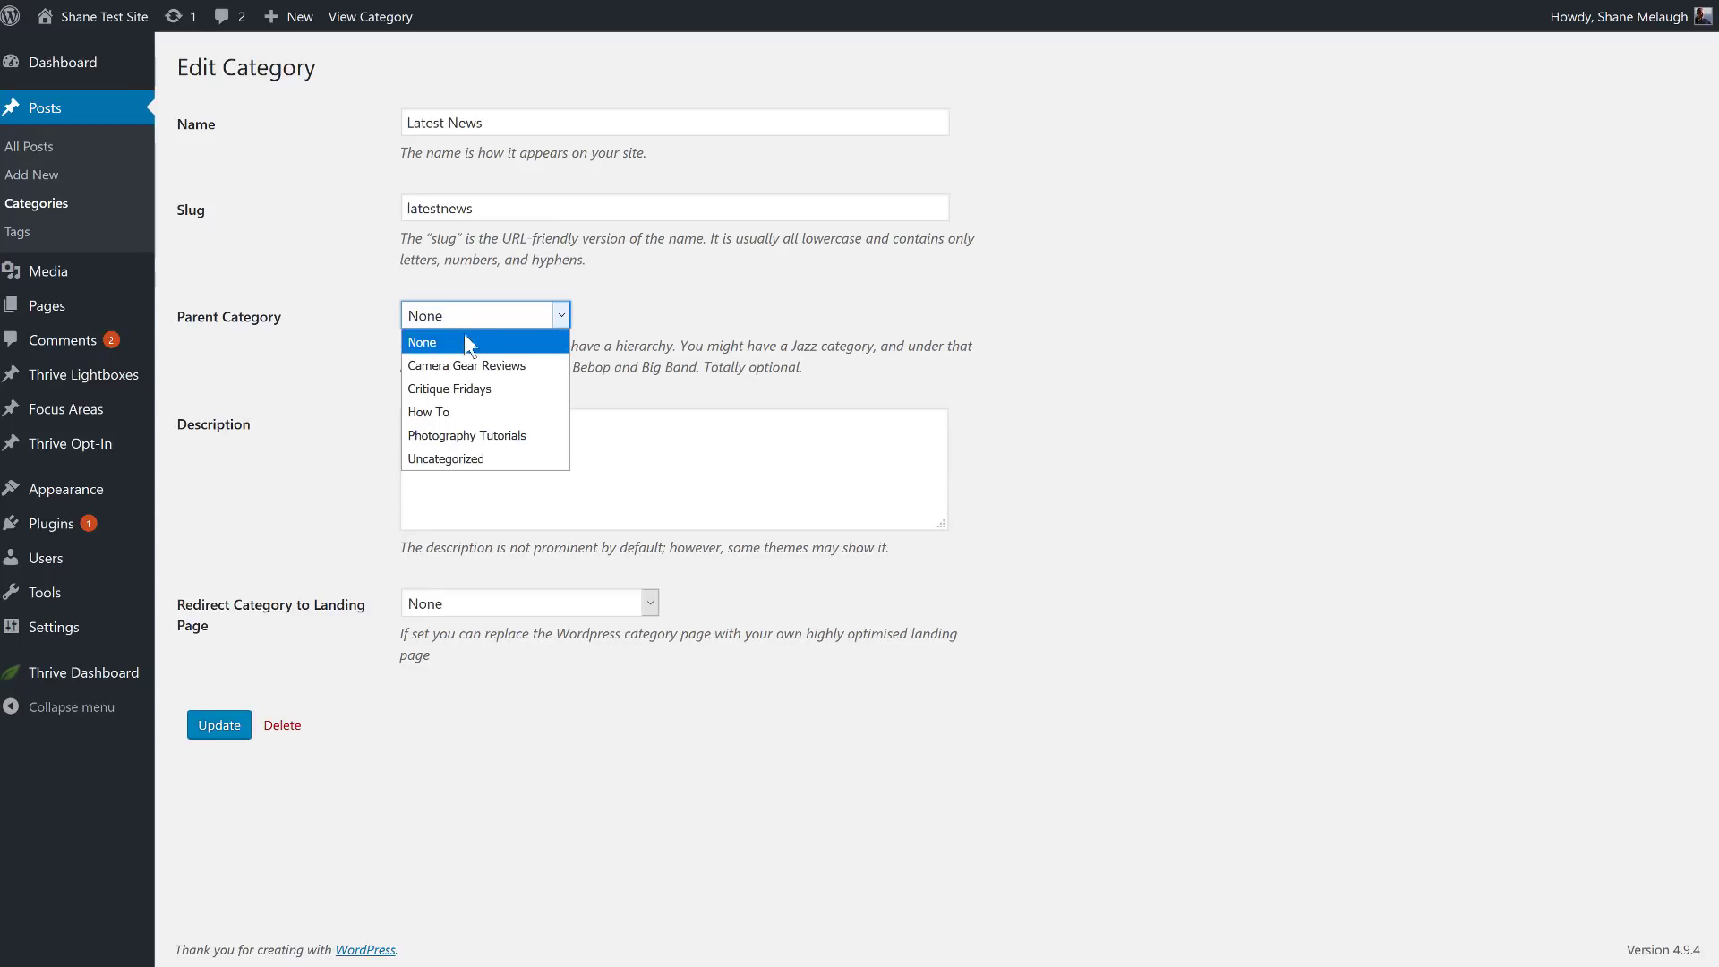
click(465, 343)
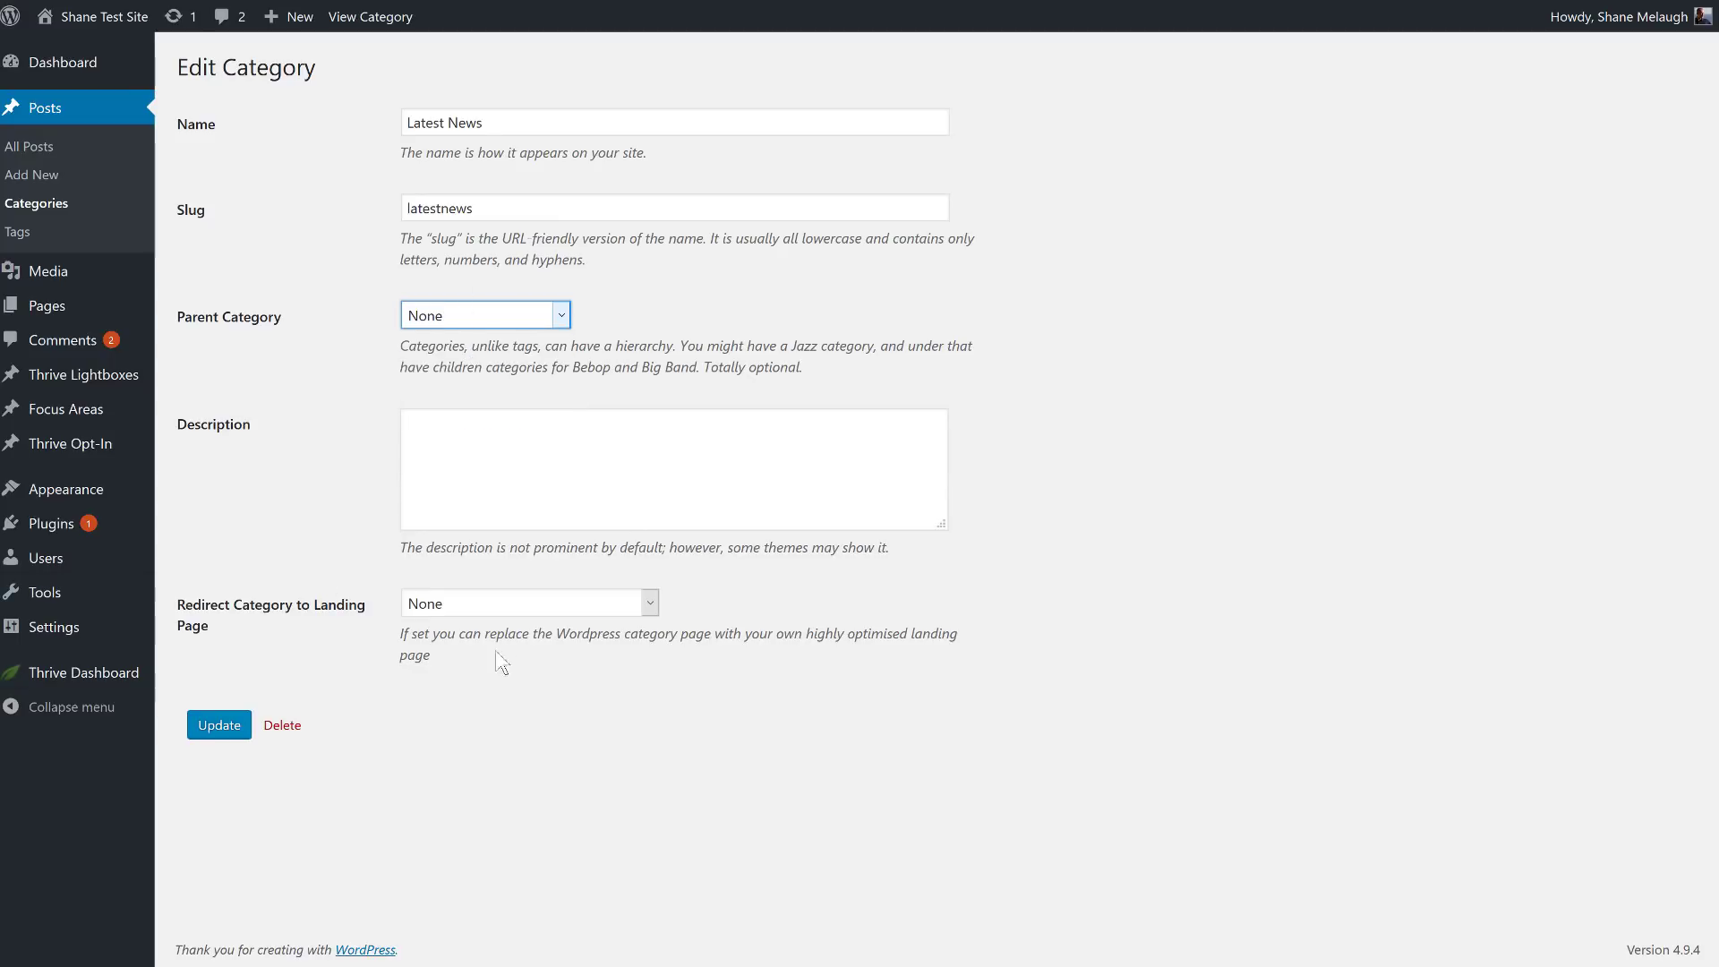
click(454, 601)
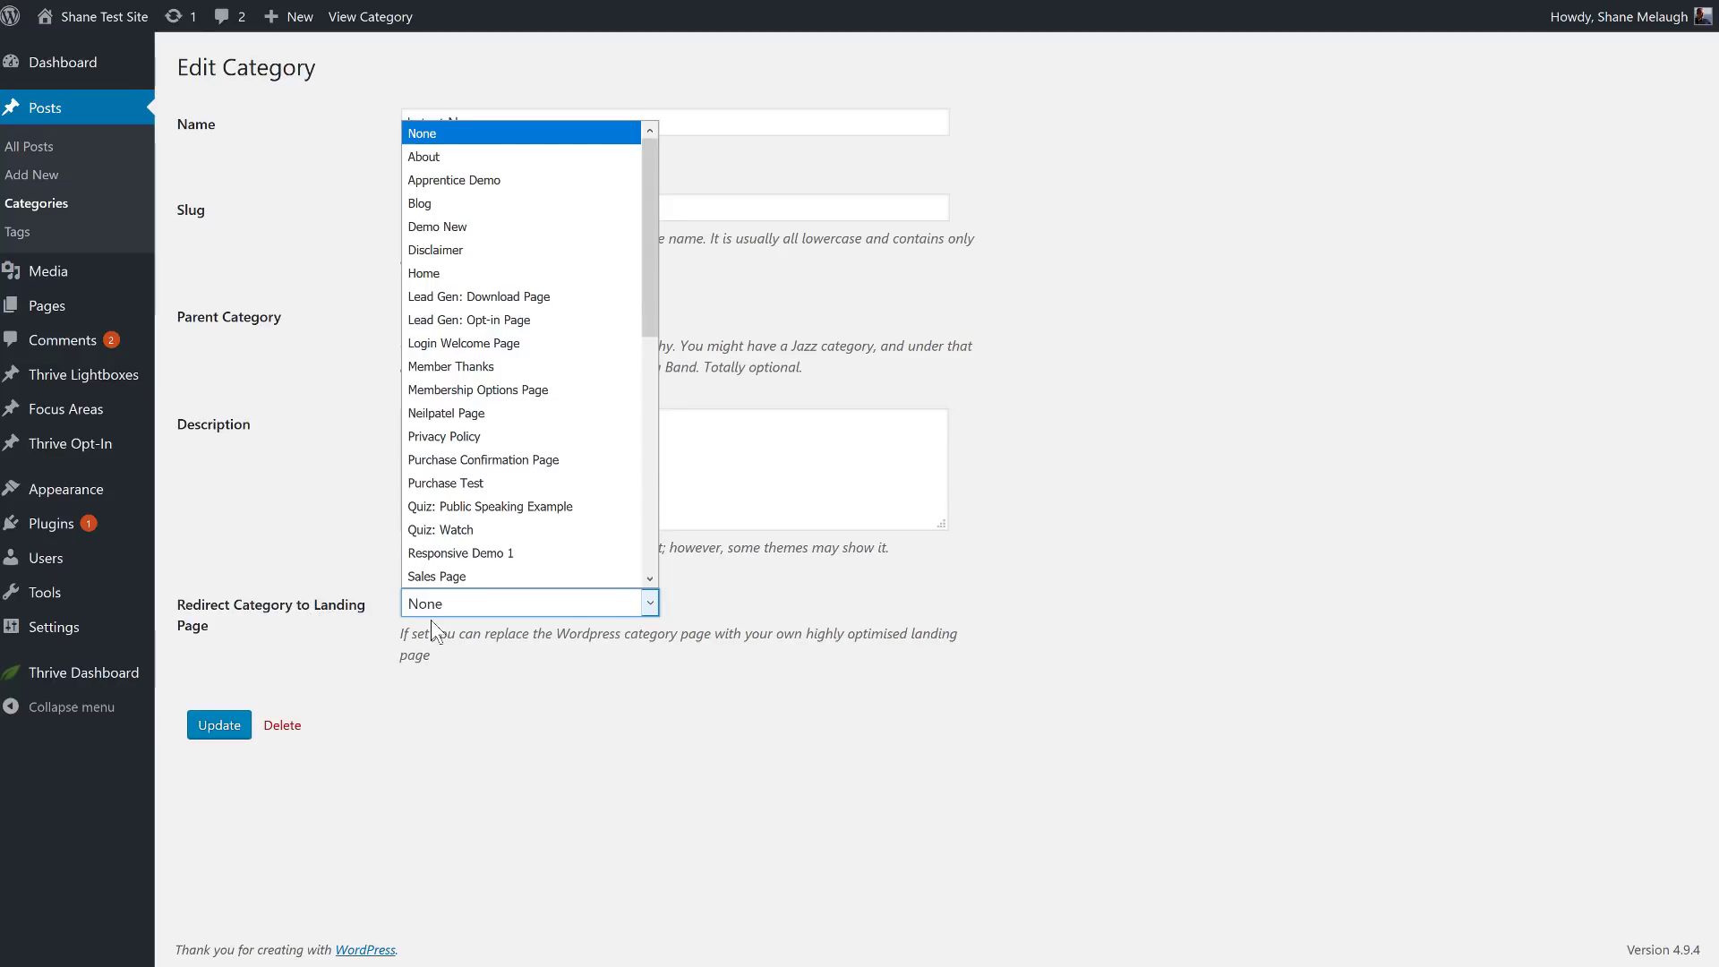
click(259, 638)
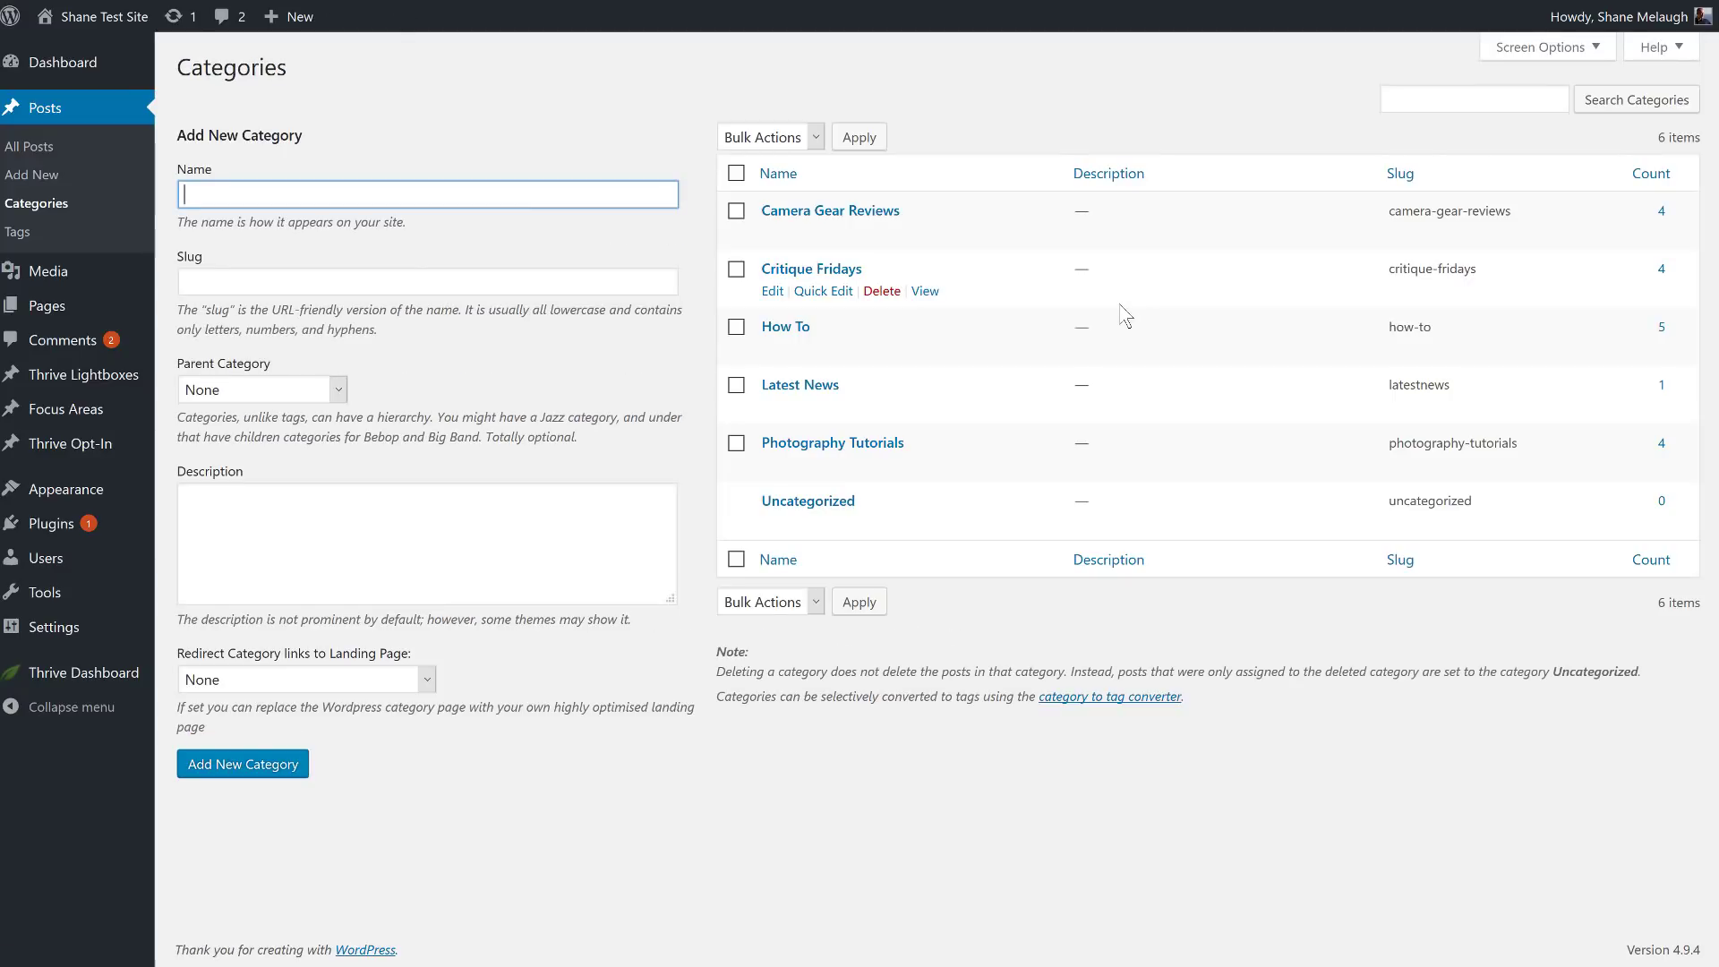
- Go to the Tags list and show the three posts tagged hints
click(1061, 133)
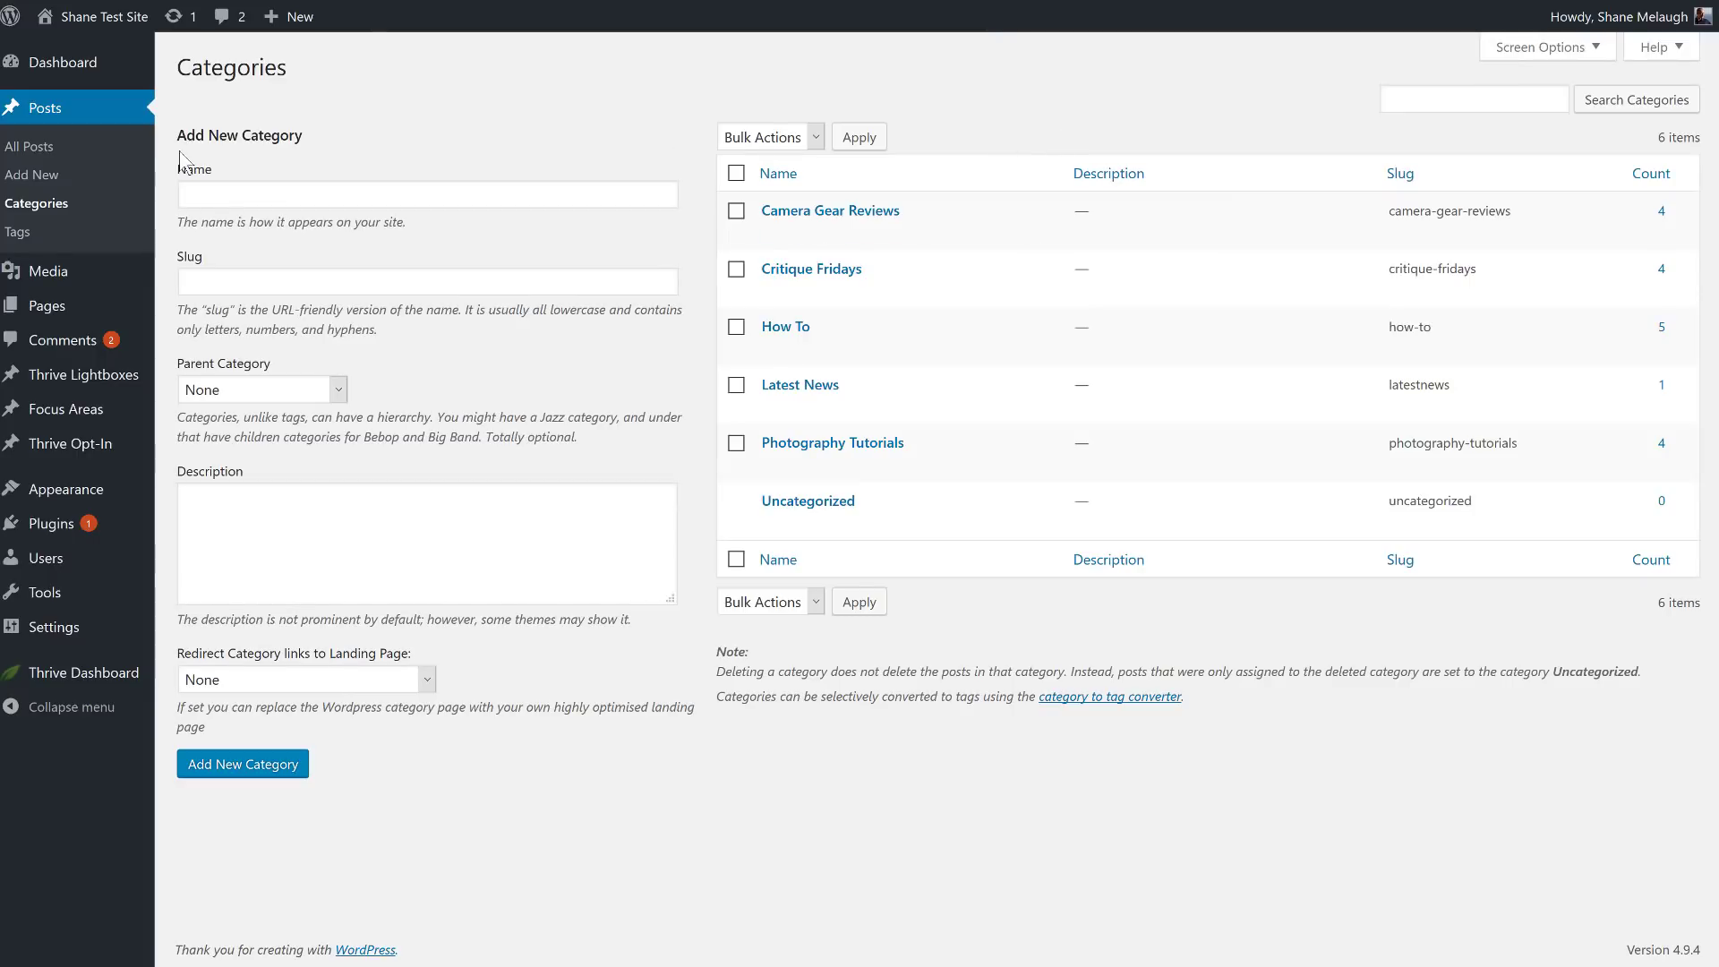
click(36, 235)
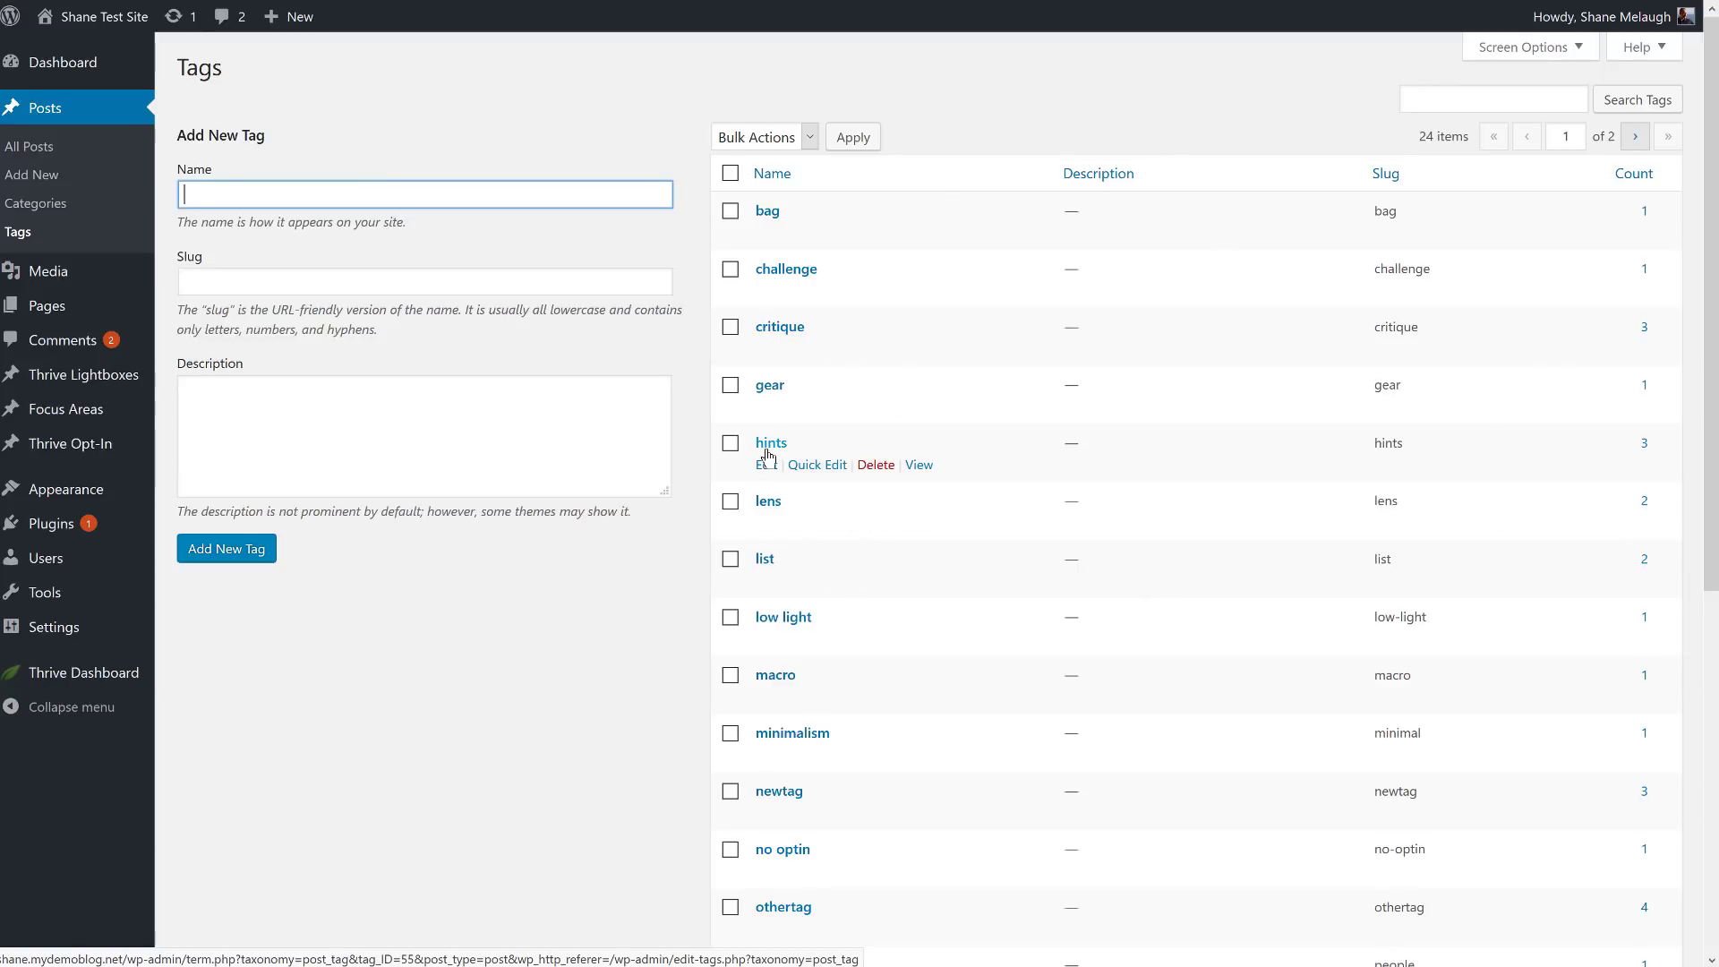
scroll(860, 484, down, 6)
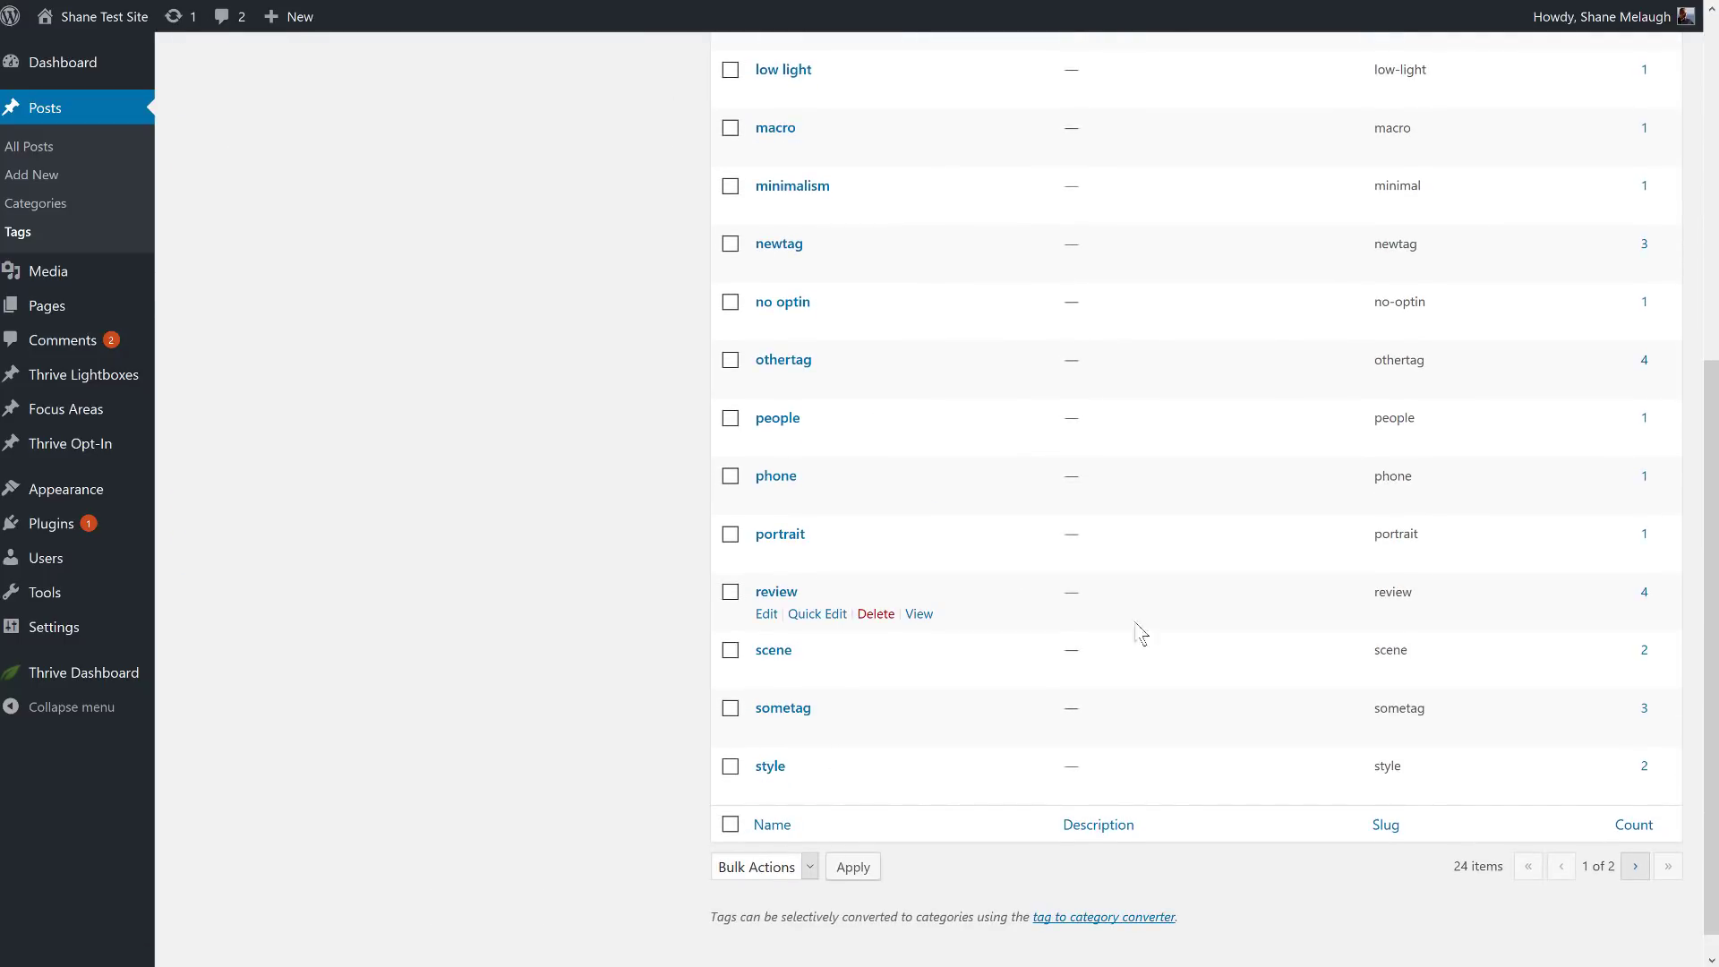
scroll(1137, 633, up, 6)
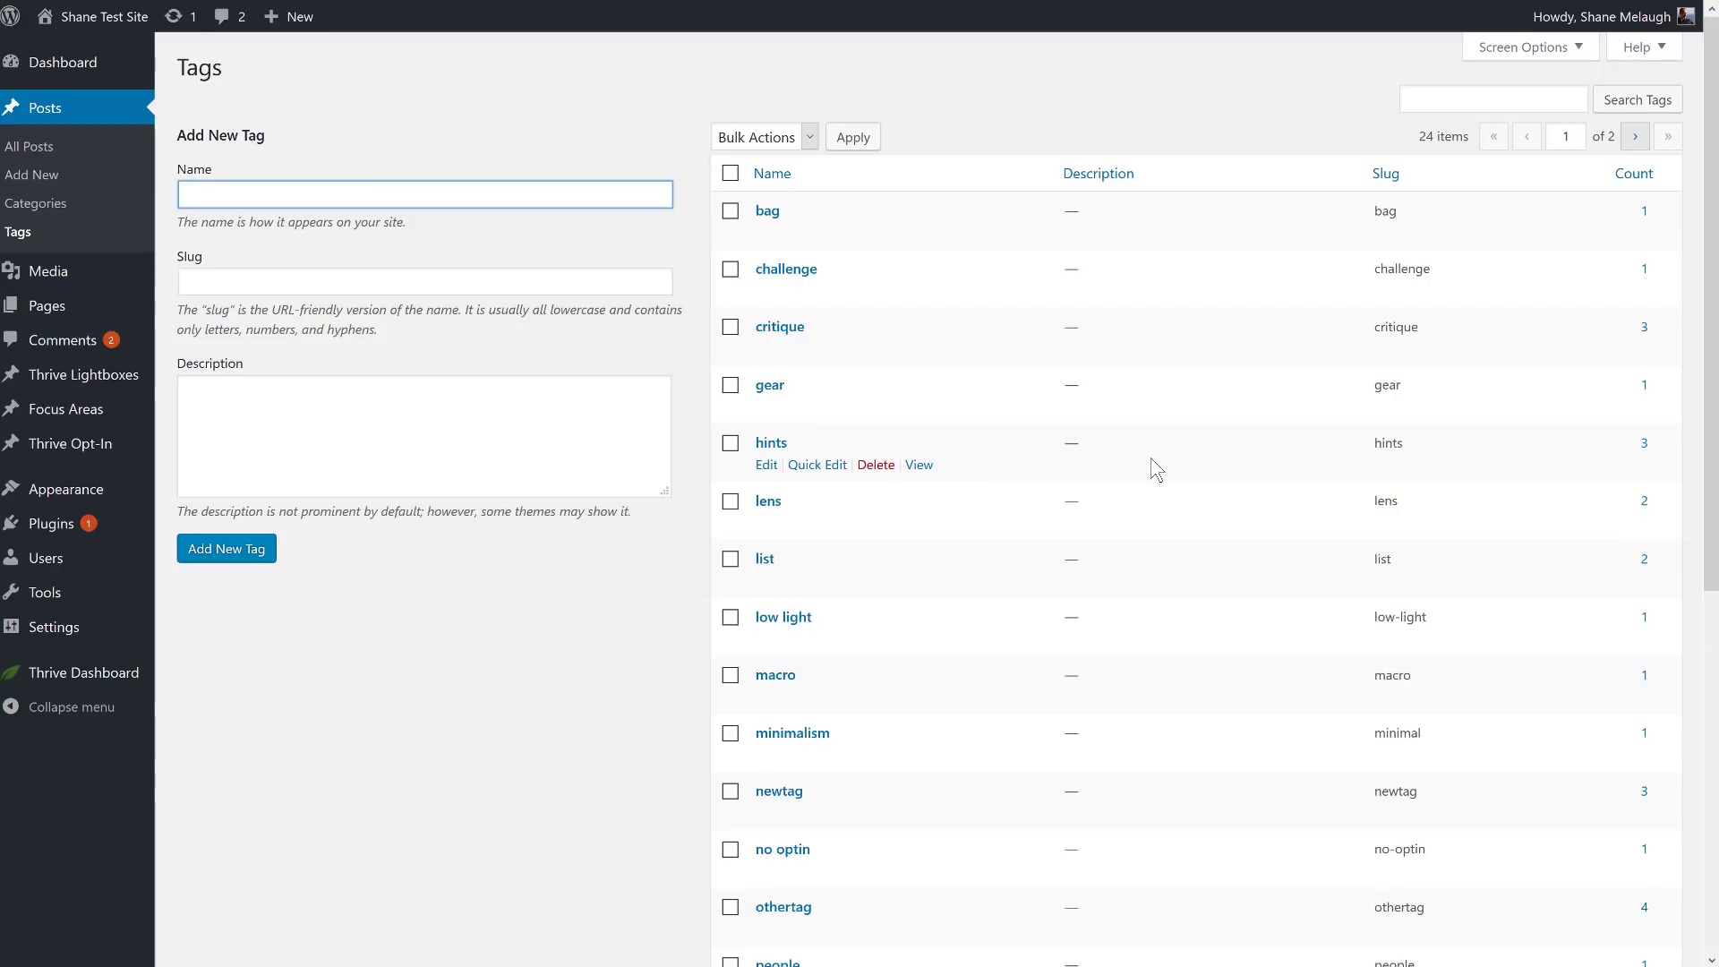
click(1645, 448)
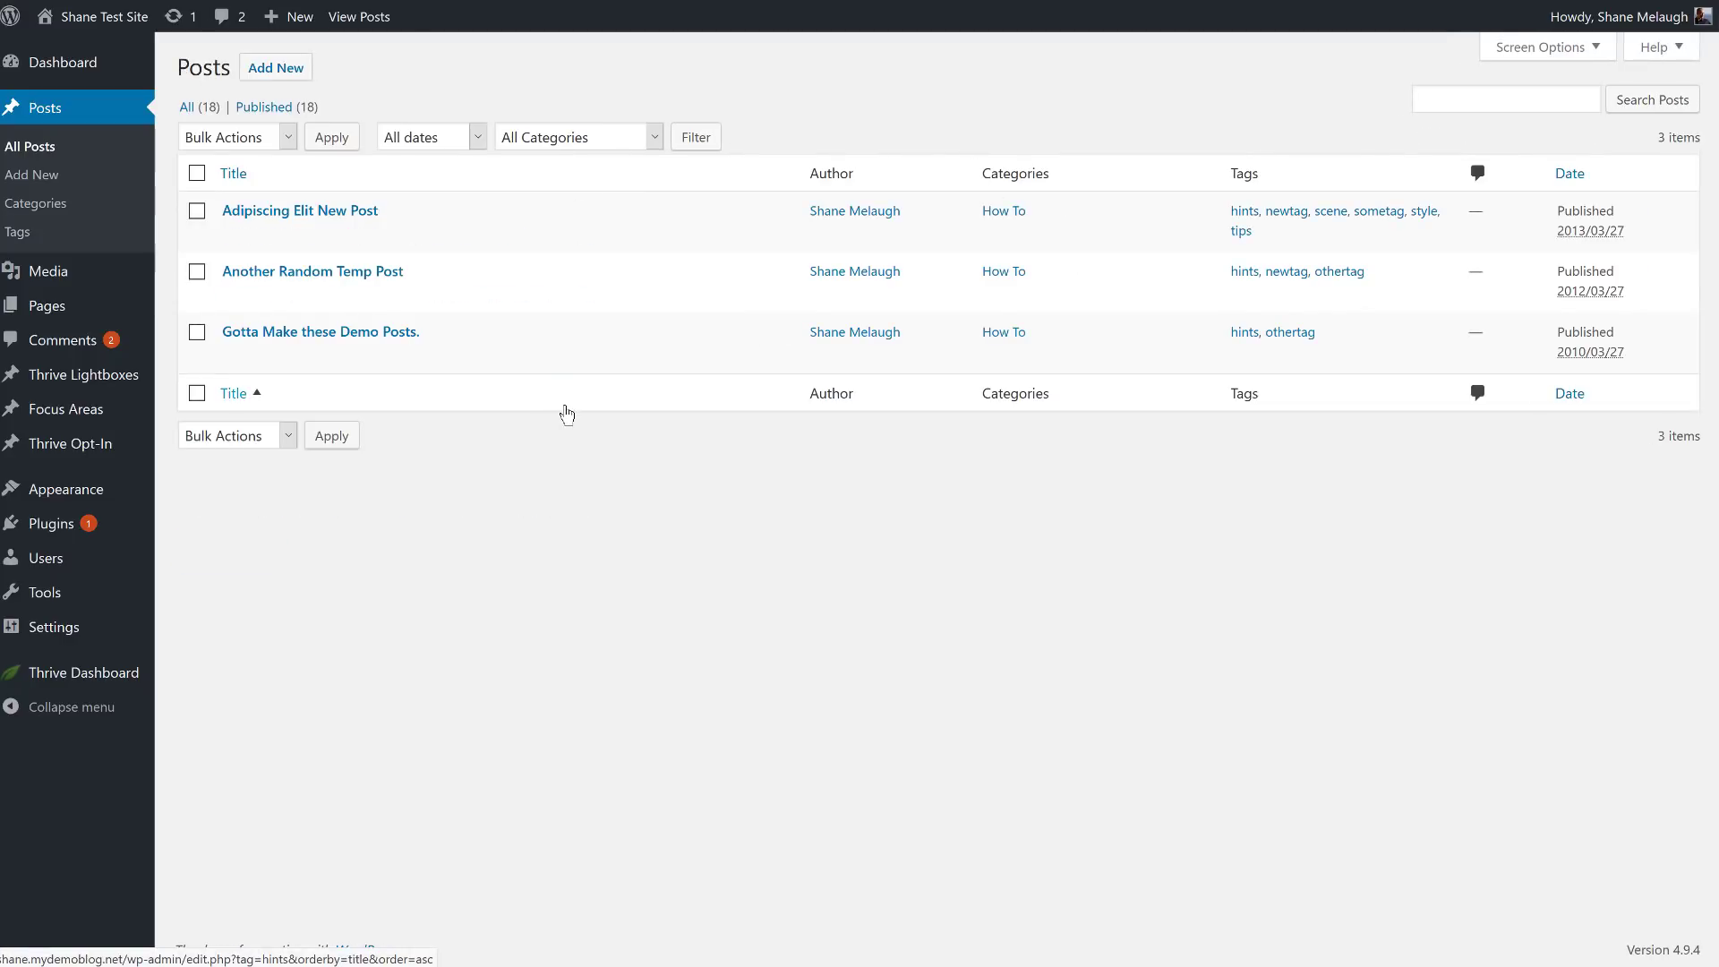
- Replace hints with tips in Adipiscing Elit New Post's tags, removing the stray tip entry
click(285, 236)
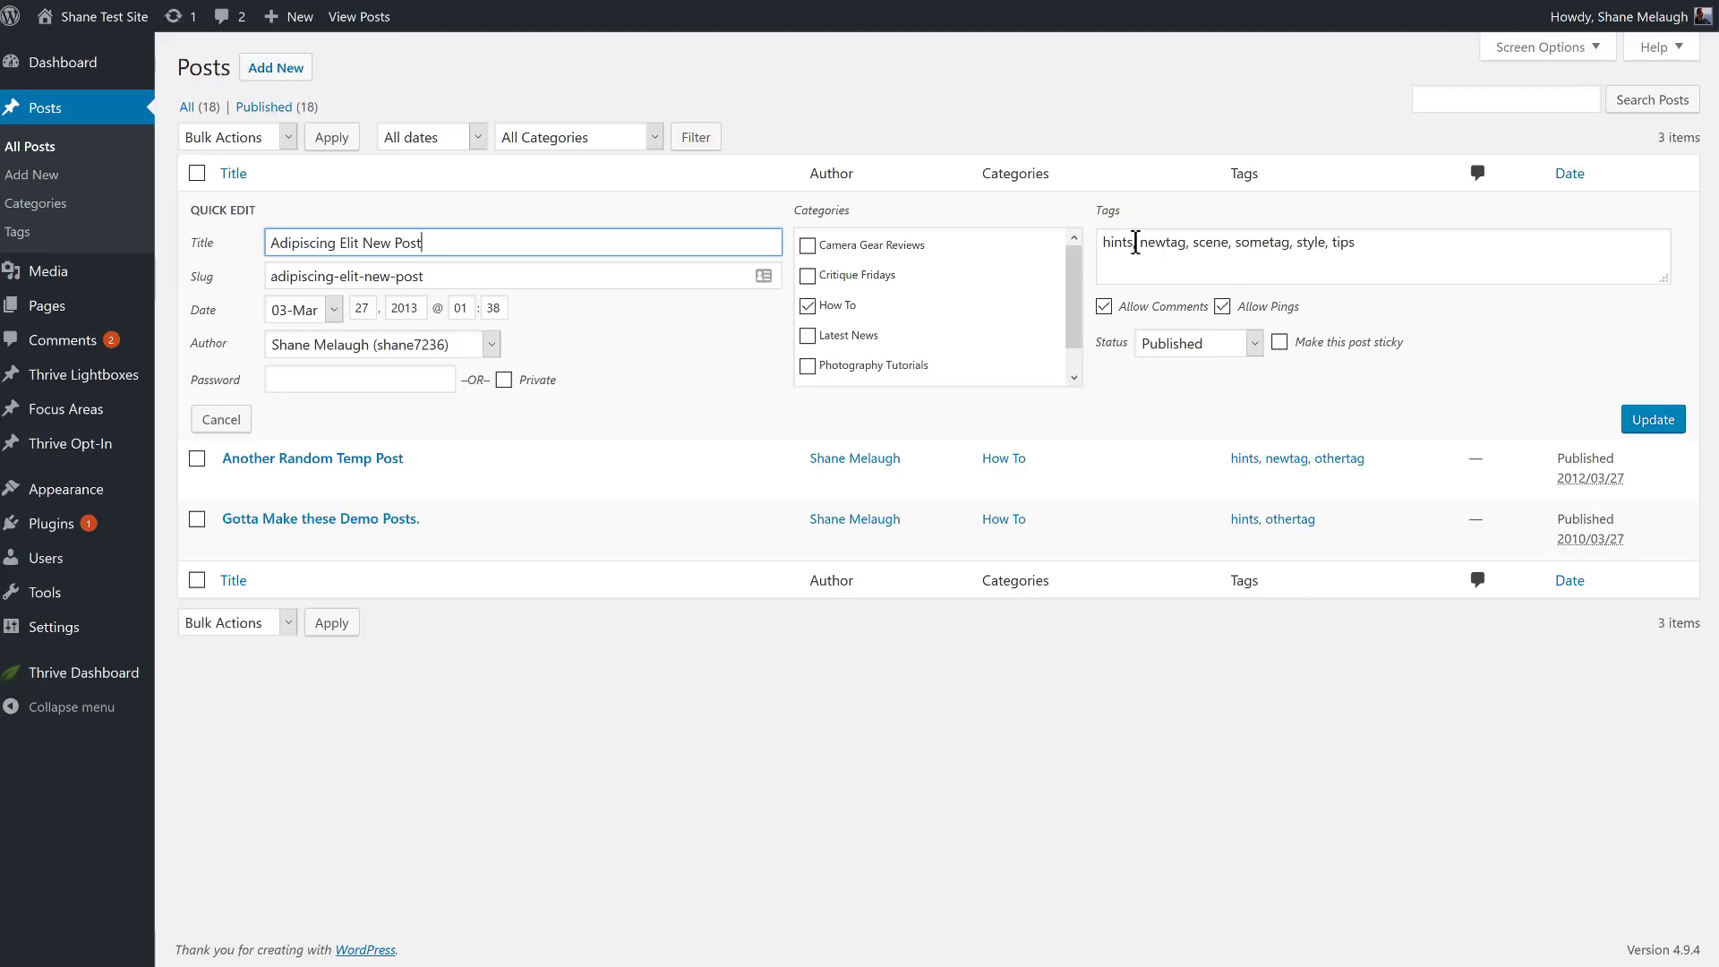
double_click(1133, 240)
text(t)
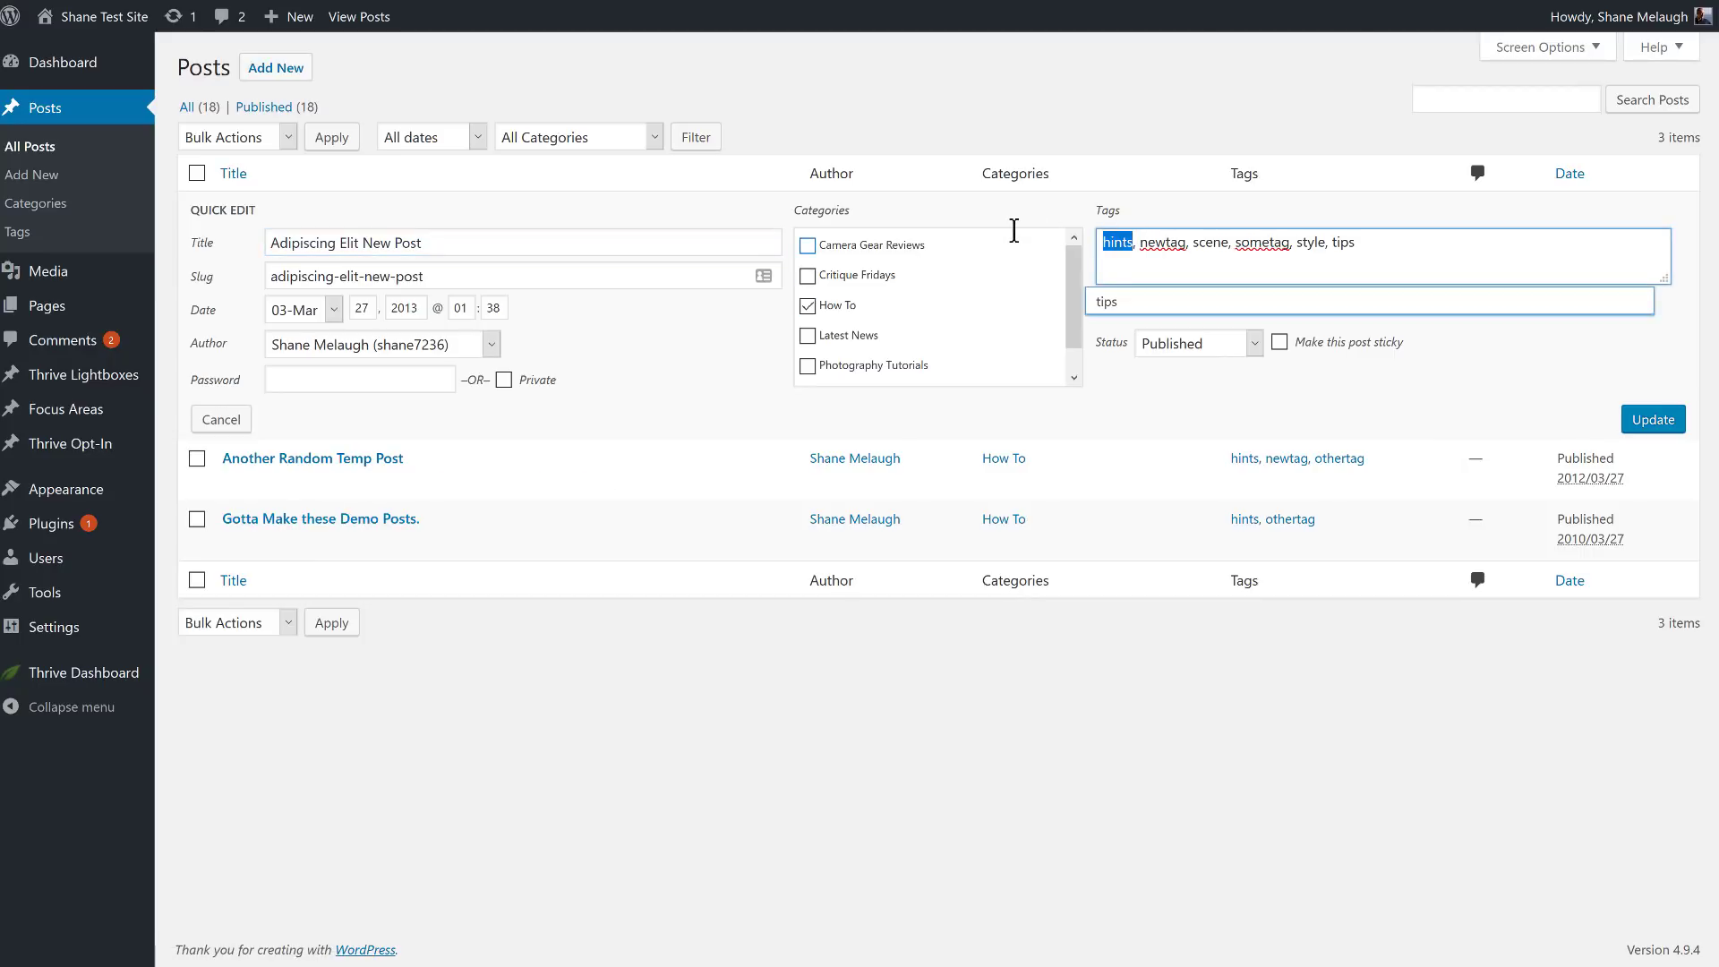
text(ip)
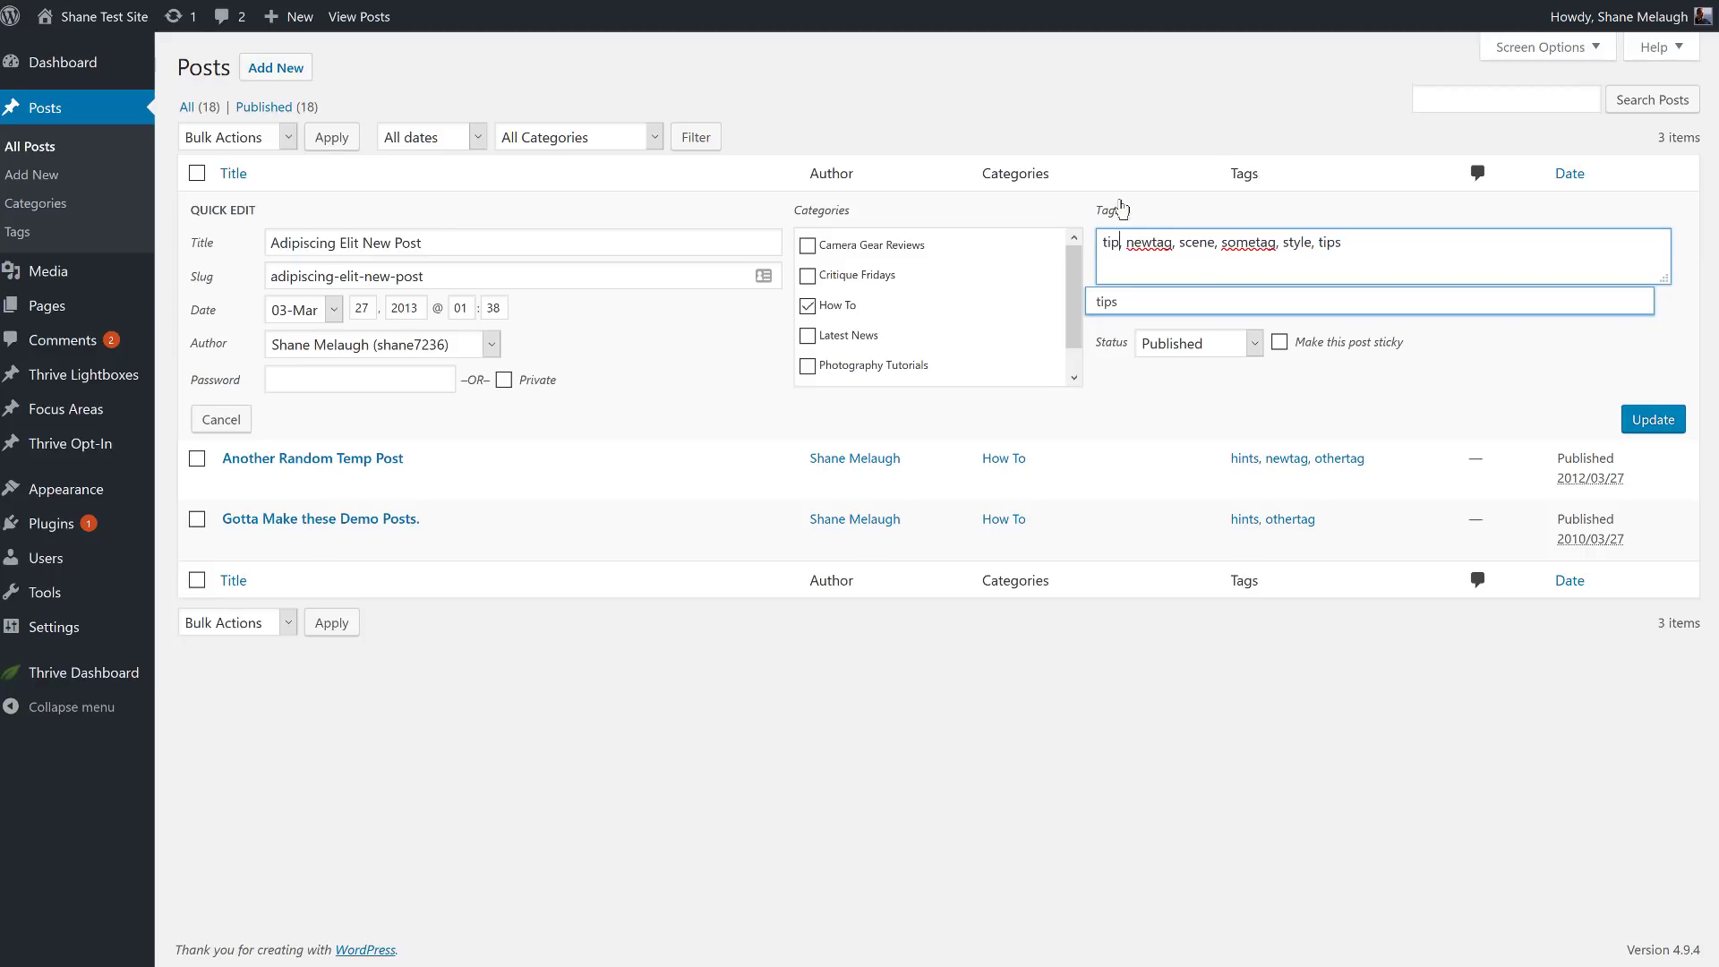
click(1144, 307)
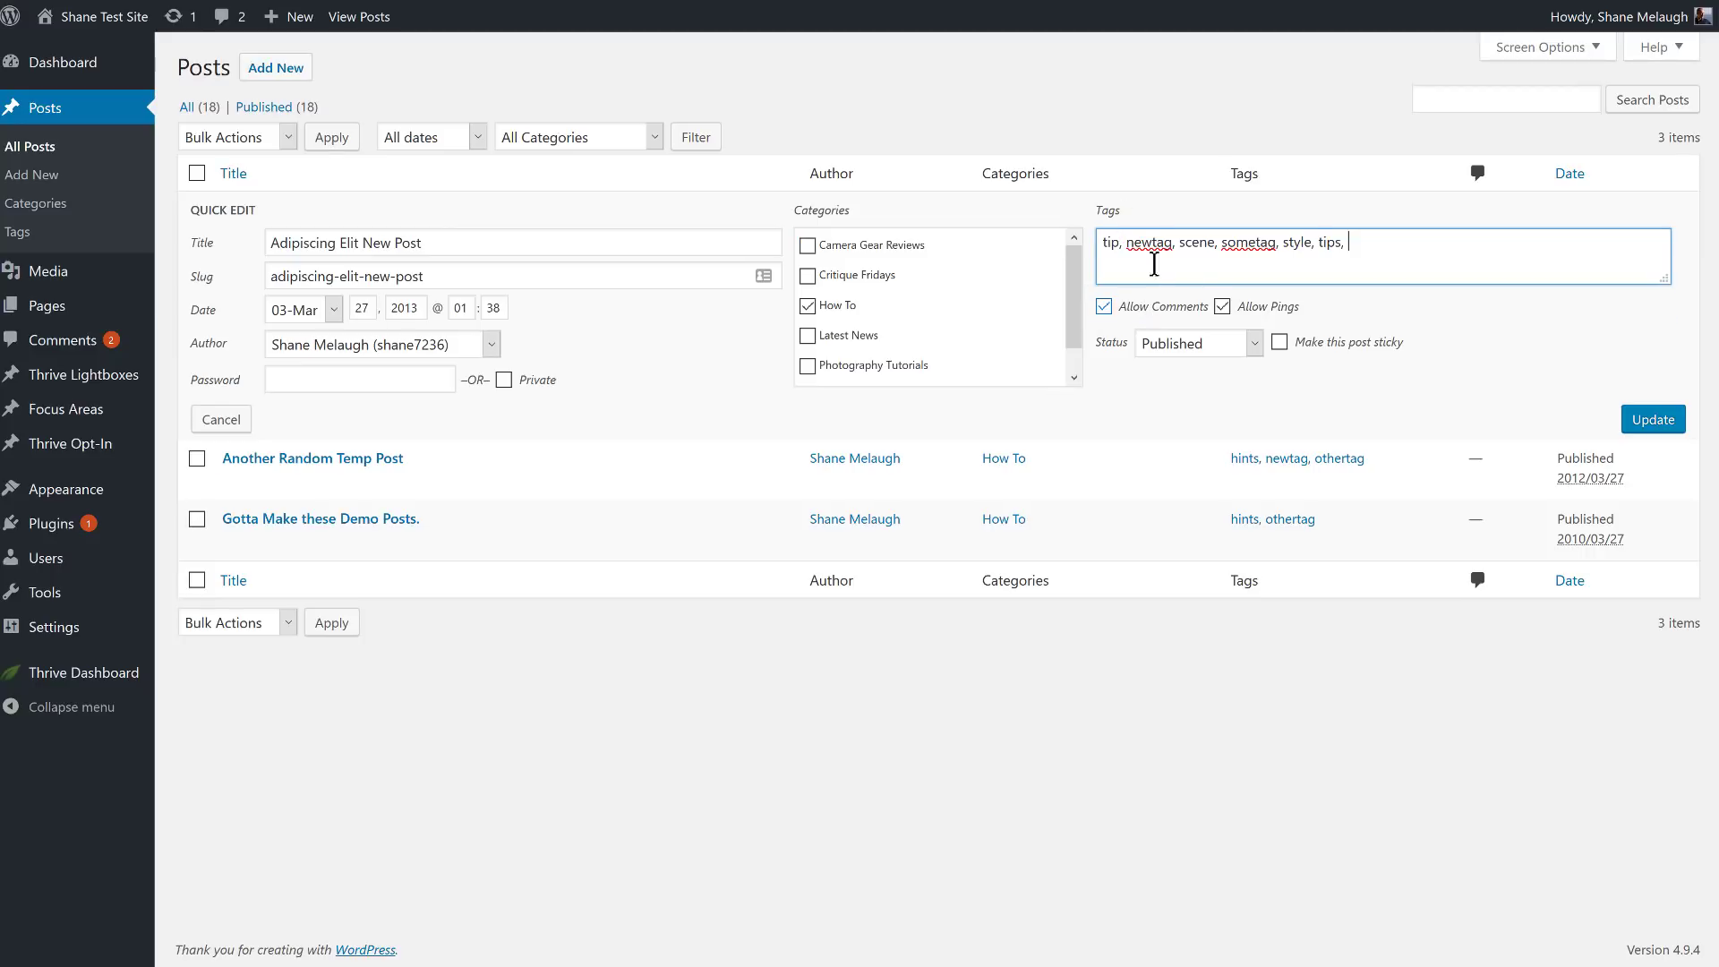
drag(1128, 244, 1075, 243)
key(BackSpace)
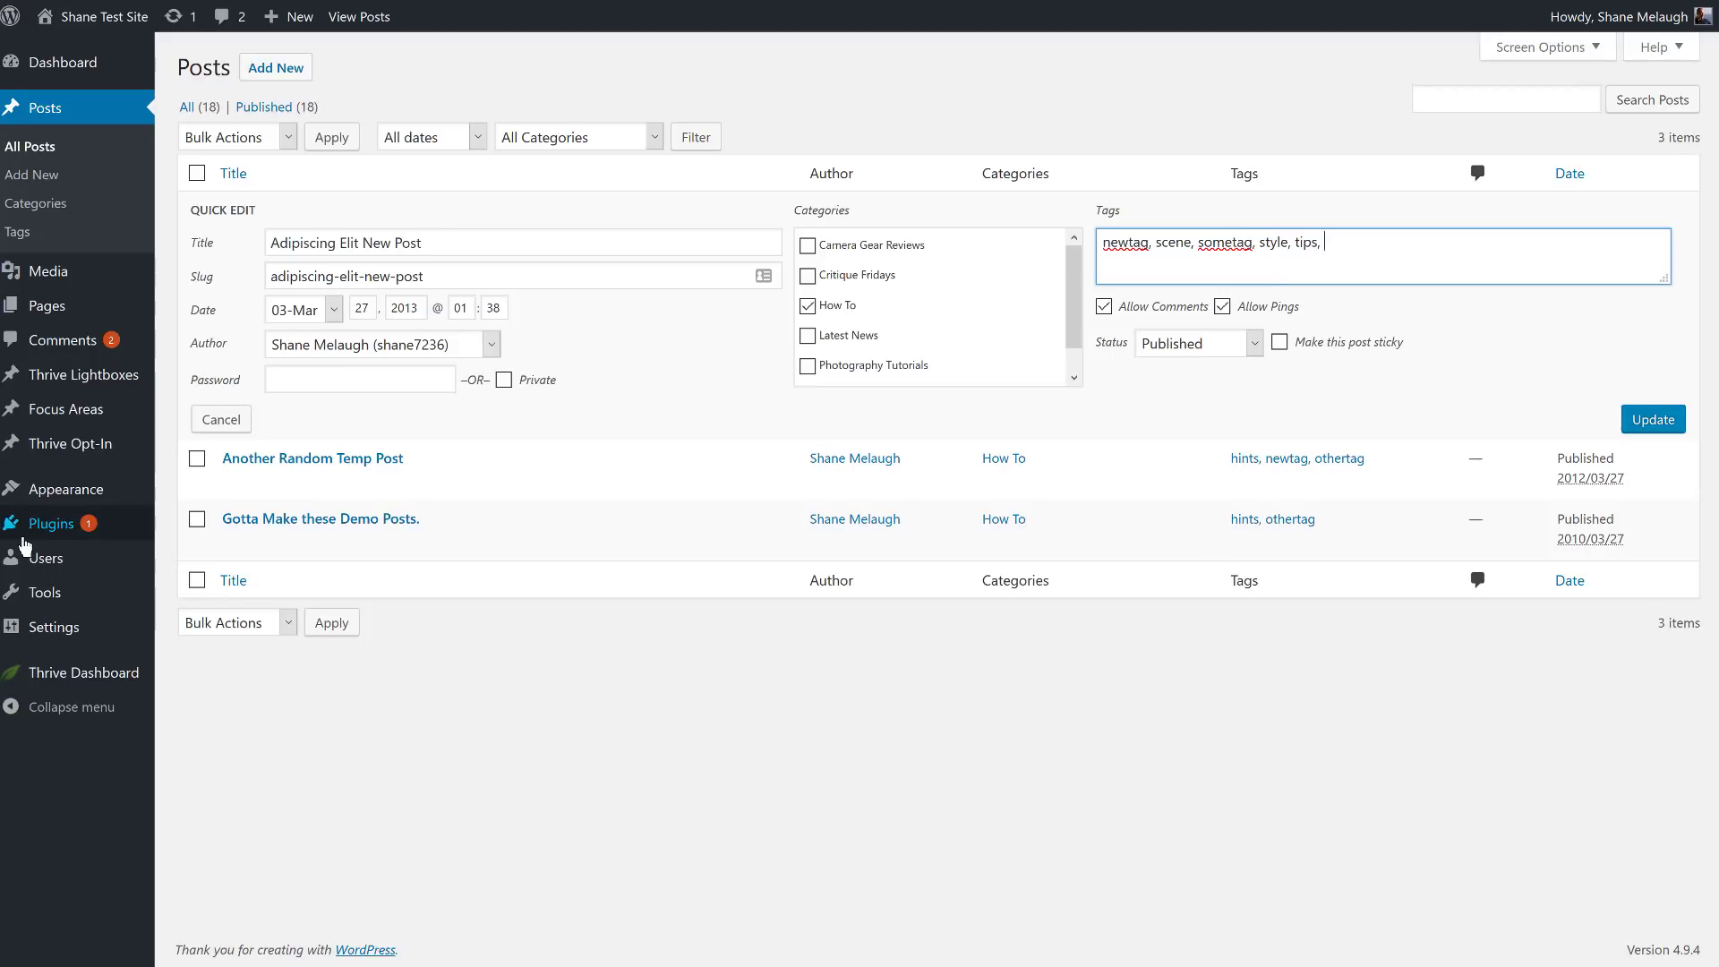
- Search plugins for 'bulk' to confirm Bulk Move is active, then open Tools > Bulk Move
mouse_move(25, 545)
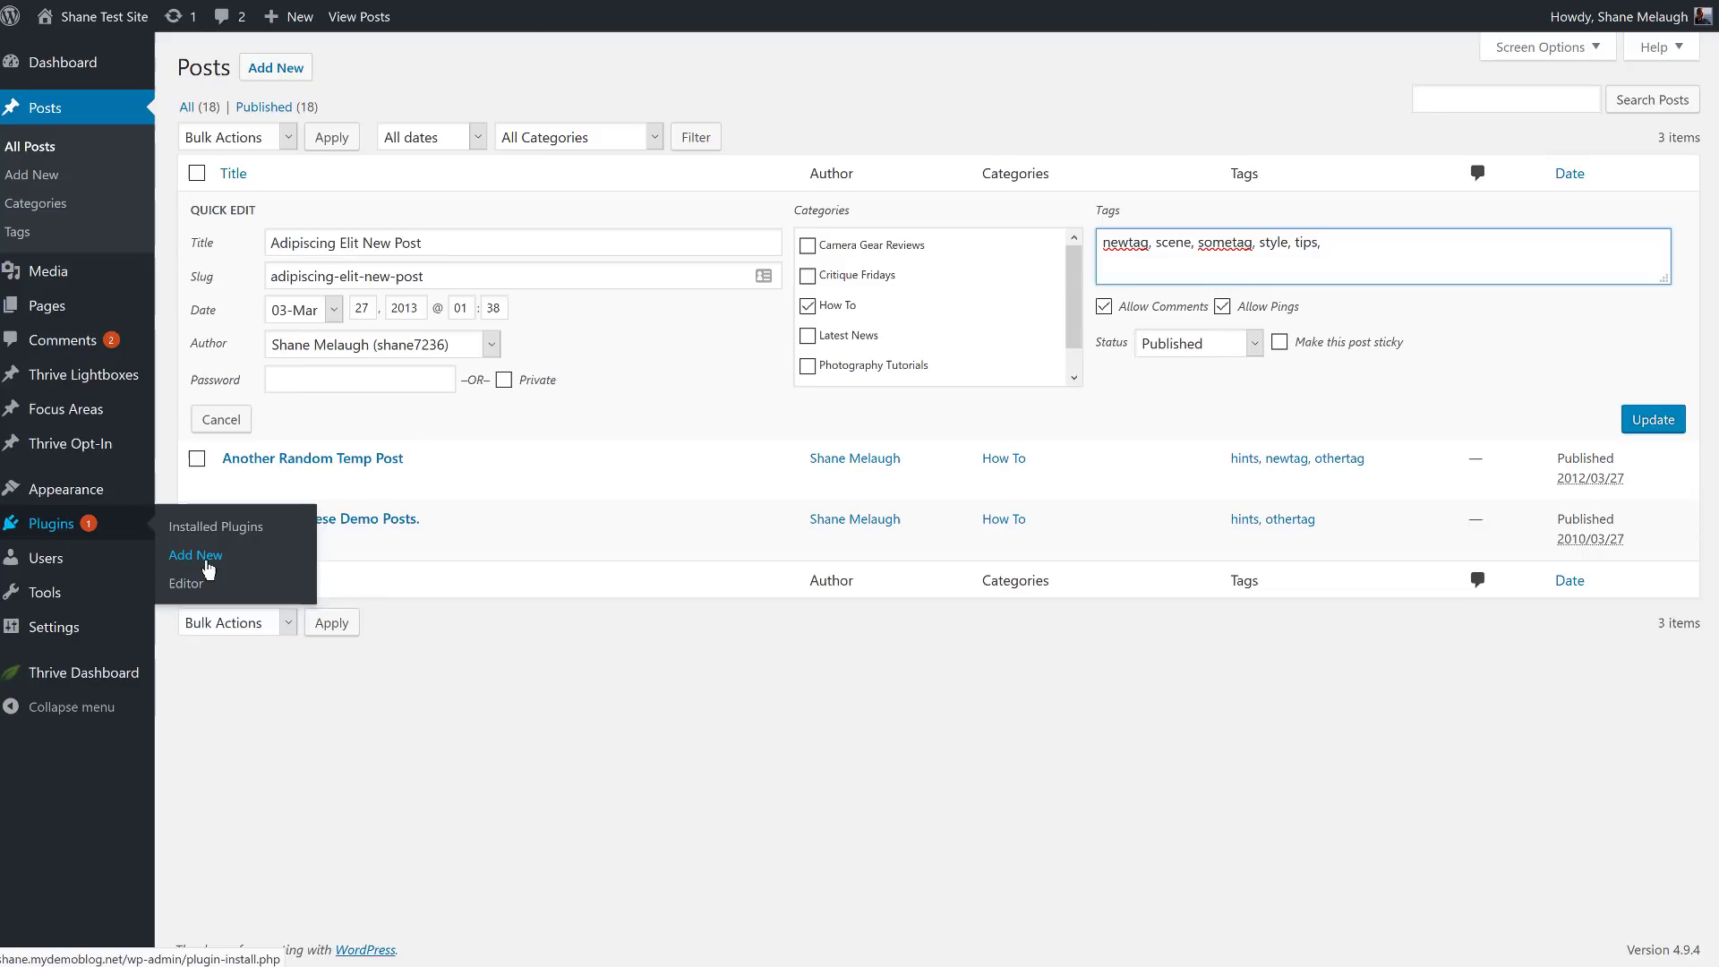
click(208, 569)
click(1537, 116)
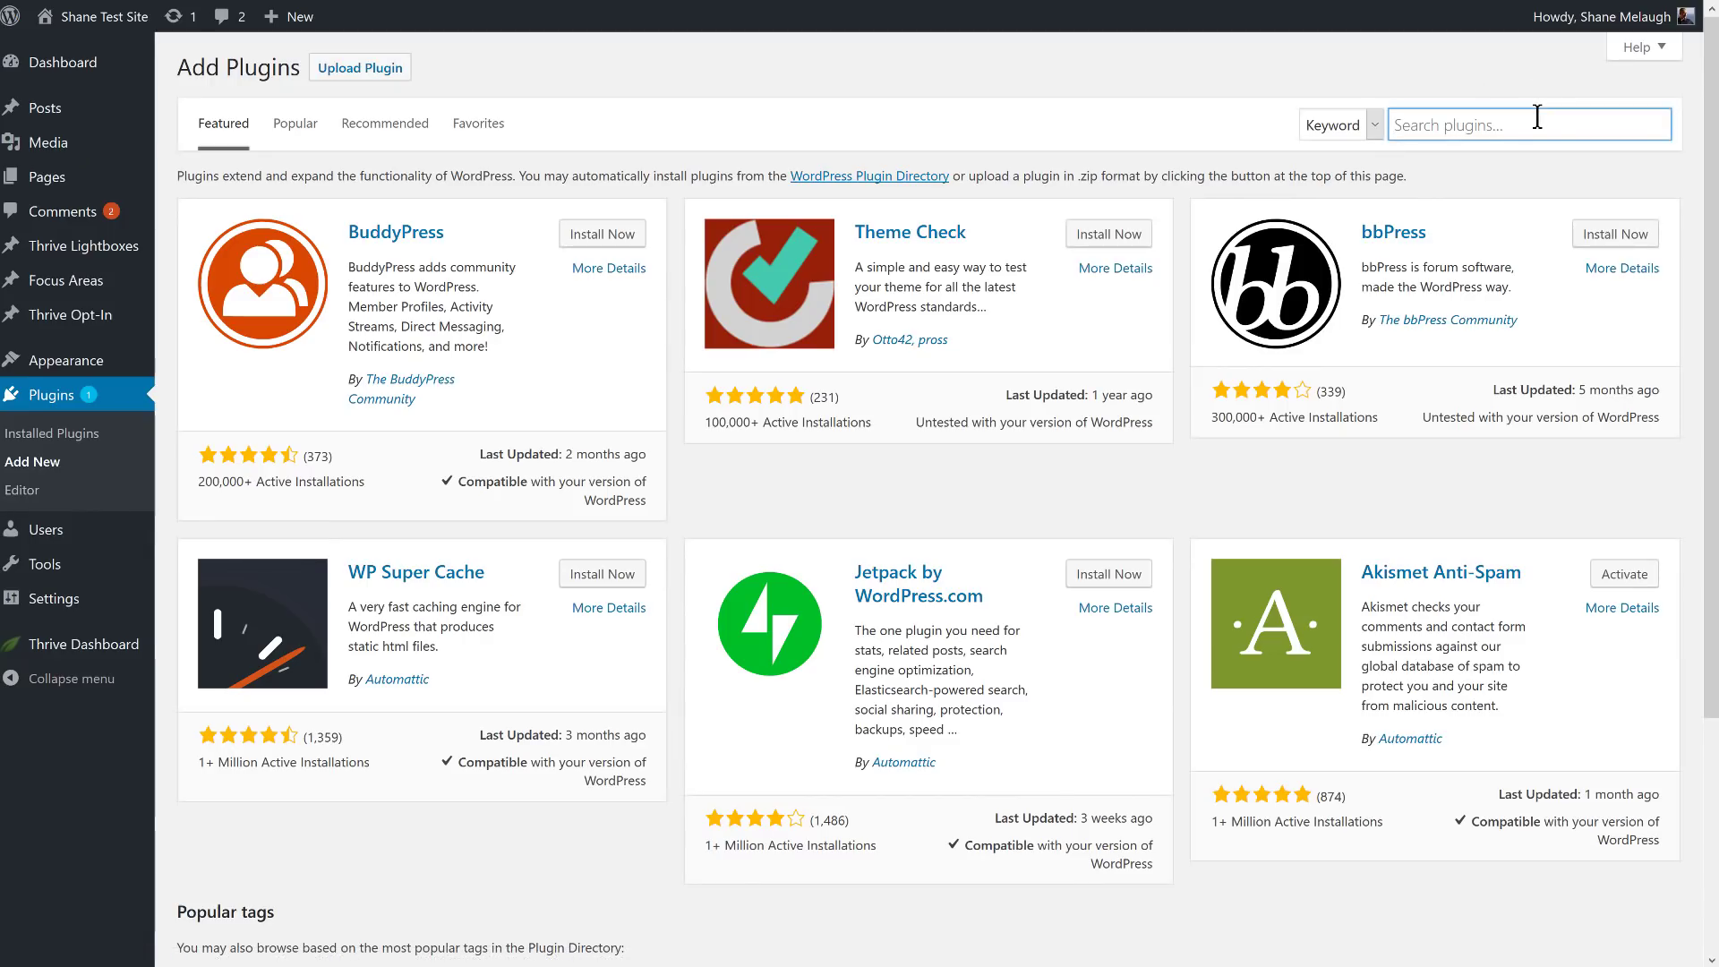
text(bulk)
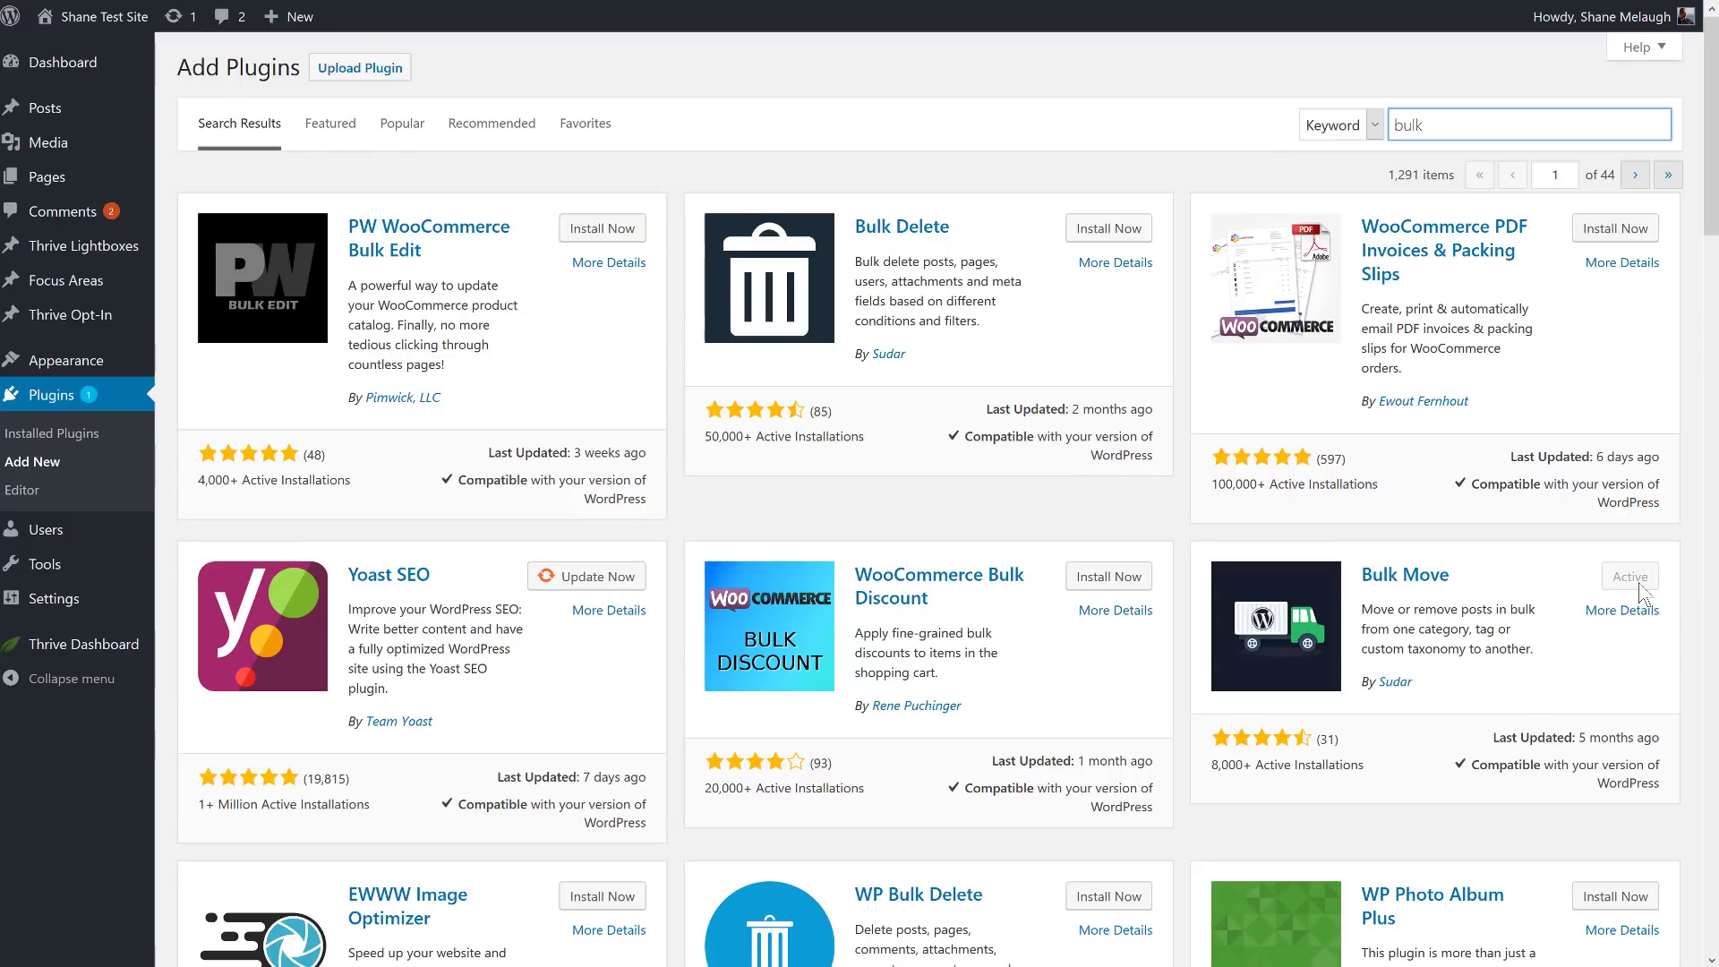
mouse_move(116, 573)
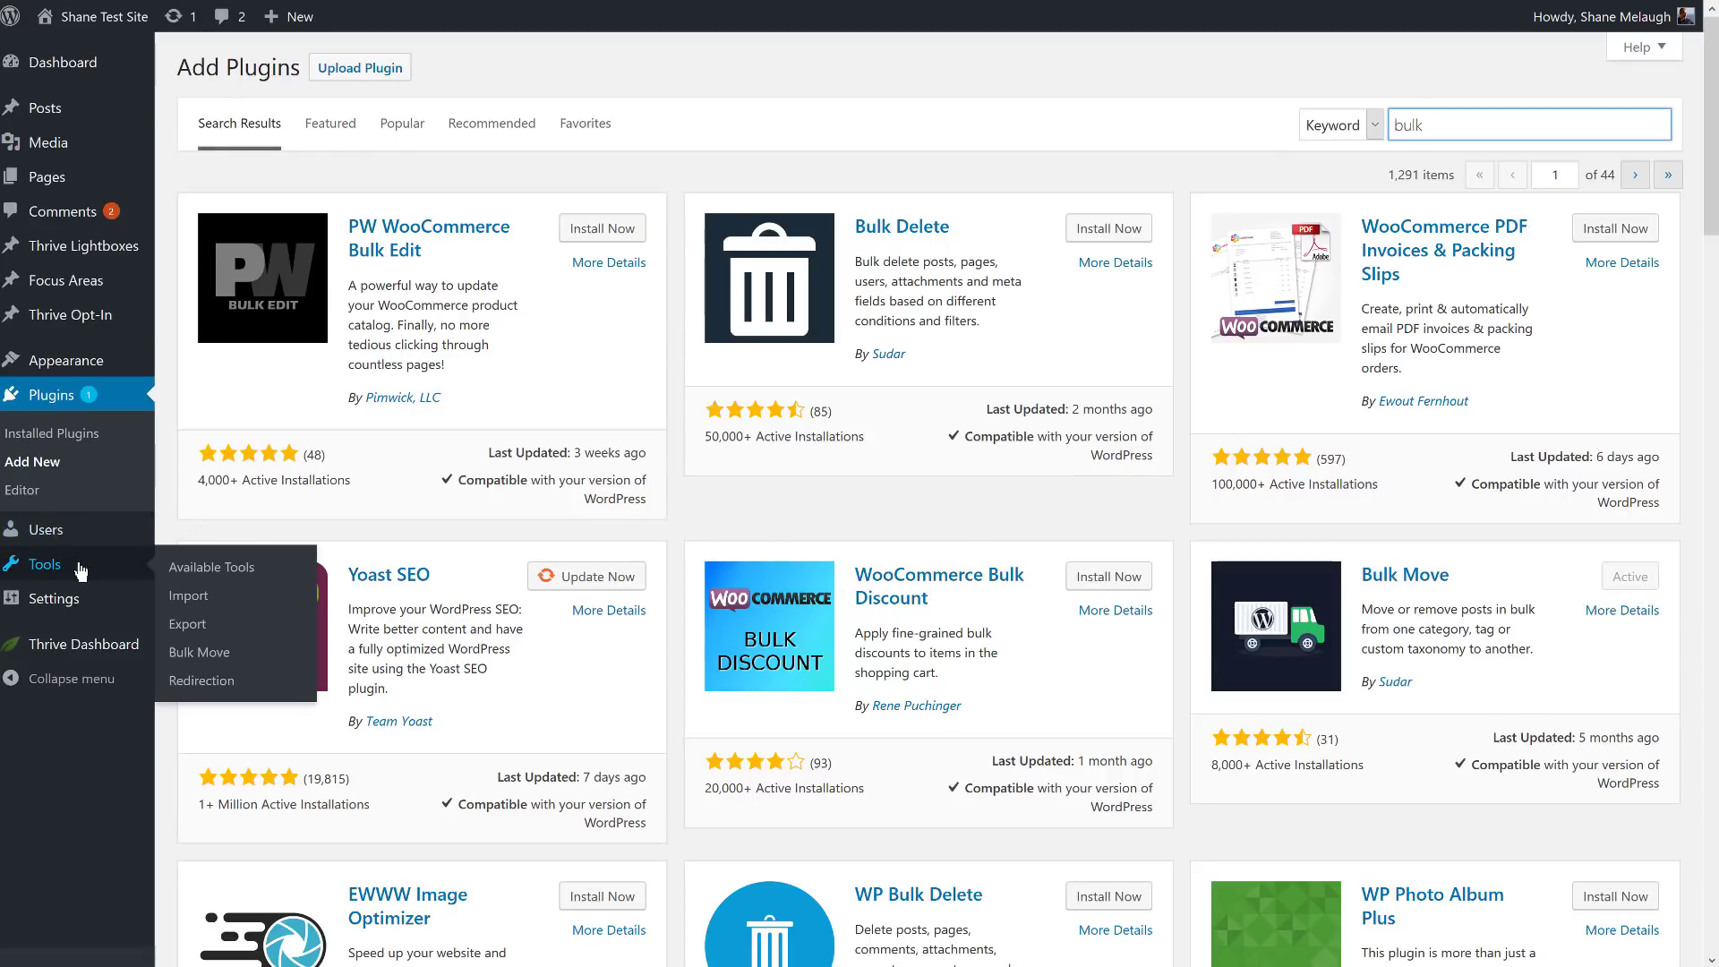
click(215, 653)
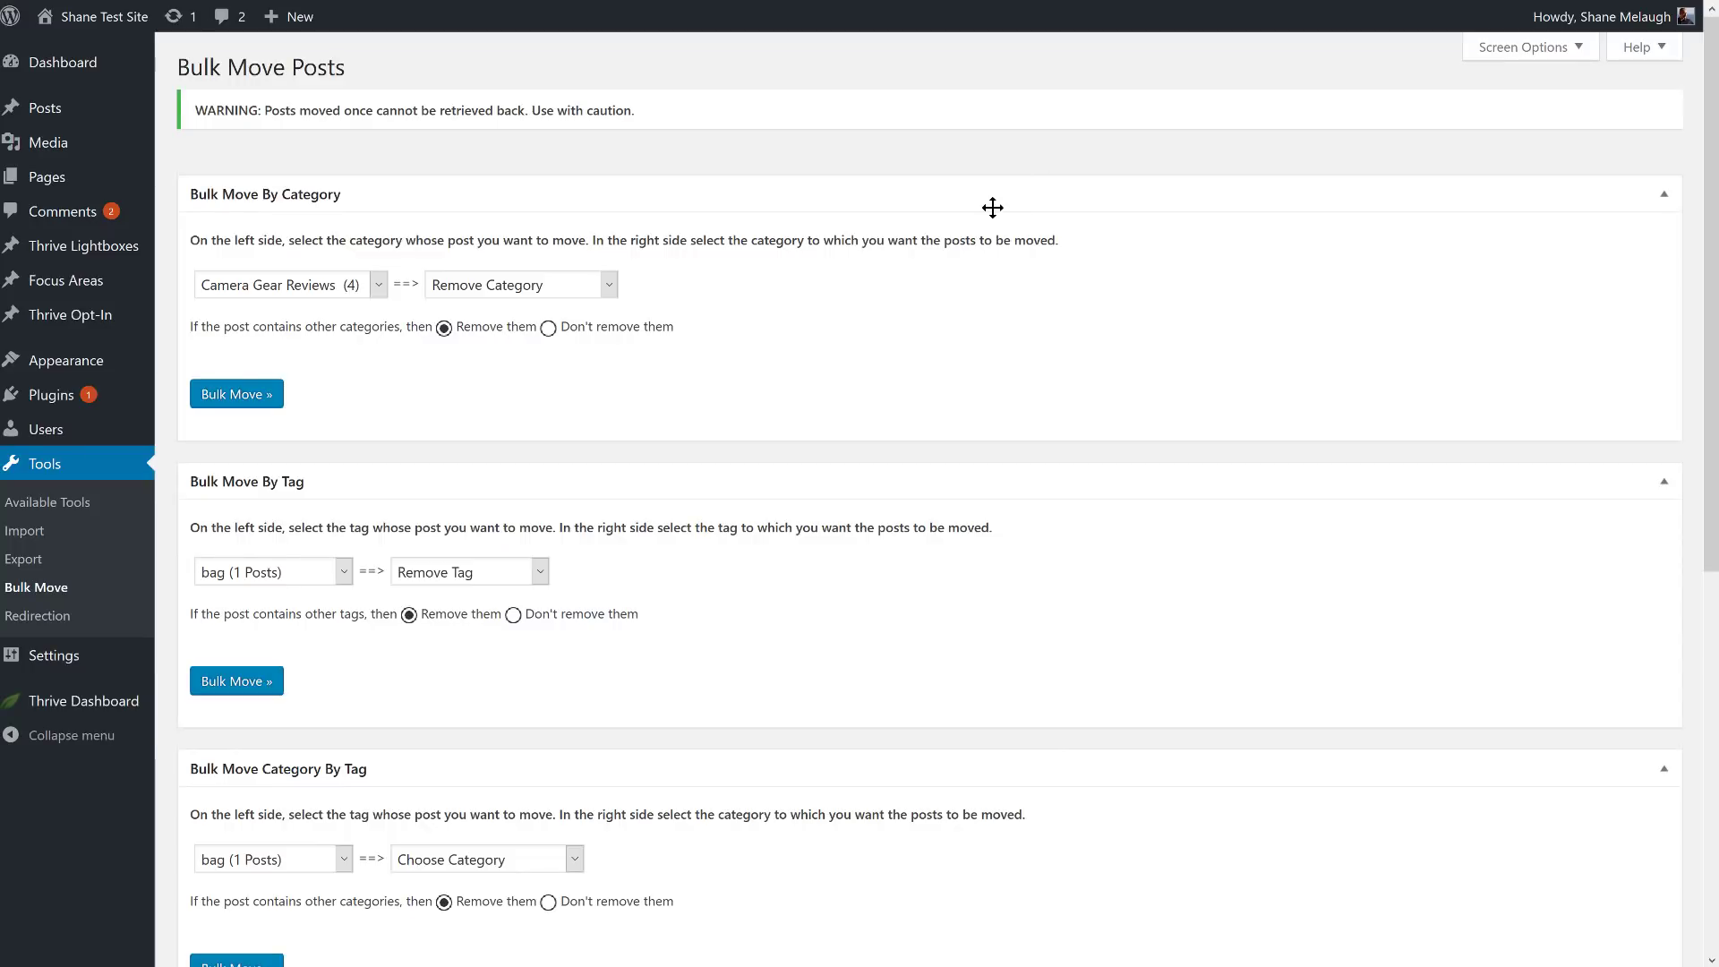
- Bulk-move the 3 hints posts to the tips tag, choosing Don't remove them for other tags
click(252, 580)
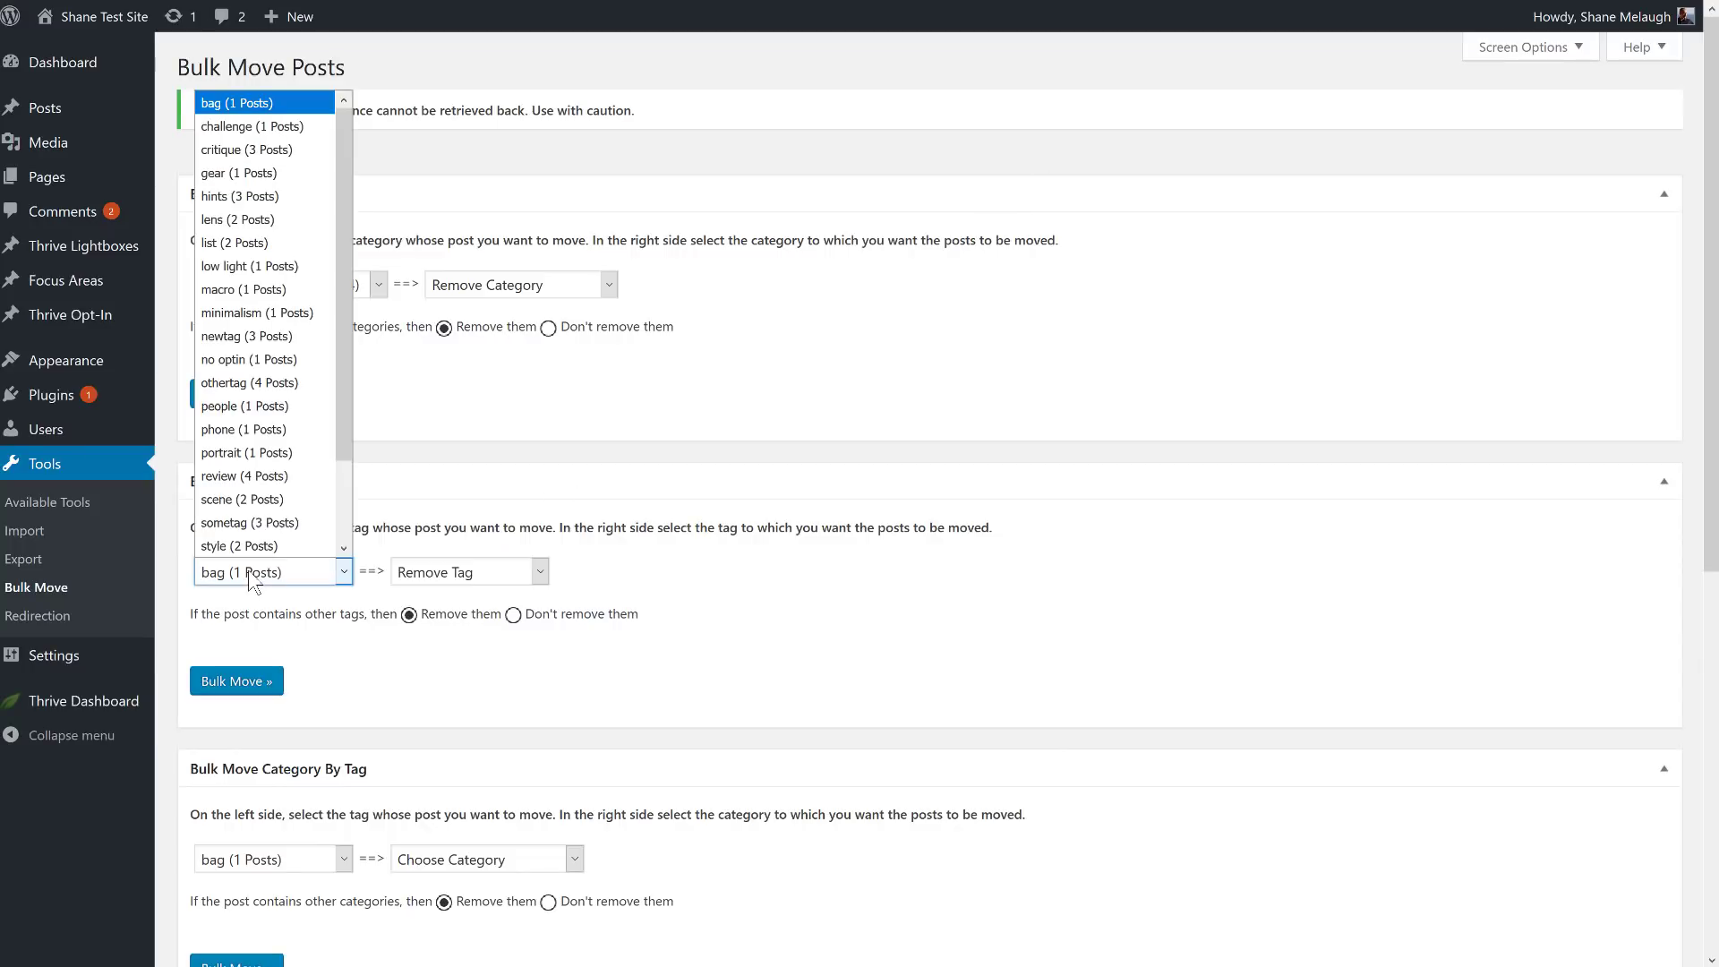
click(258, 198)
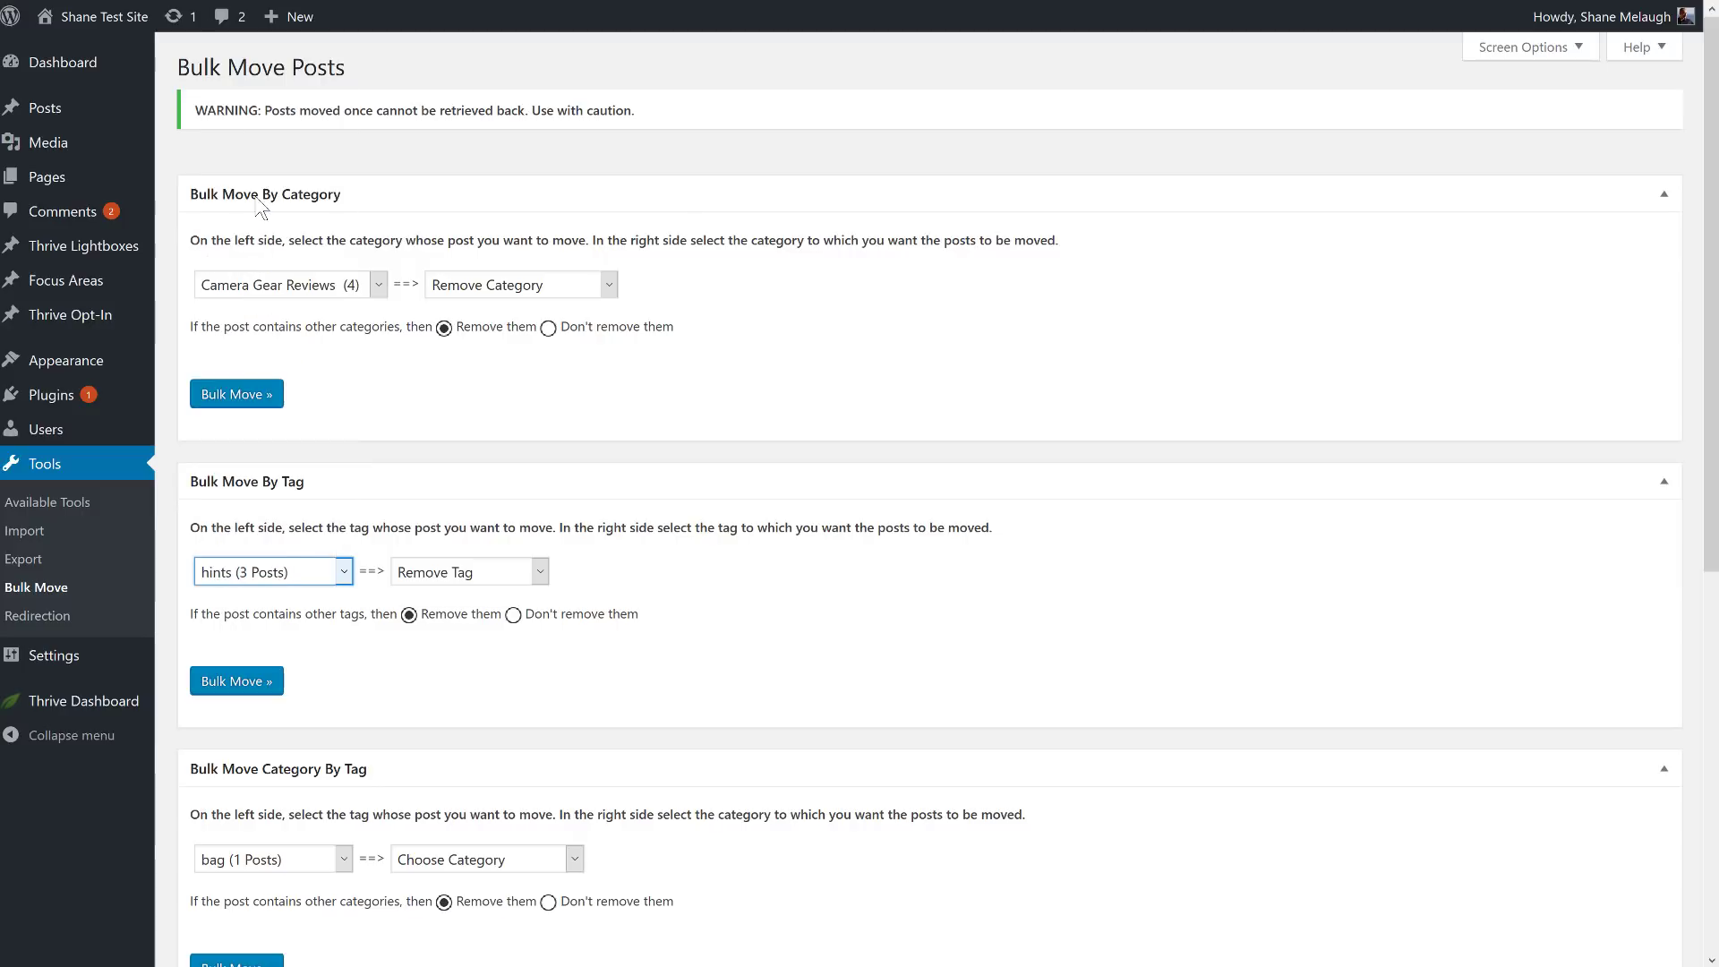
click(493, 579)
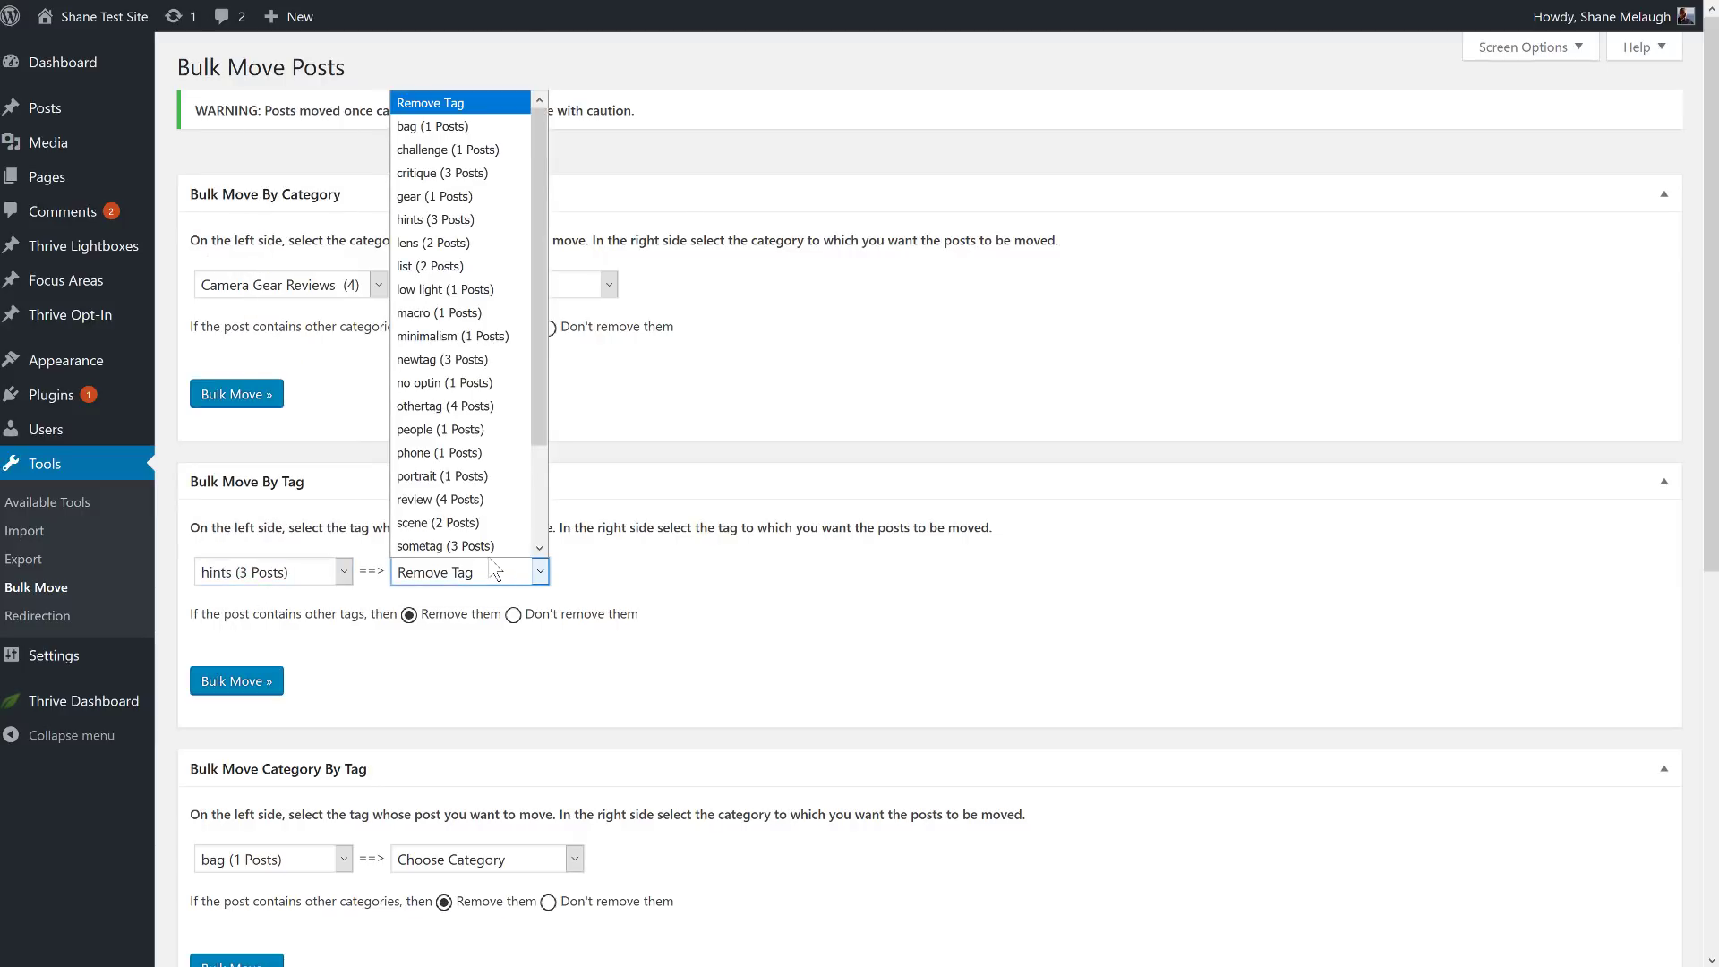
scroll(475, 501, down, 2)
click(438, 488)
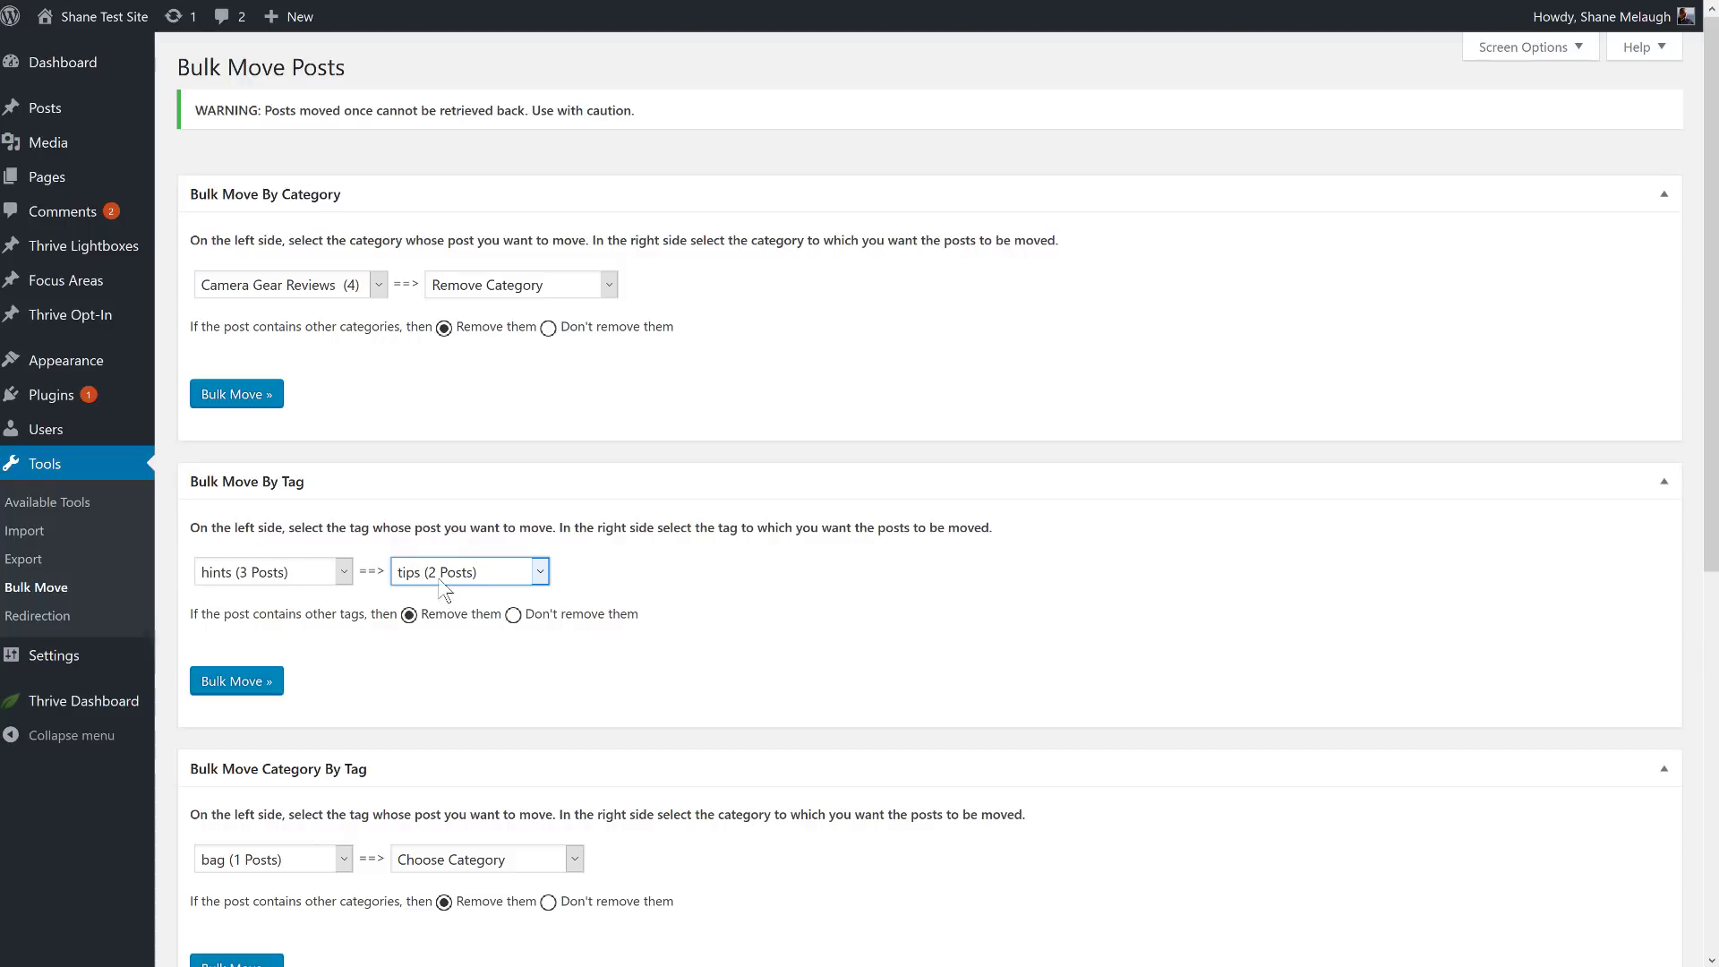
click(408, 616)
drag(221, 616, 520, 617)
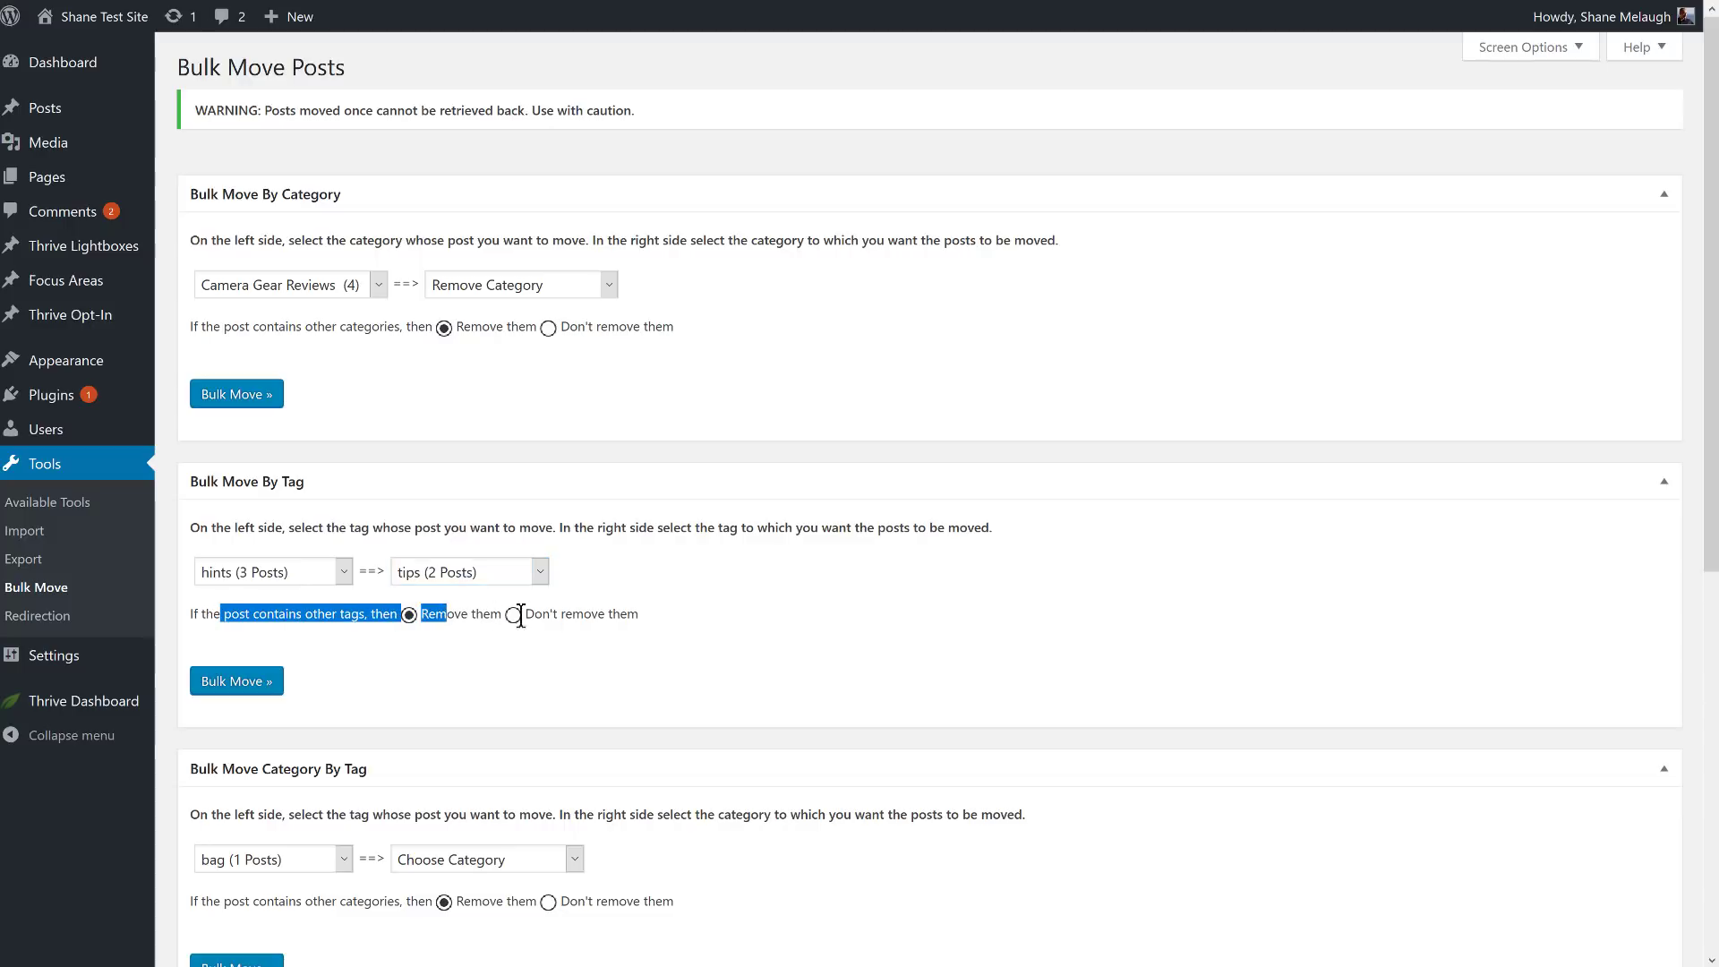
click(521, 617)
click(513, 615)
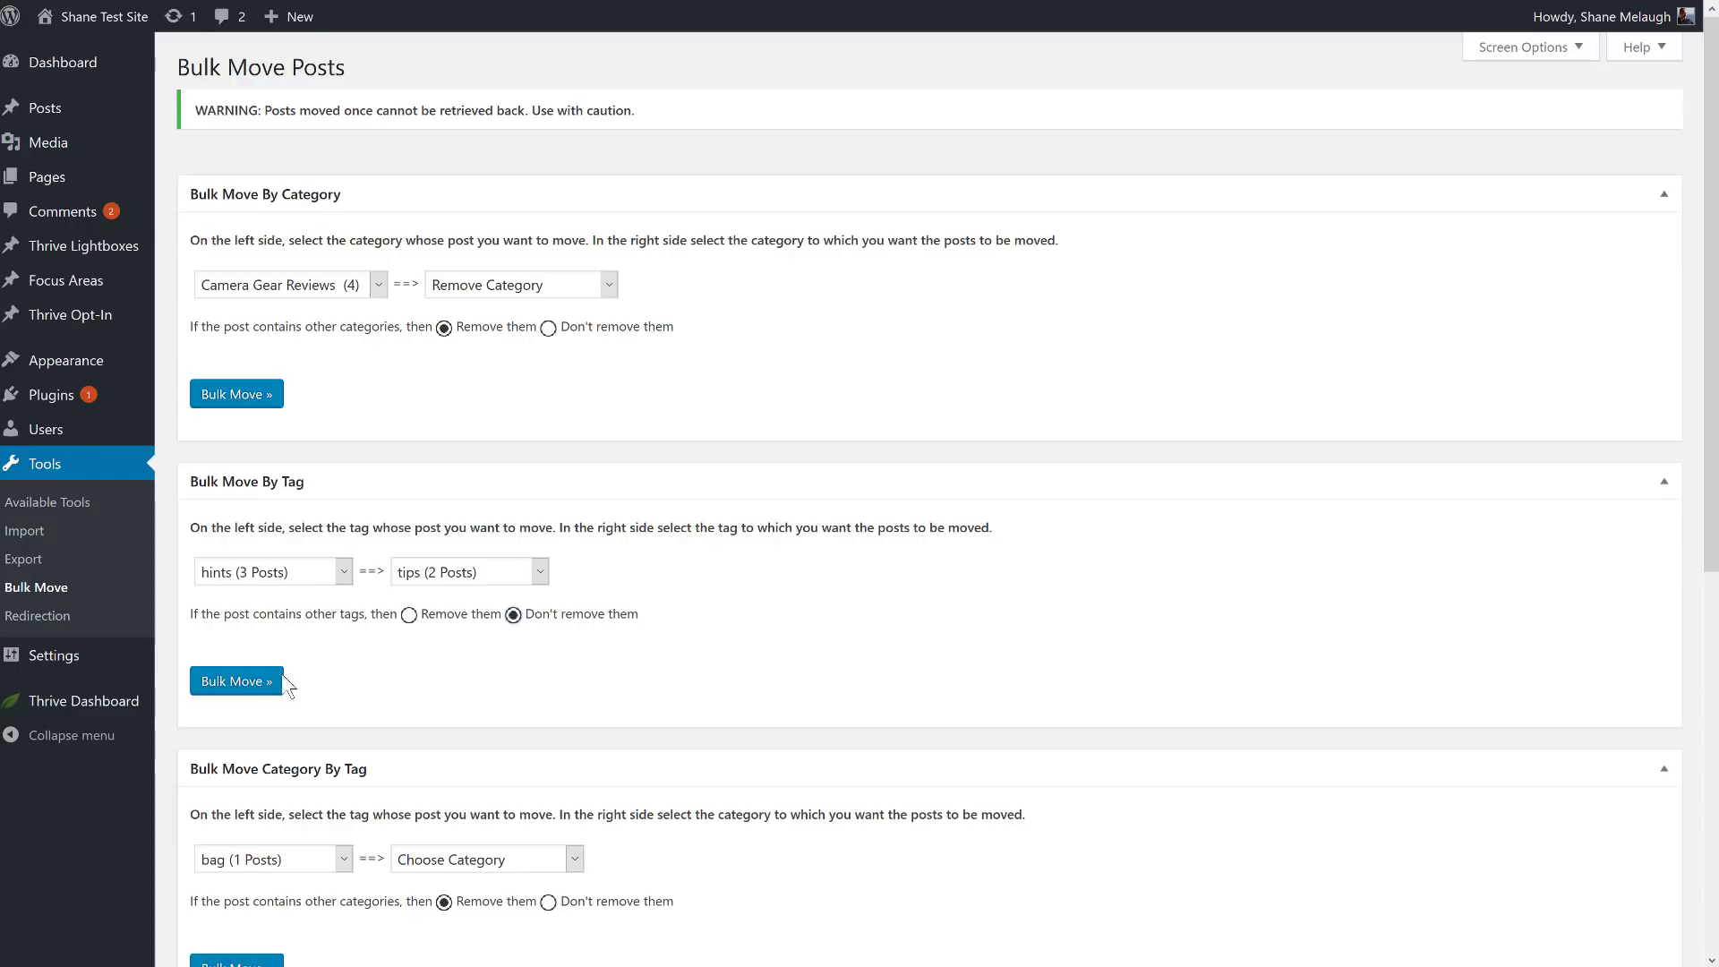
click(269, 681)
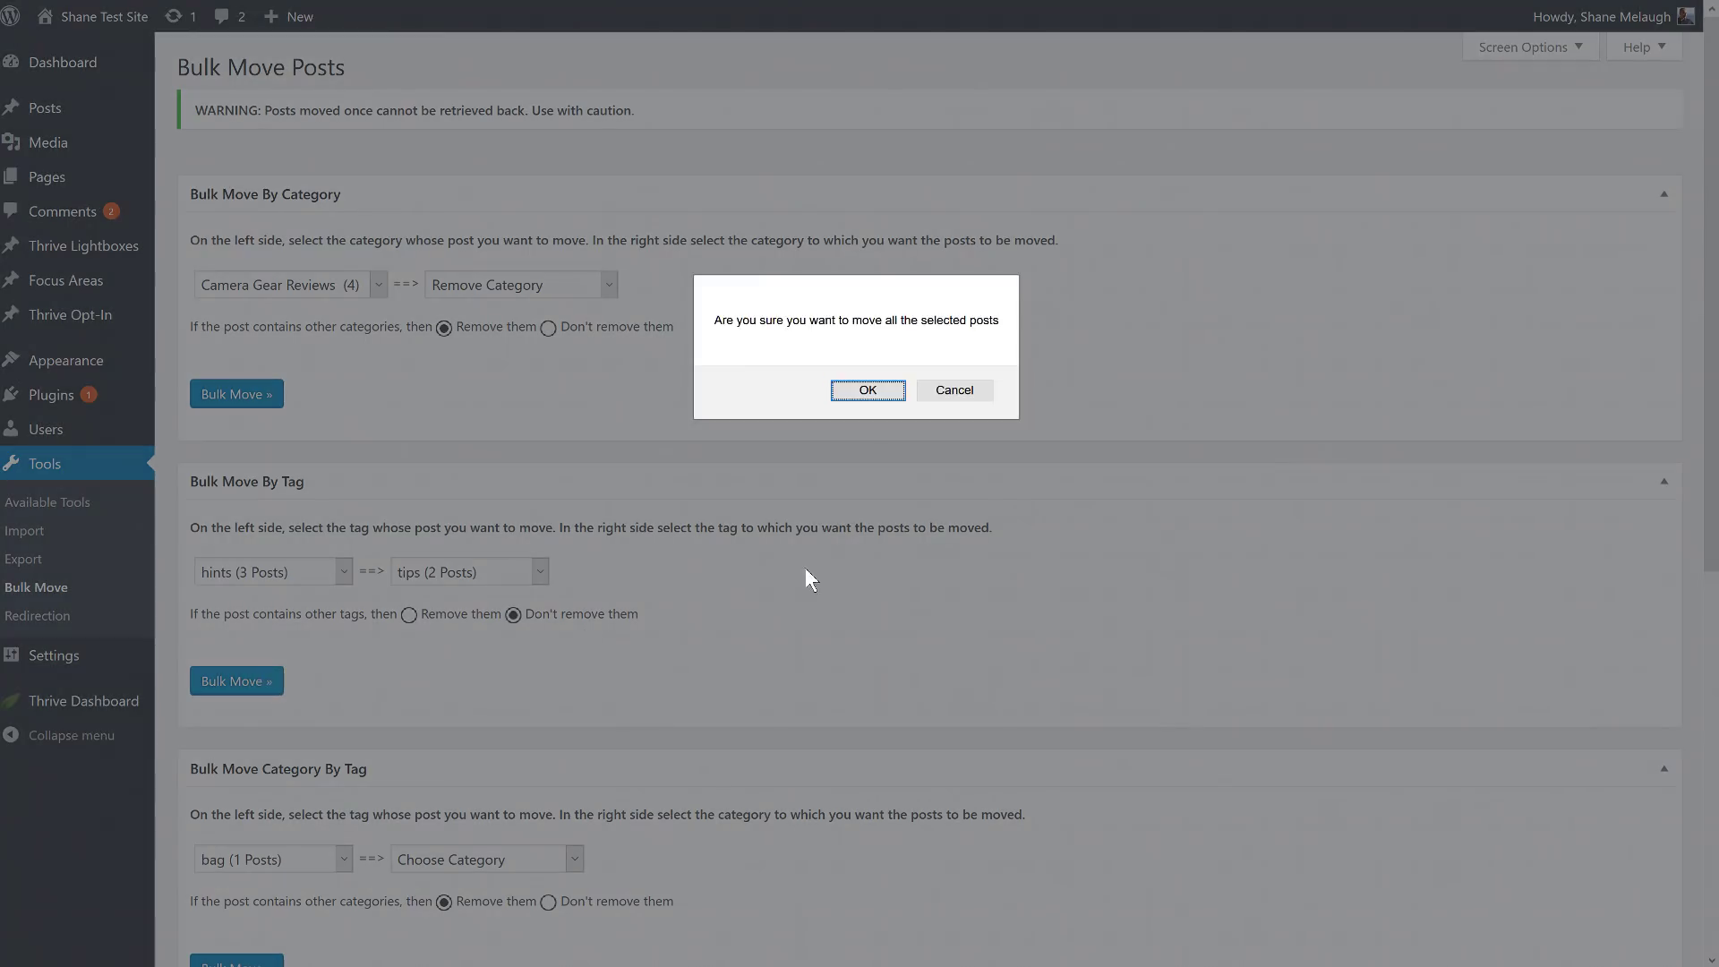
click(870, 391)
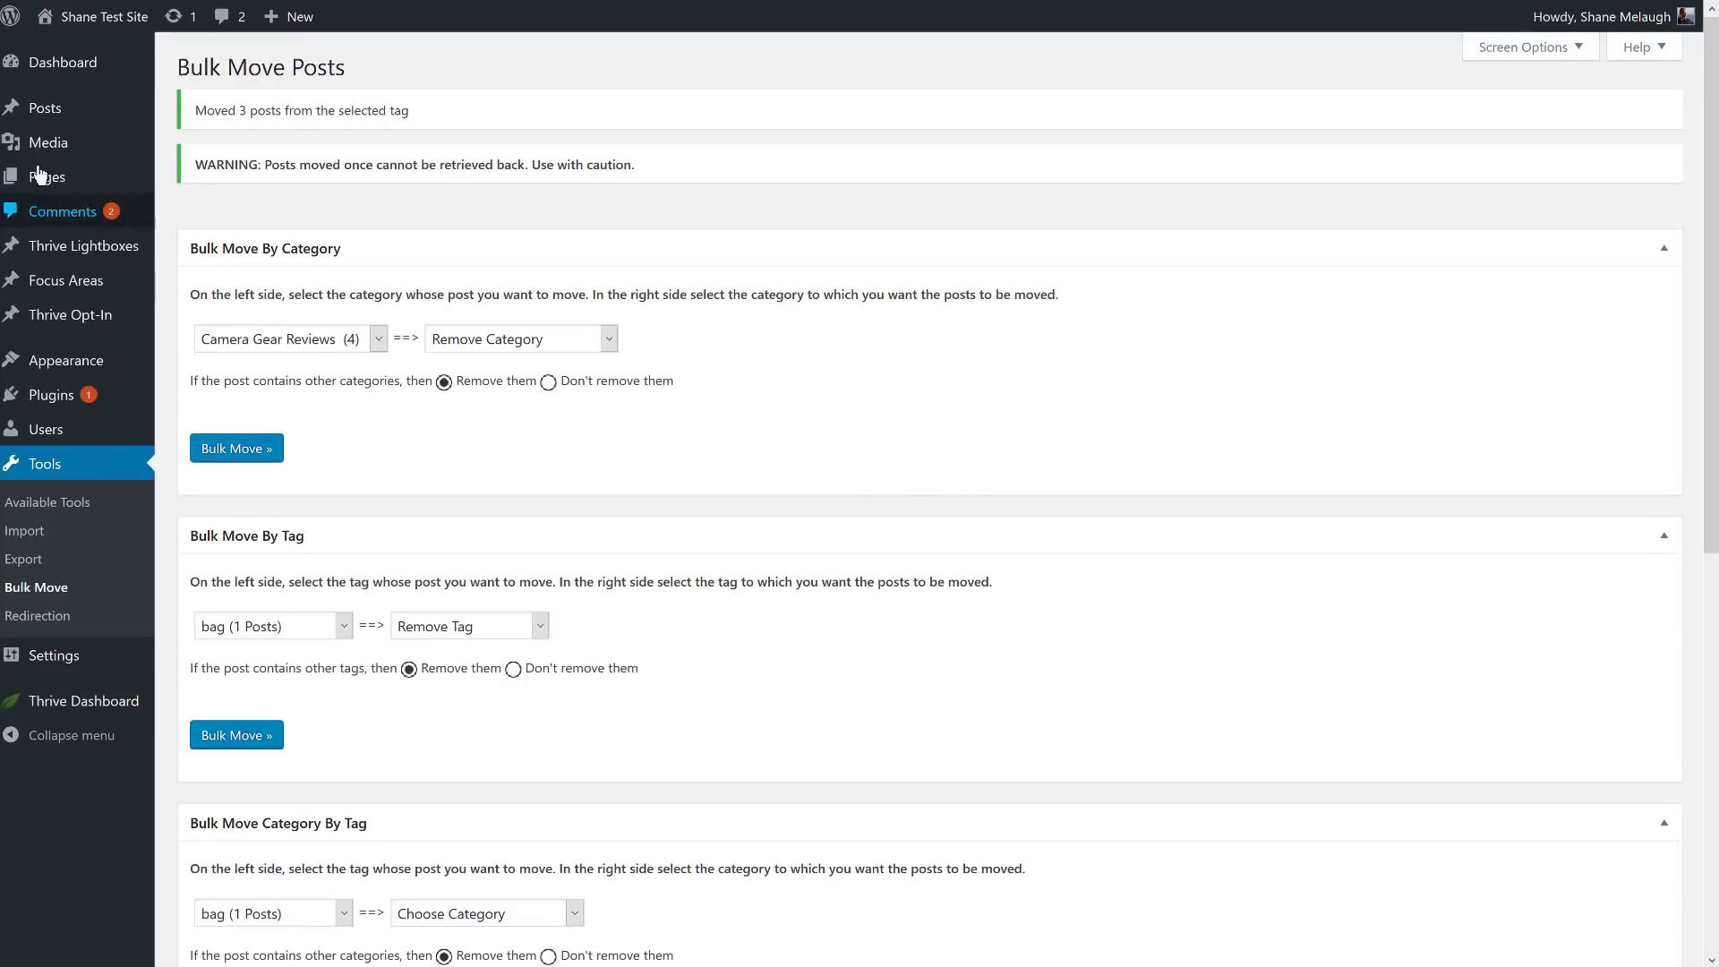
- Delete the empty hints tag from the Tags list
mouse_move(50, 116)
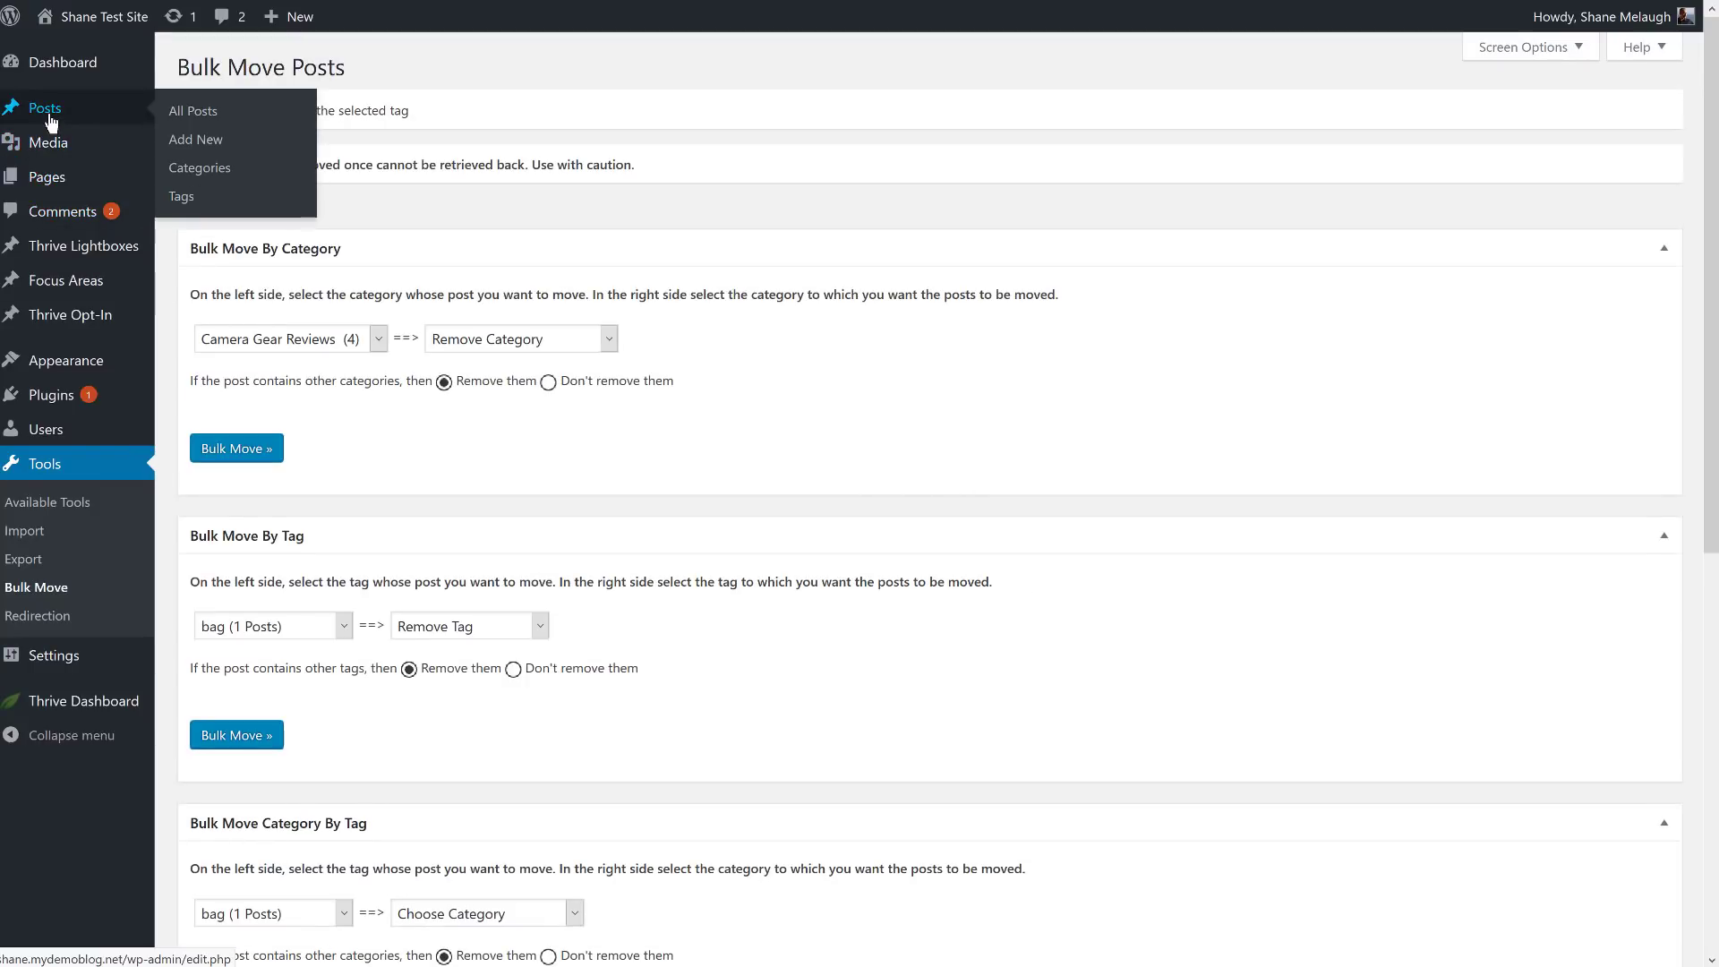
click(215, 196)
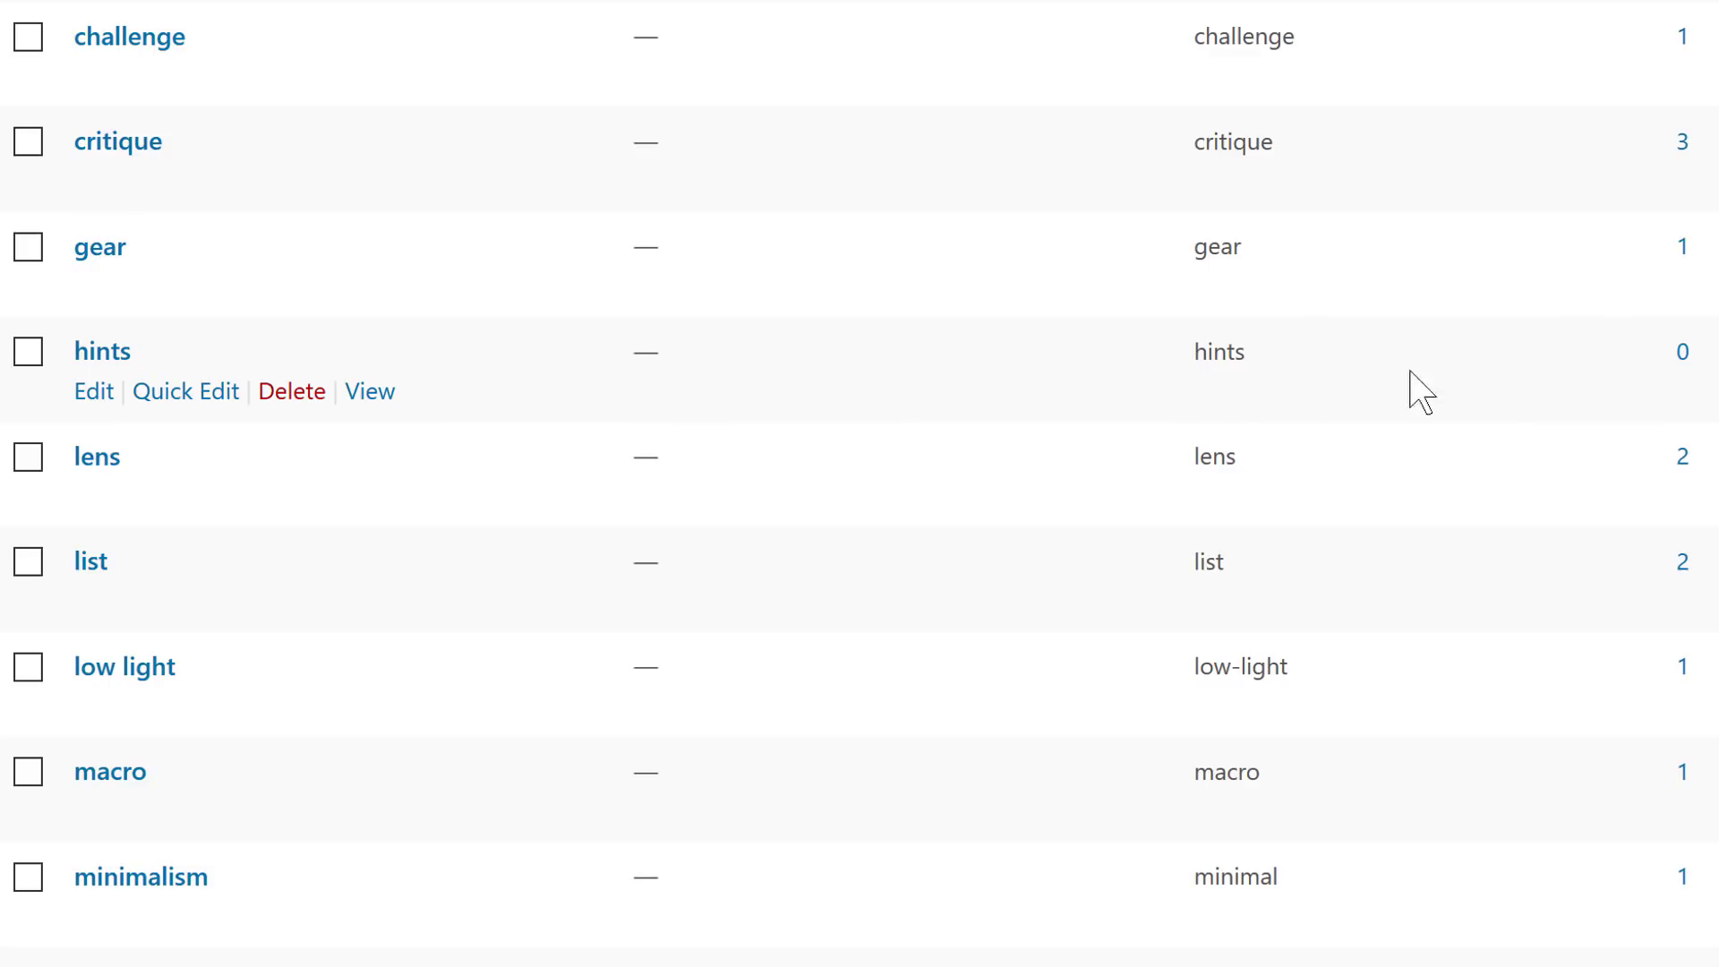
click(285, 394)
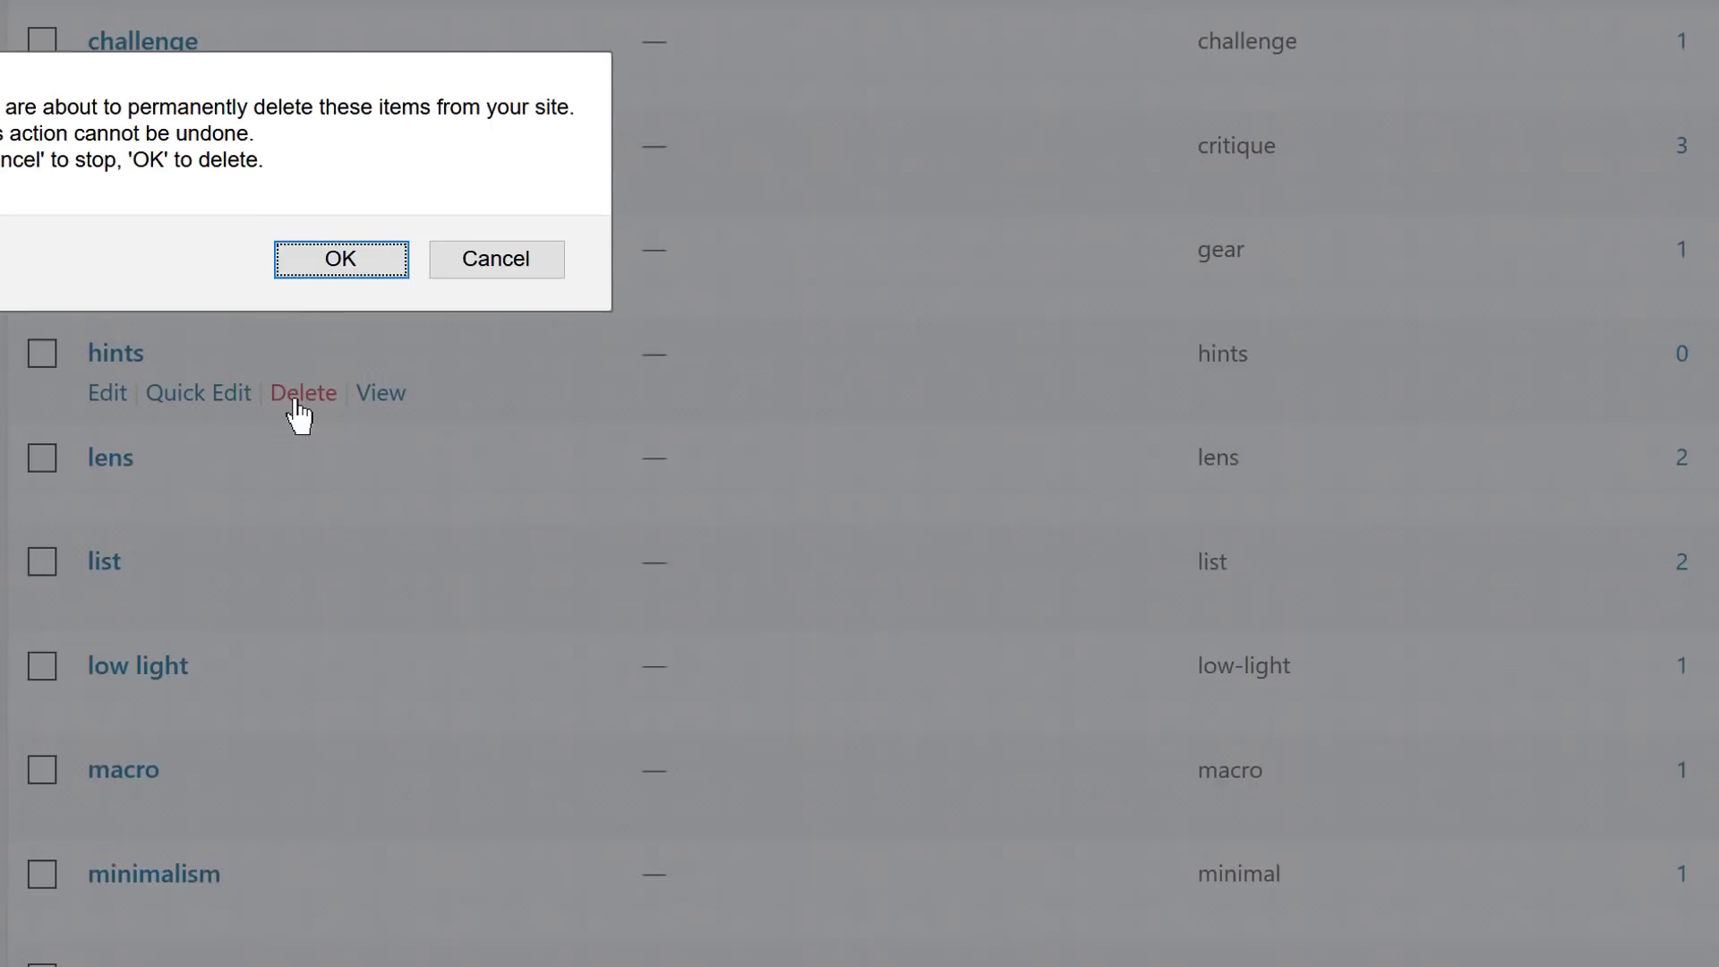
click(338, 257)
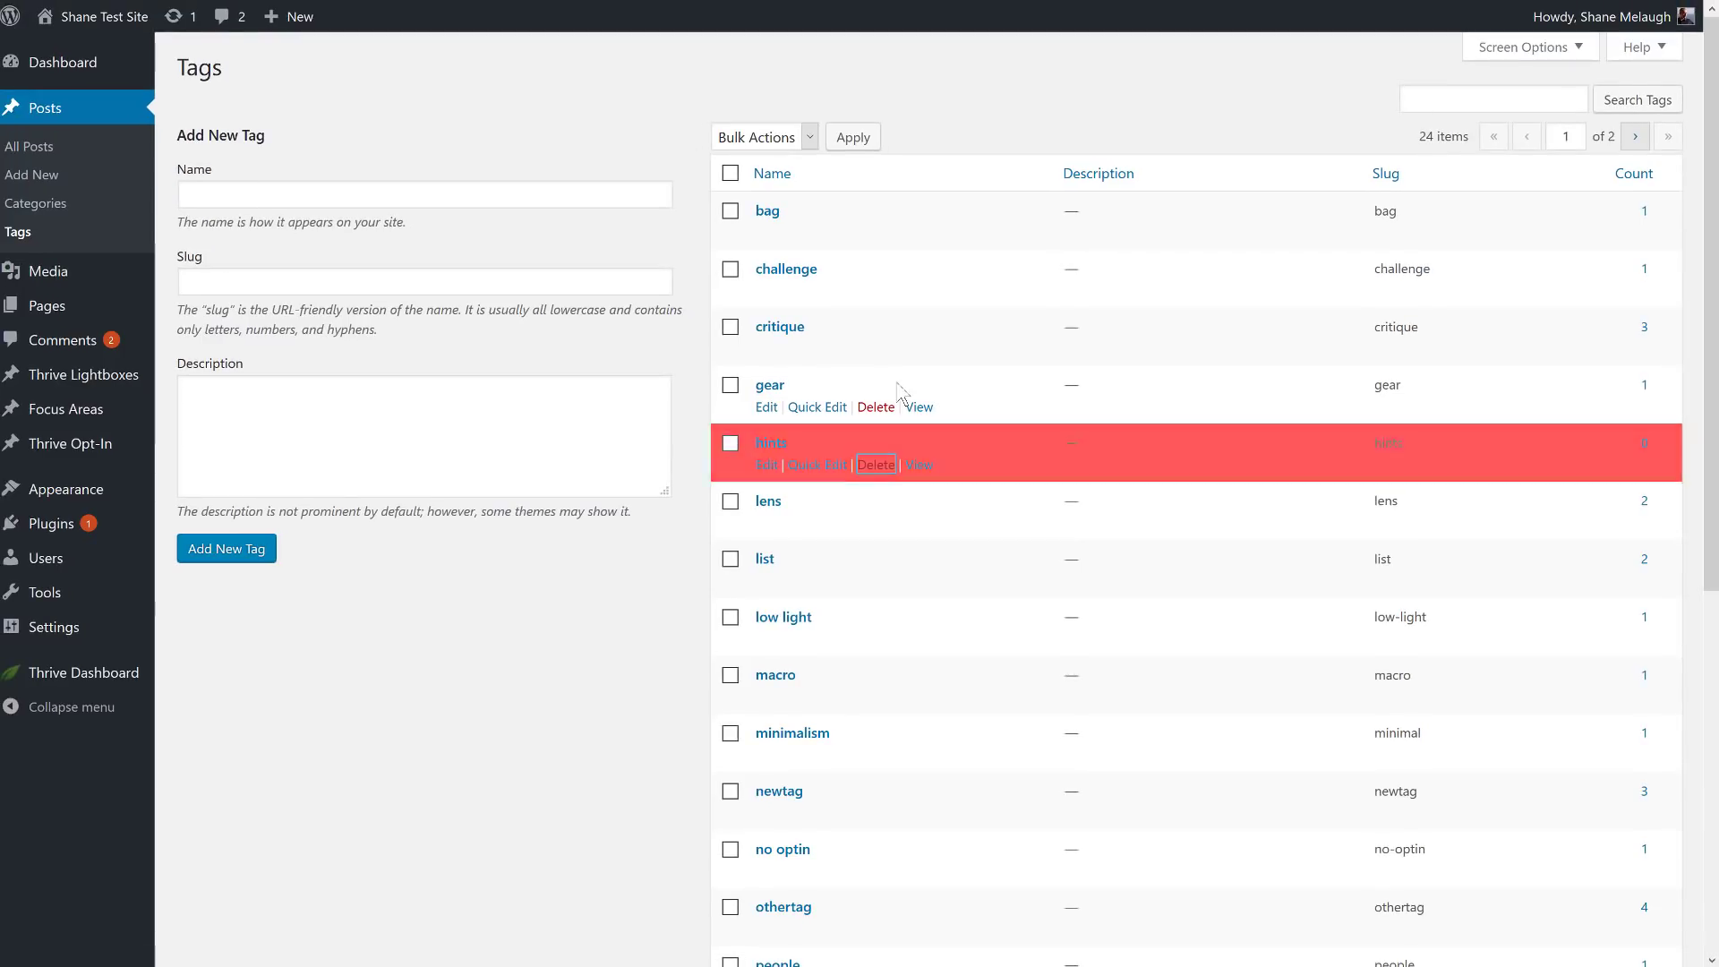
- Search the tag list for 'tips' to check its 4-post count
click(1431, 105)
text(tips)
key(Return)
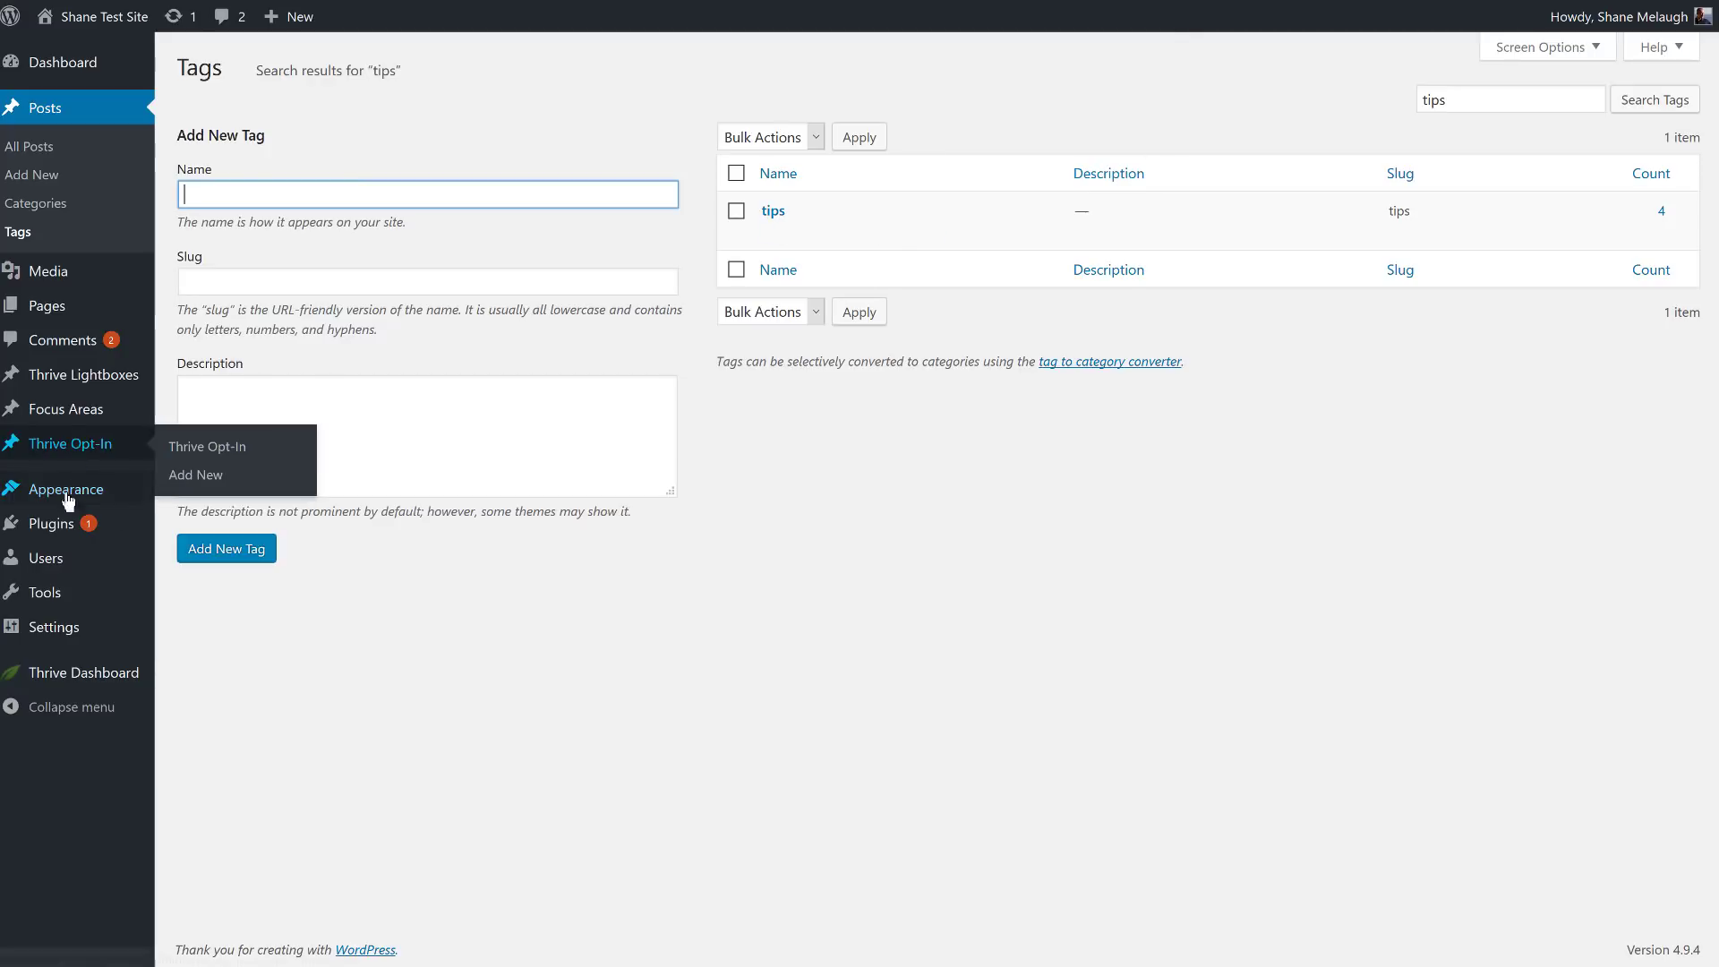
- Reopen the Bulk Move Posts tool and review the By Category source list and options
mouse_move(51, 591)
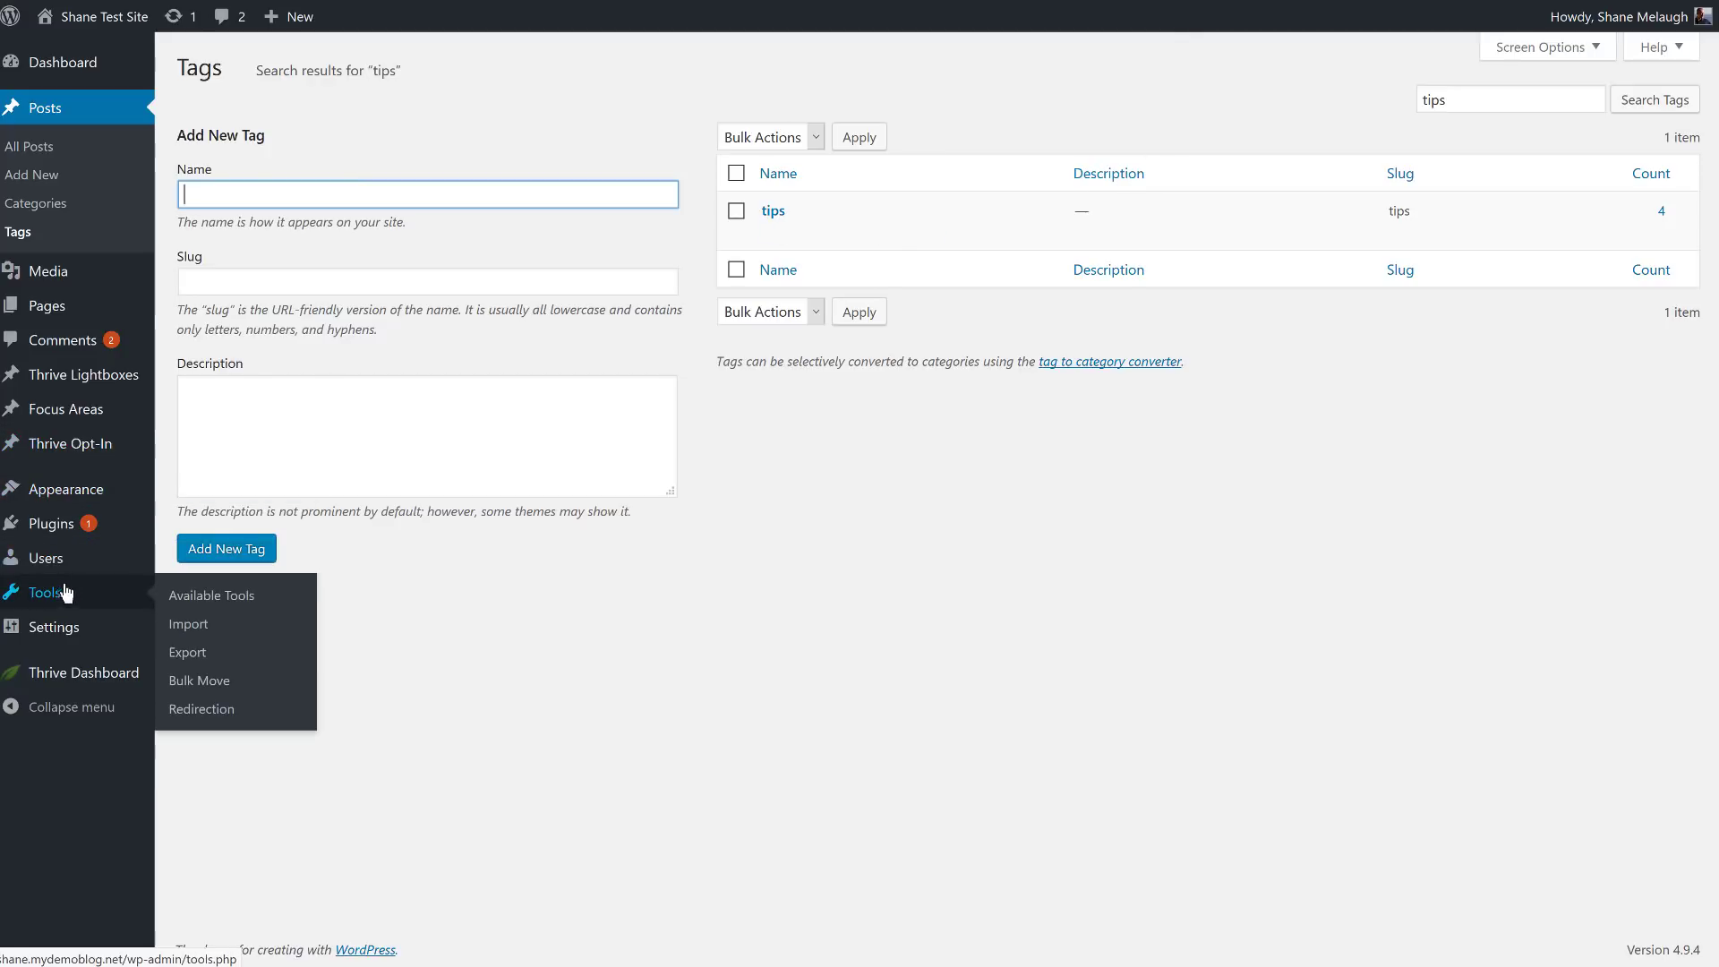
click(215, 681)
click(332, 287)
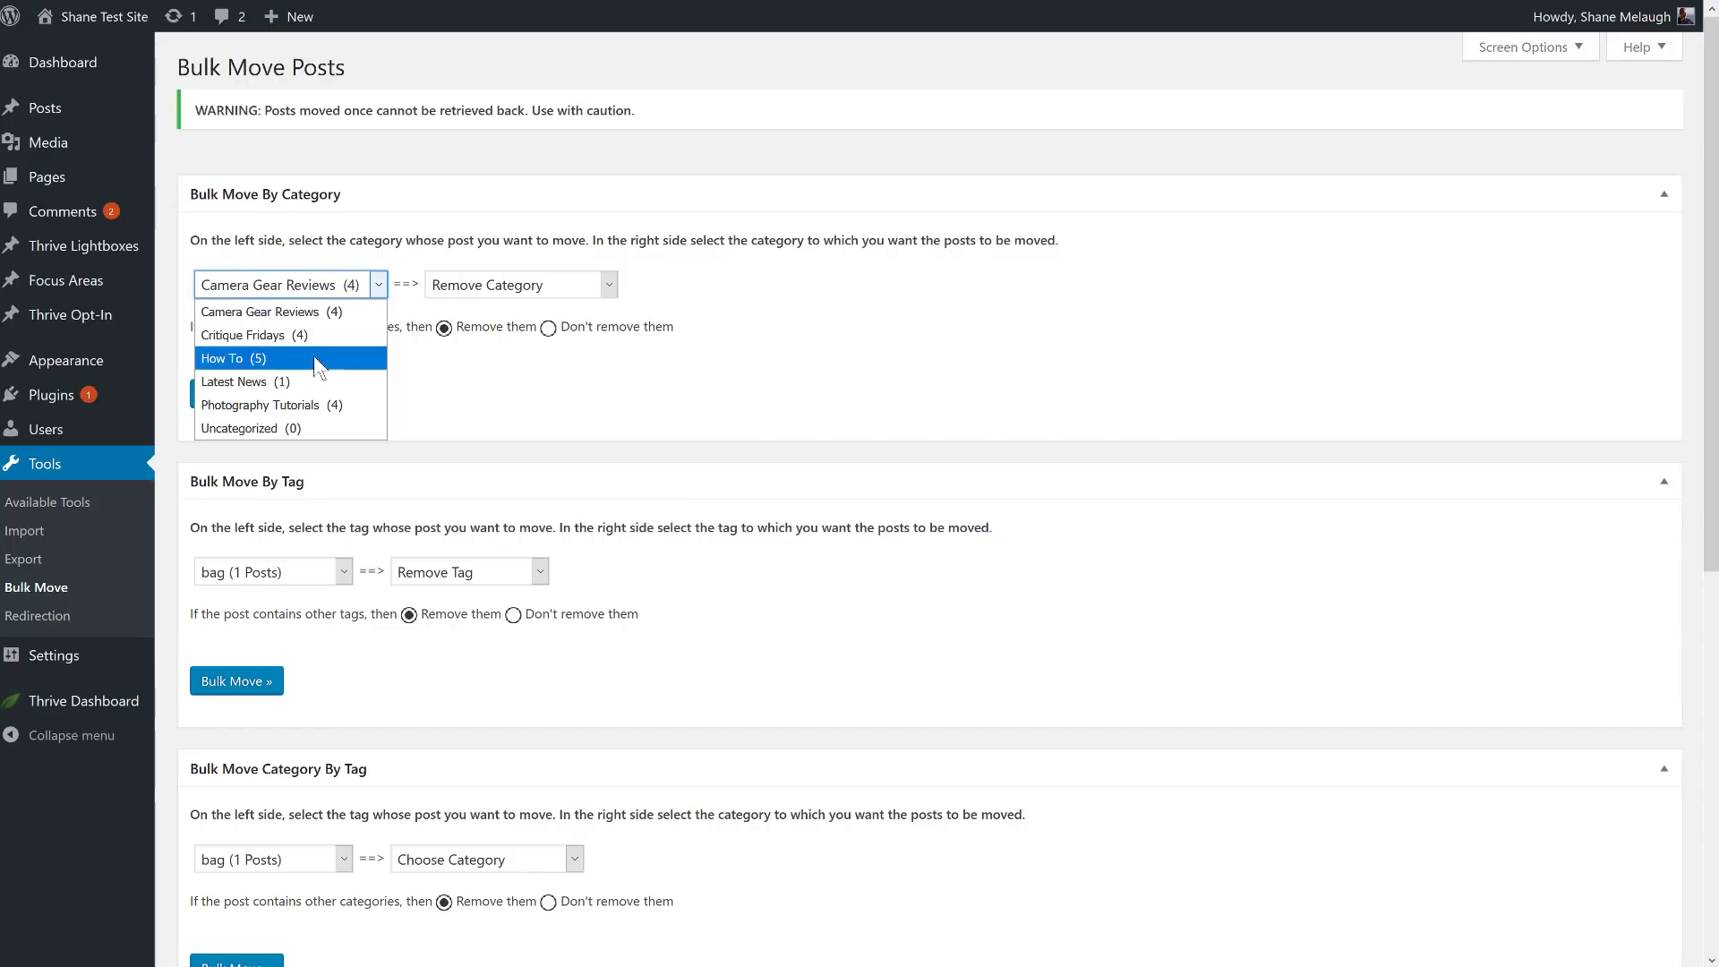
key(Escape)
drag(213, 326, 533, 326)
click(530, 400)
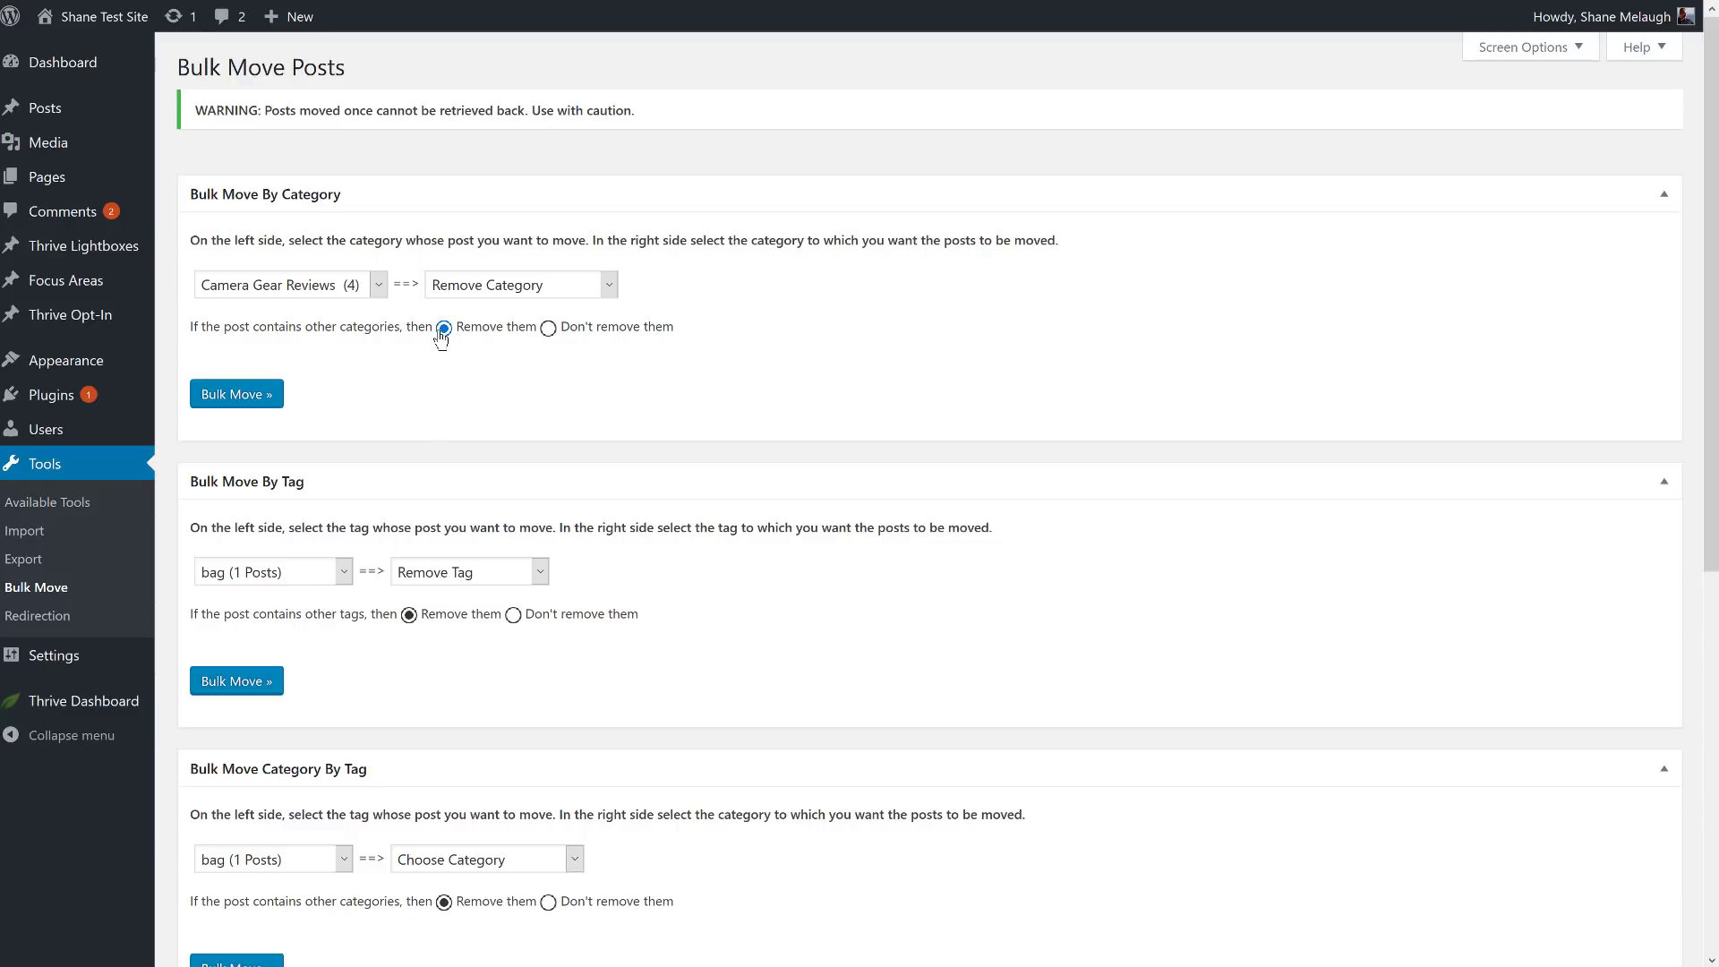
- Set the category move source to How To (5) and destination to Critique Fridays (4)
click(311, 287)
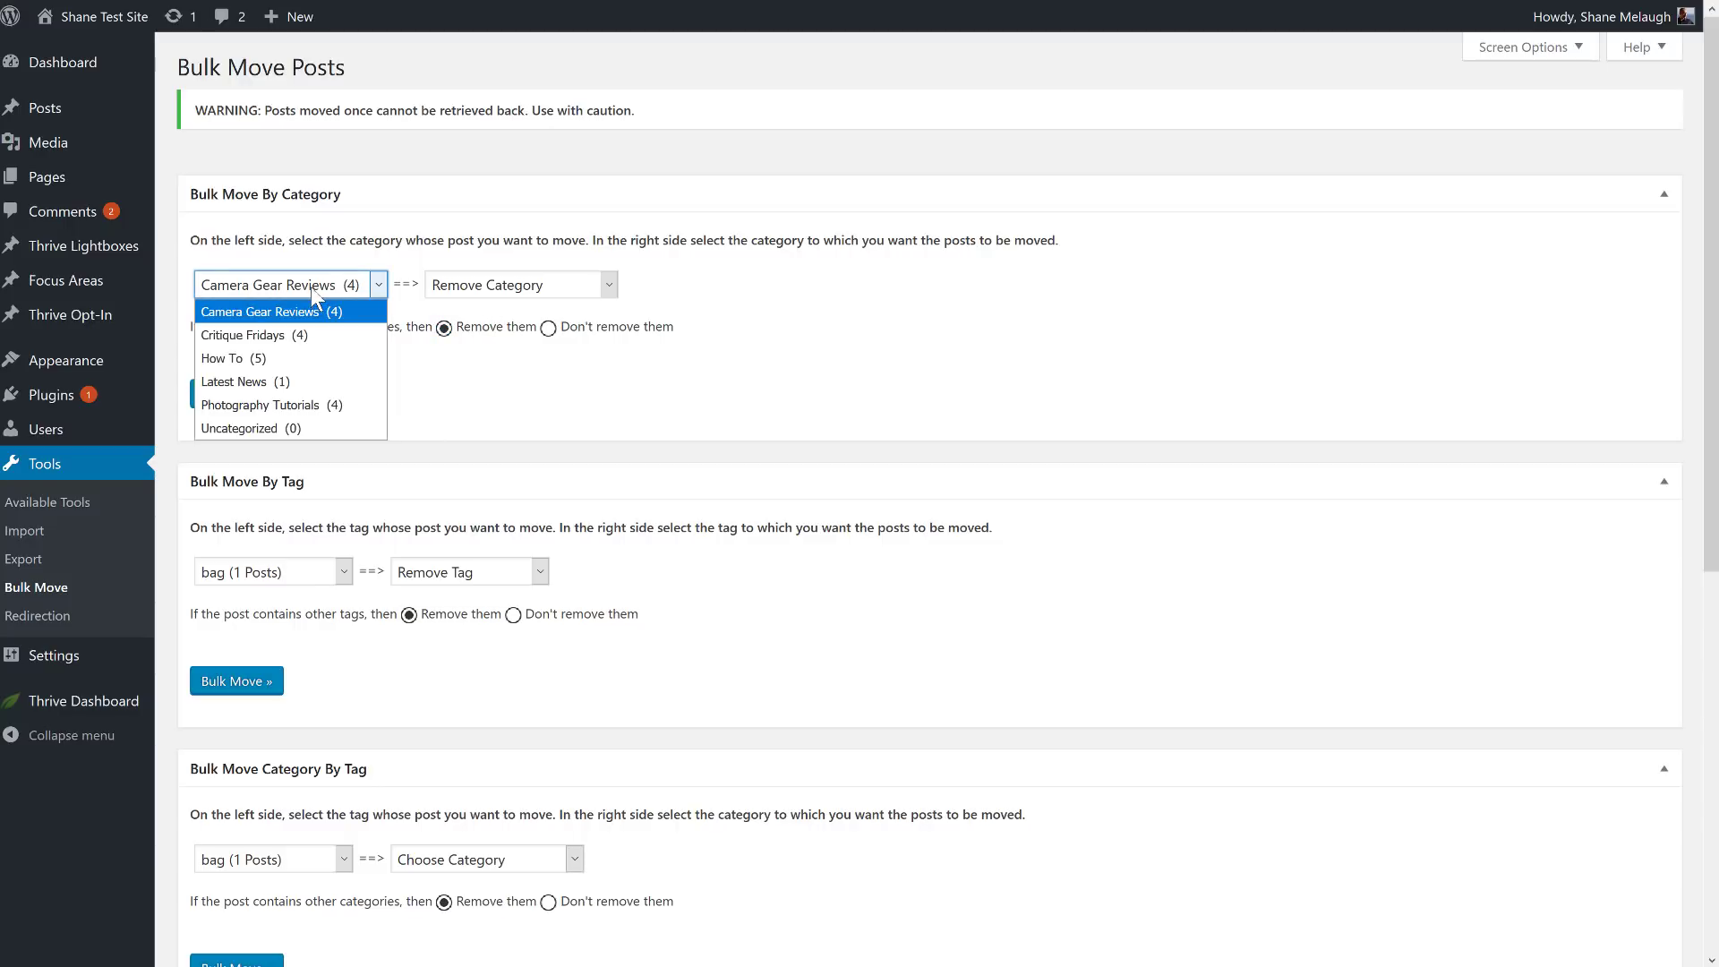
click(360, 337)
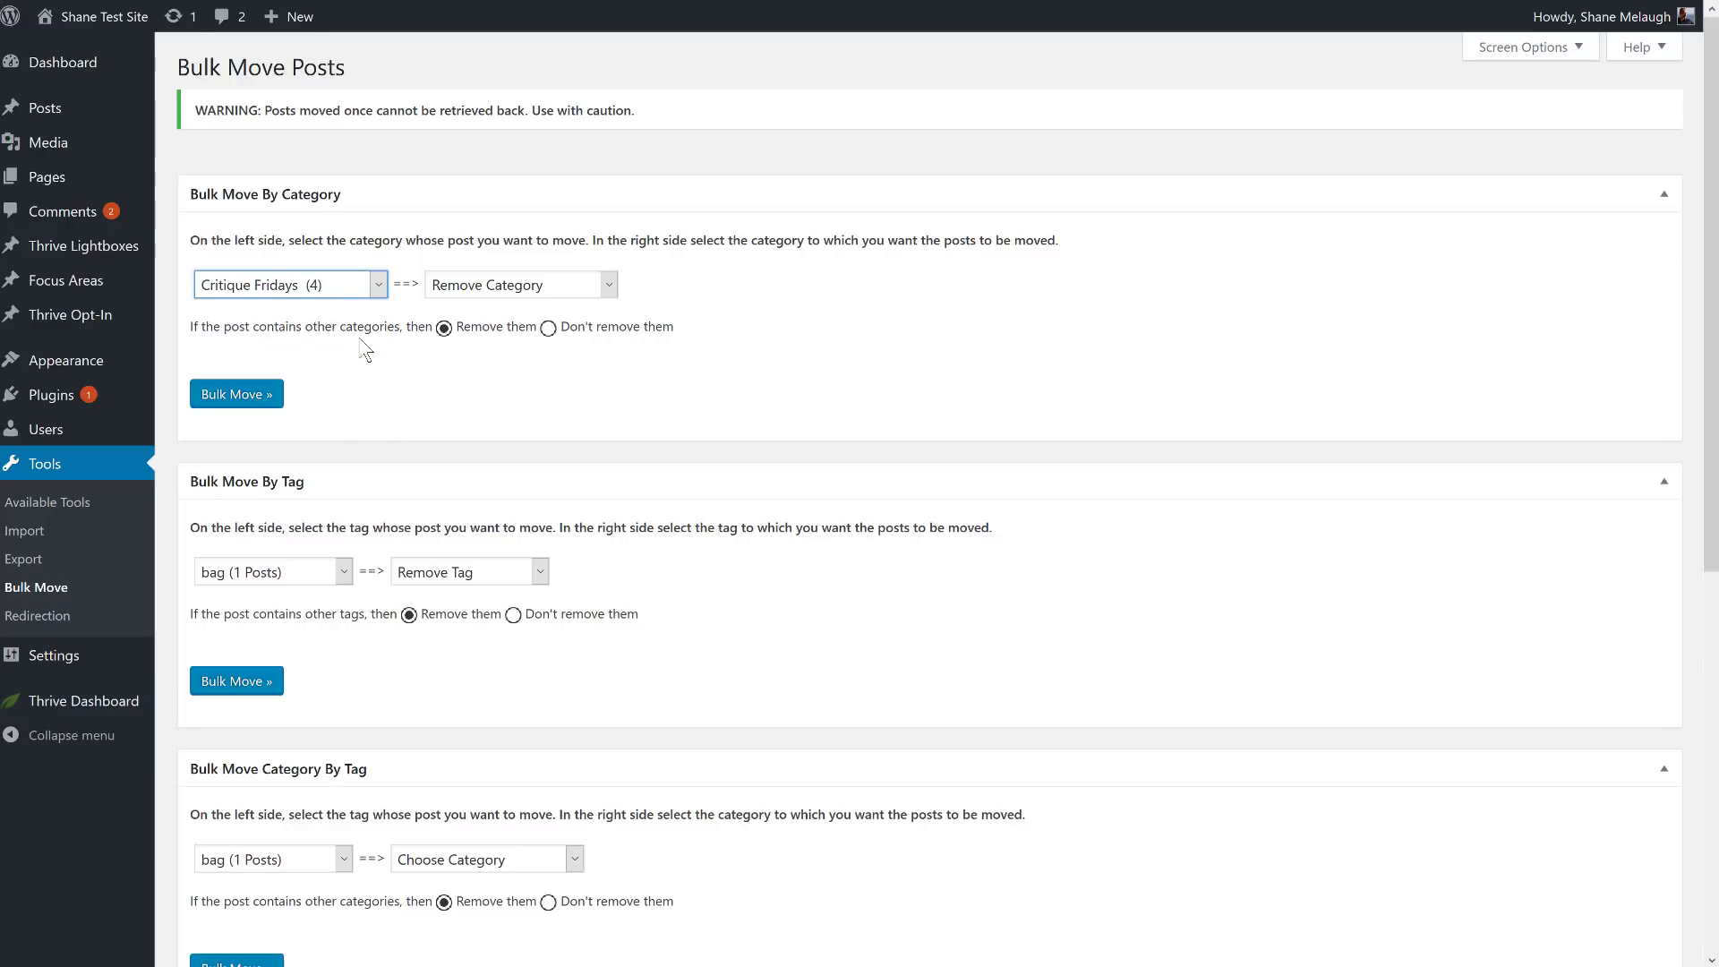
click(352, 287)
key(Escape)
key(Down)
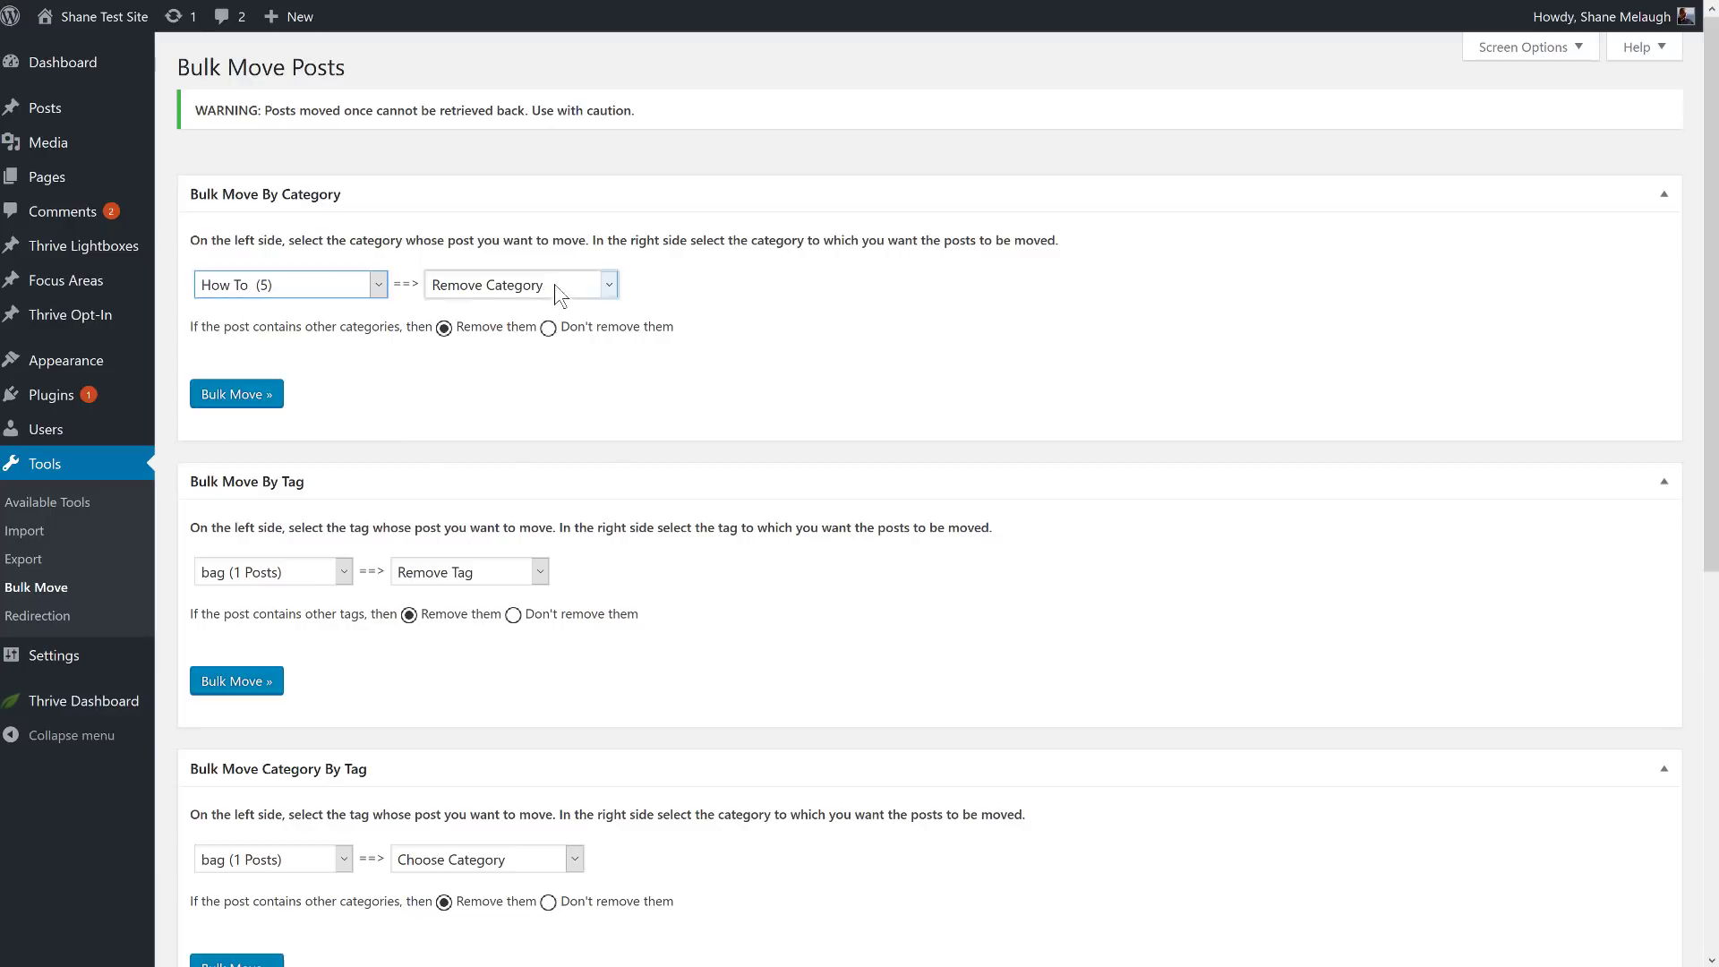
click(573, 285)
click(560, 358)
click(447, 330)
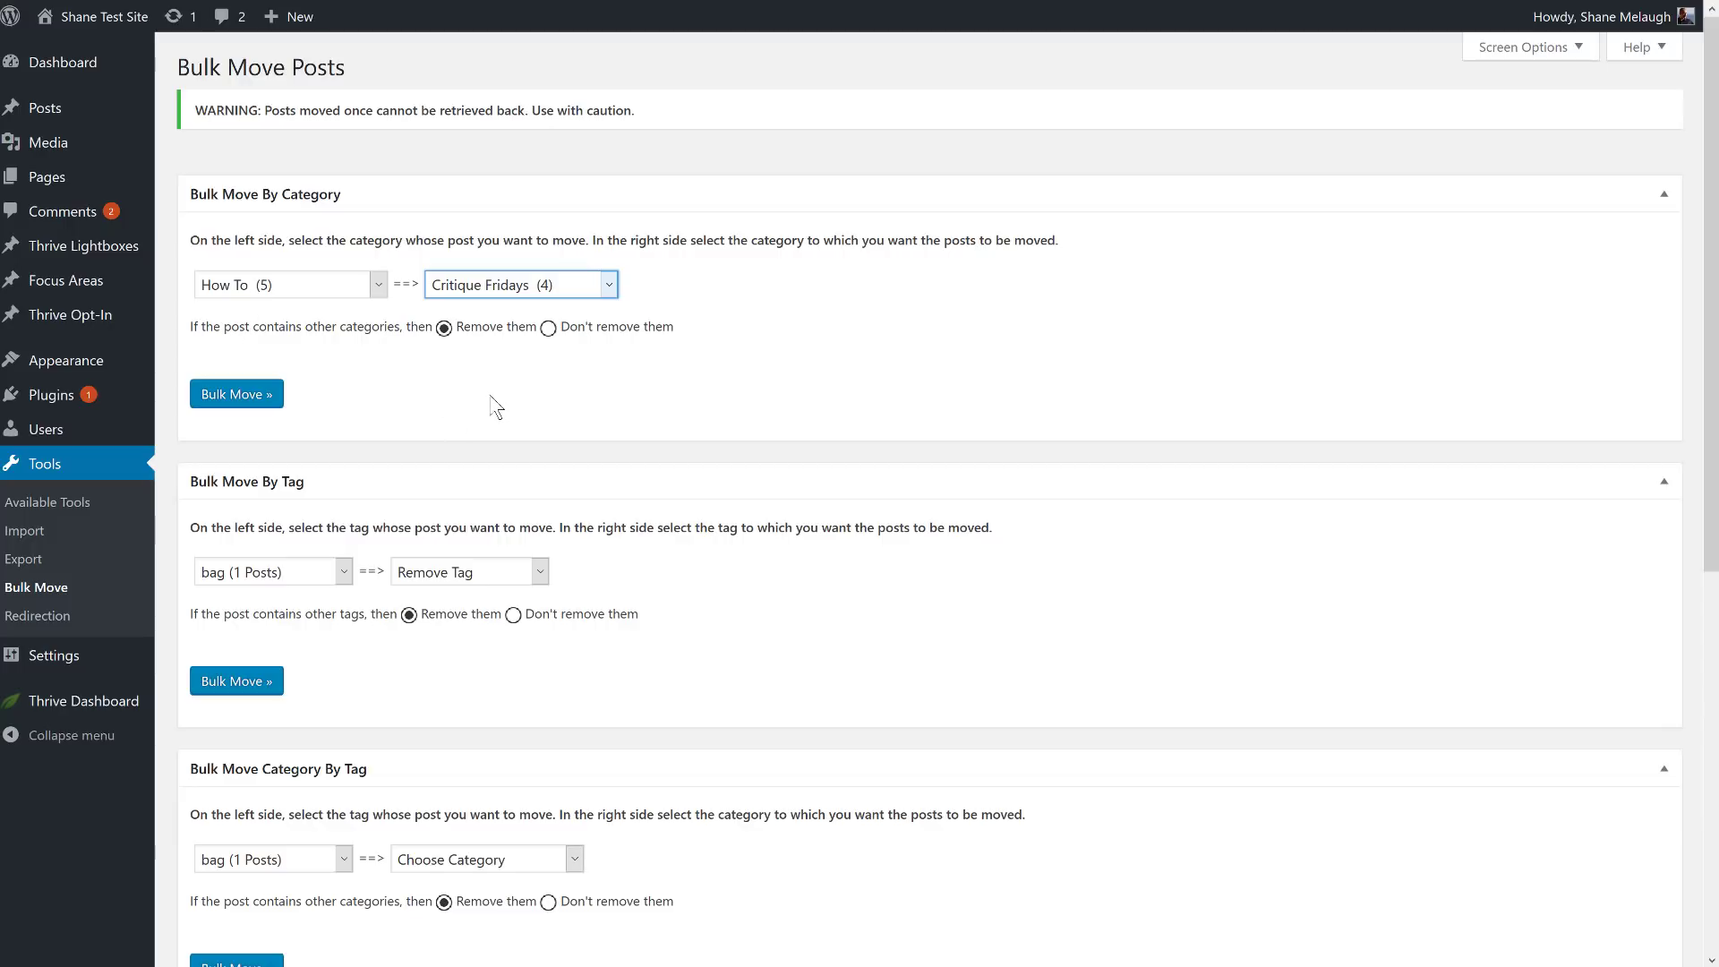
scroll(492, 405, down, 5)
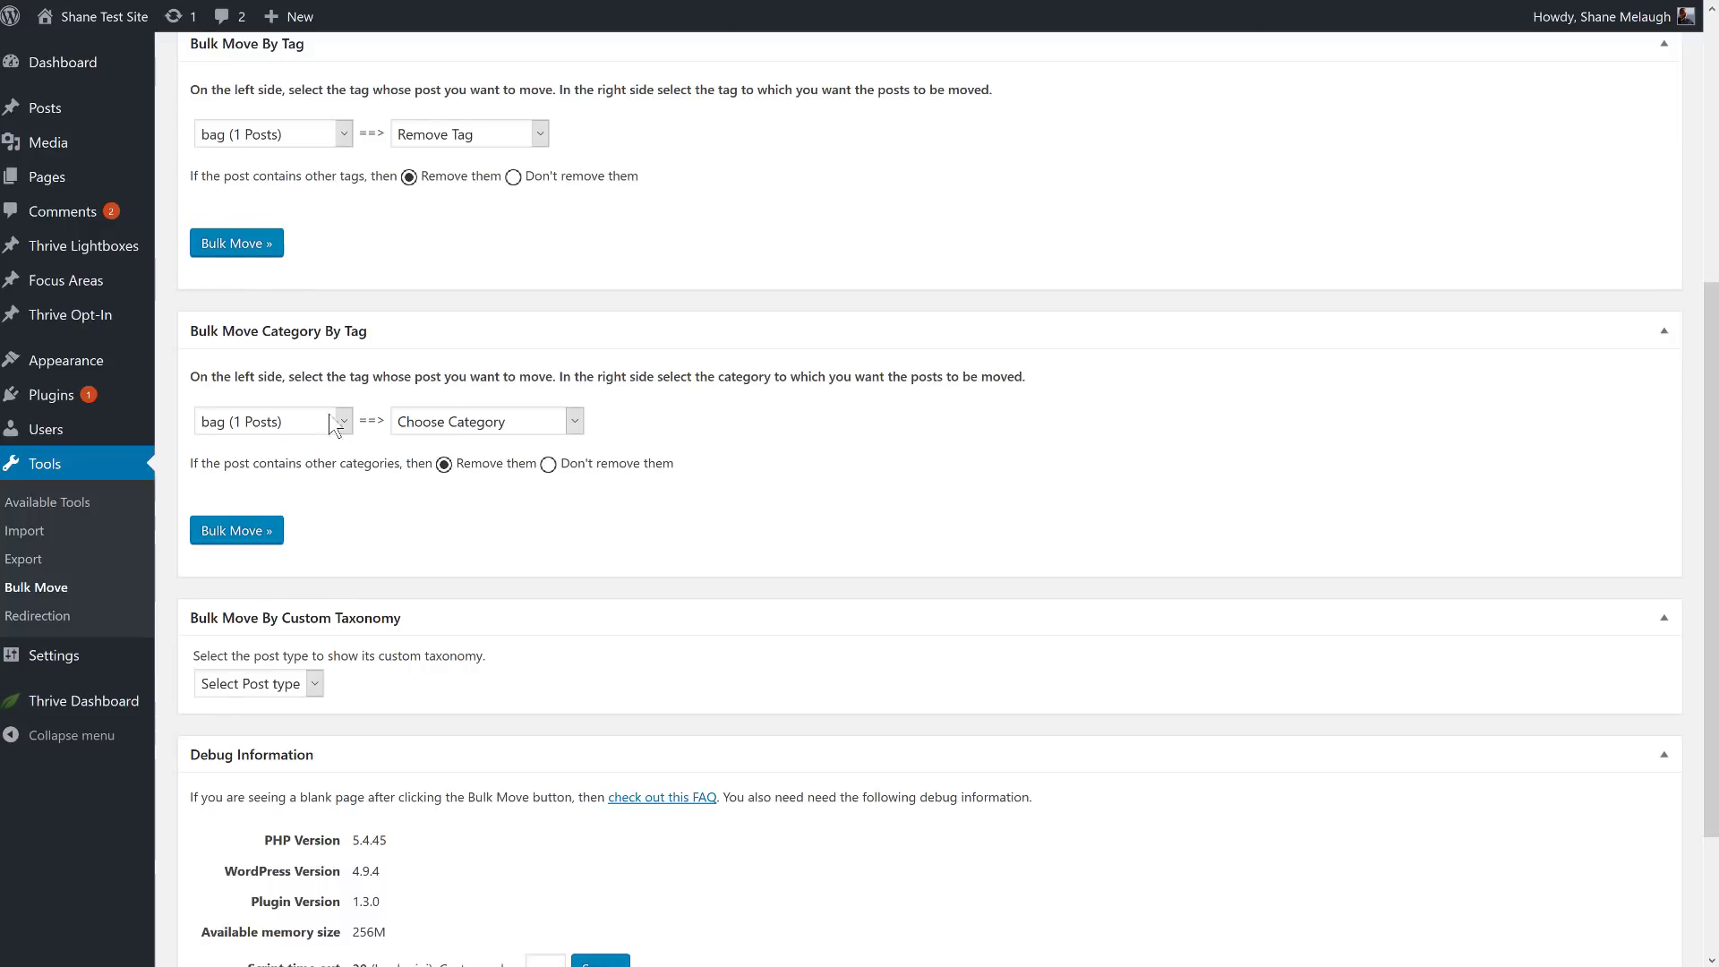
scroll(363, 509, down, 2)
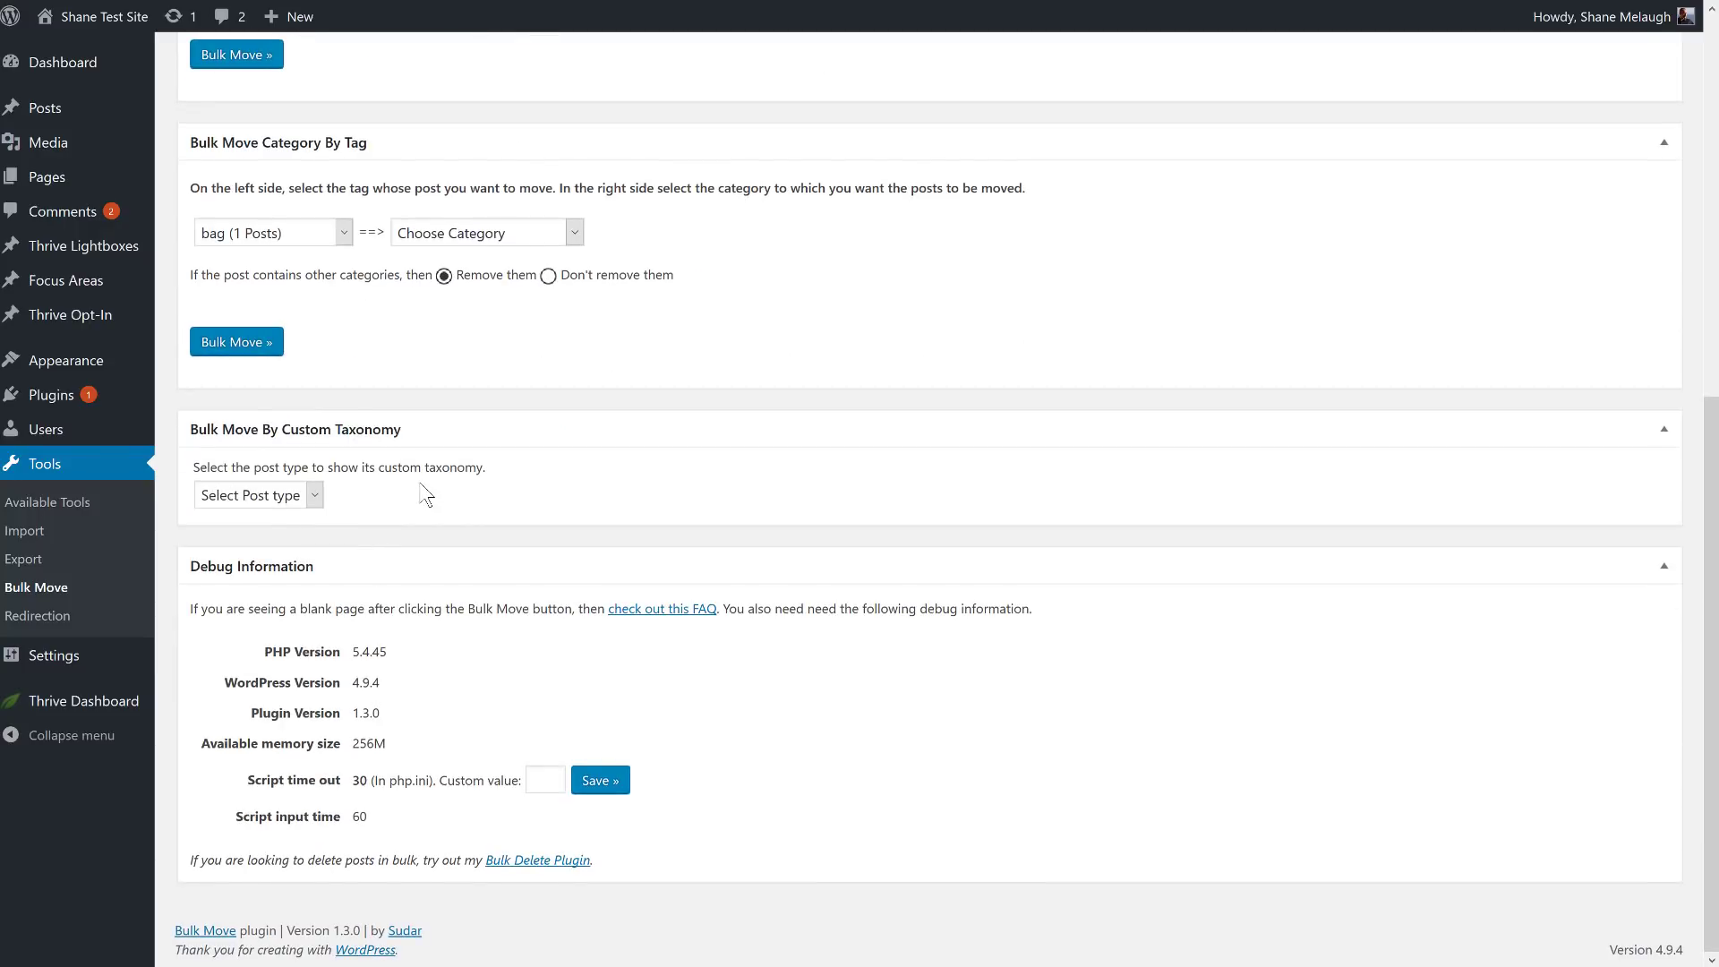
scroll(591, 527, up, 7)
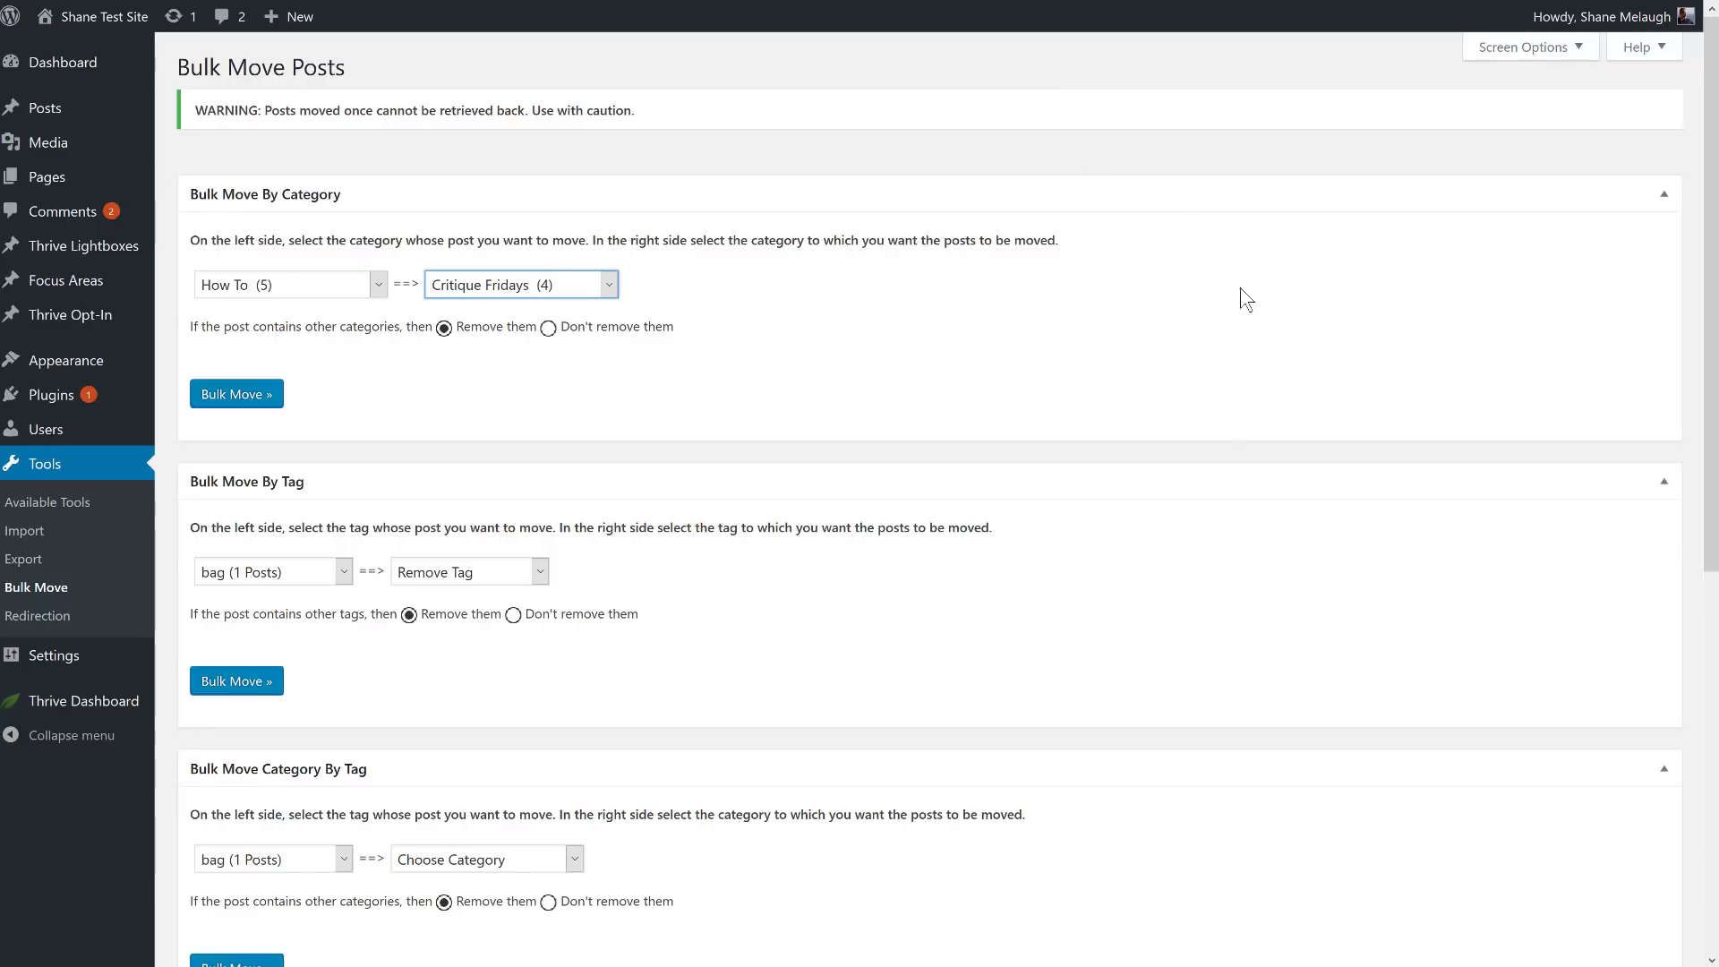
mouse_move(75, 125)
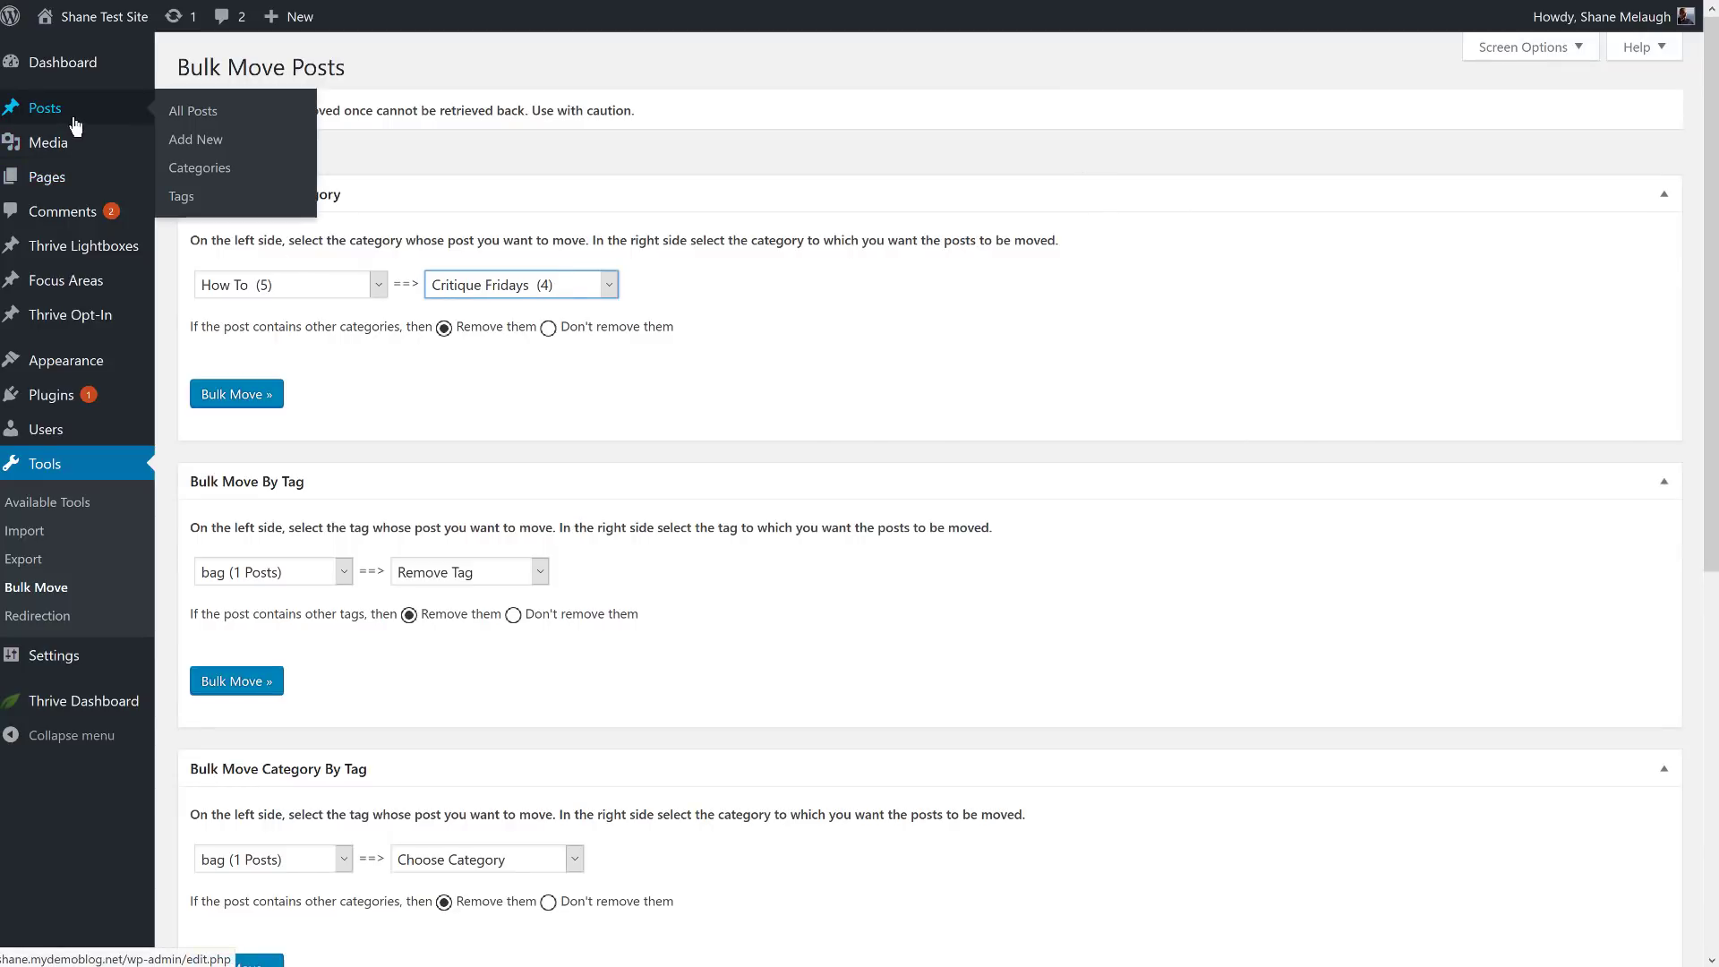
- Review the category post counts, then search the plugin directory for 'yoast'
click(235, 170)
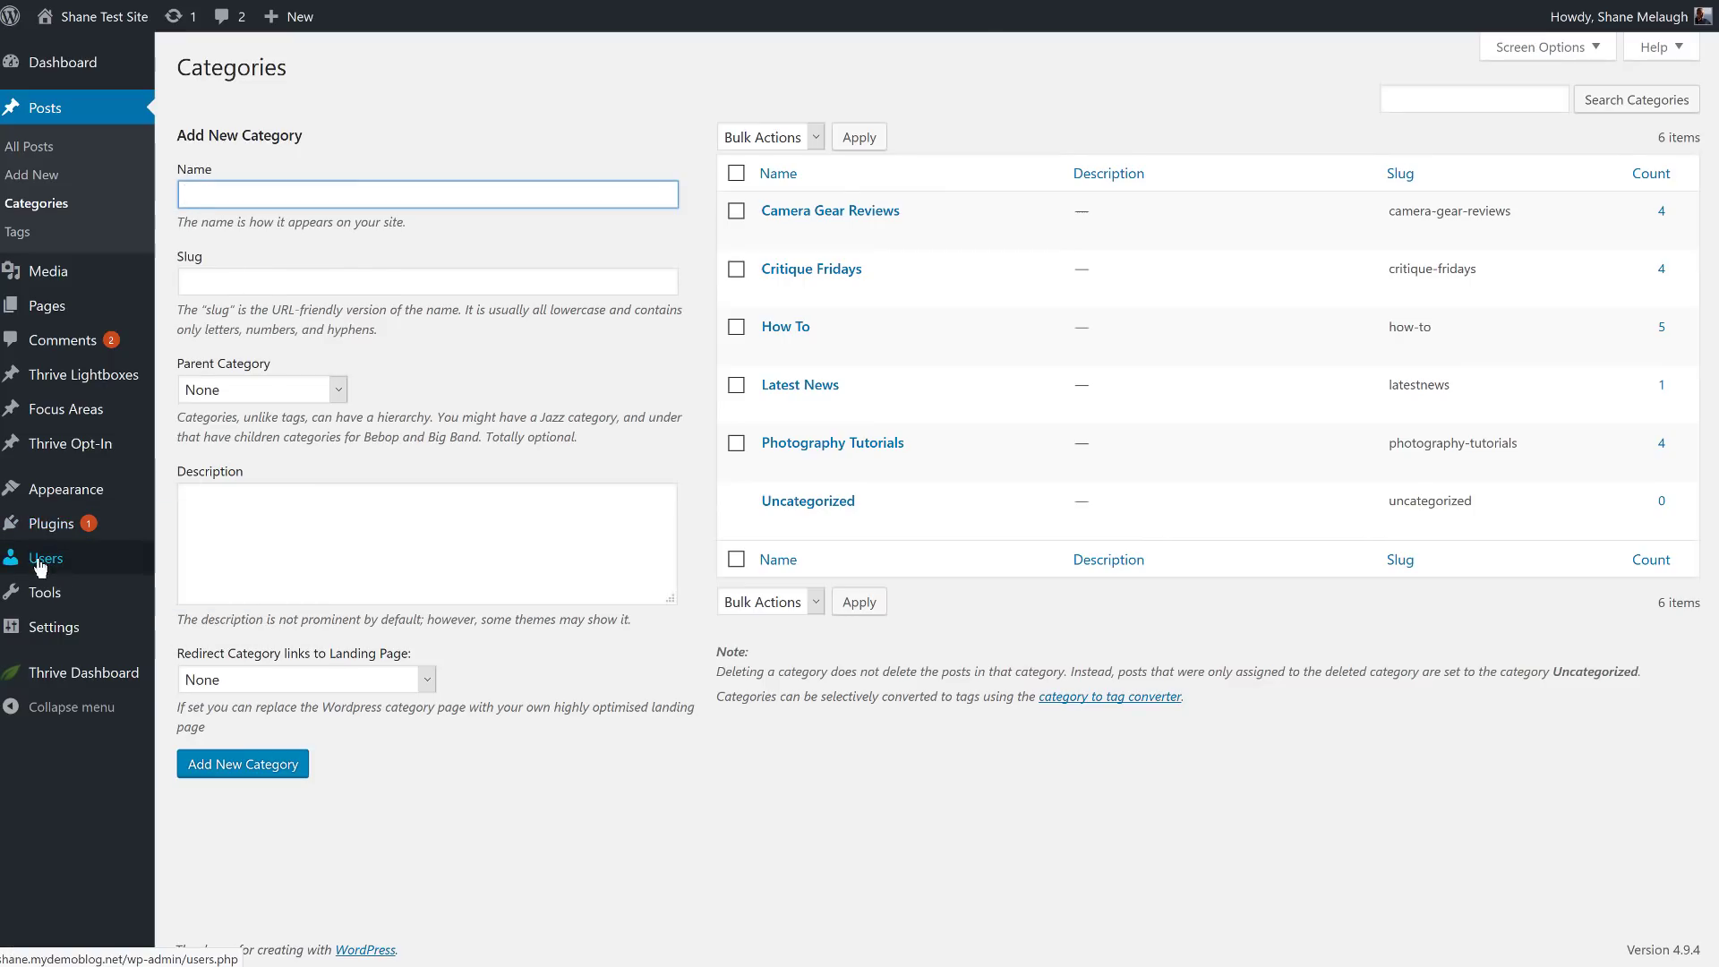
mouse_move(83, 524)
click(255, 565)
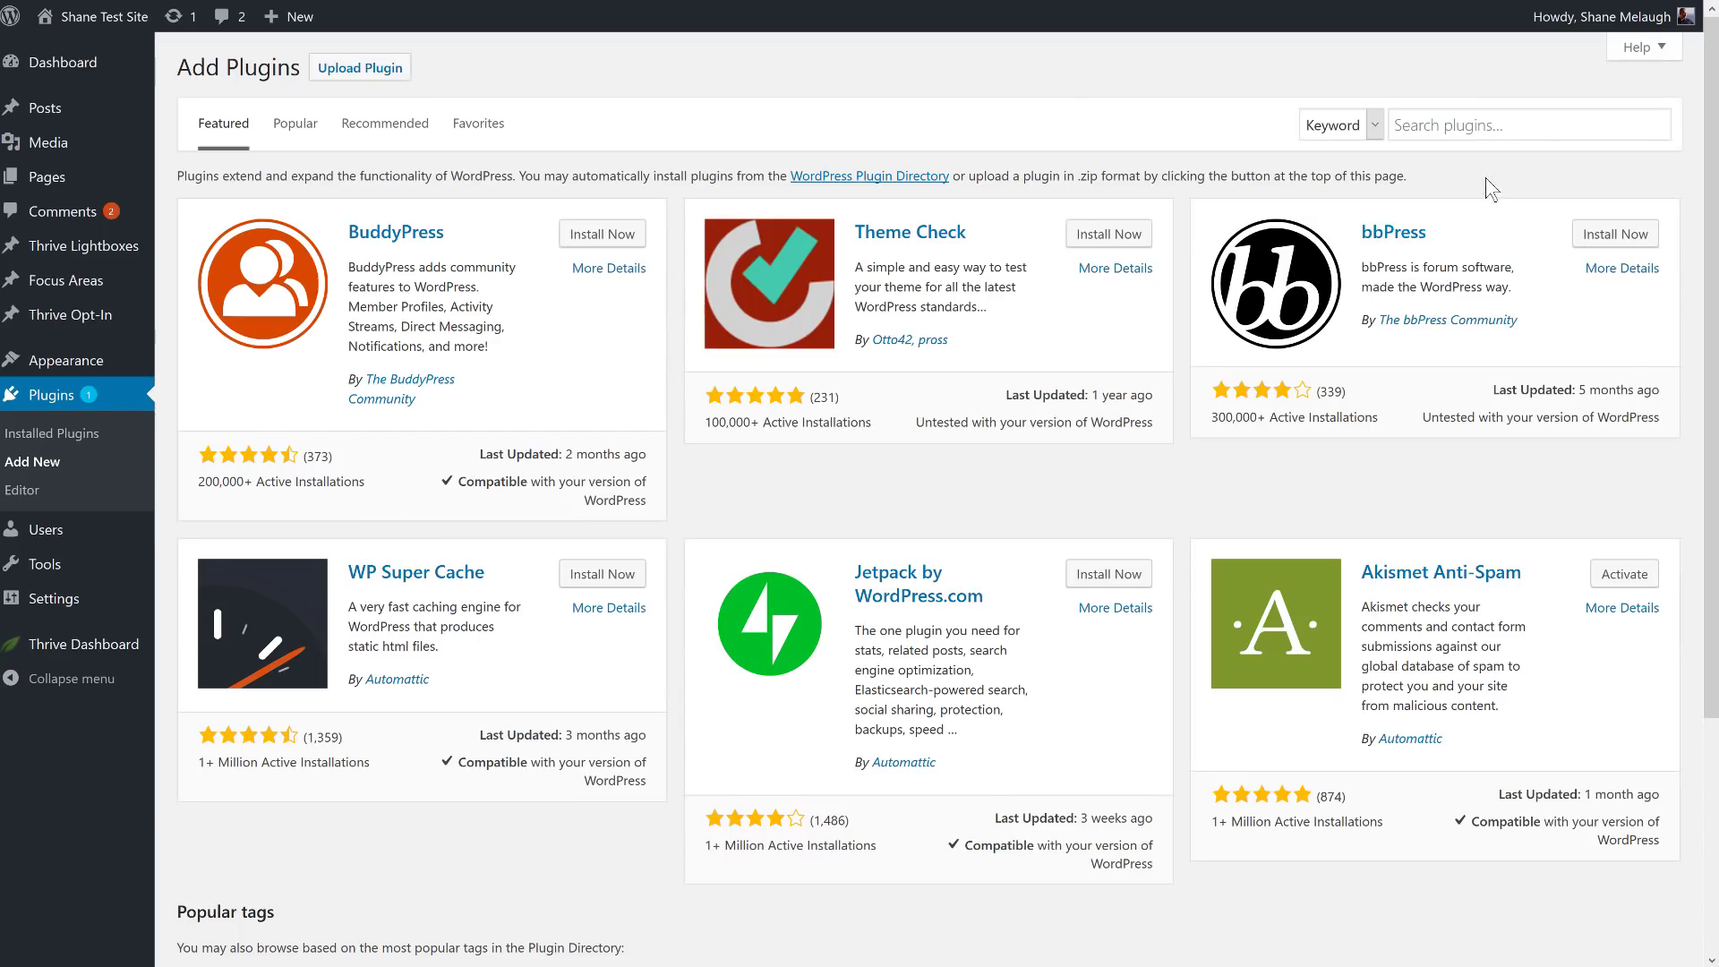
click(1436, 127)
text(yo)
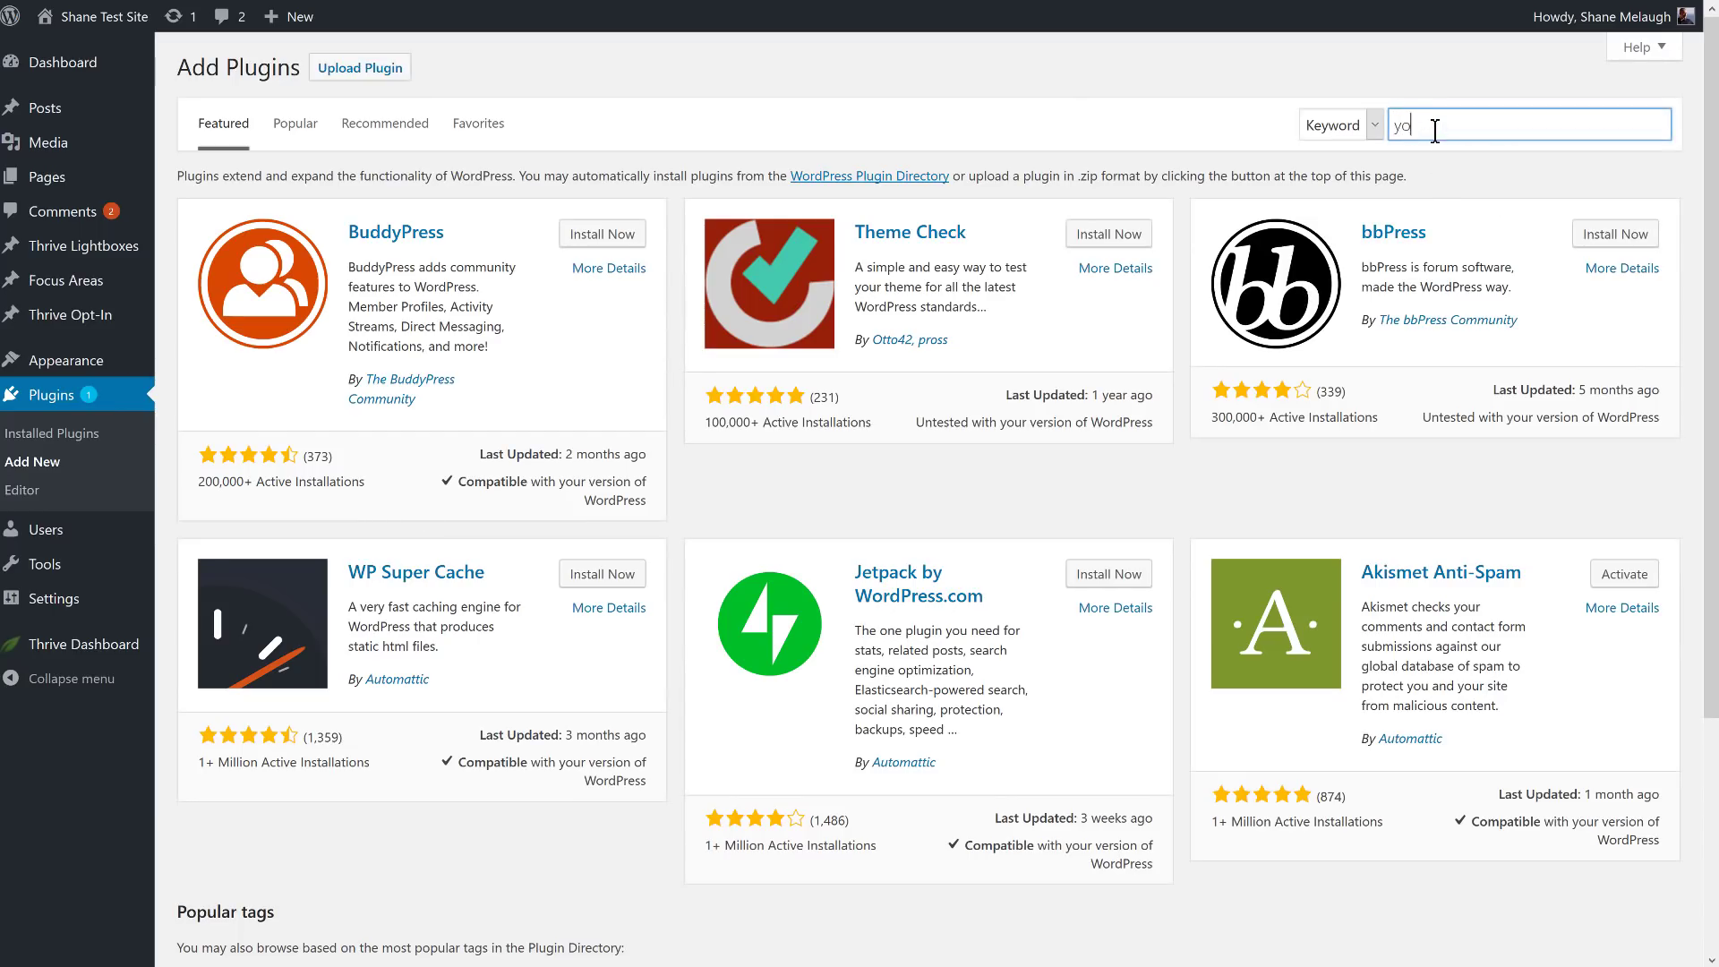
text(ast)
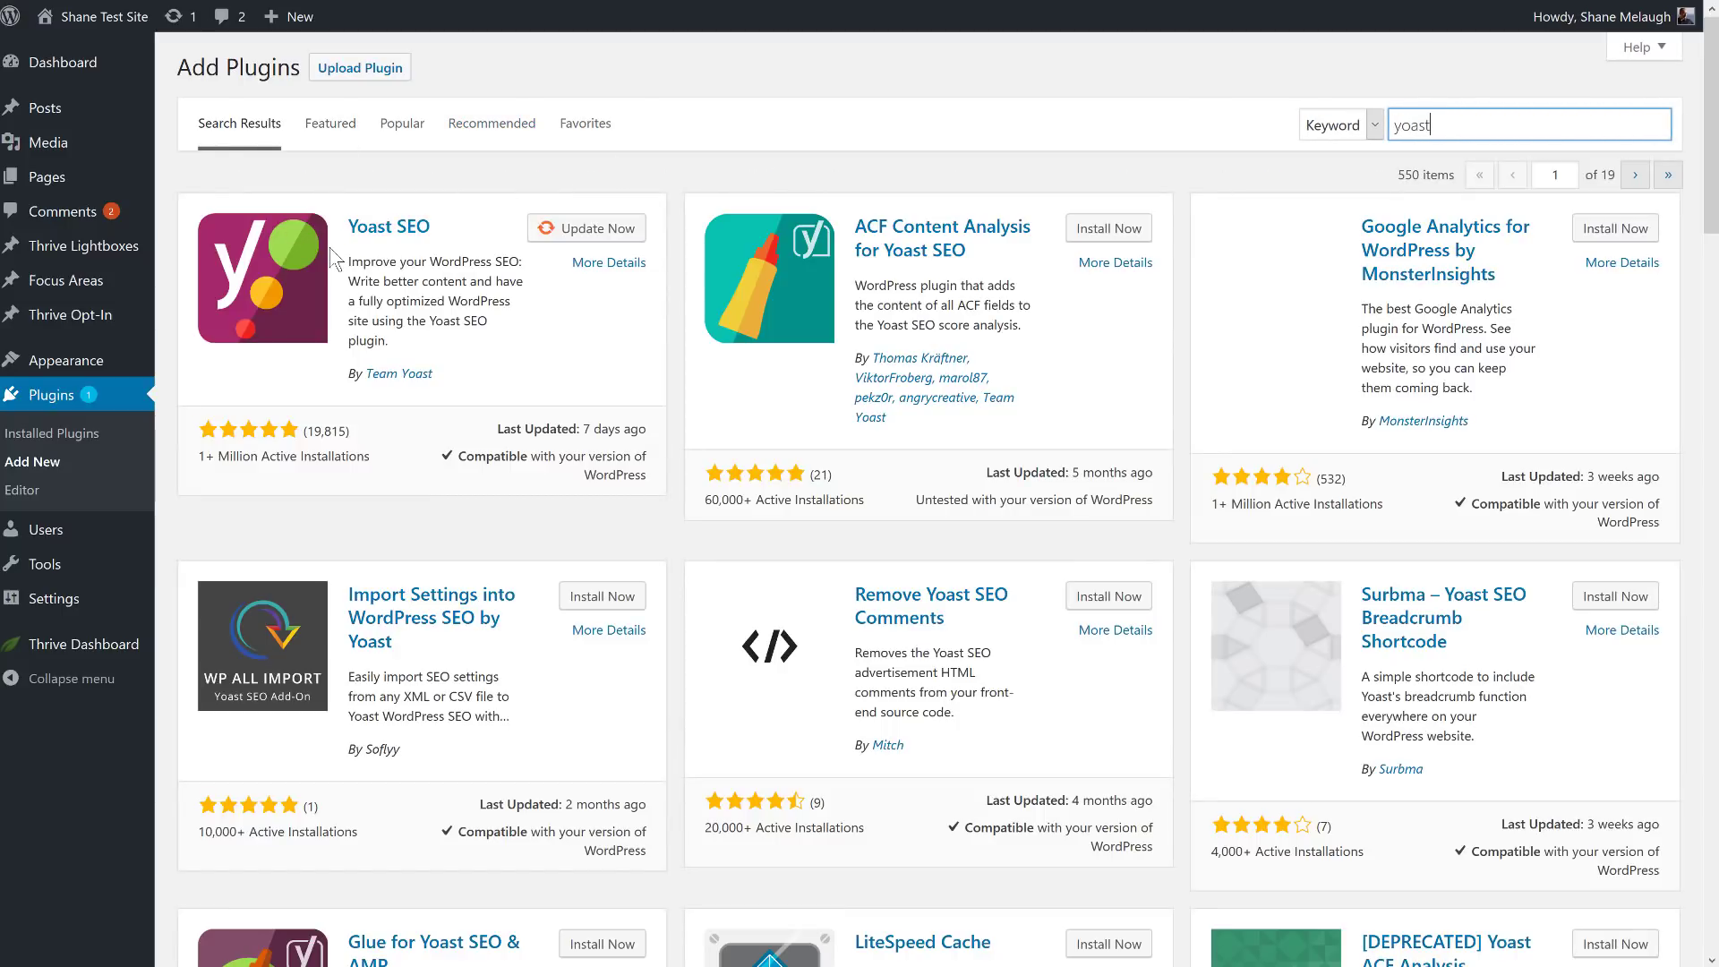
click(517, 296)
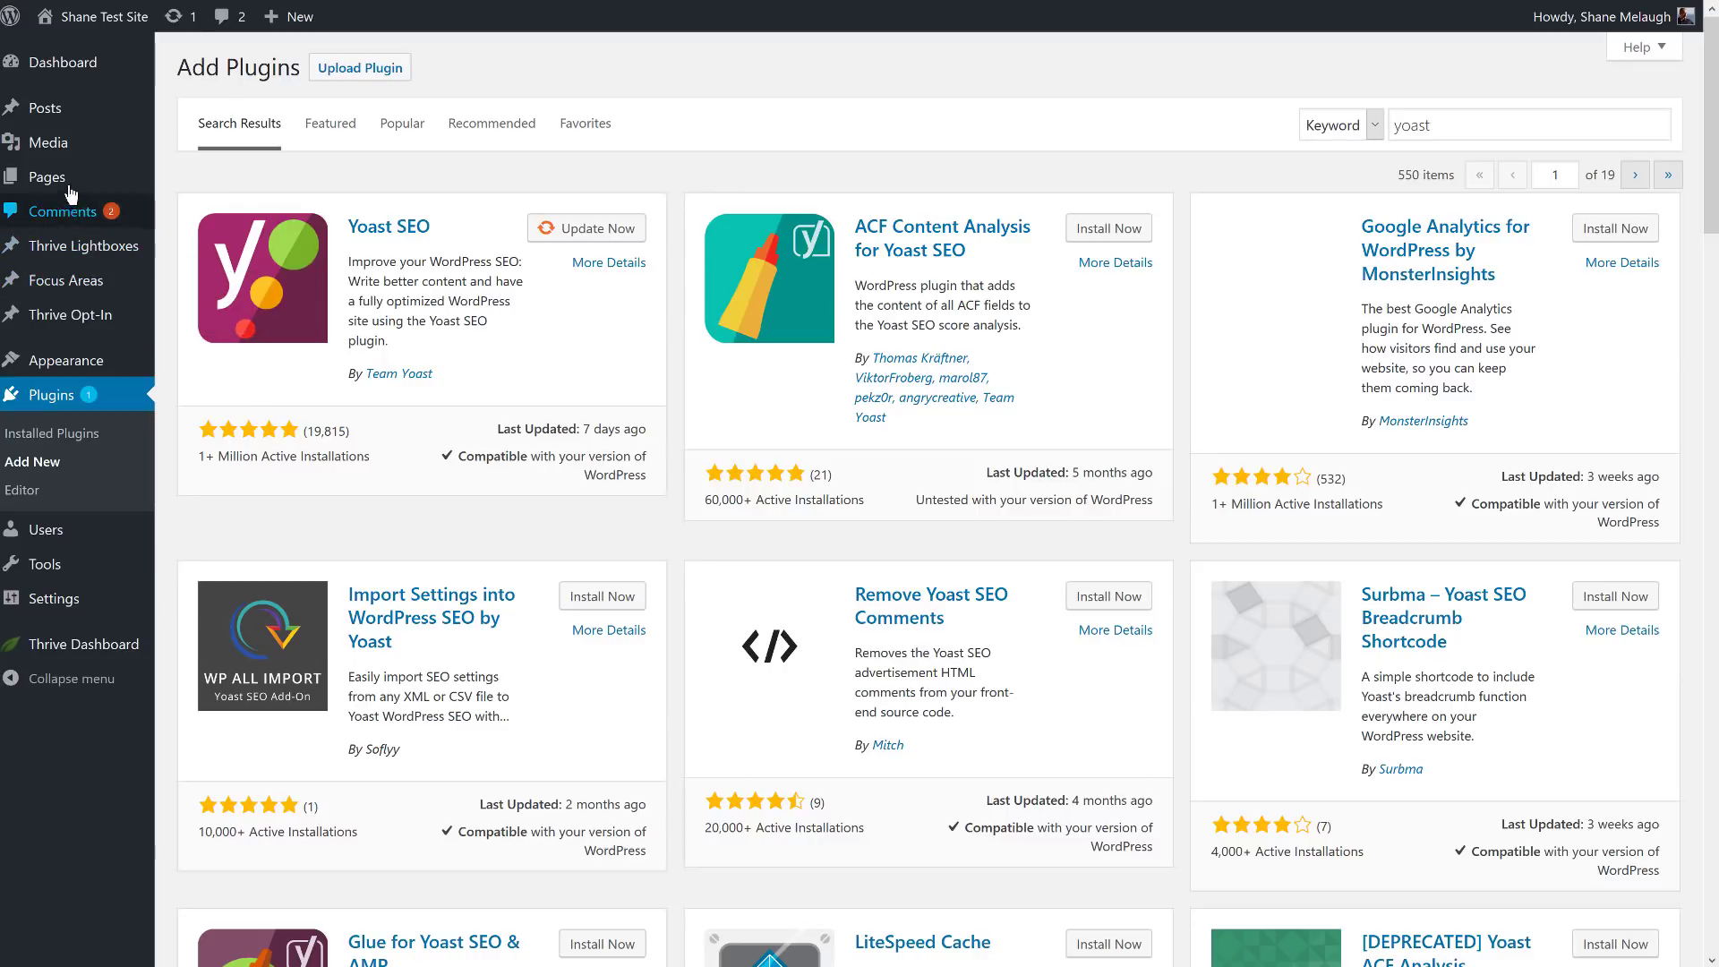
mouse_move(59, 109)
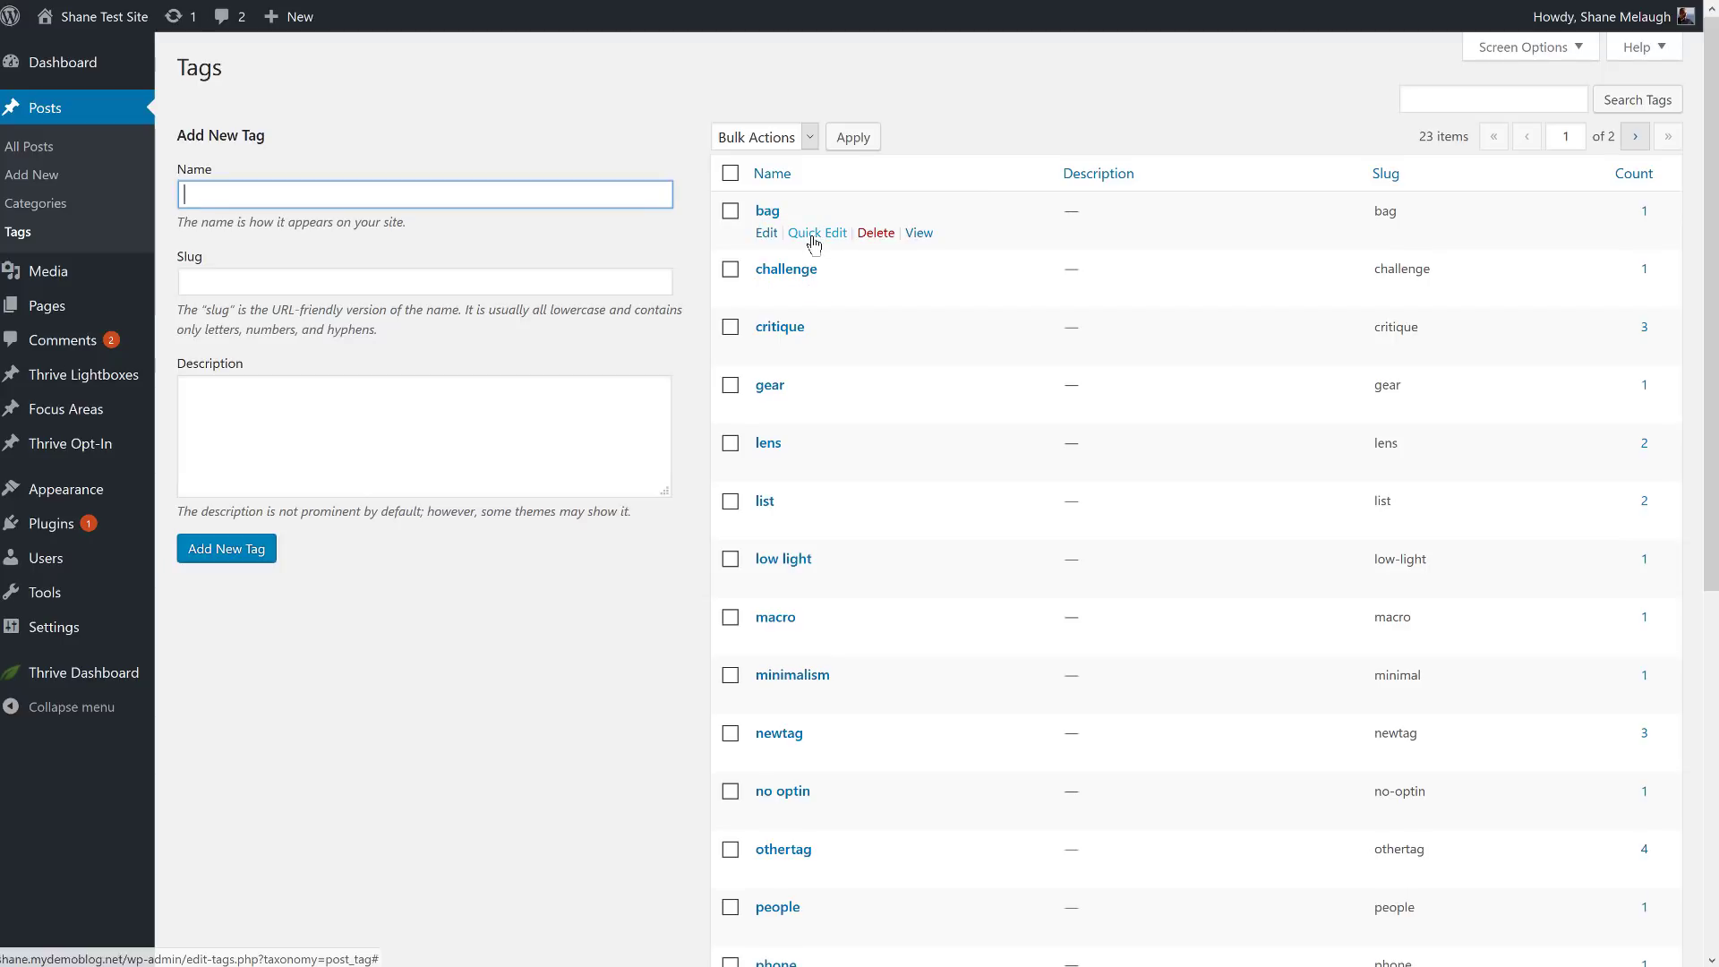
- Quick Edit the bag tag, changing both its name and slug to bags, and update it
click(816, 232)
click(839, 274)
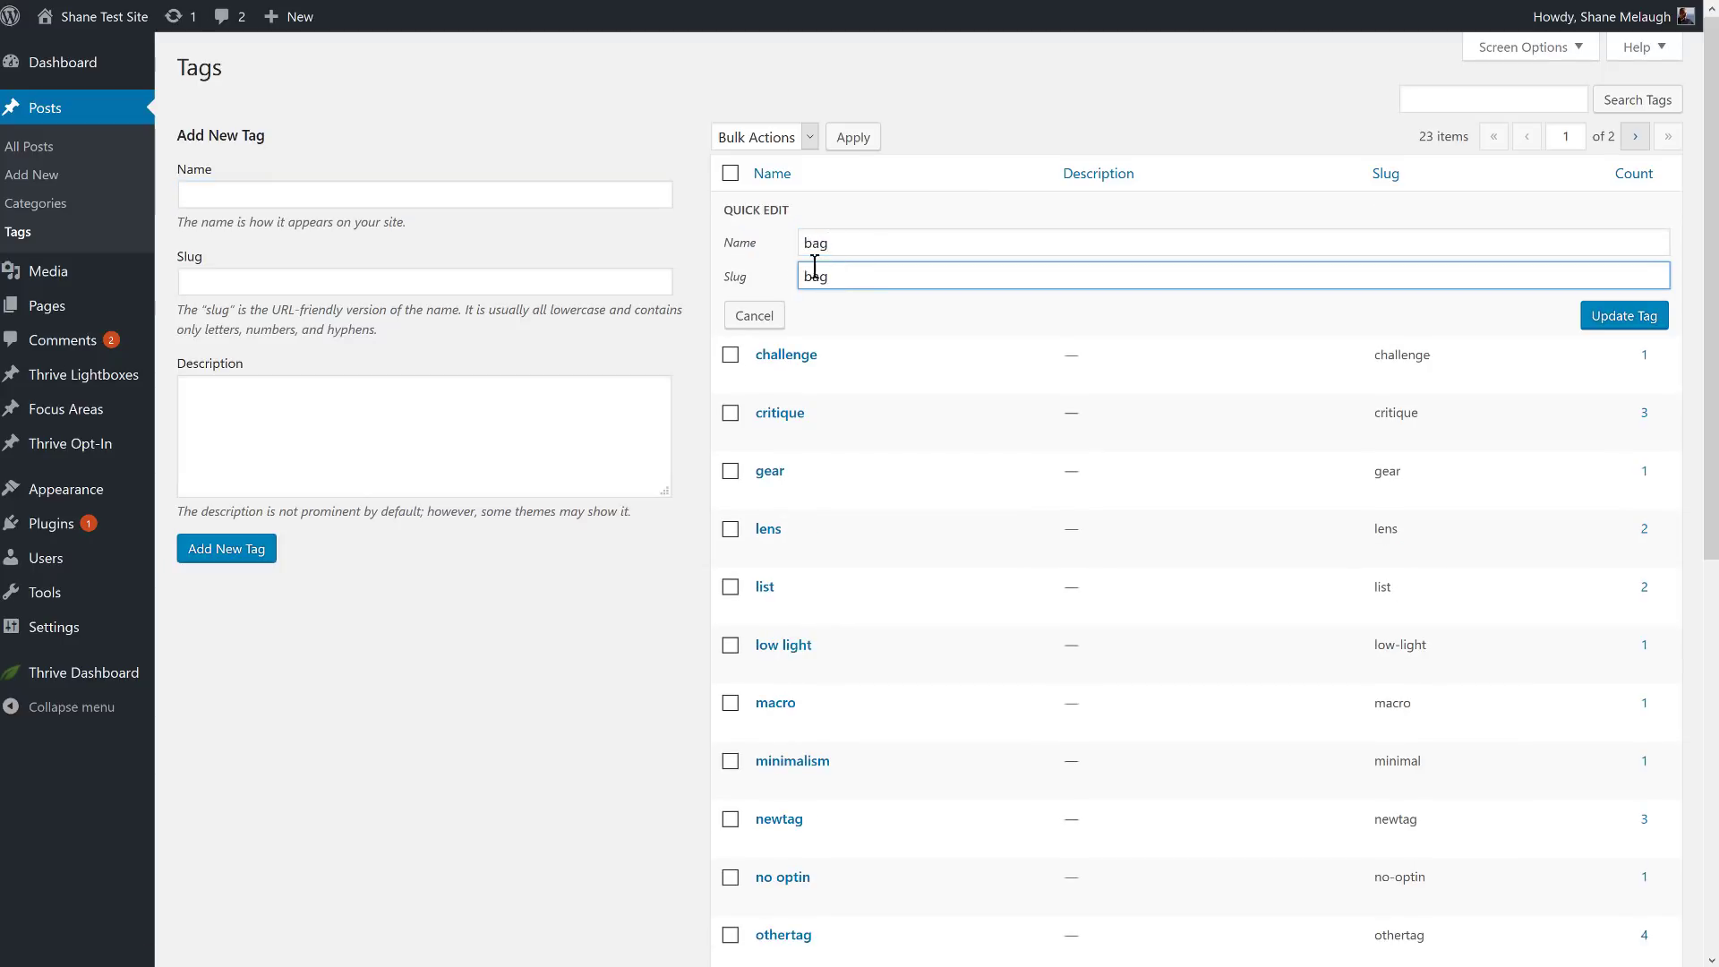
click(862, 244)
text(s)
click(856, 273)
text(s)
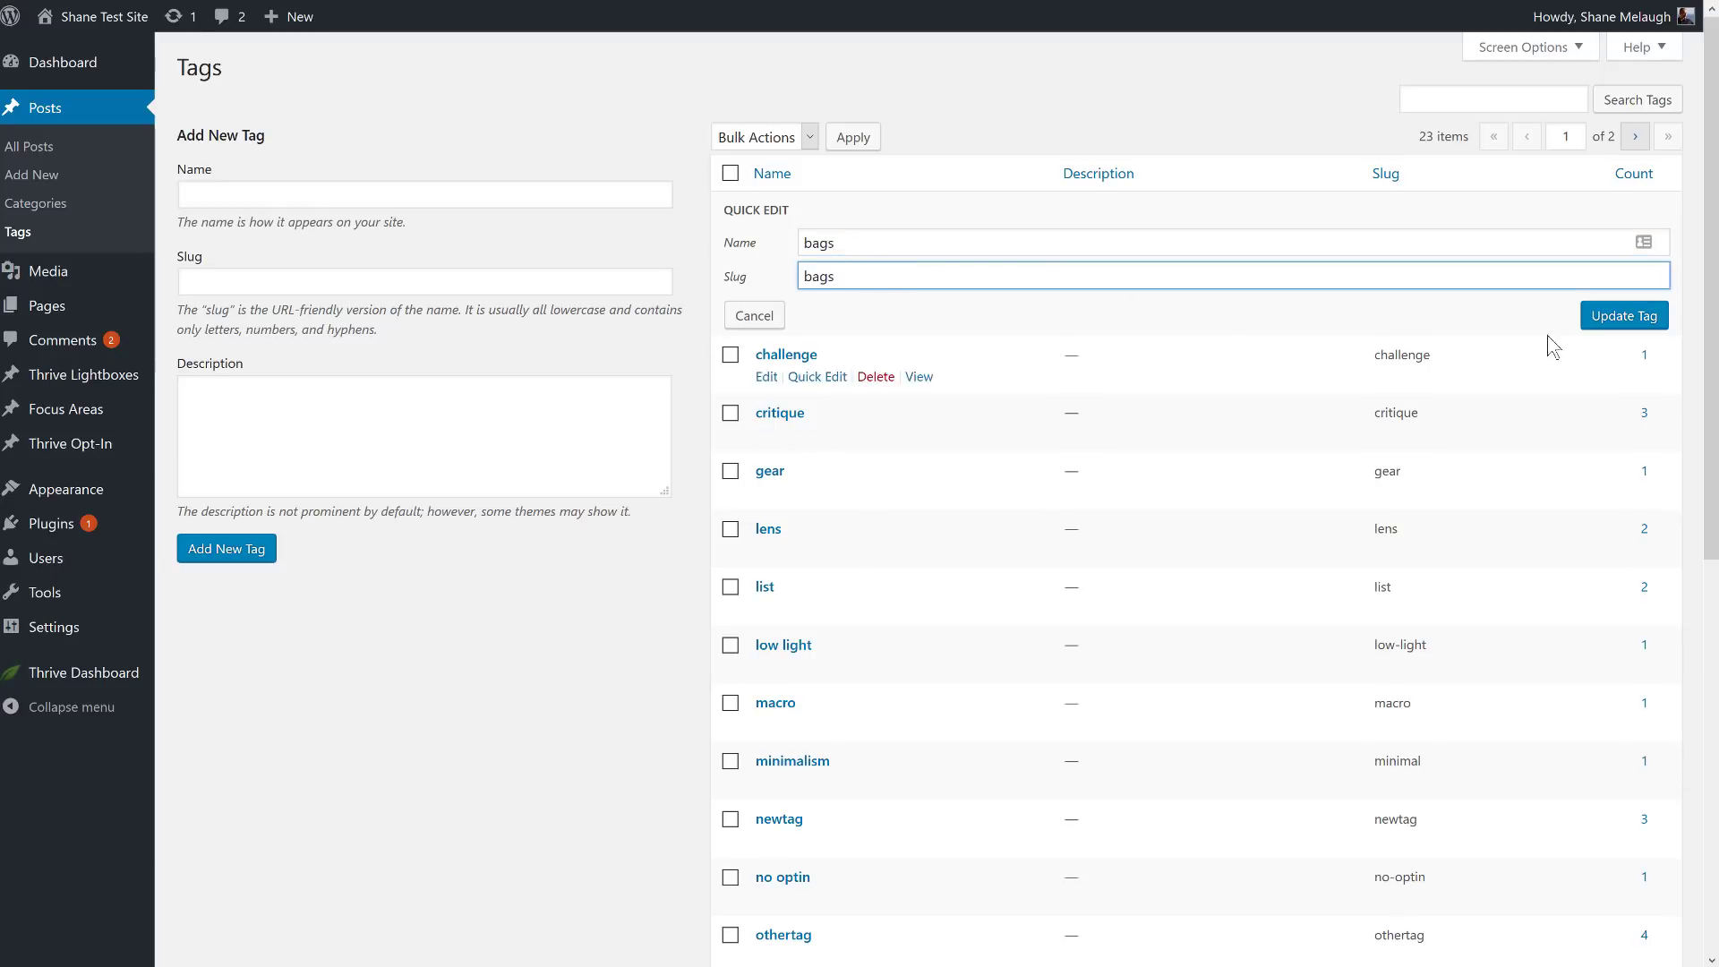
click(1592, 322)
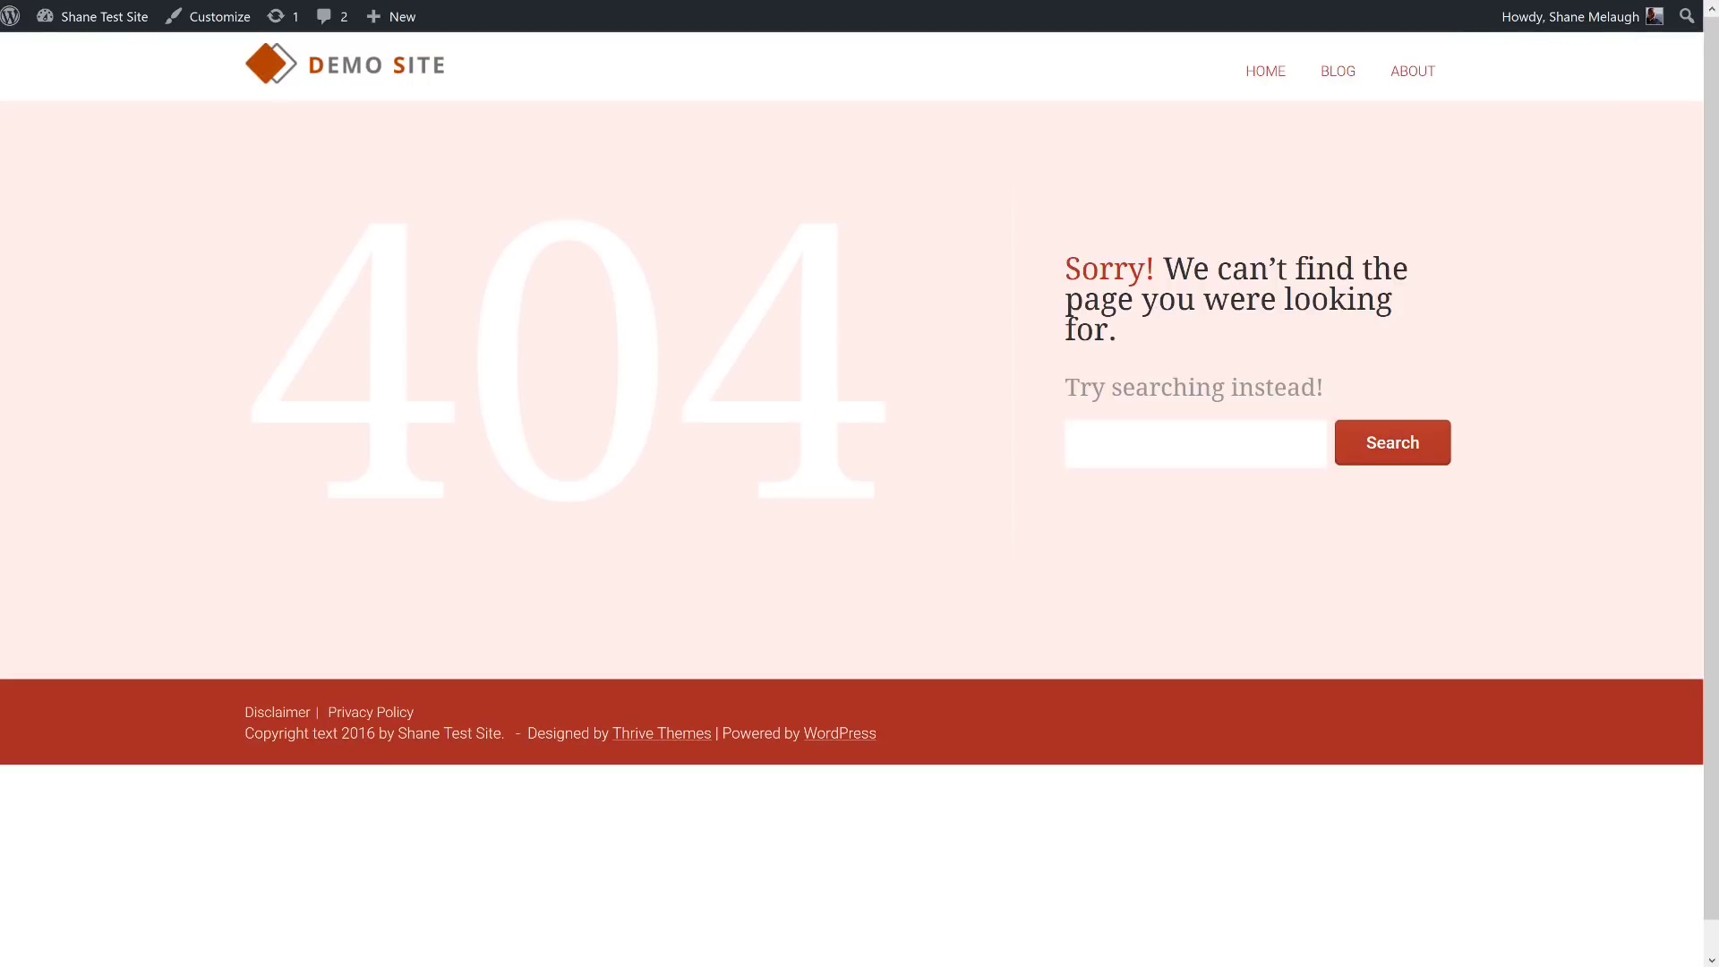
key(alt+Left)
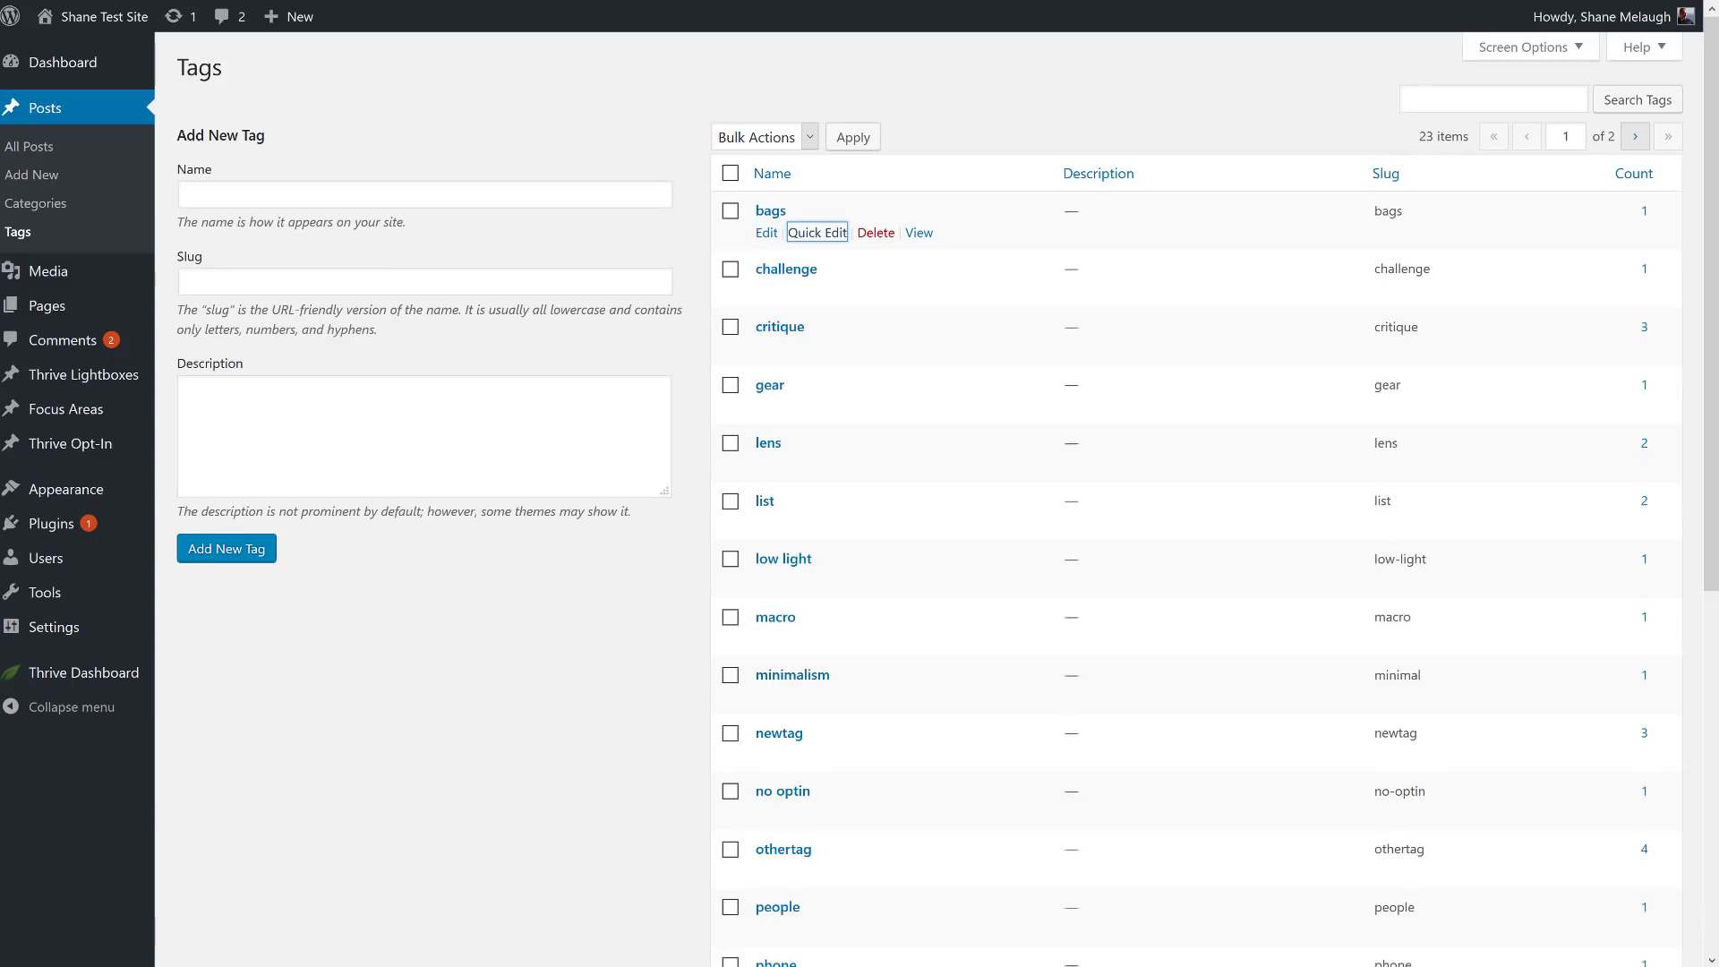
click(1032, 126)
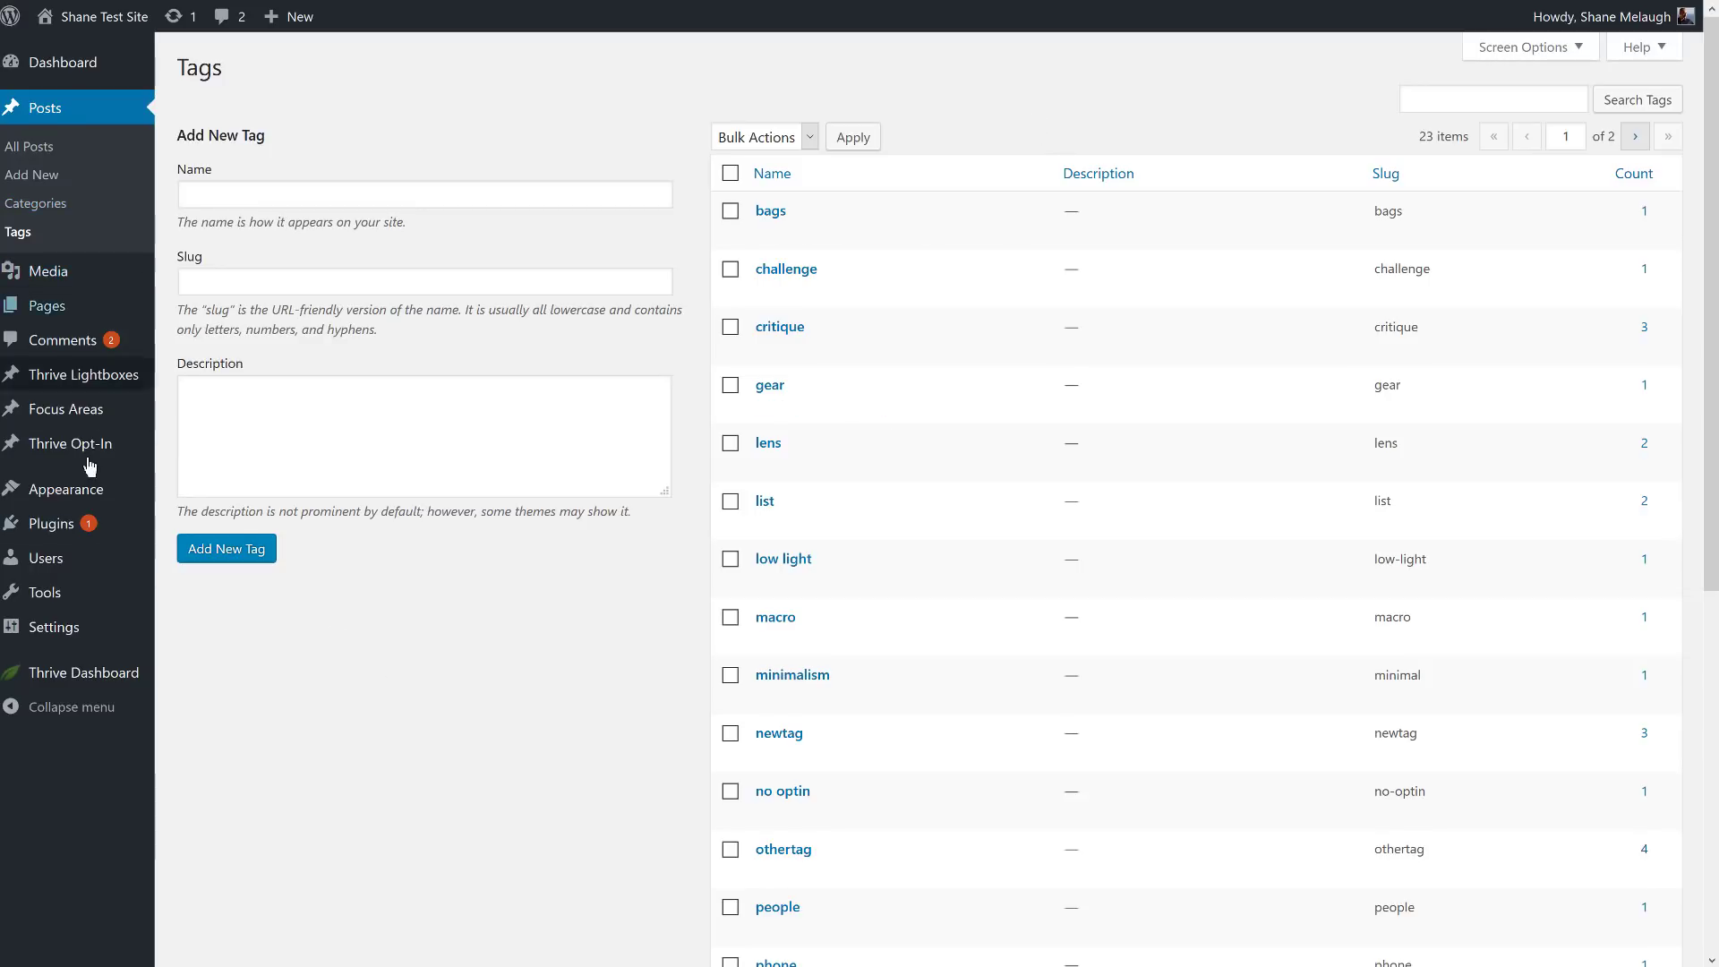
- Search plugins for 'redirect' to confirm Redirection is active, then open Tools > Redirection
mouse_move(64, 523)
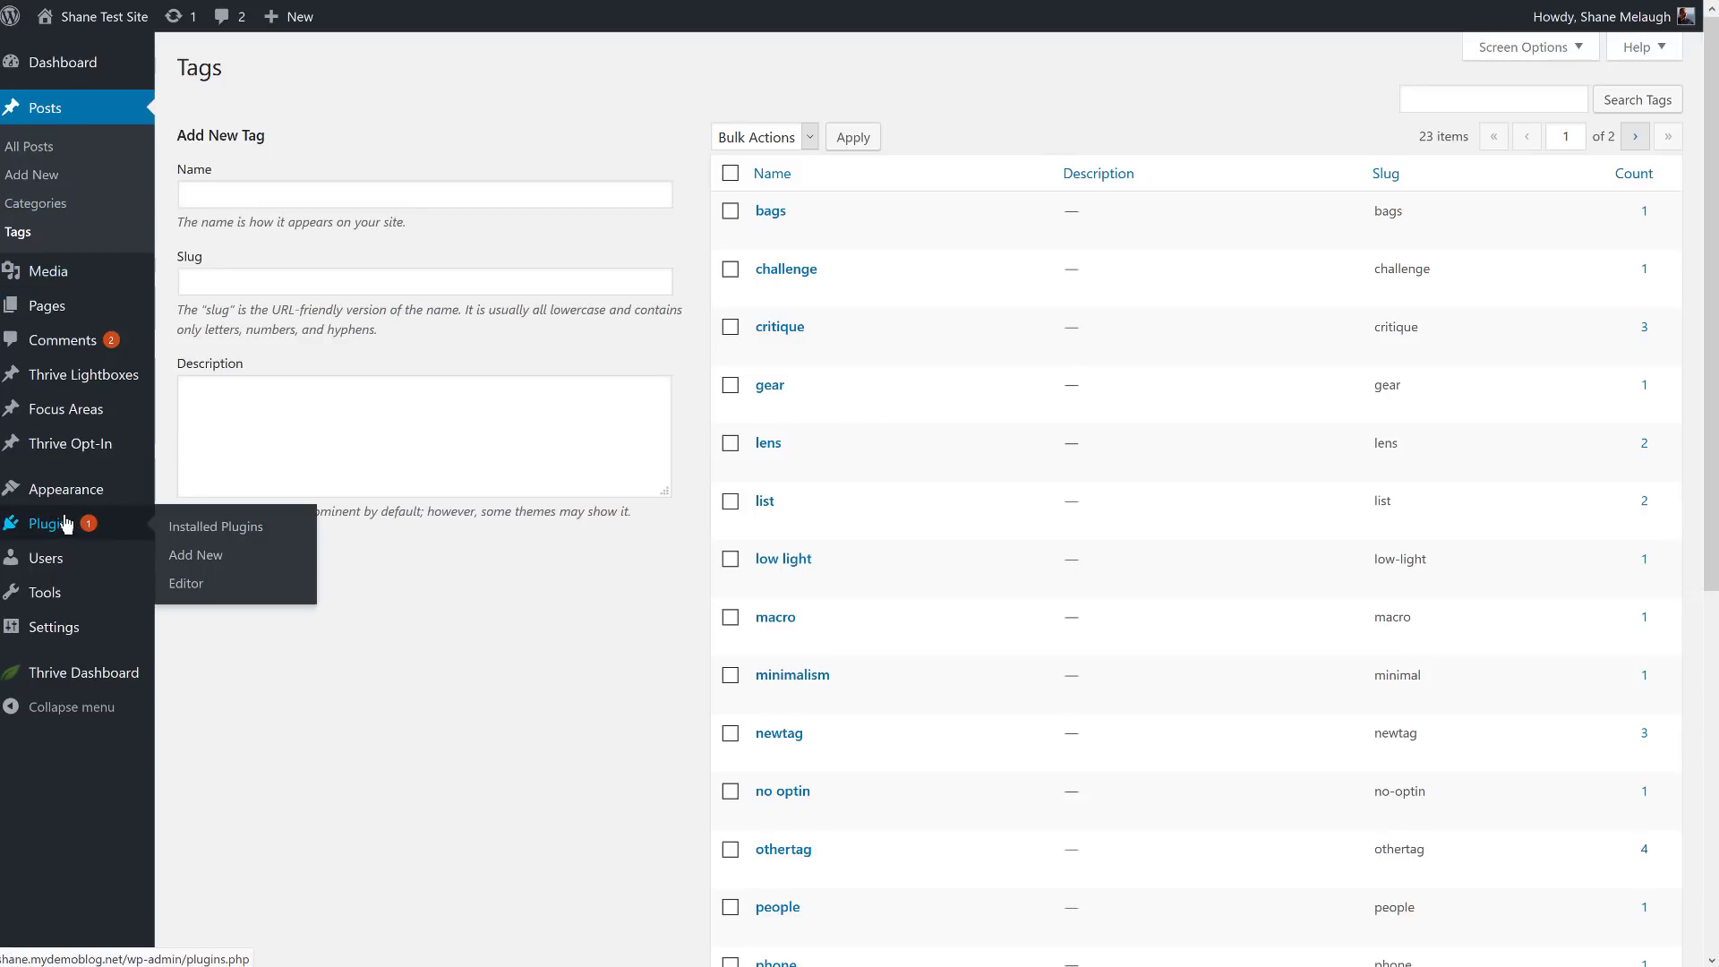
click(218, 561)
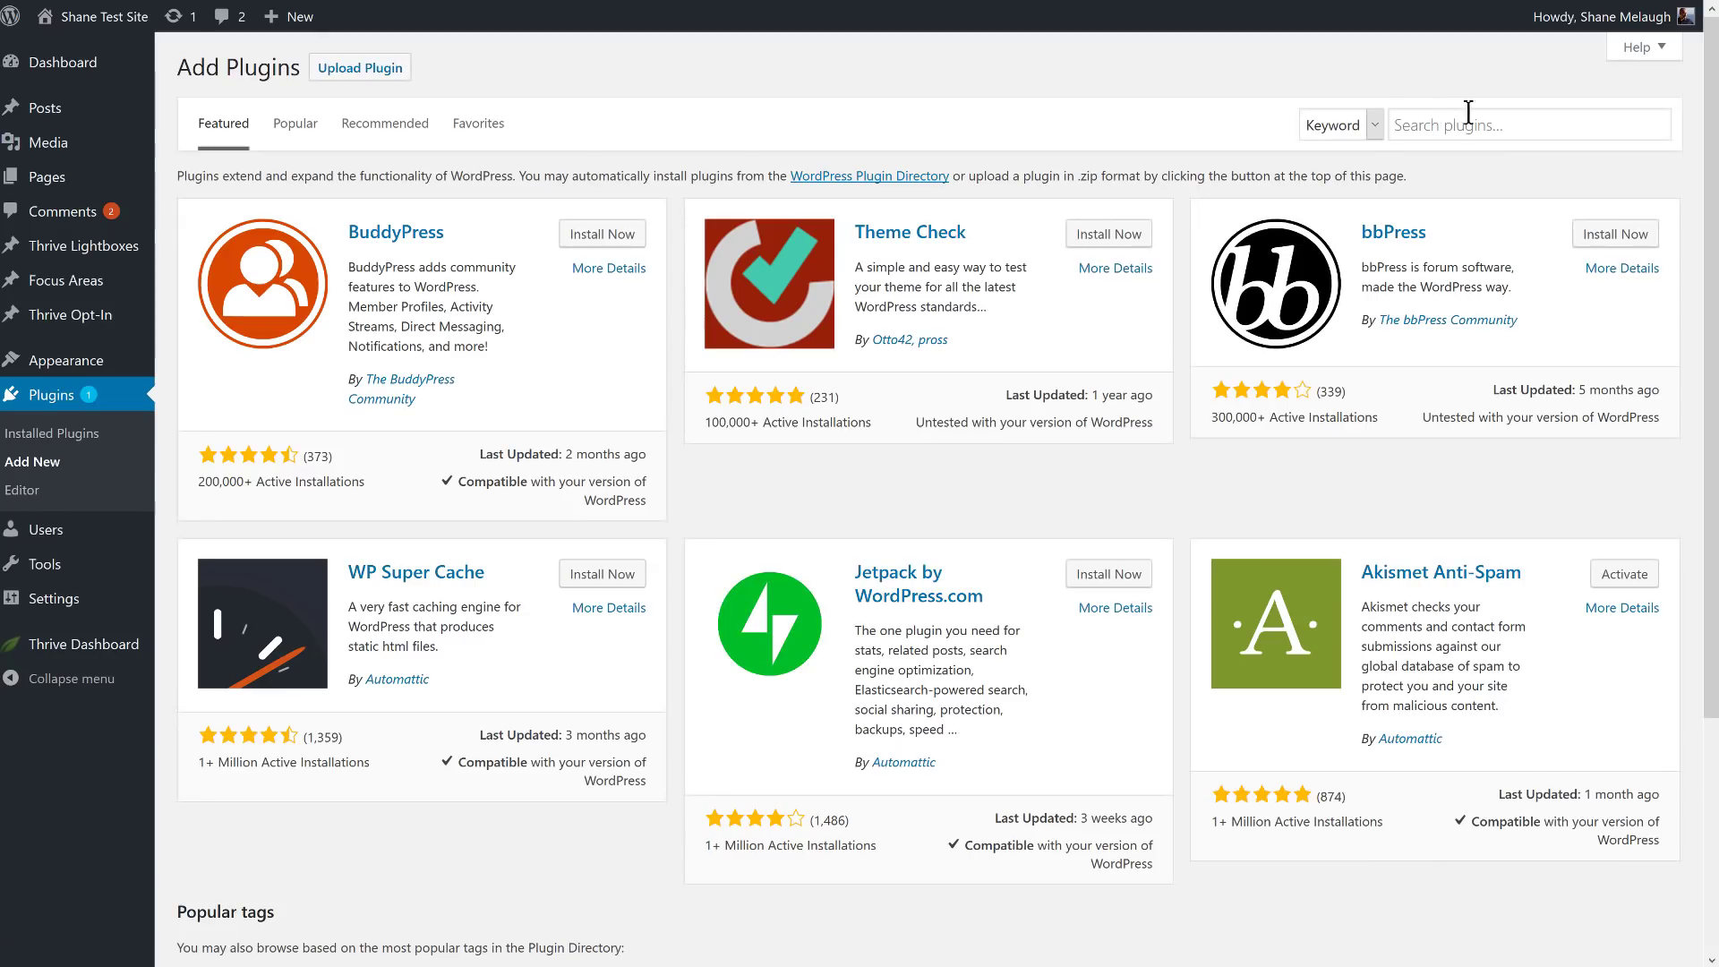
click(1471, 127)
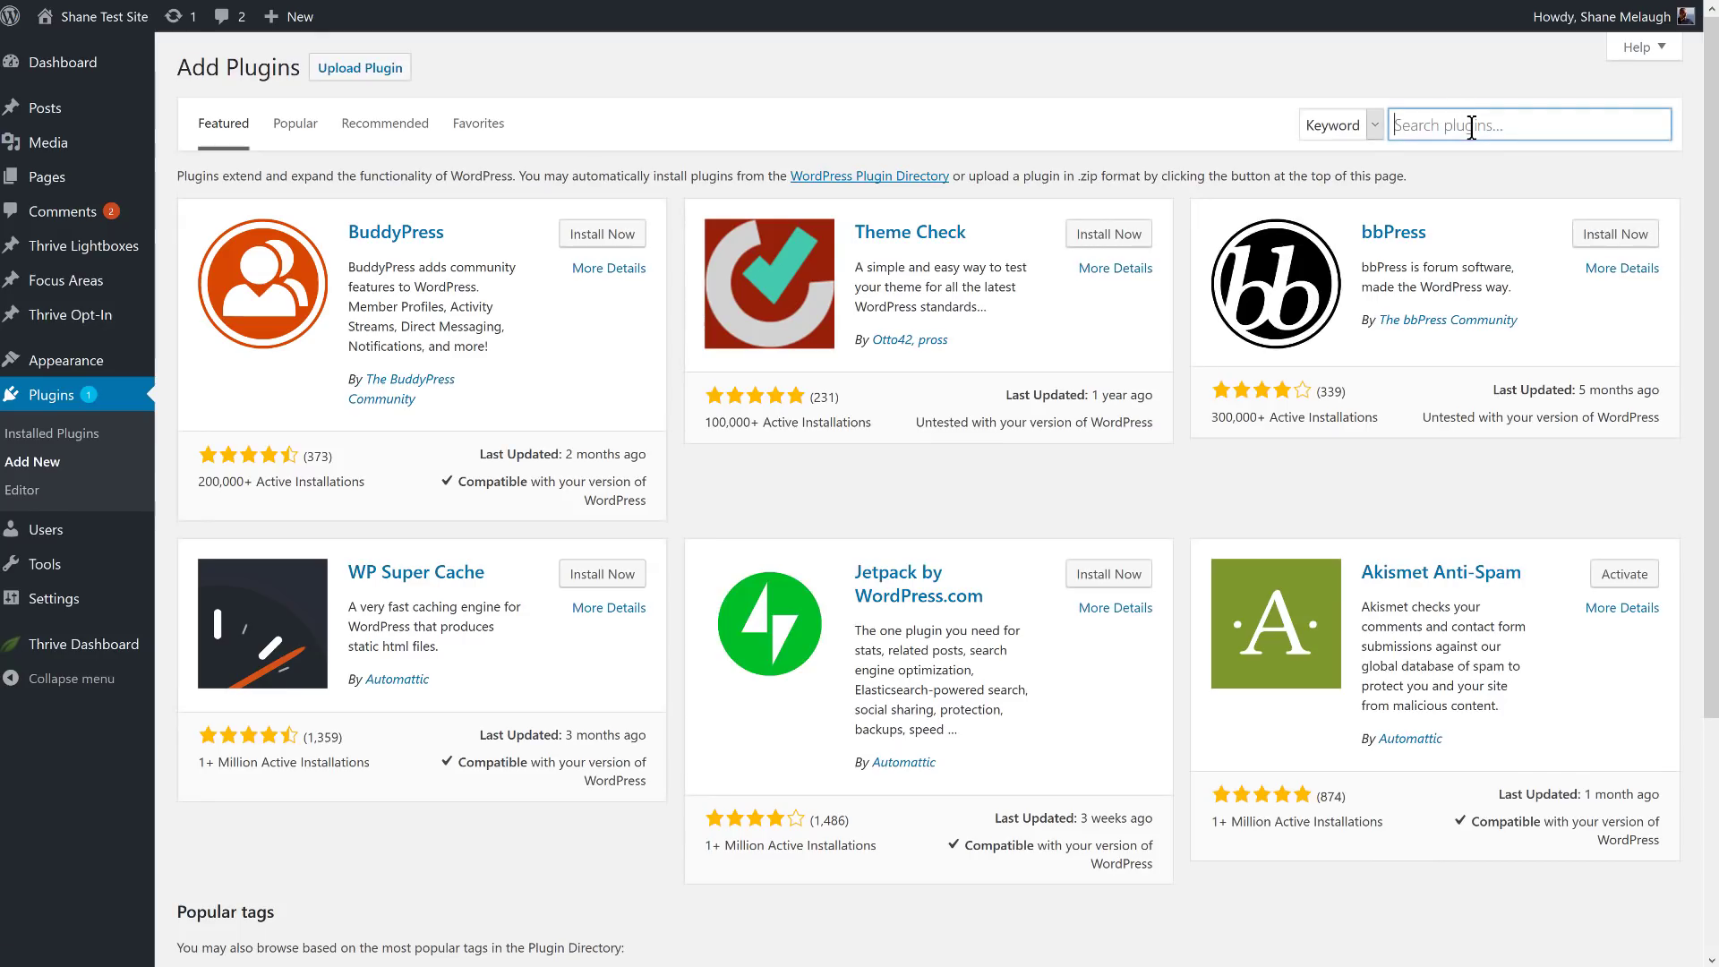
text(redirect)
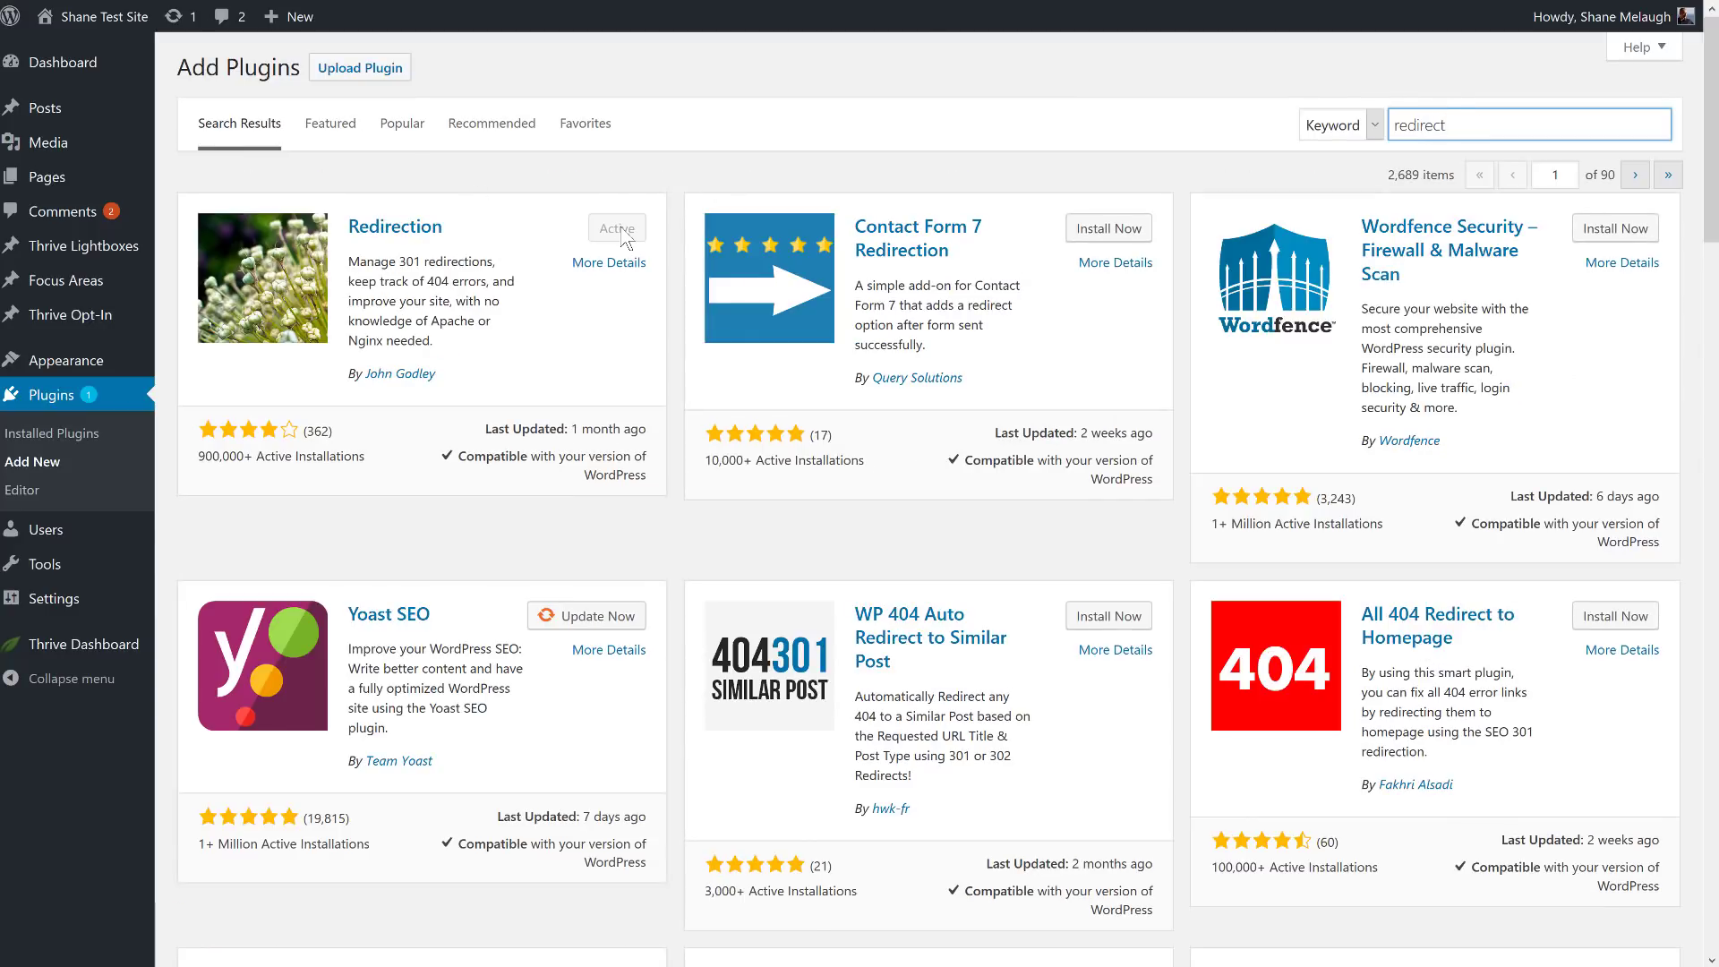
mouse_move(45, 564)
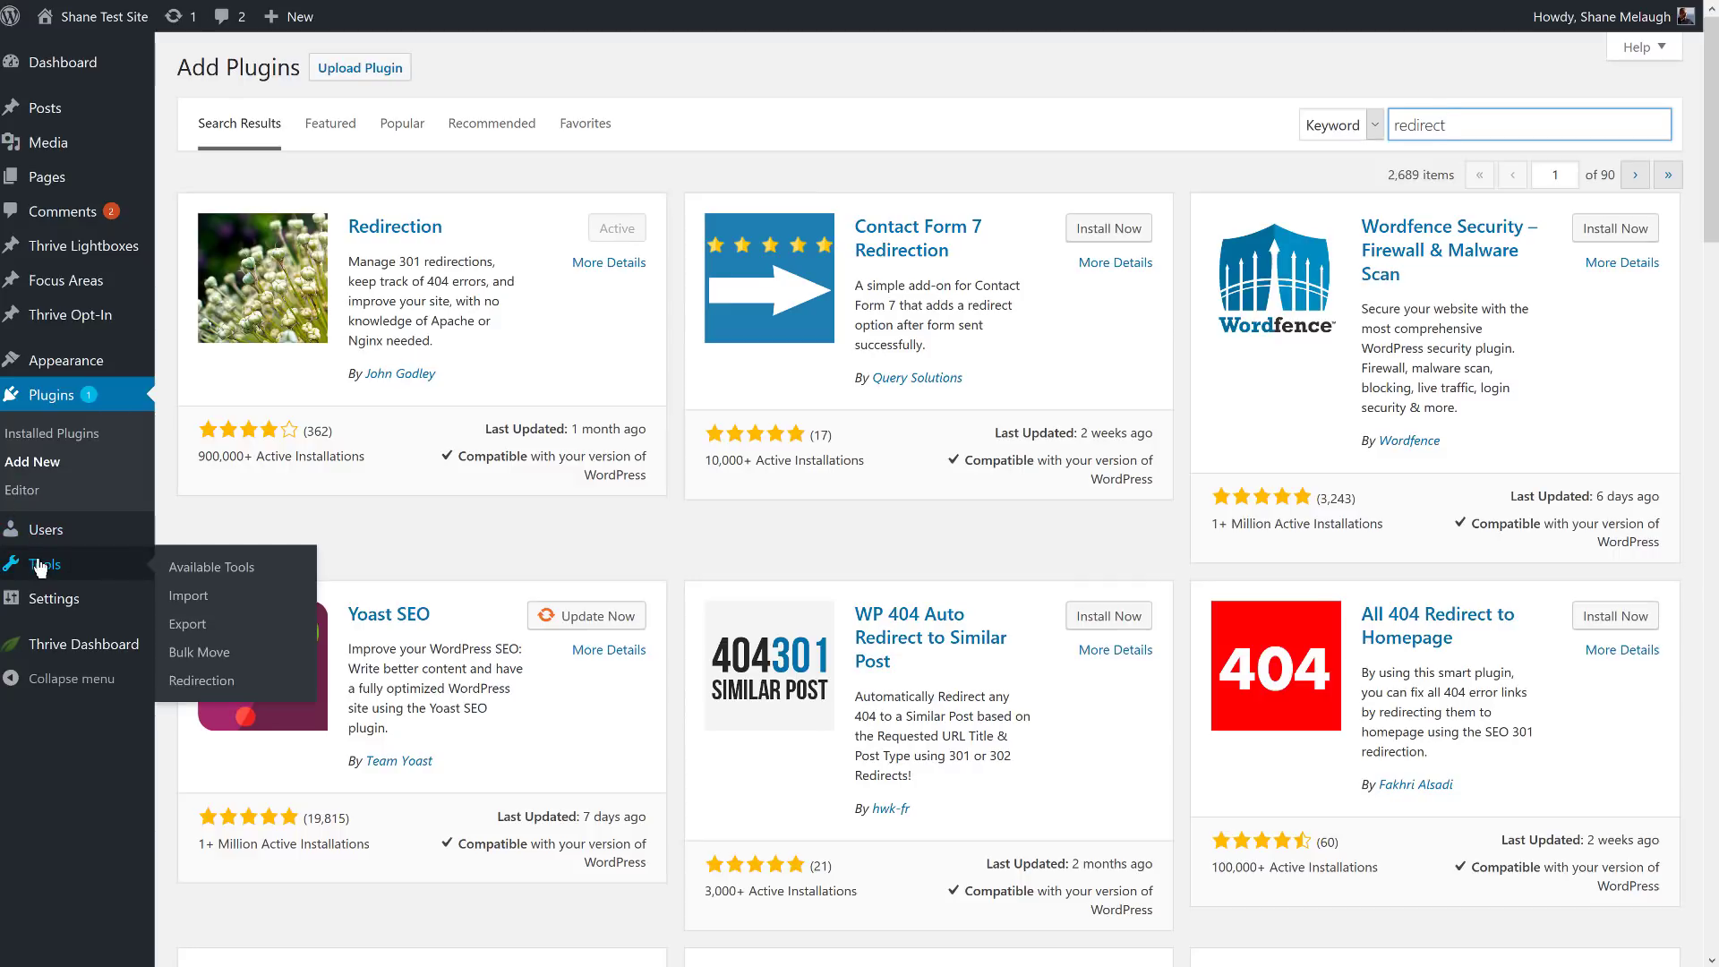
click(205, 691)
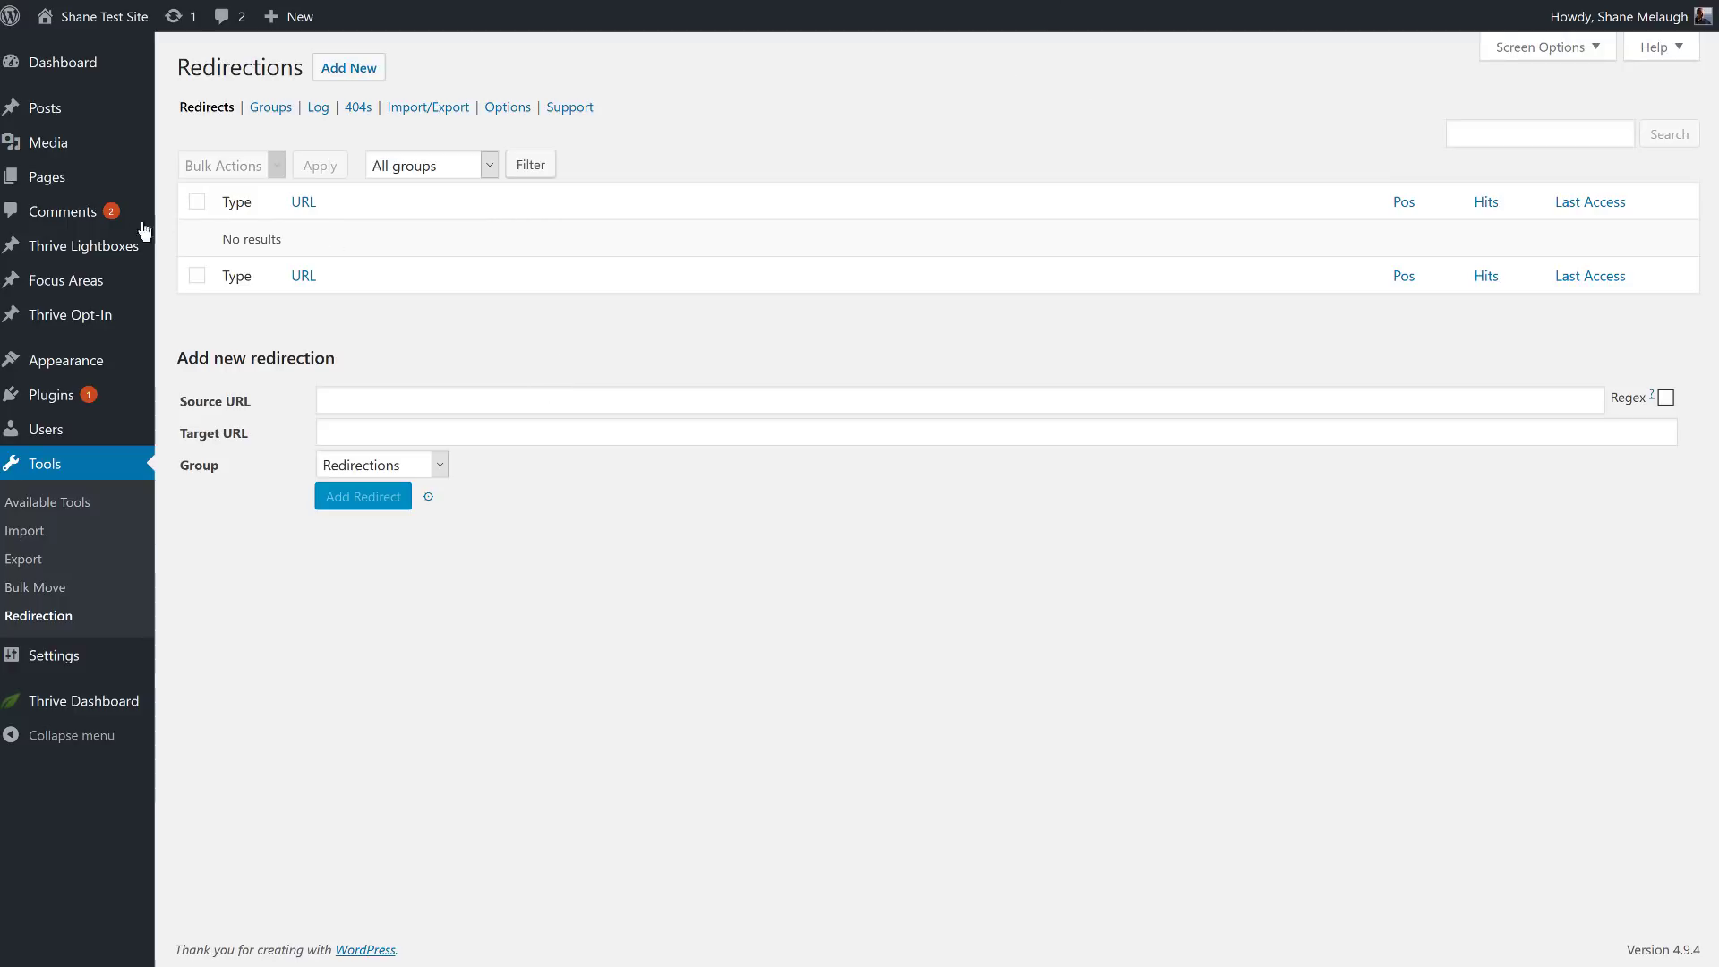
- Copy the challenge tag's old /tag/challenge/ link into the redirect Source URL field
mouse_move(68, 109)
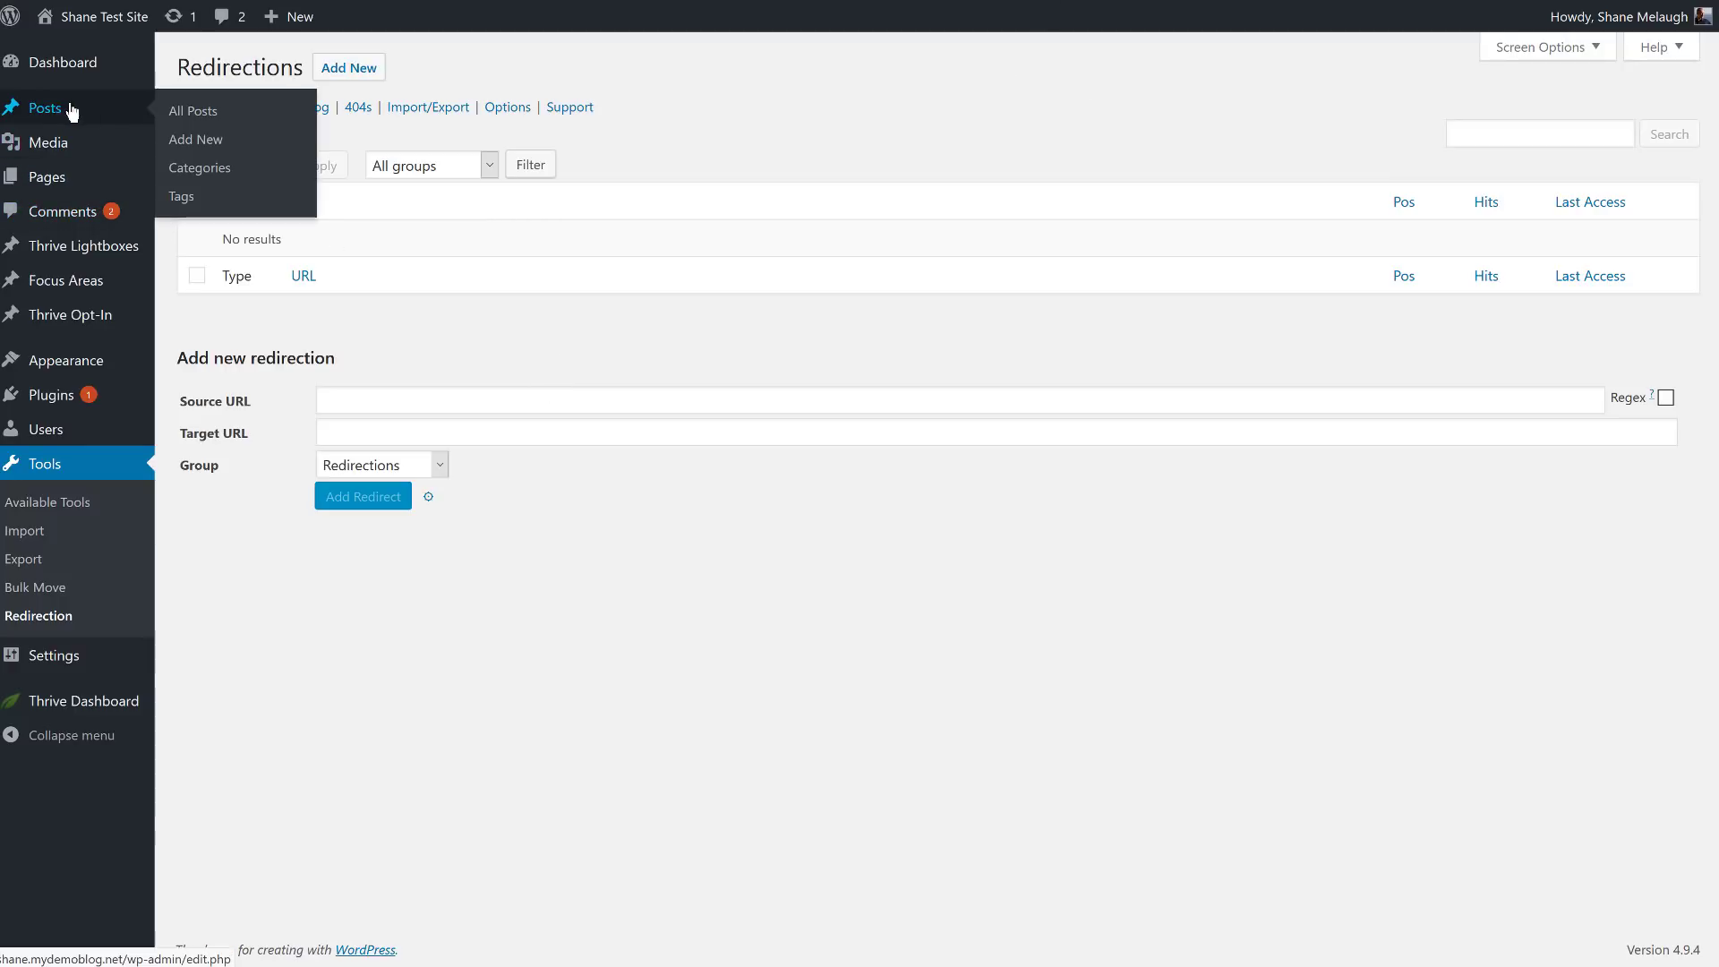
click(223, 199)
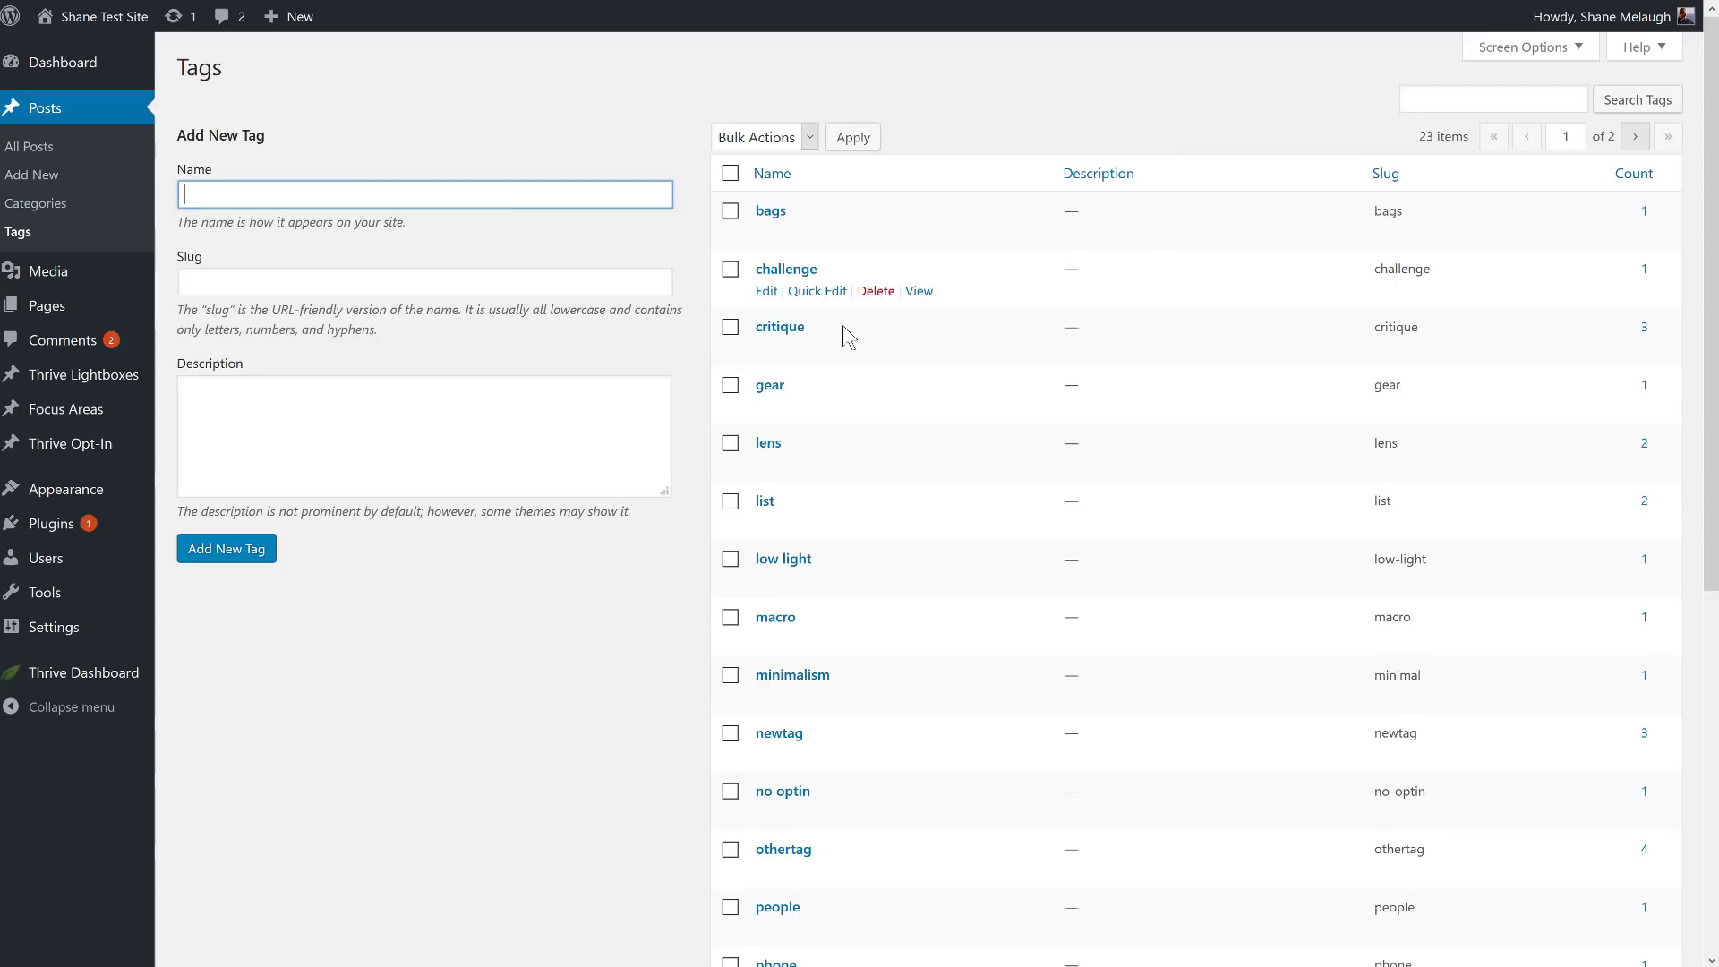
click(814, 291)
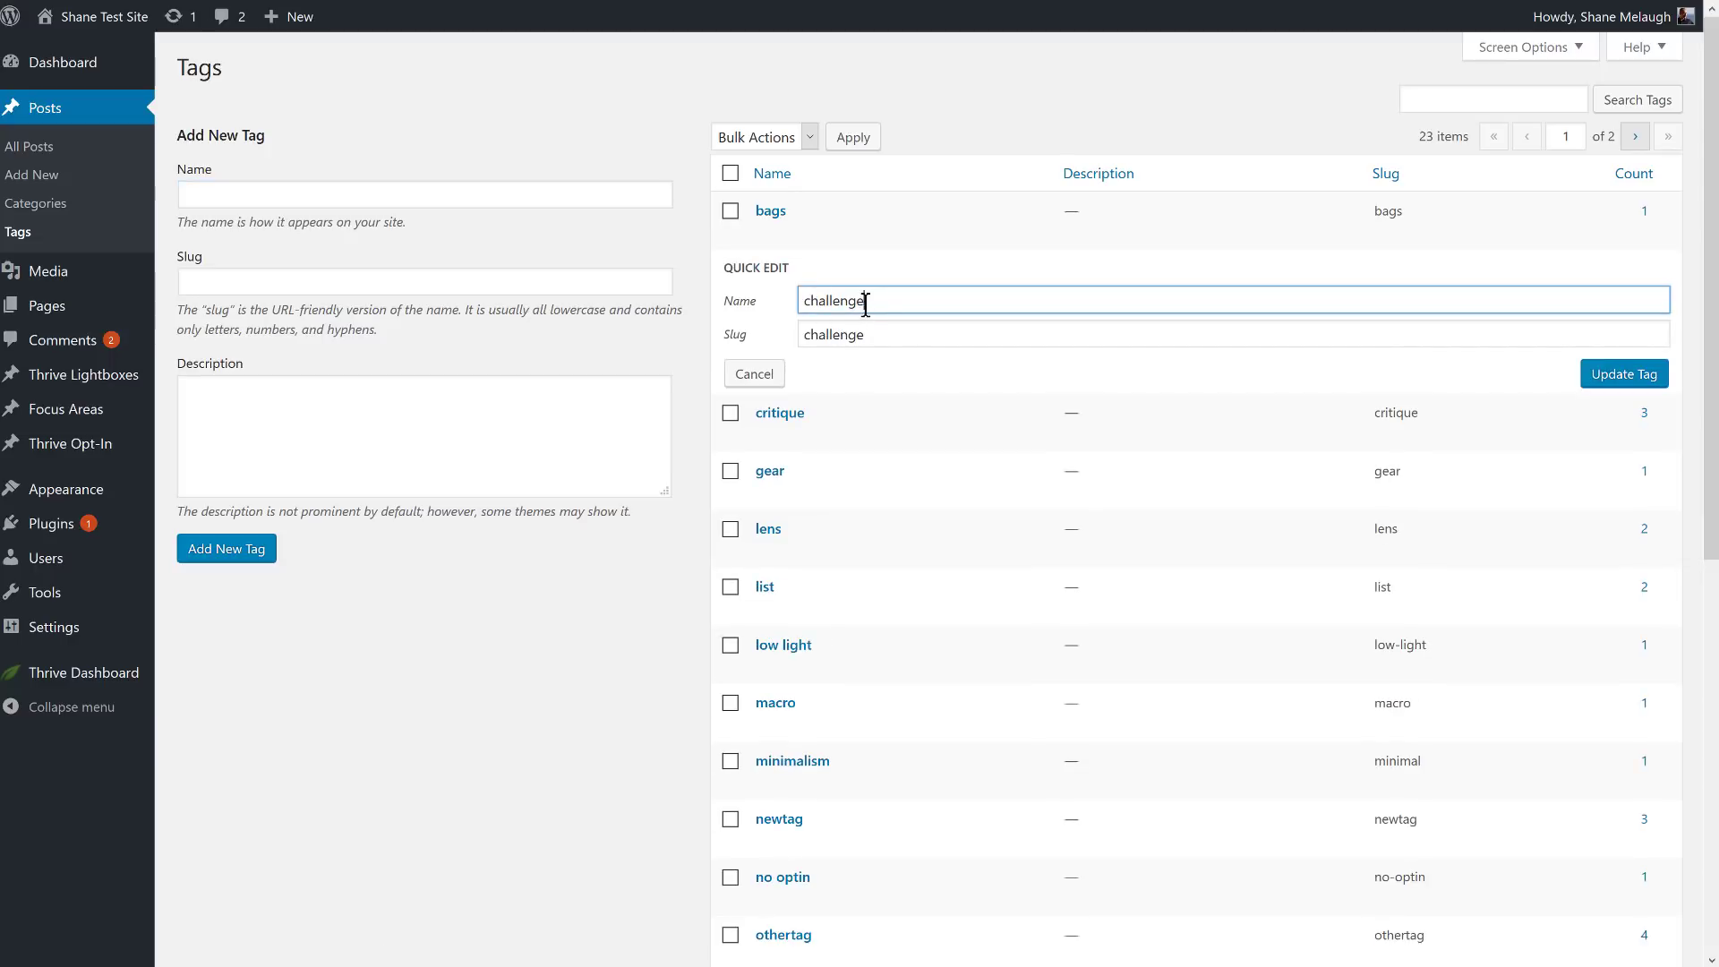
text(s)
click(887, 330)
text(s)
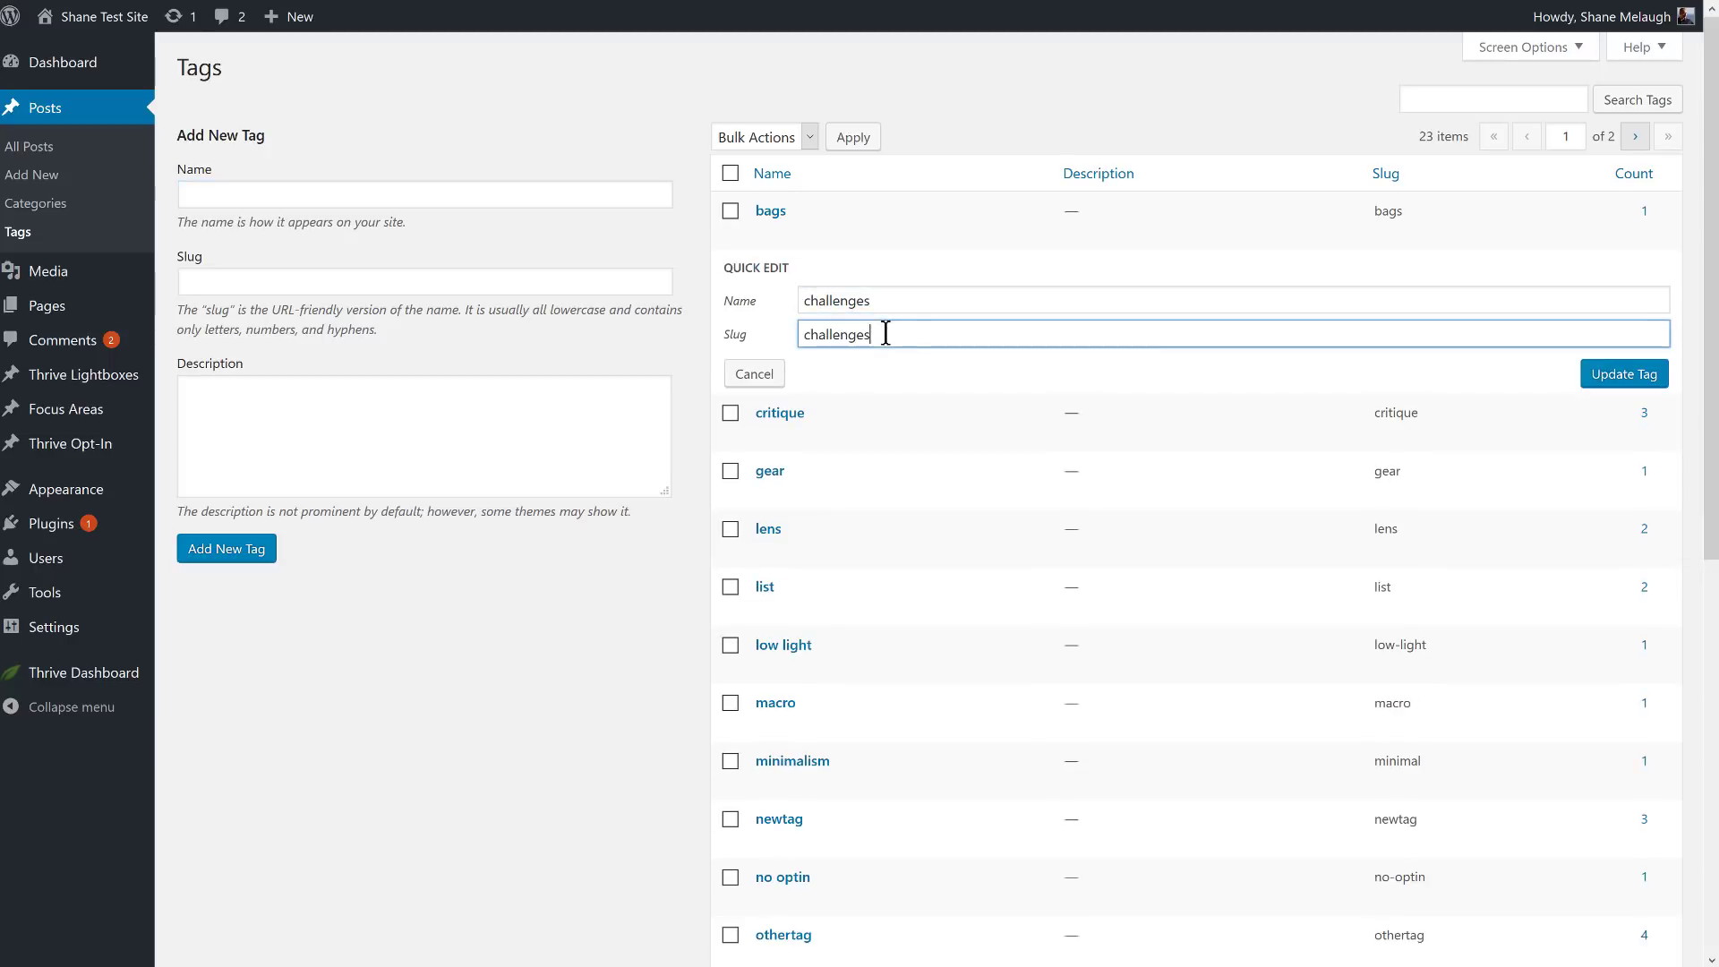
click(754, 374)
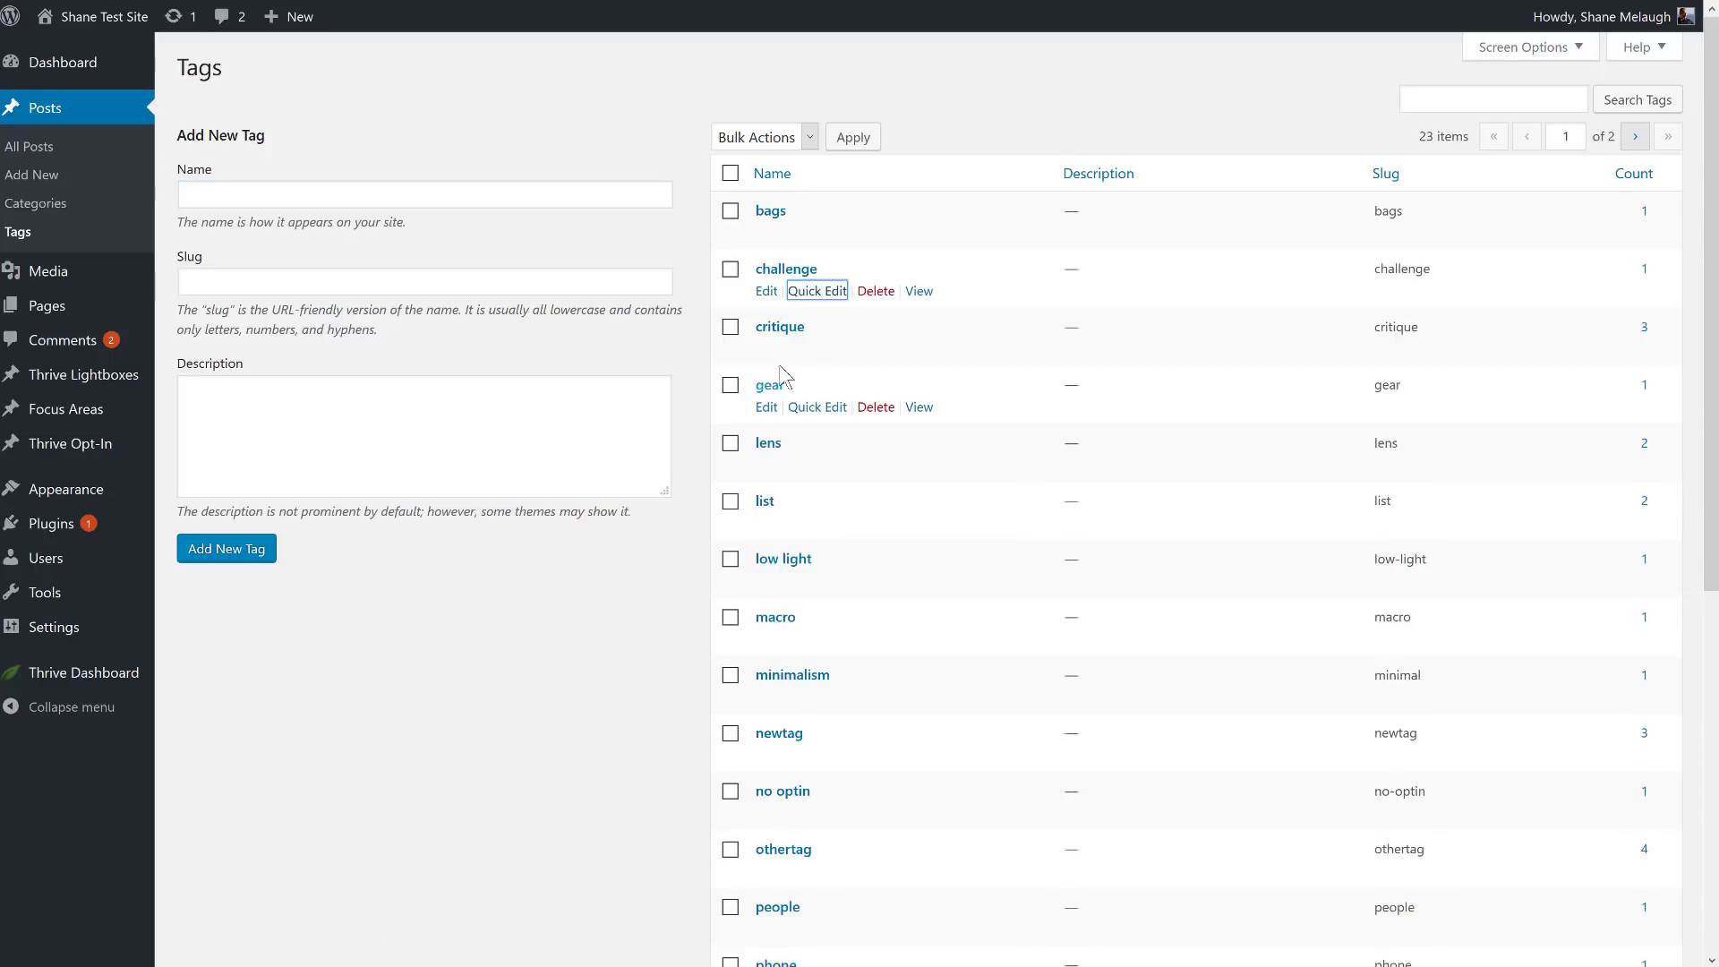
right_click(919, 294)
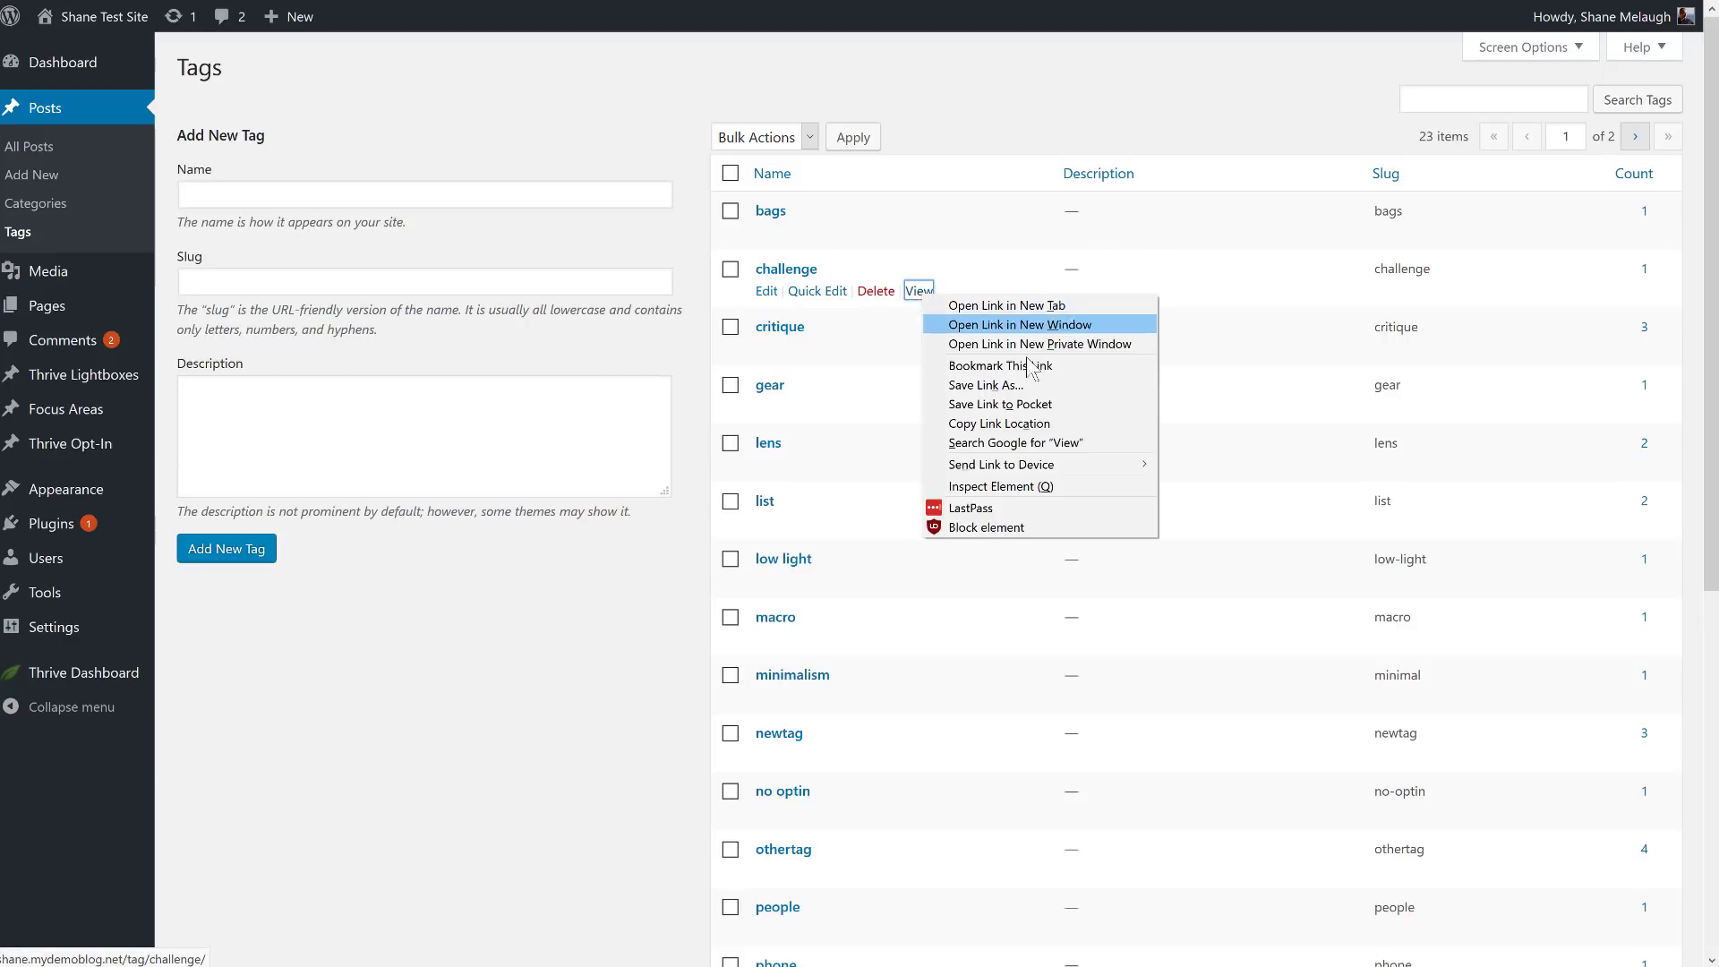
click(985, 424)
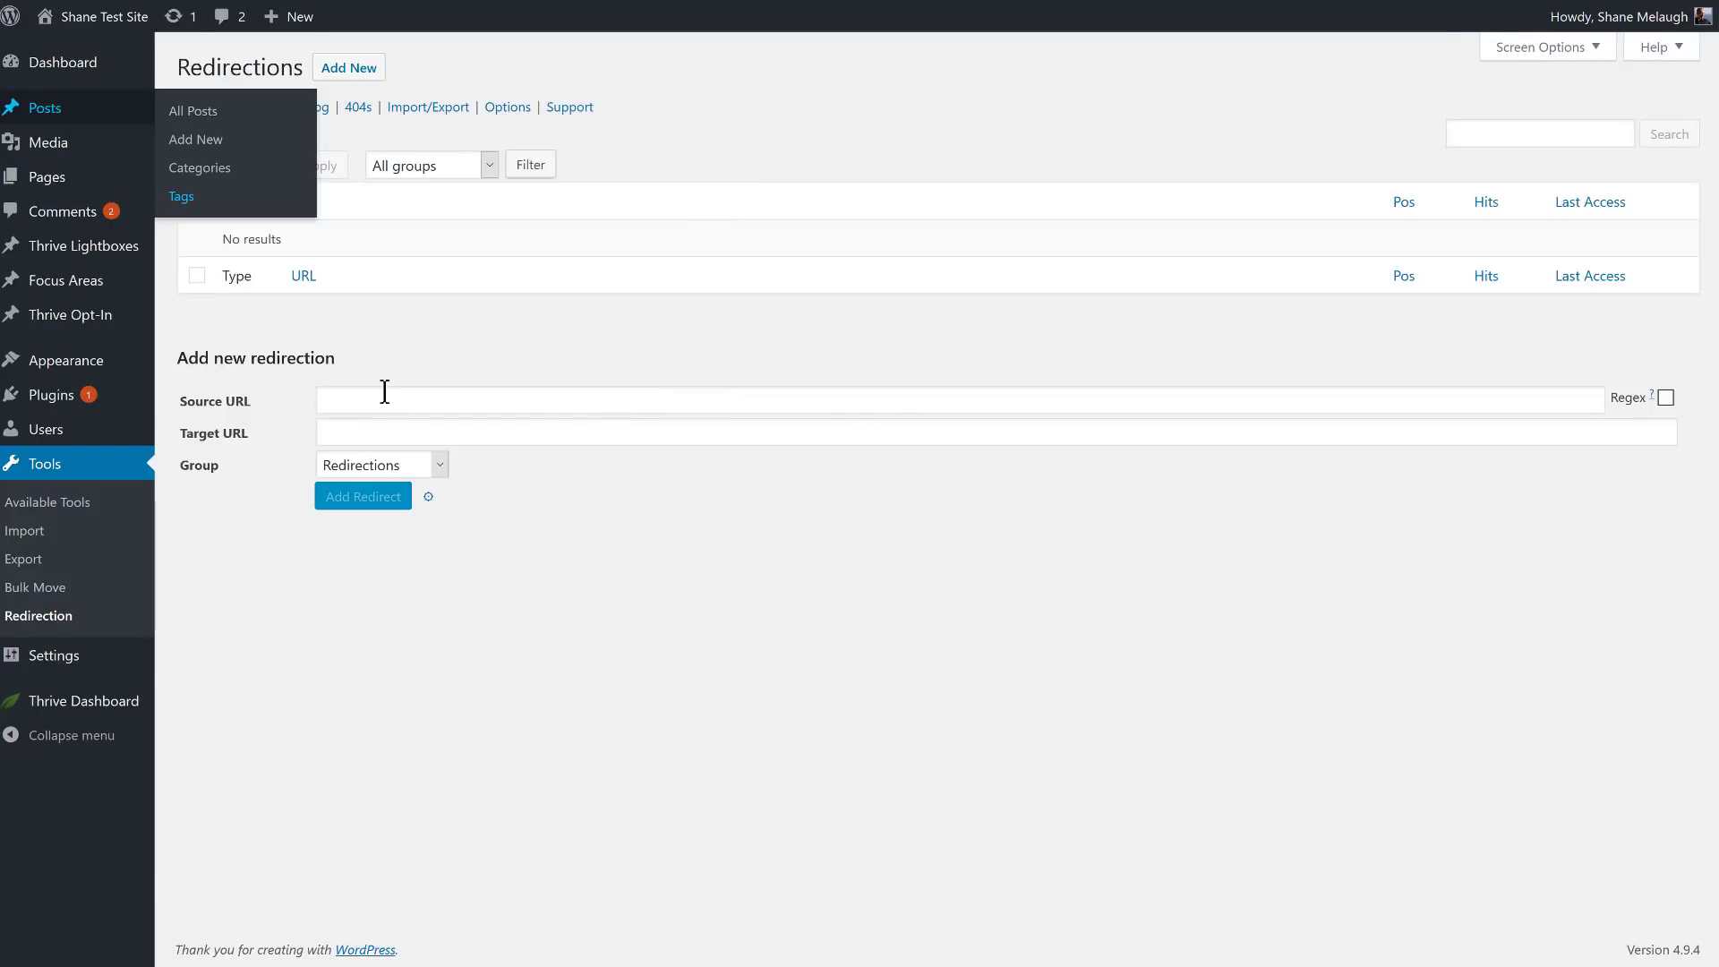
click(385, 394)
text(http://shane.mydemoblog.net/tag/challenge/)
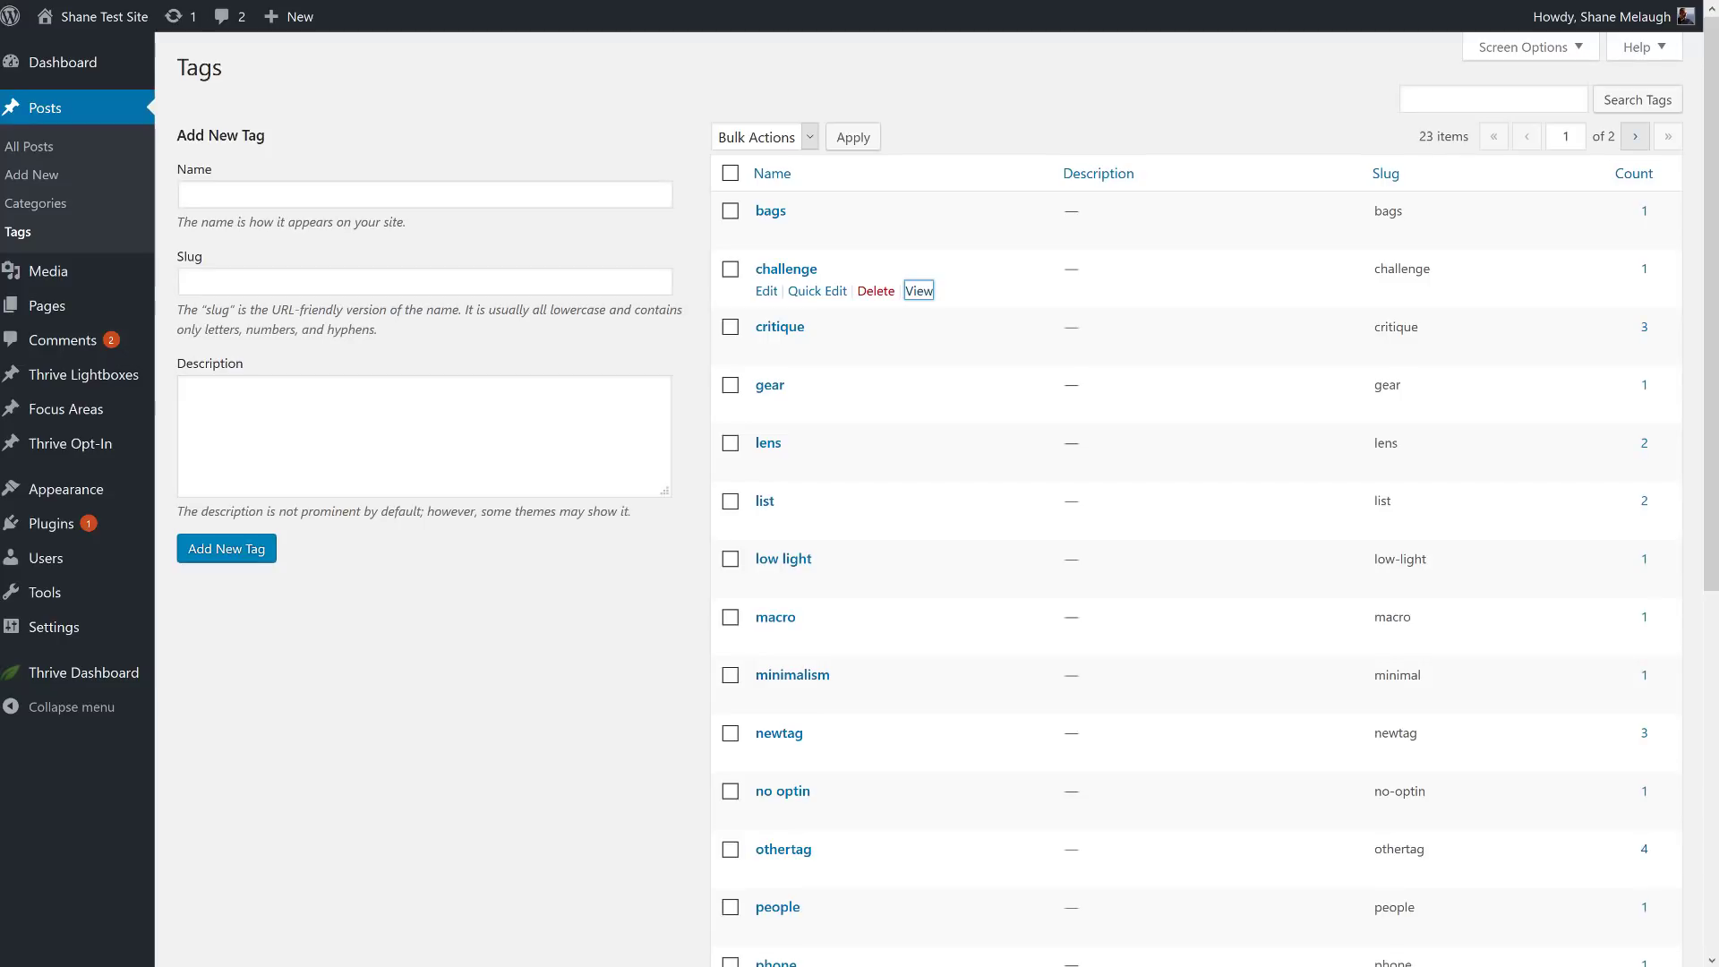
- Quick Edit the challenge tag's slug to challenges and save it
click(817, 291)
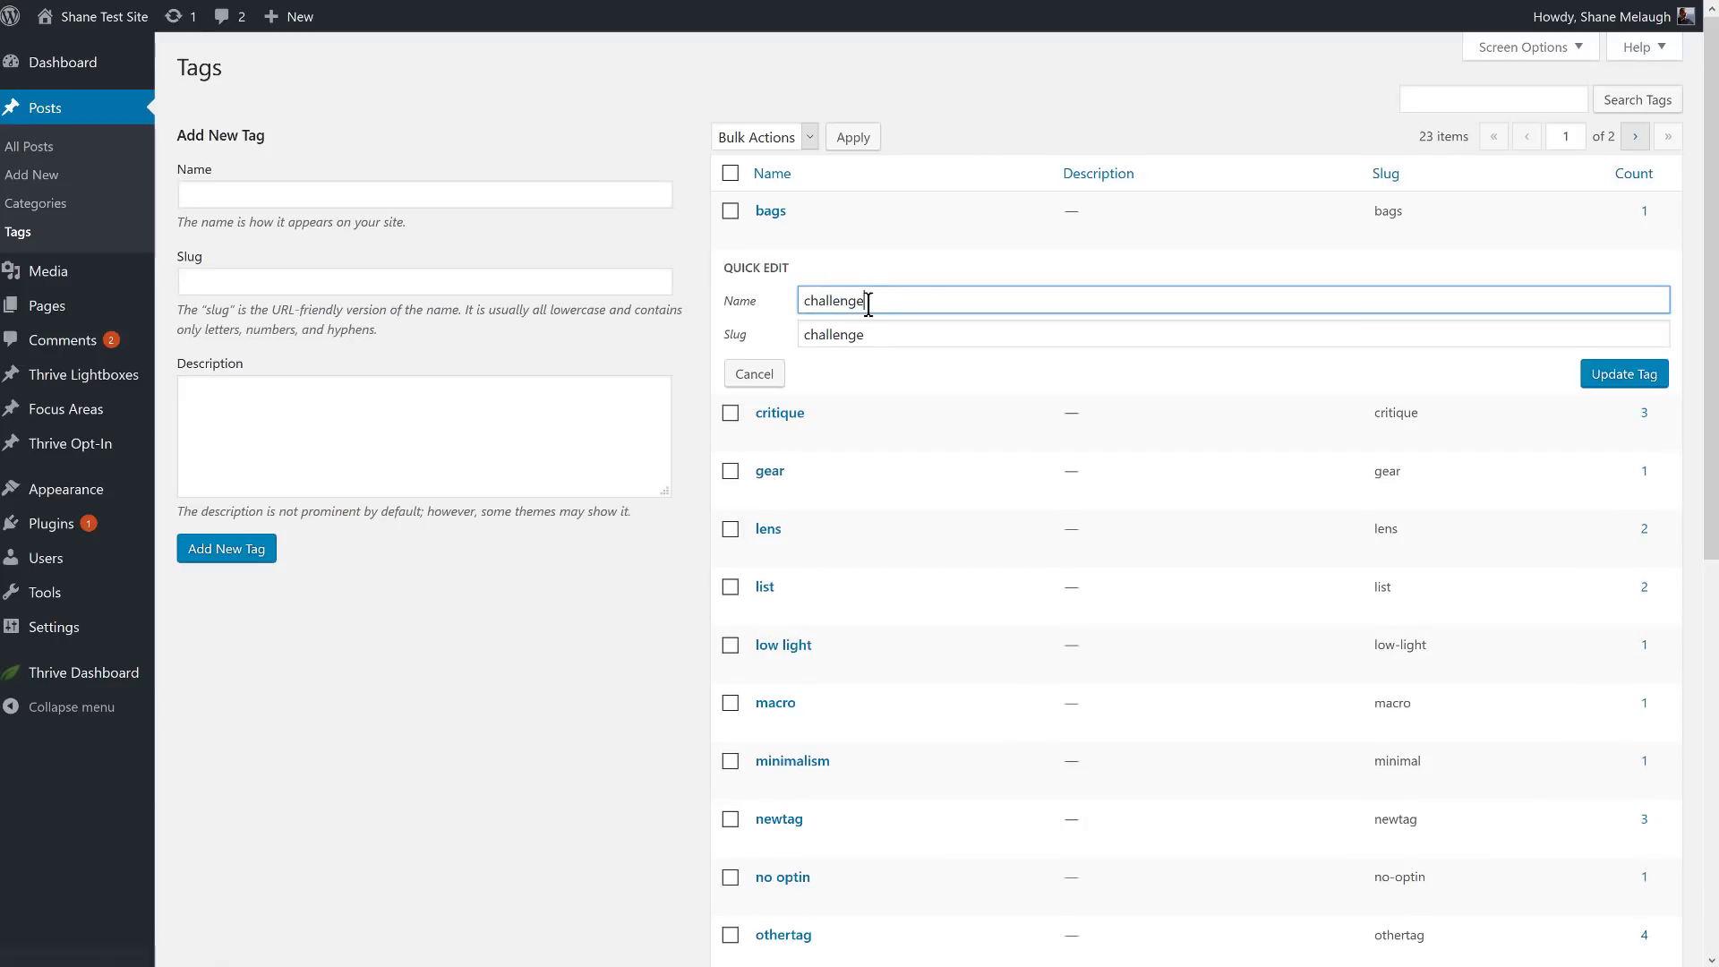
click(886, 333)
text(s)
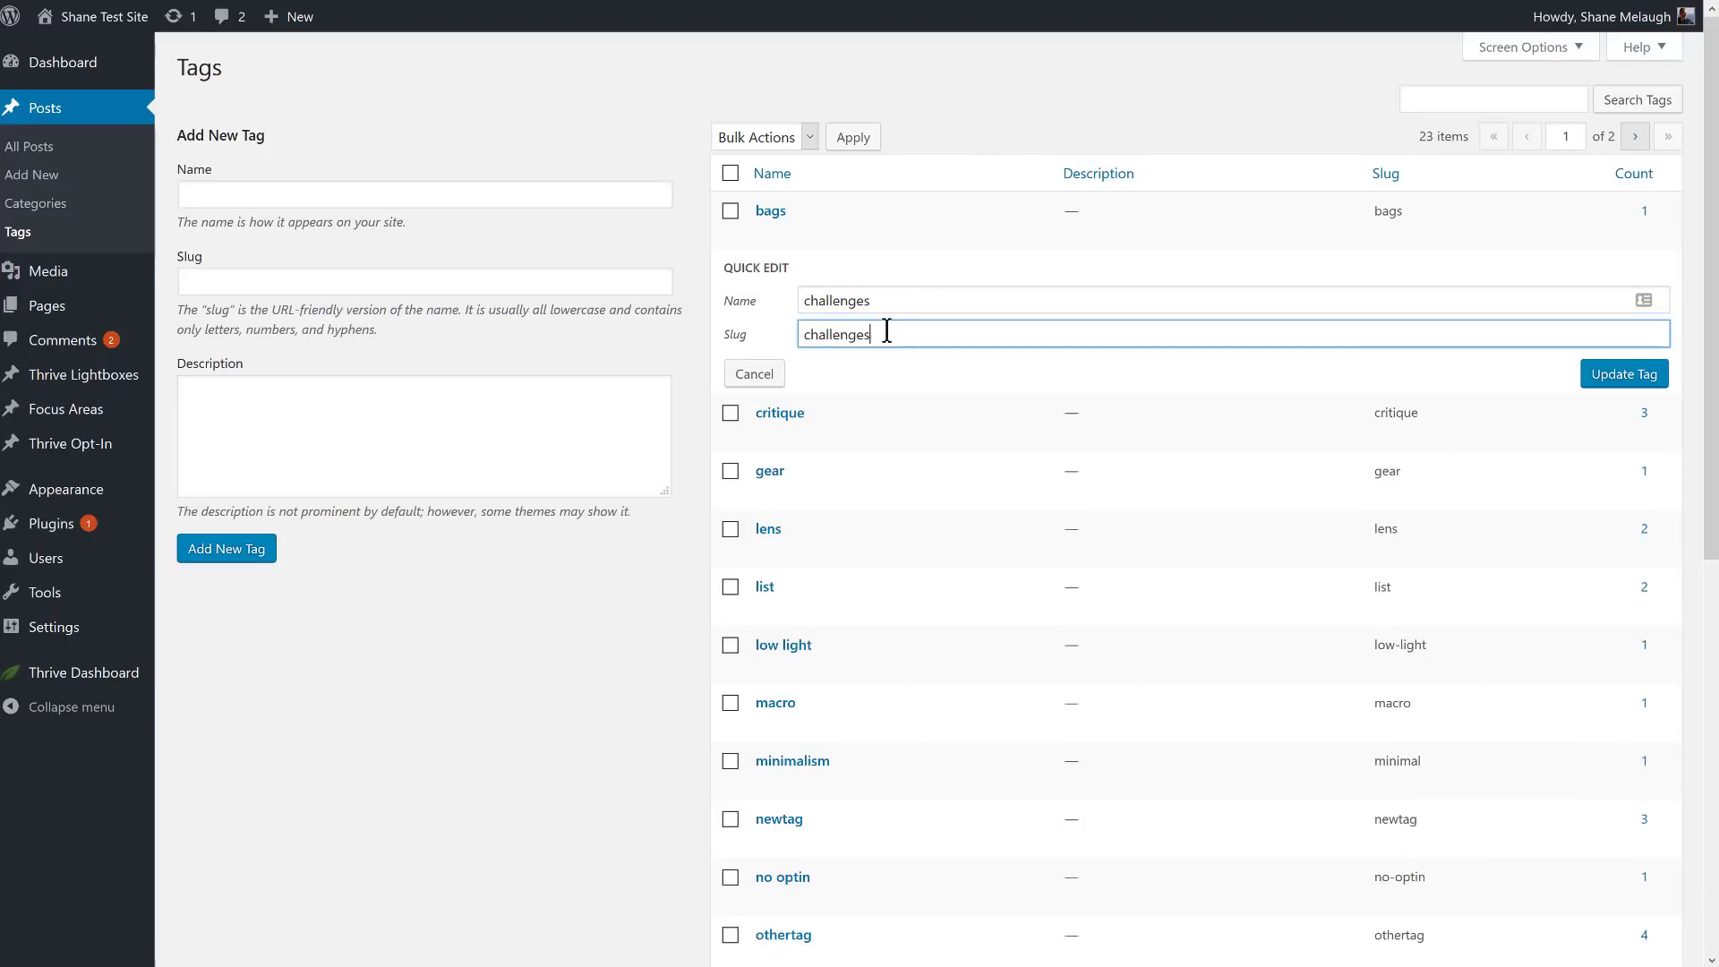
click(1603, 376)
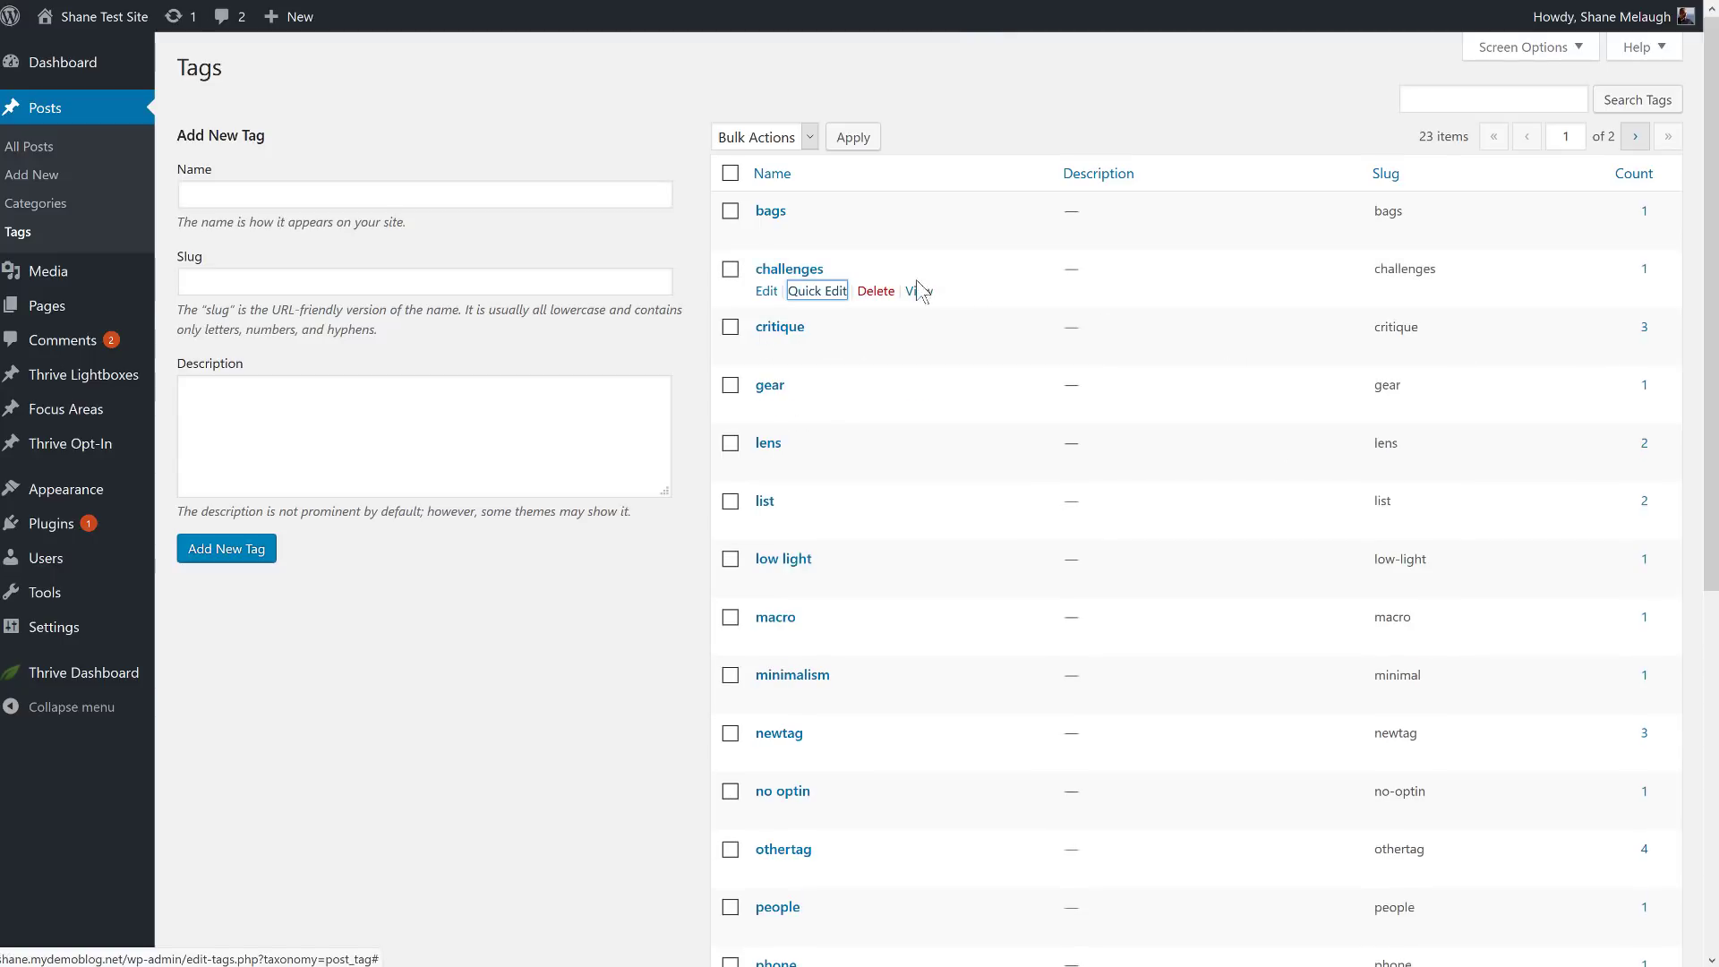
- Paste the new /tag/challenges/ link as Target URL and add the 301 redirect
right_click(917, 294)
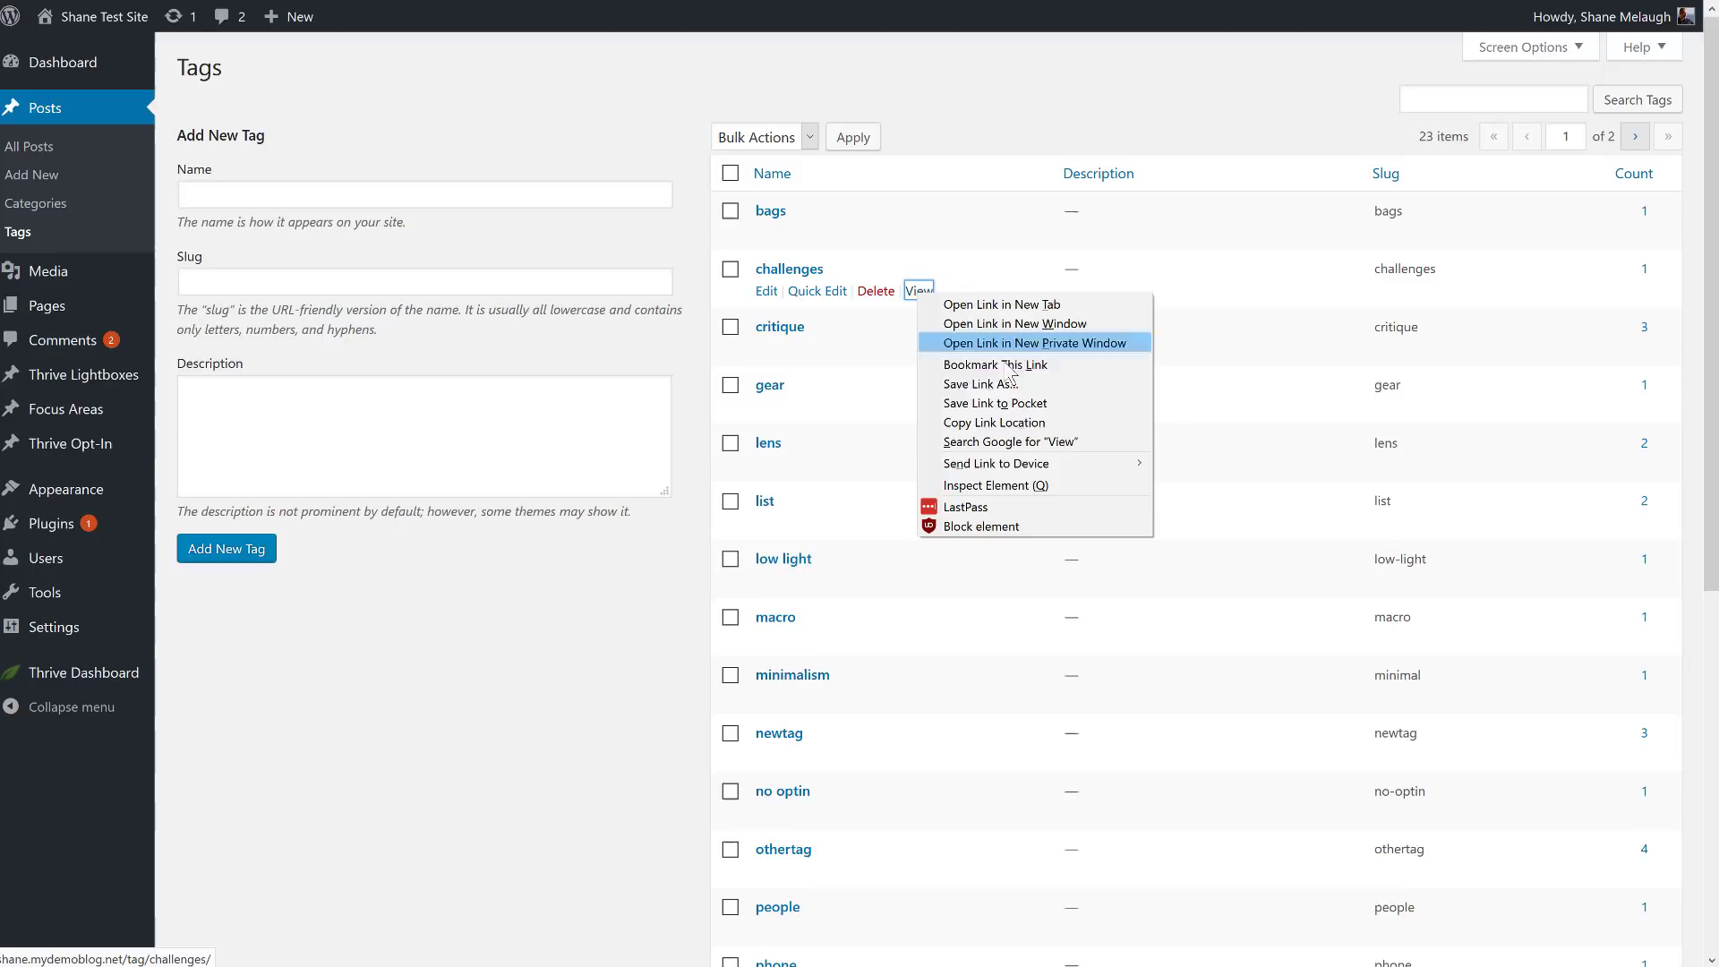
click(1048, 422)
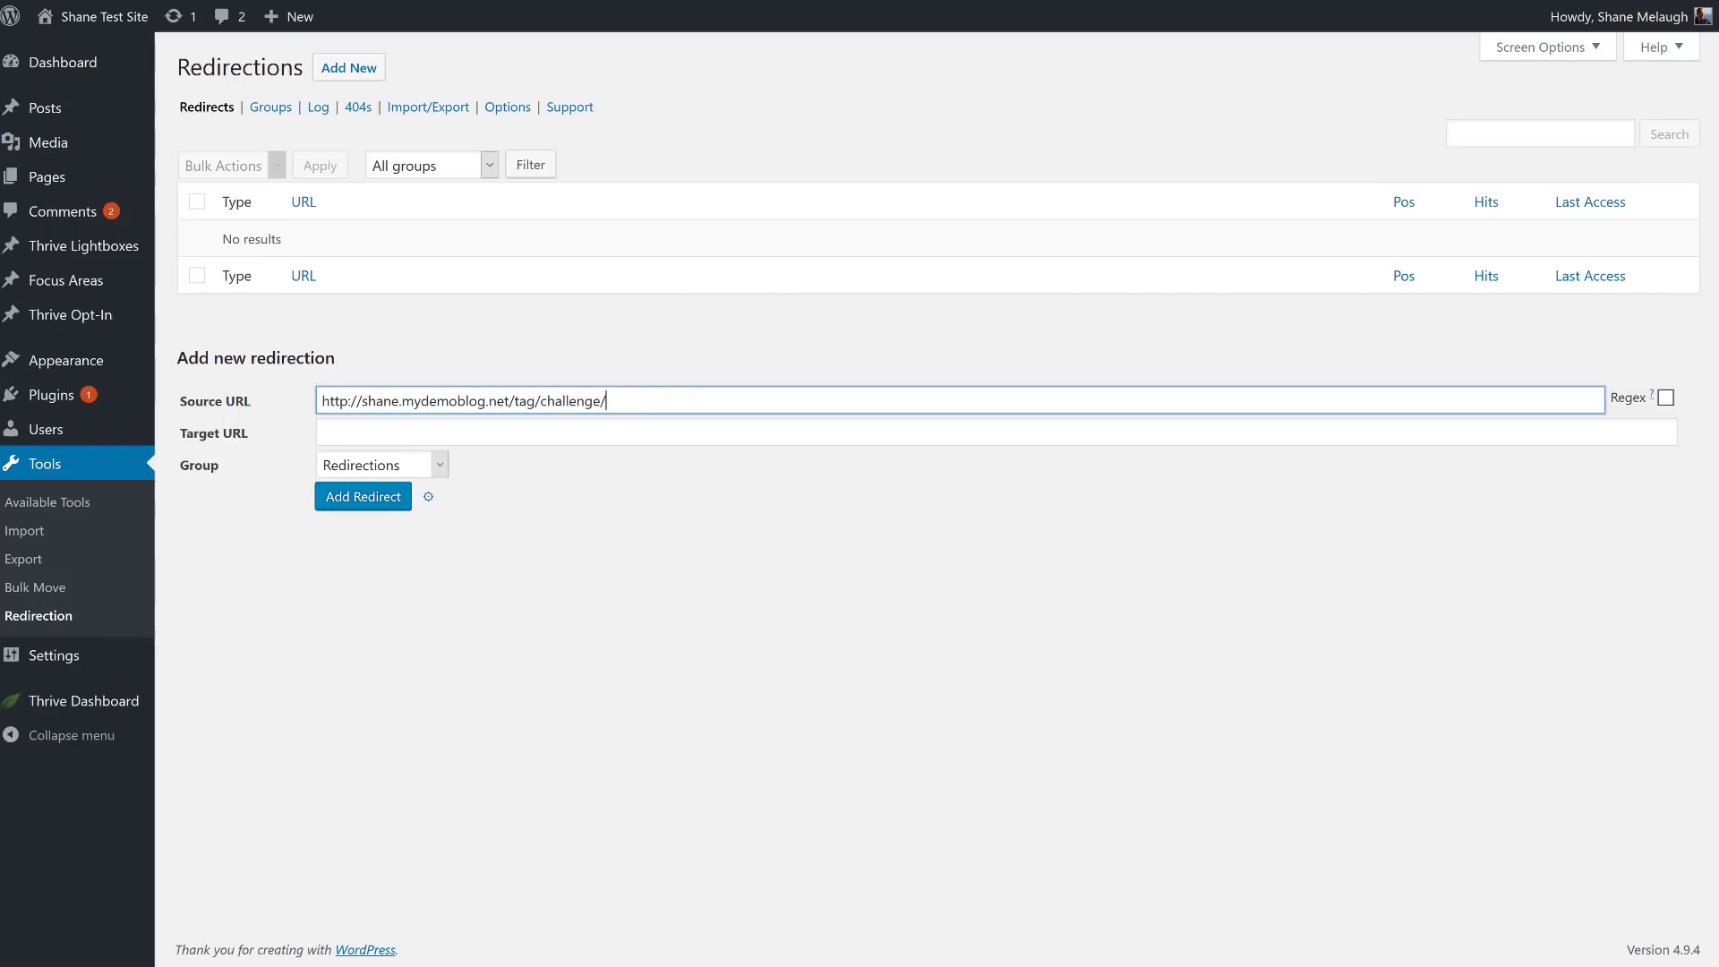
click(499, 434)
key(ctrl+v)
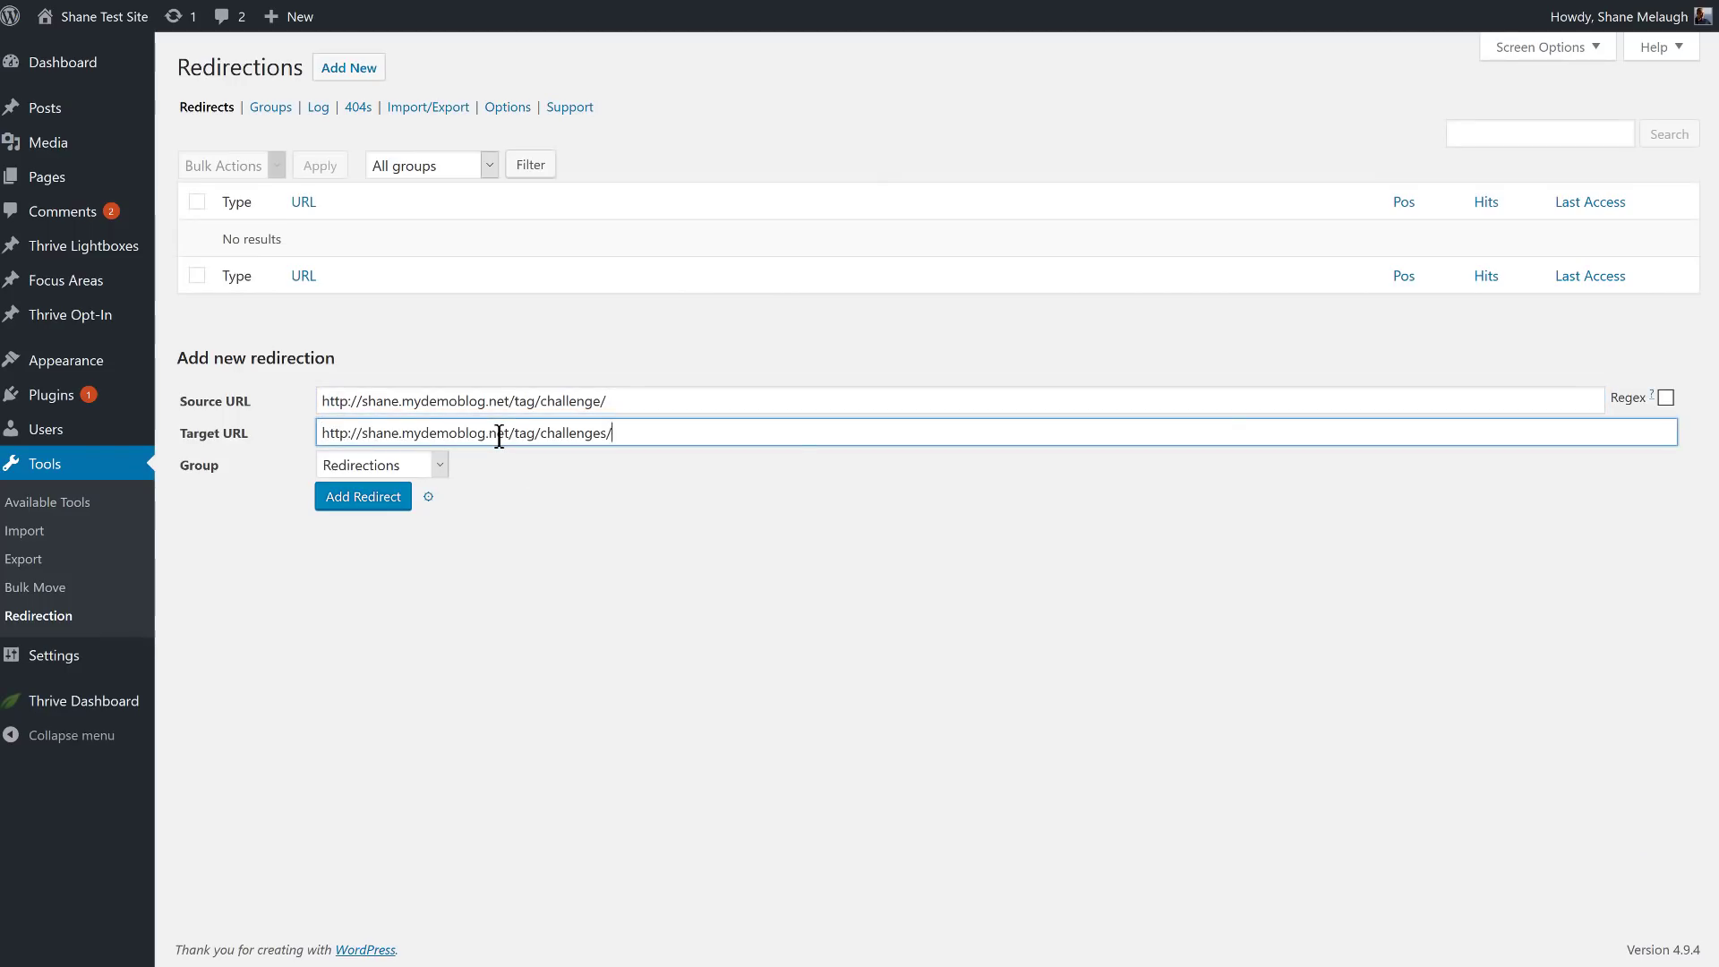
drag(612, 403, 391, 391)
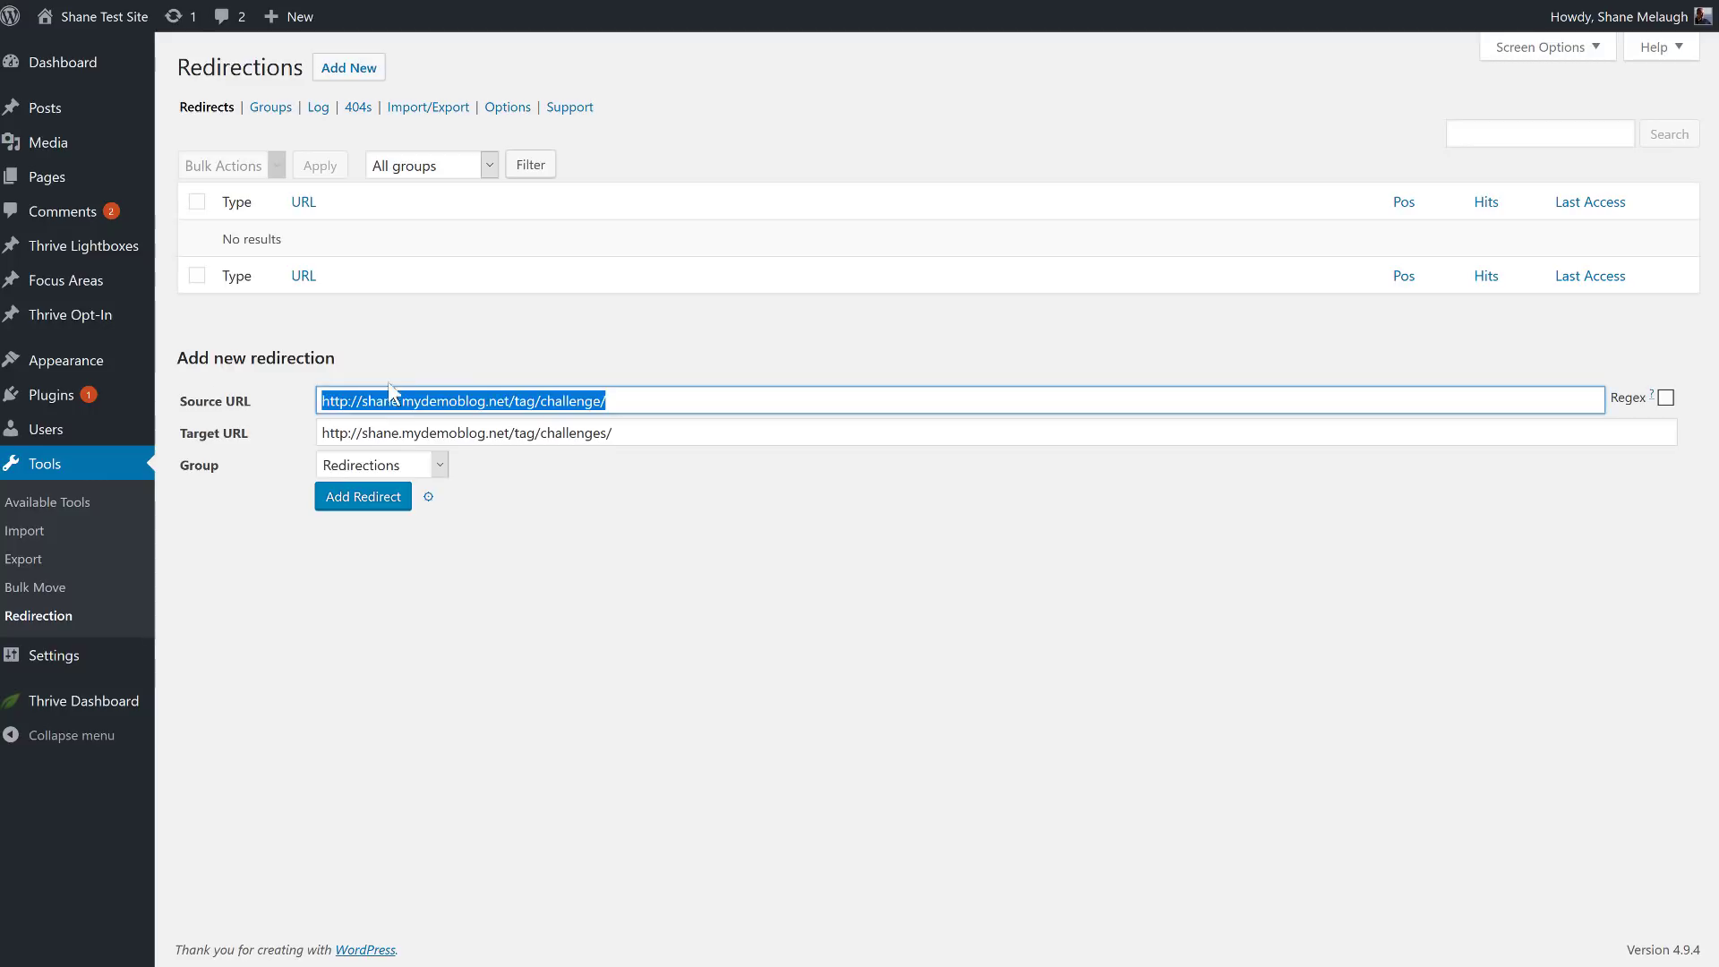
click(674, 348)
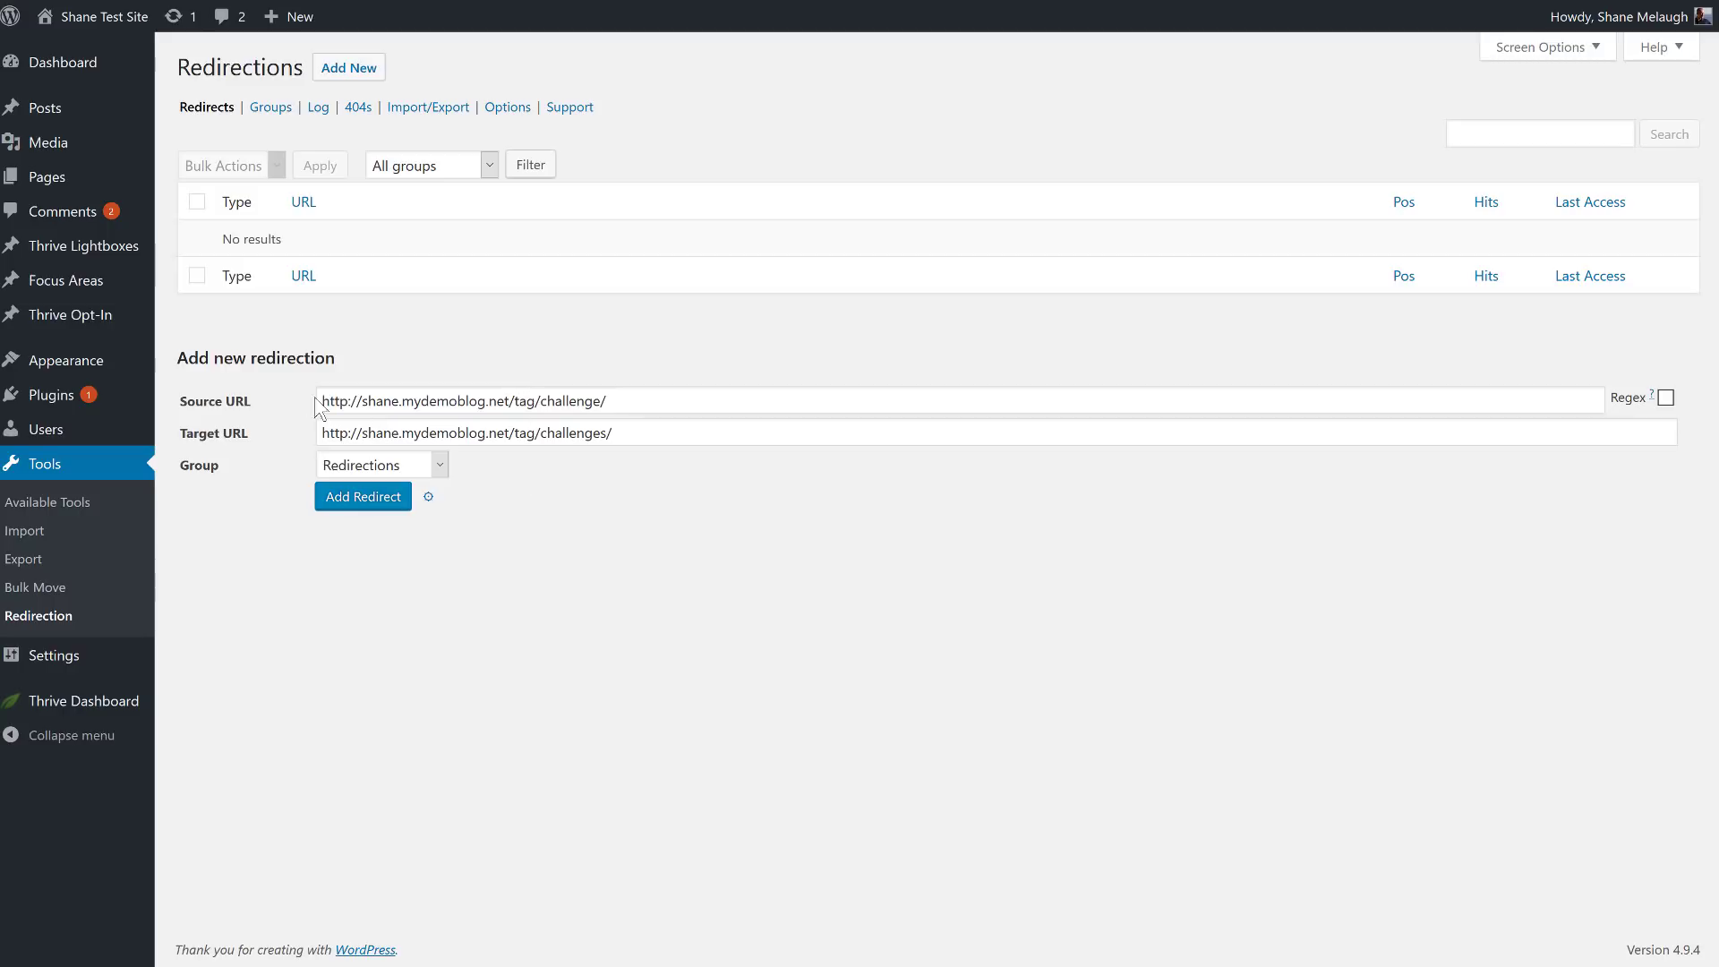
drag(318, 408, 594, 391)
click(545, 429)
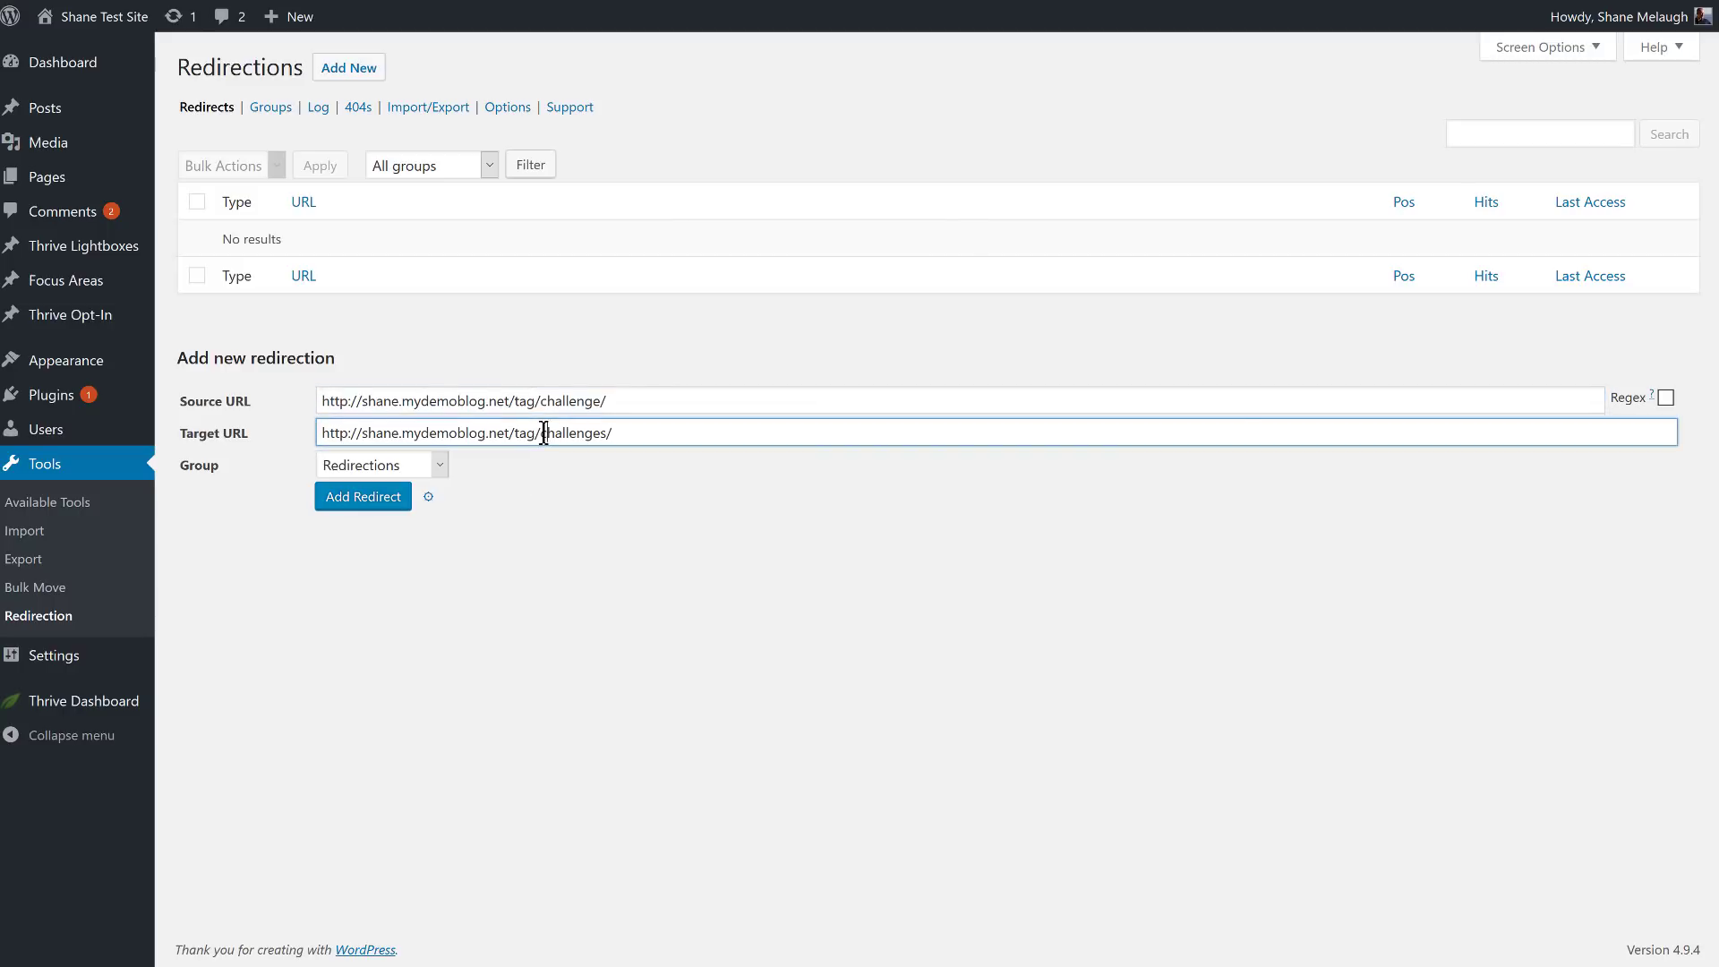
click(344, 509)
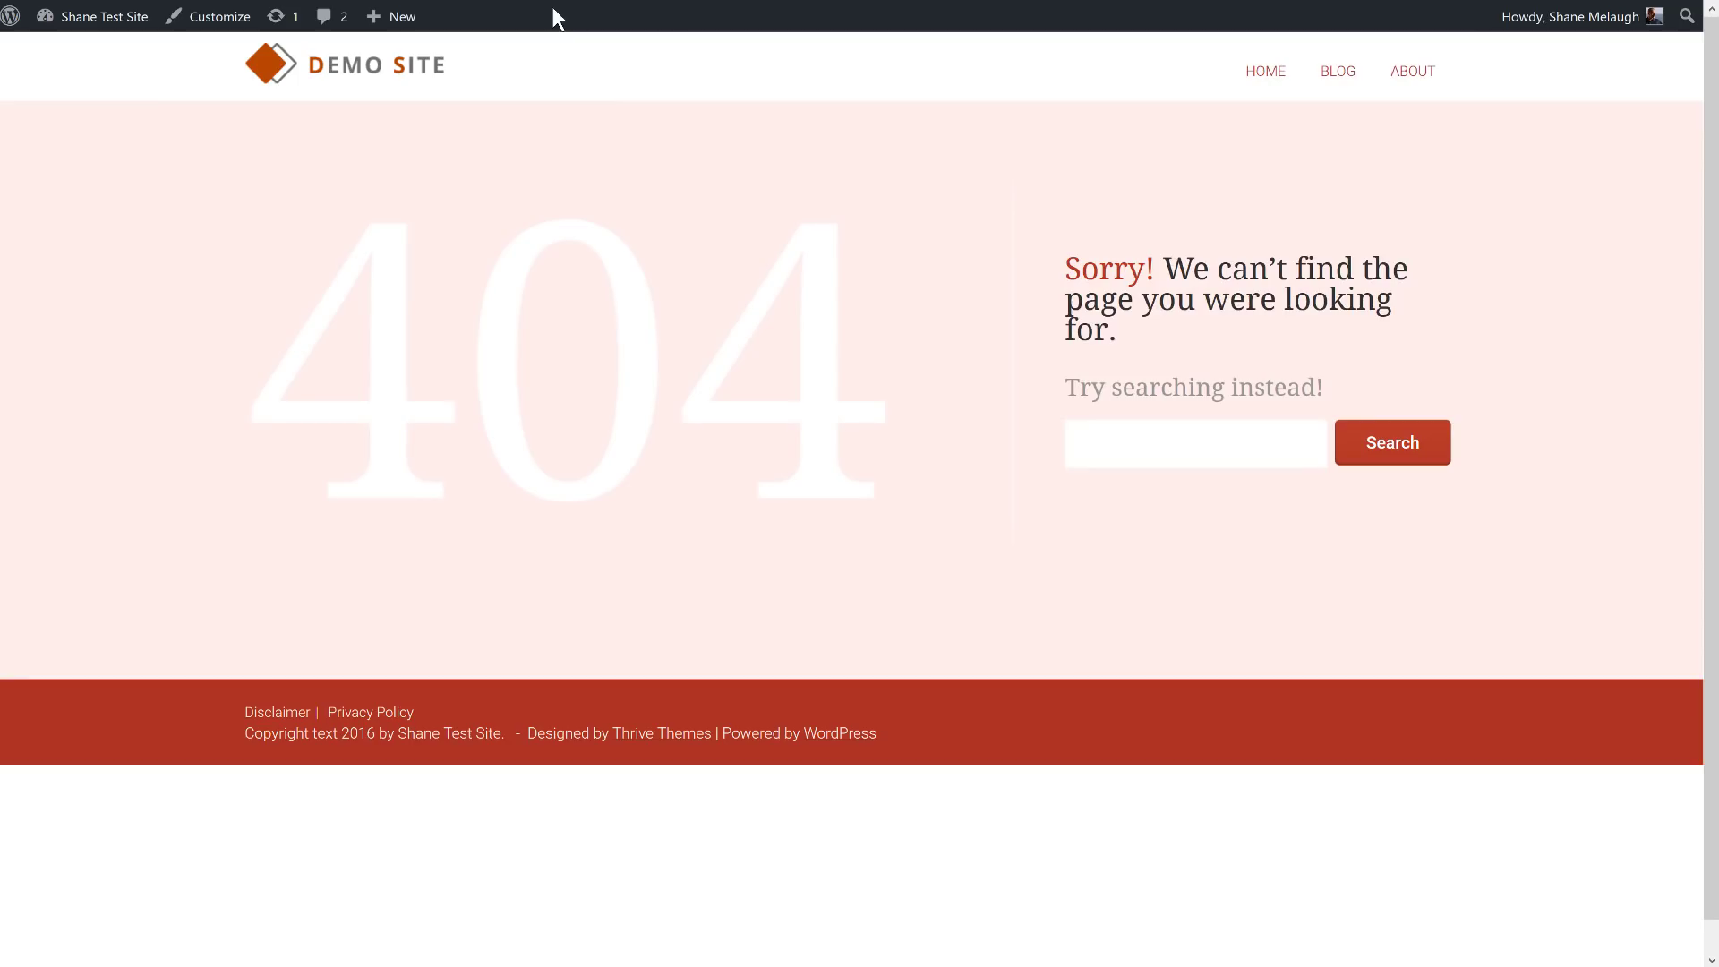
- Load the old /tag/challenge/ address to verify it lands on the challenges archive
key(ctrl+v)
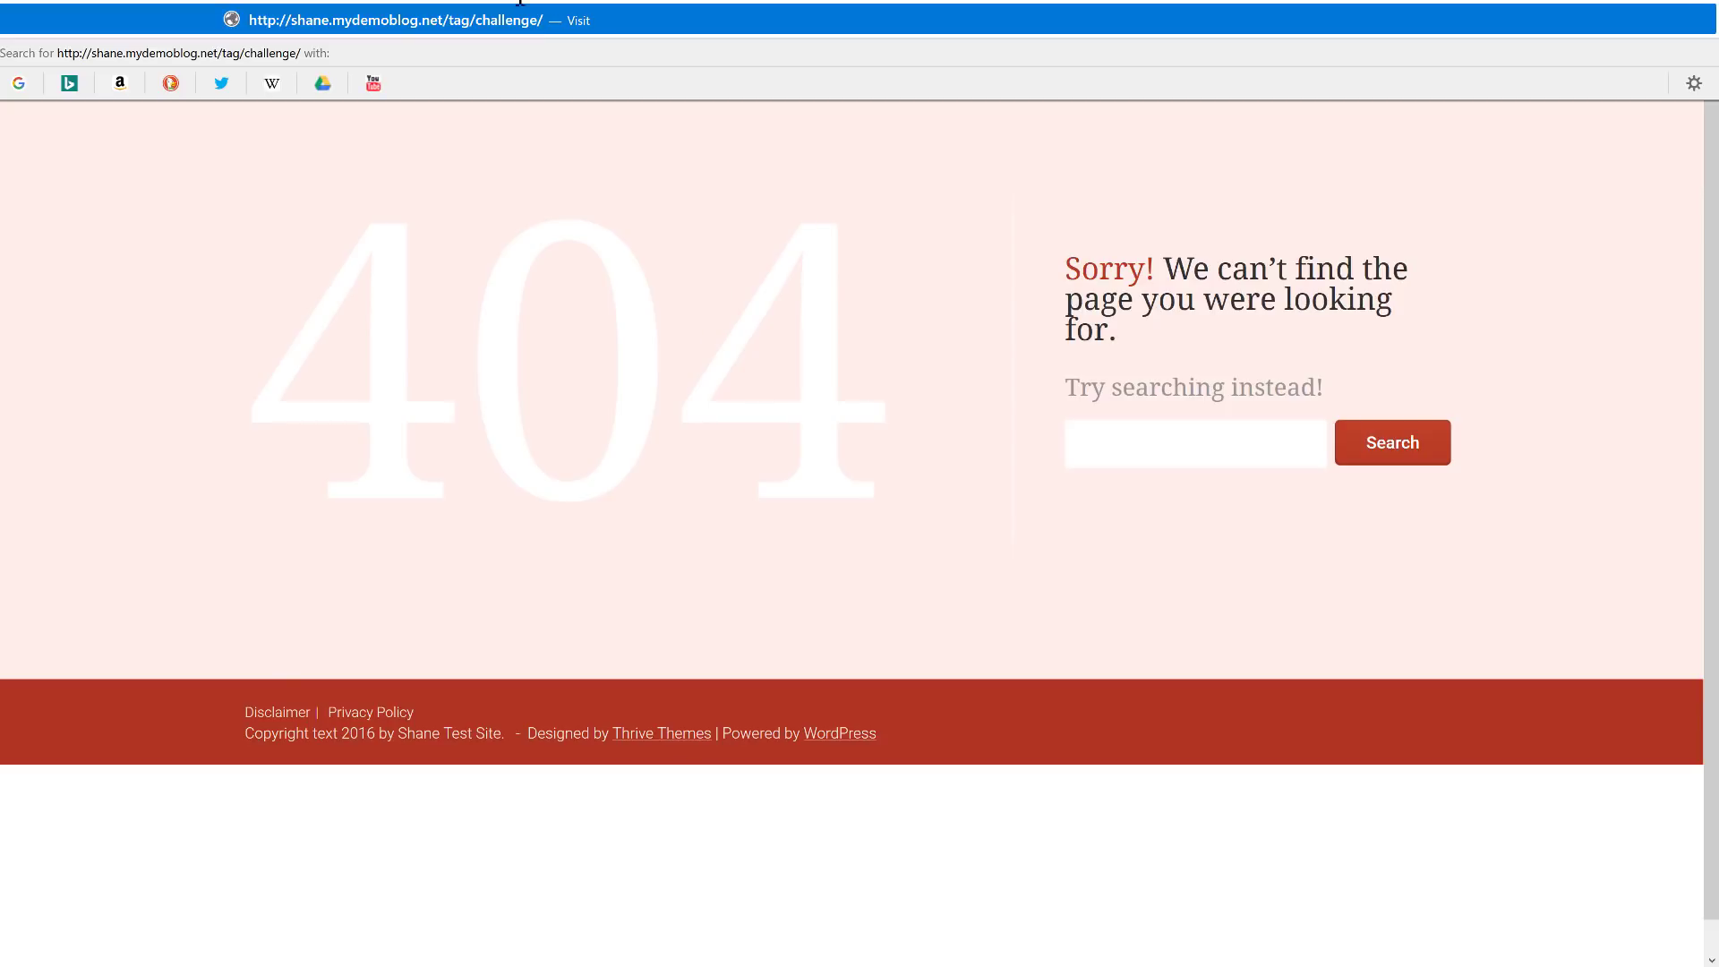
key(Return)
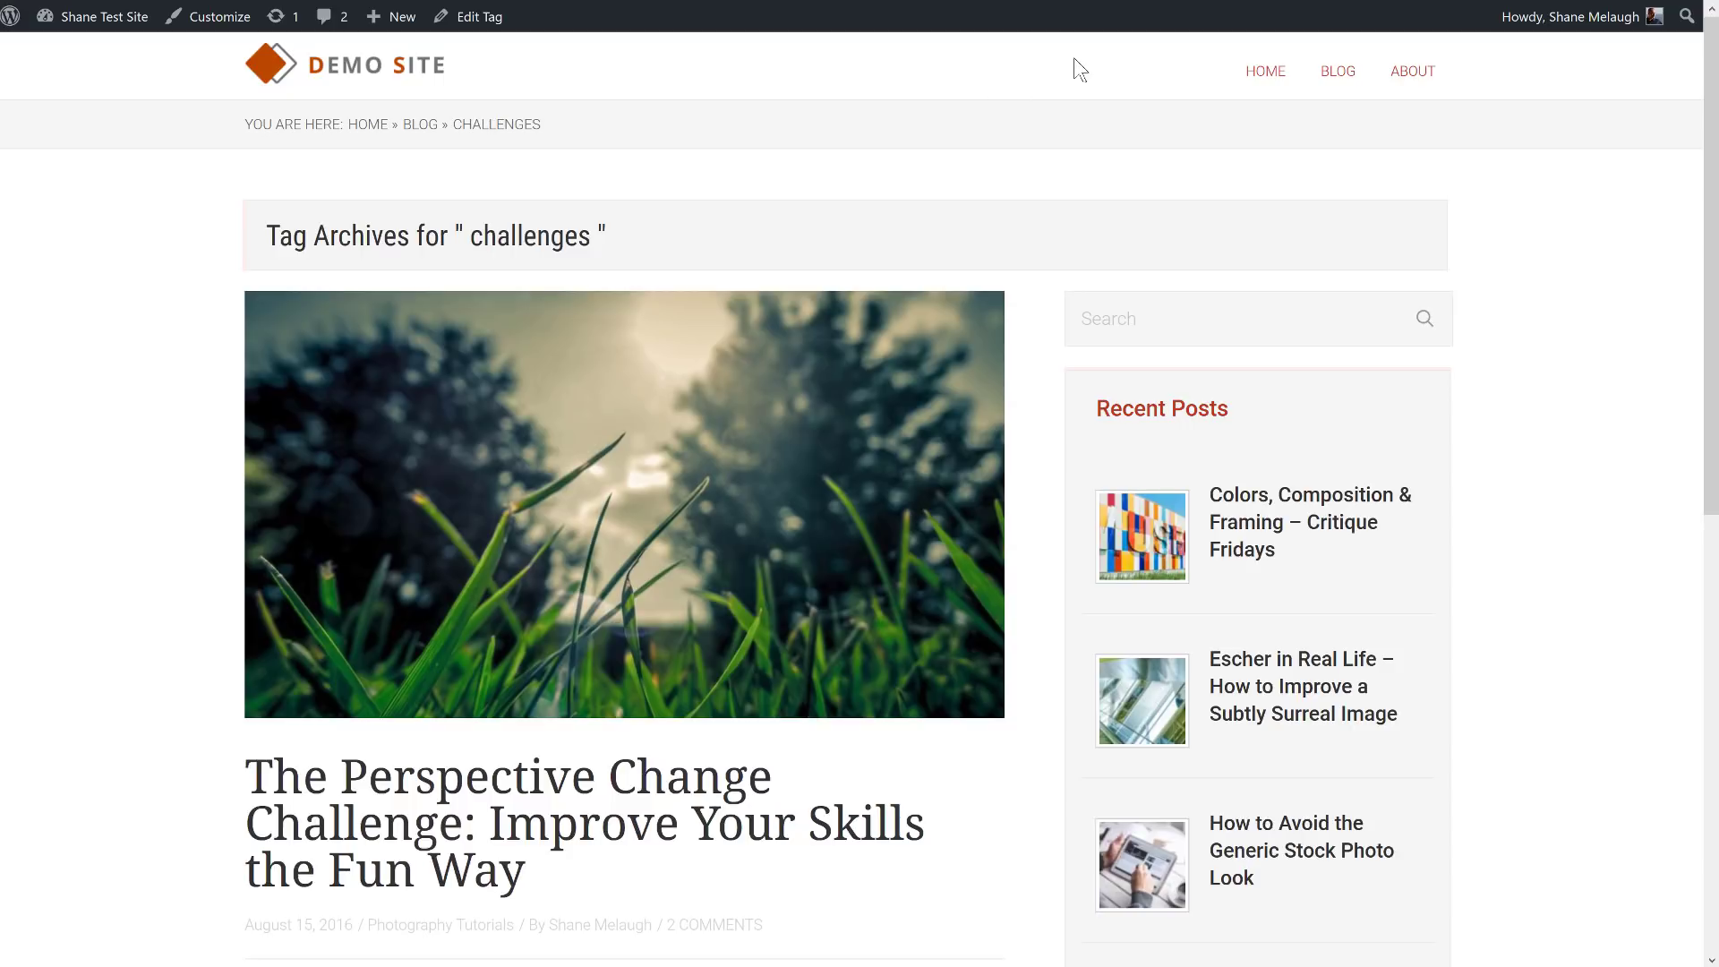
- Return to the admin Tags list and open the Bulk Move Posts tool
key(alt+Left)
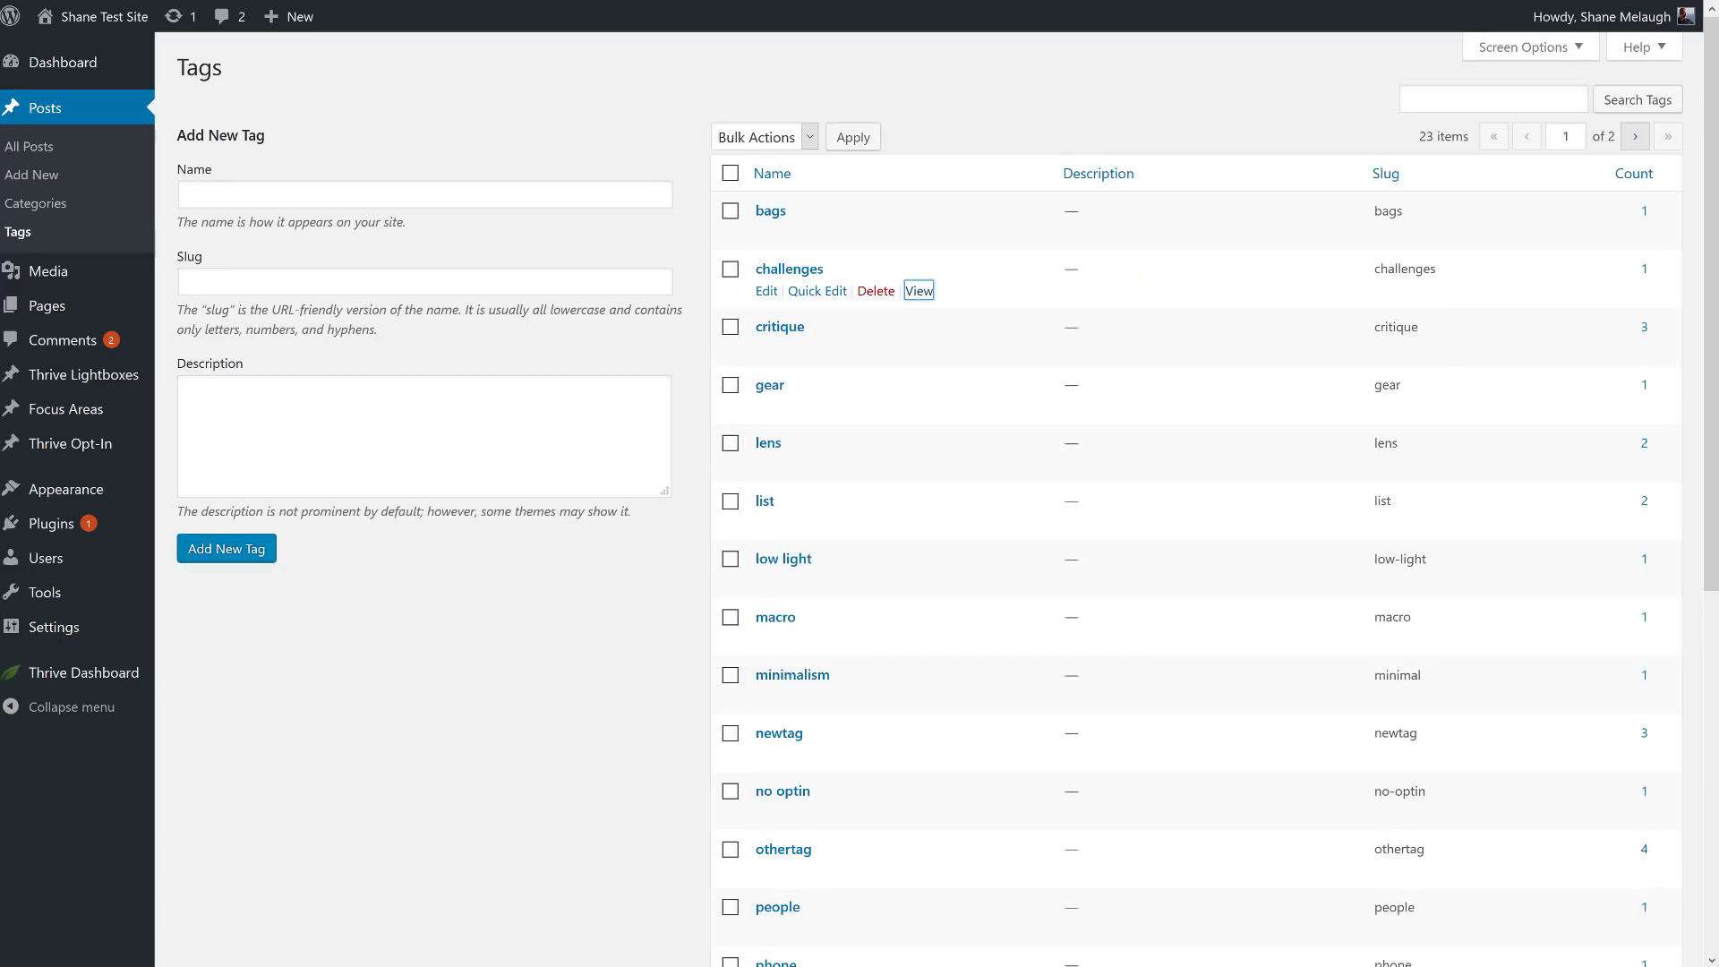
click(583, 689)
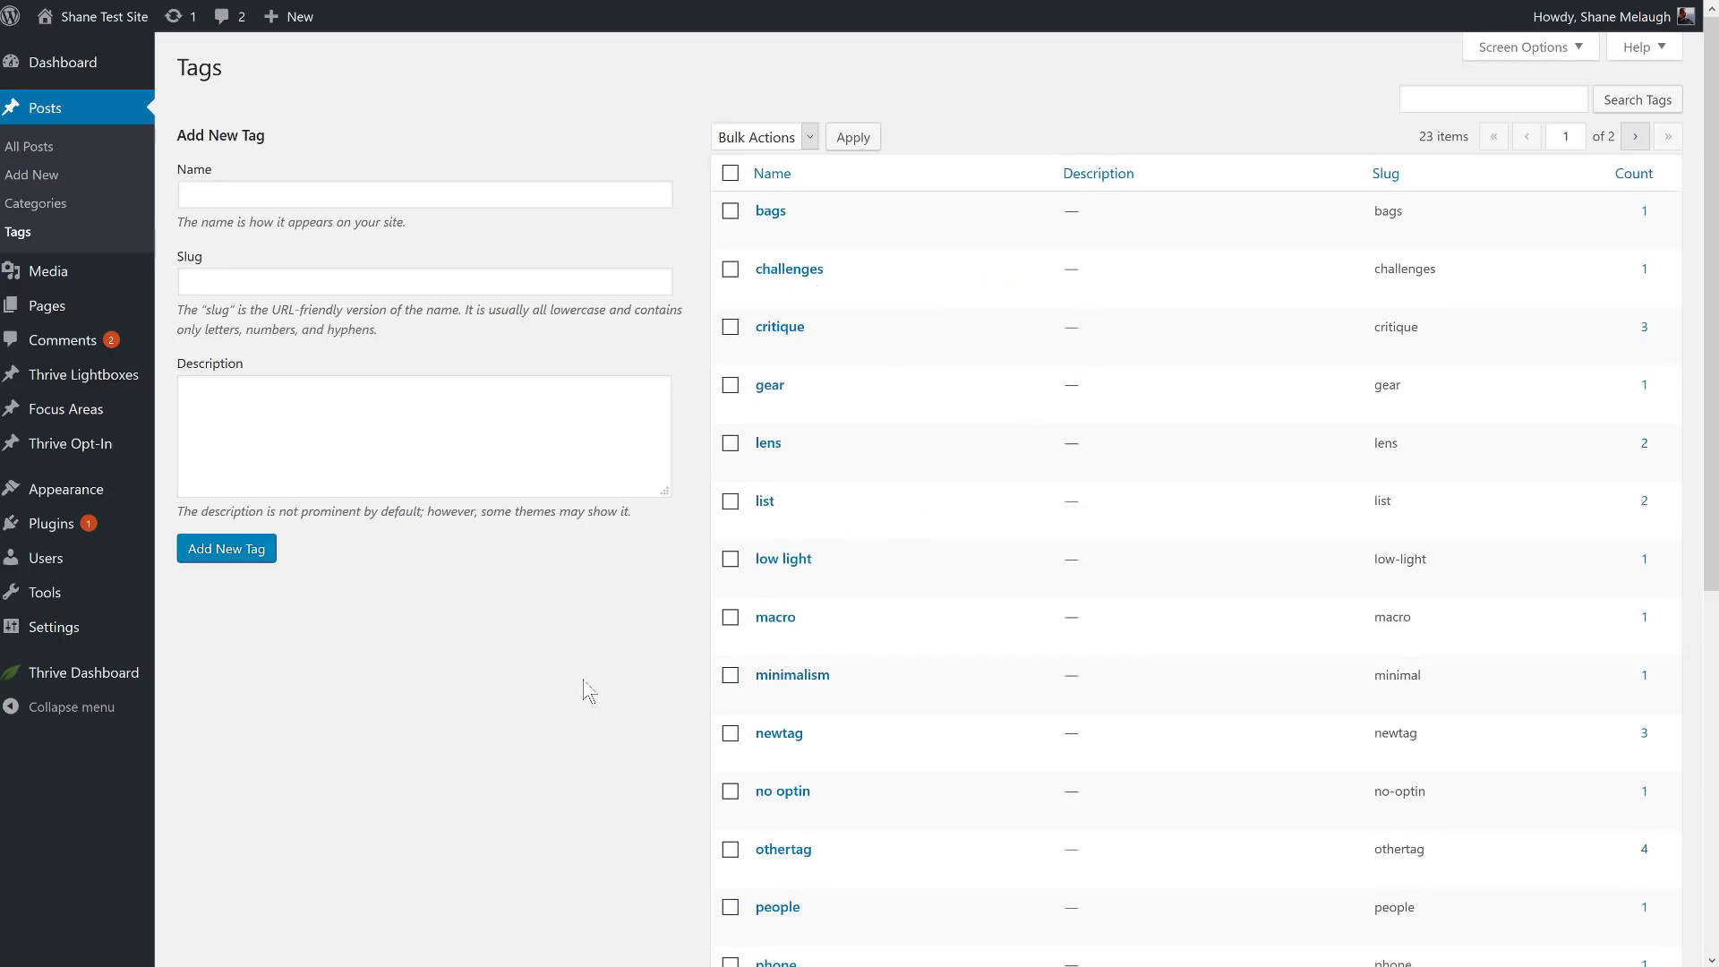
scroll(1036, 576, down, 3)
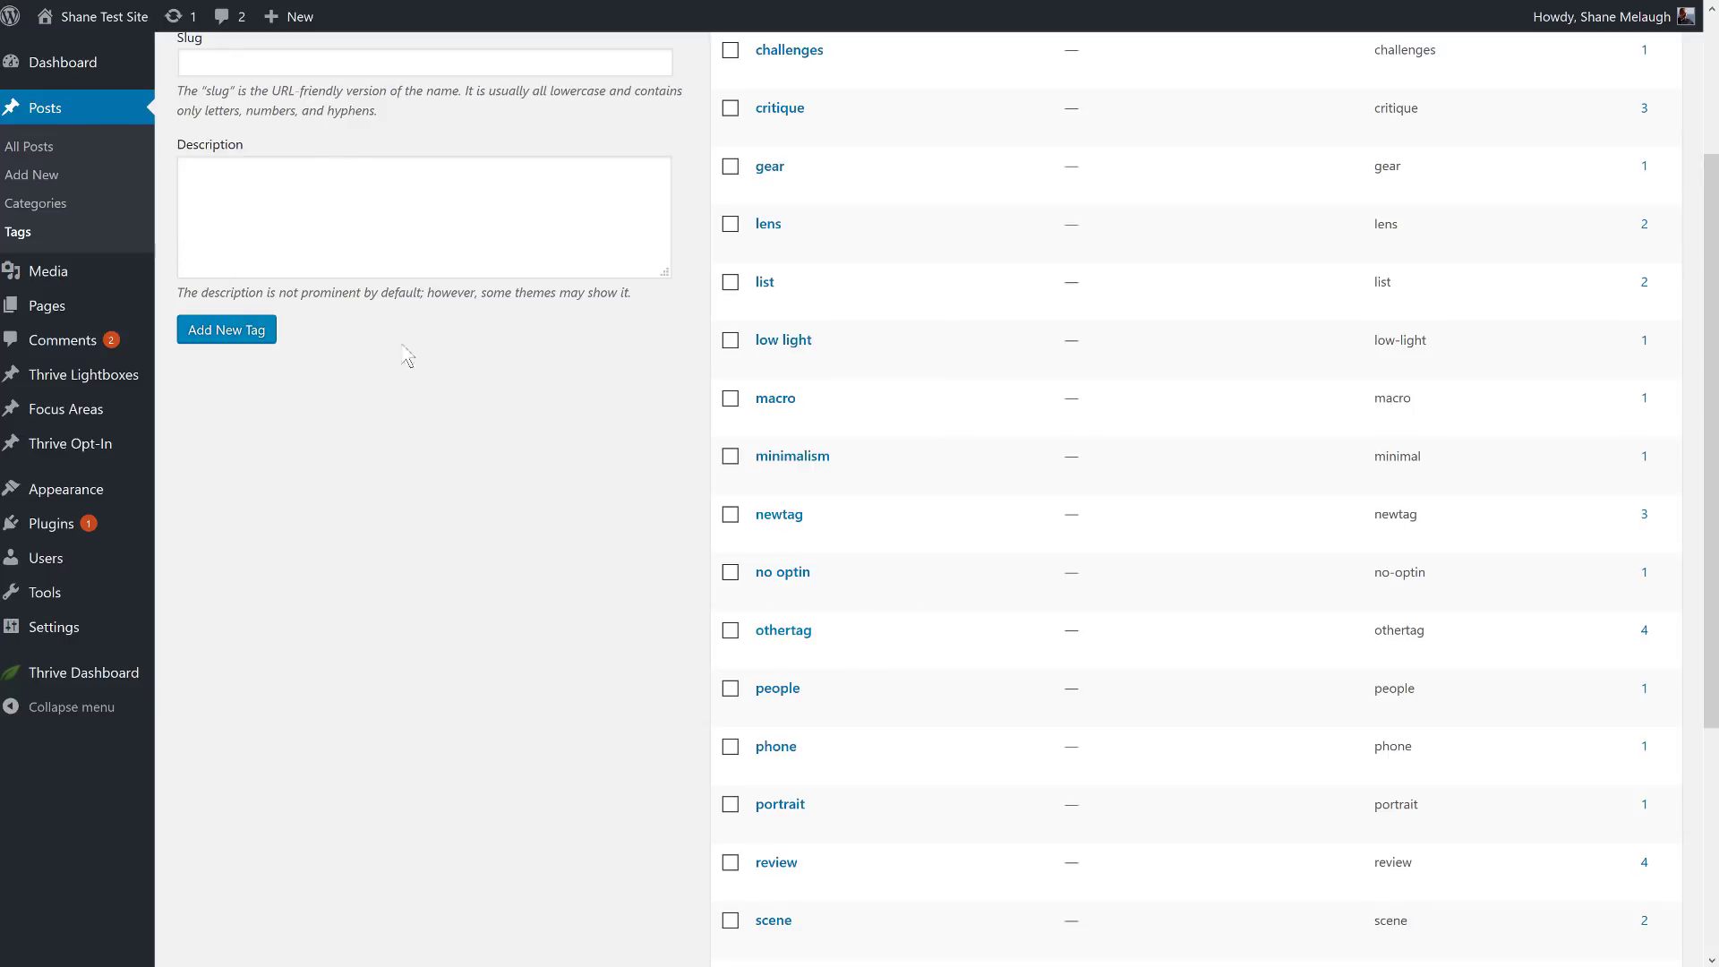
mouse_move(80, 592)
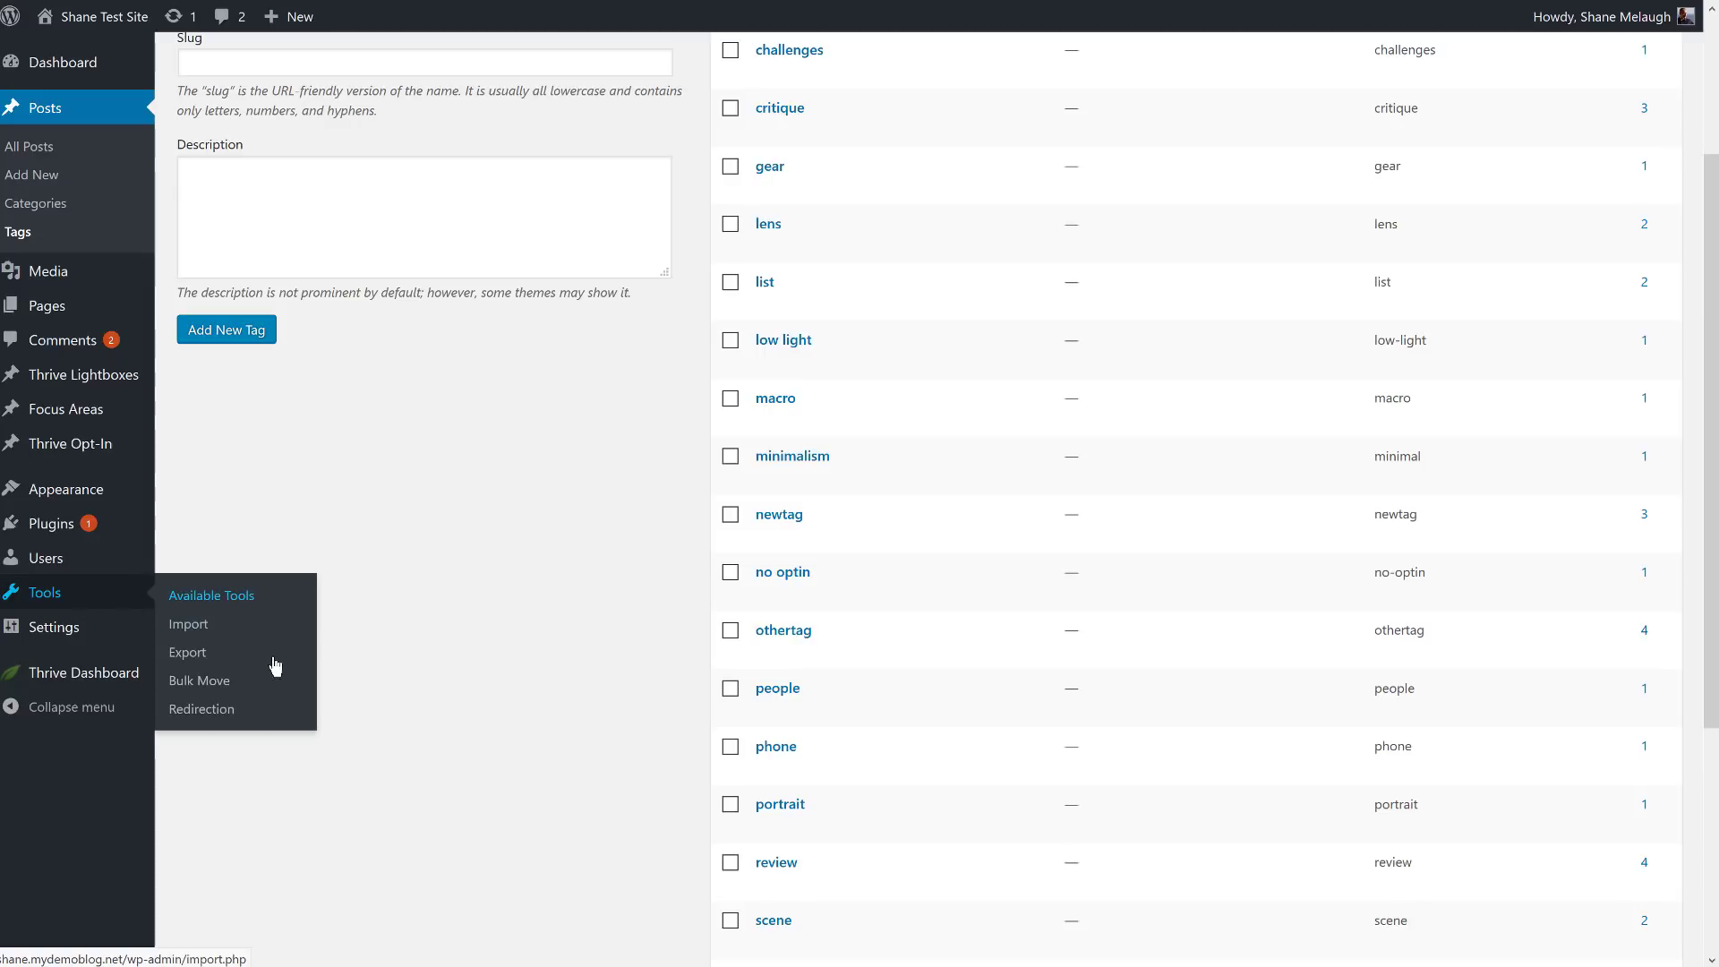
click(251, 687)
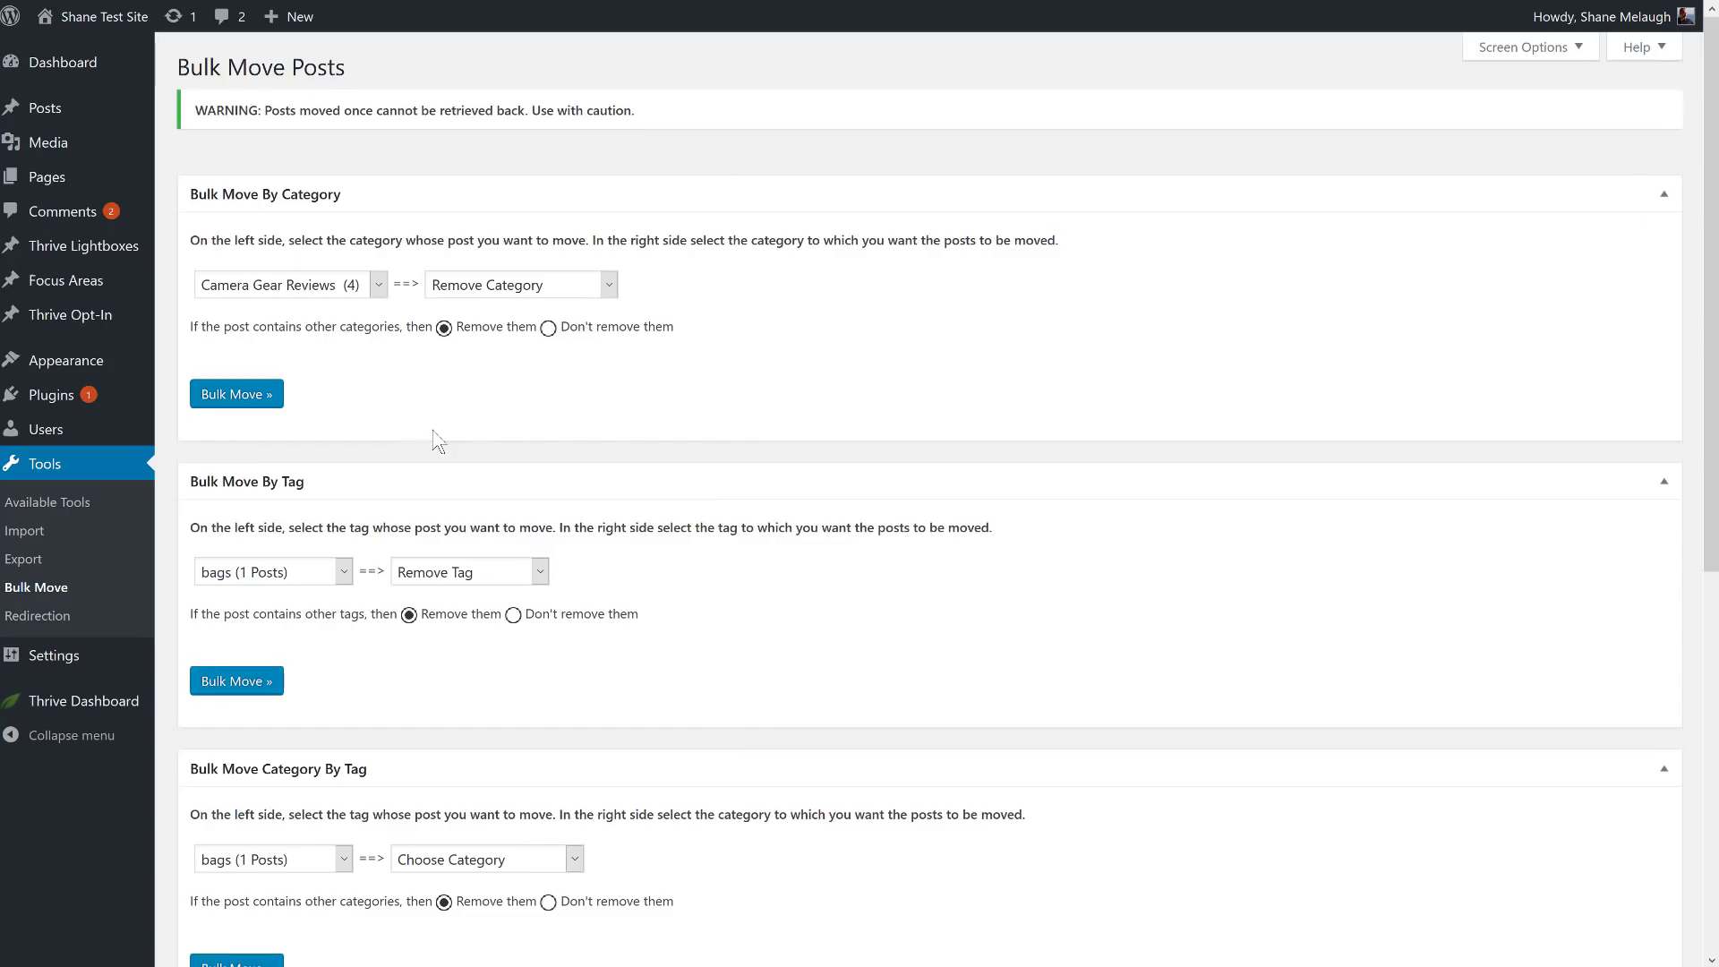
scroll(387, 427, down, 1)
- Set Bulk Move By Tag from newtag (3 Posts) to othertag (4 Posts), keeping other tags
click(281, 464)
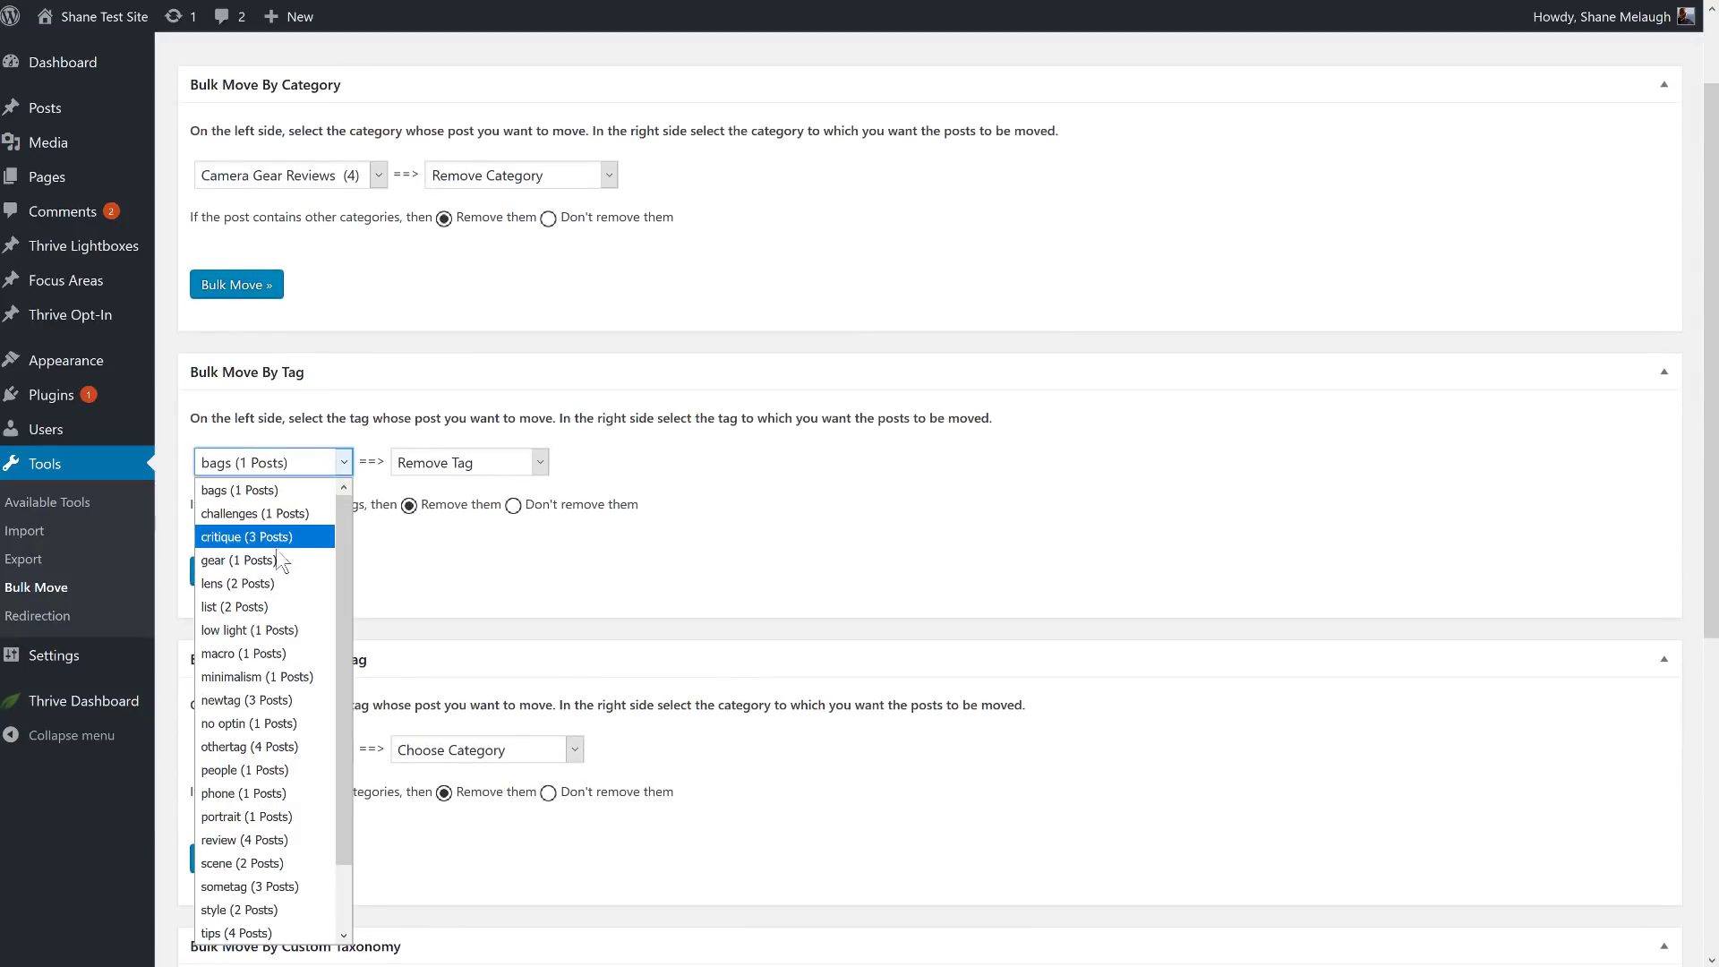
click(269, 700)
click(493, 465)
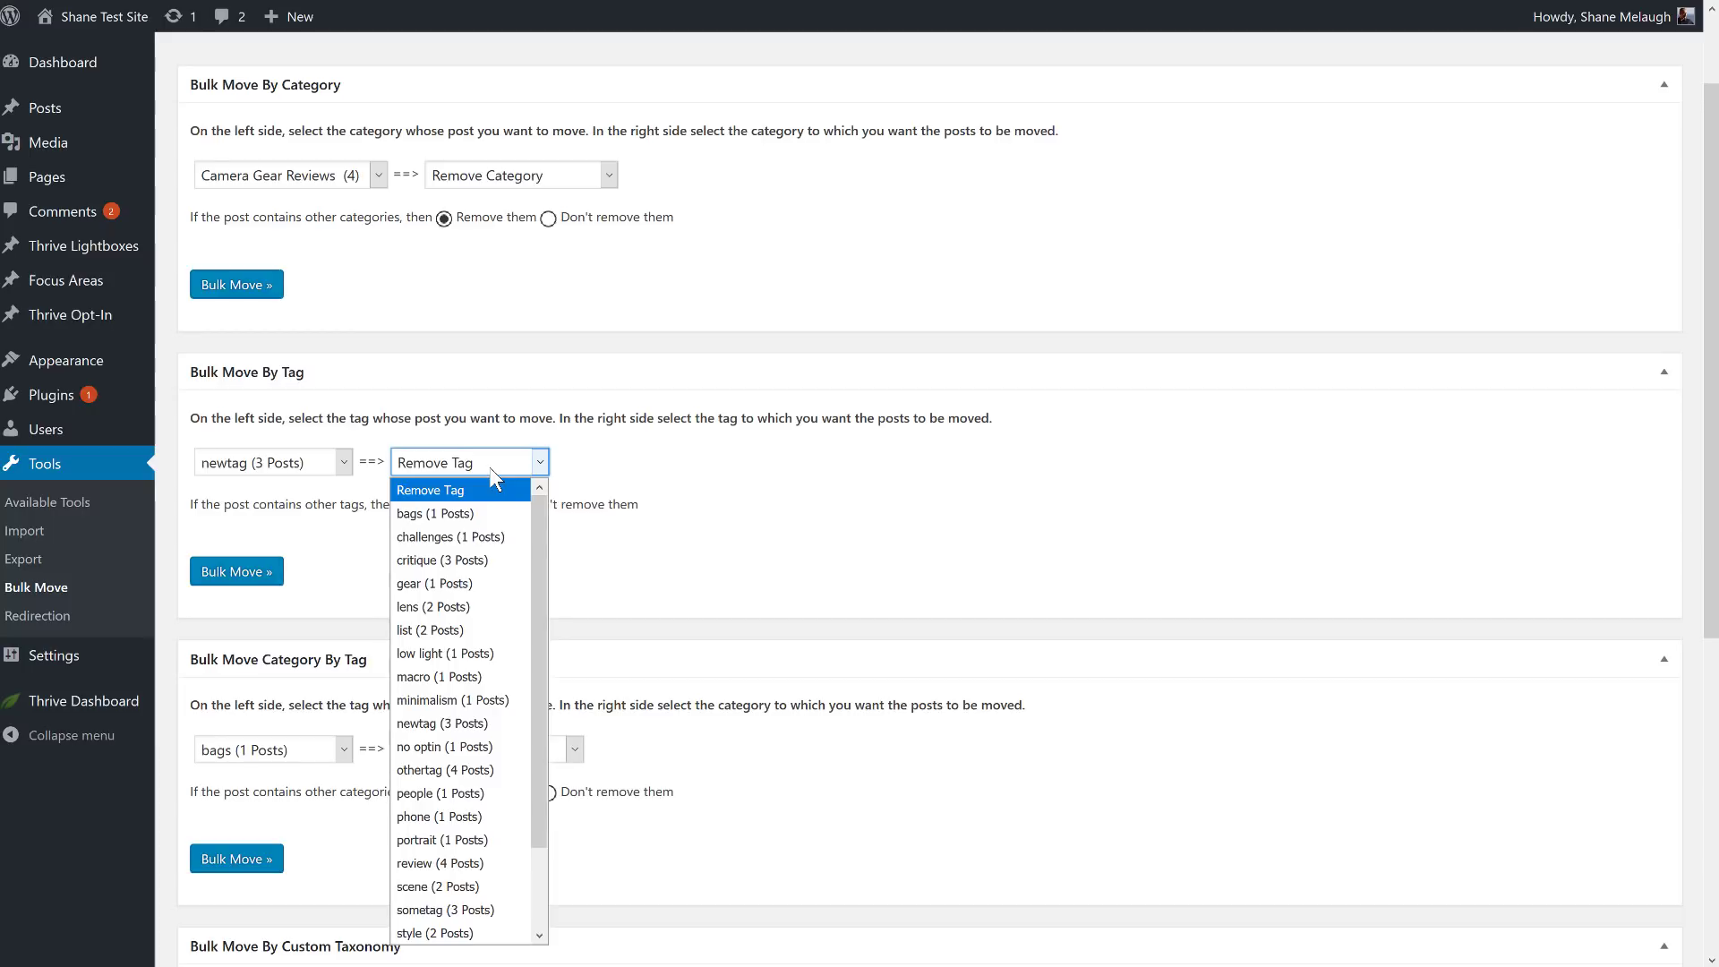
click(495, 774)
click(513, 505)
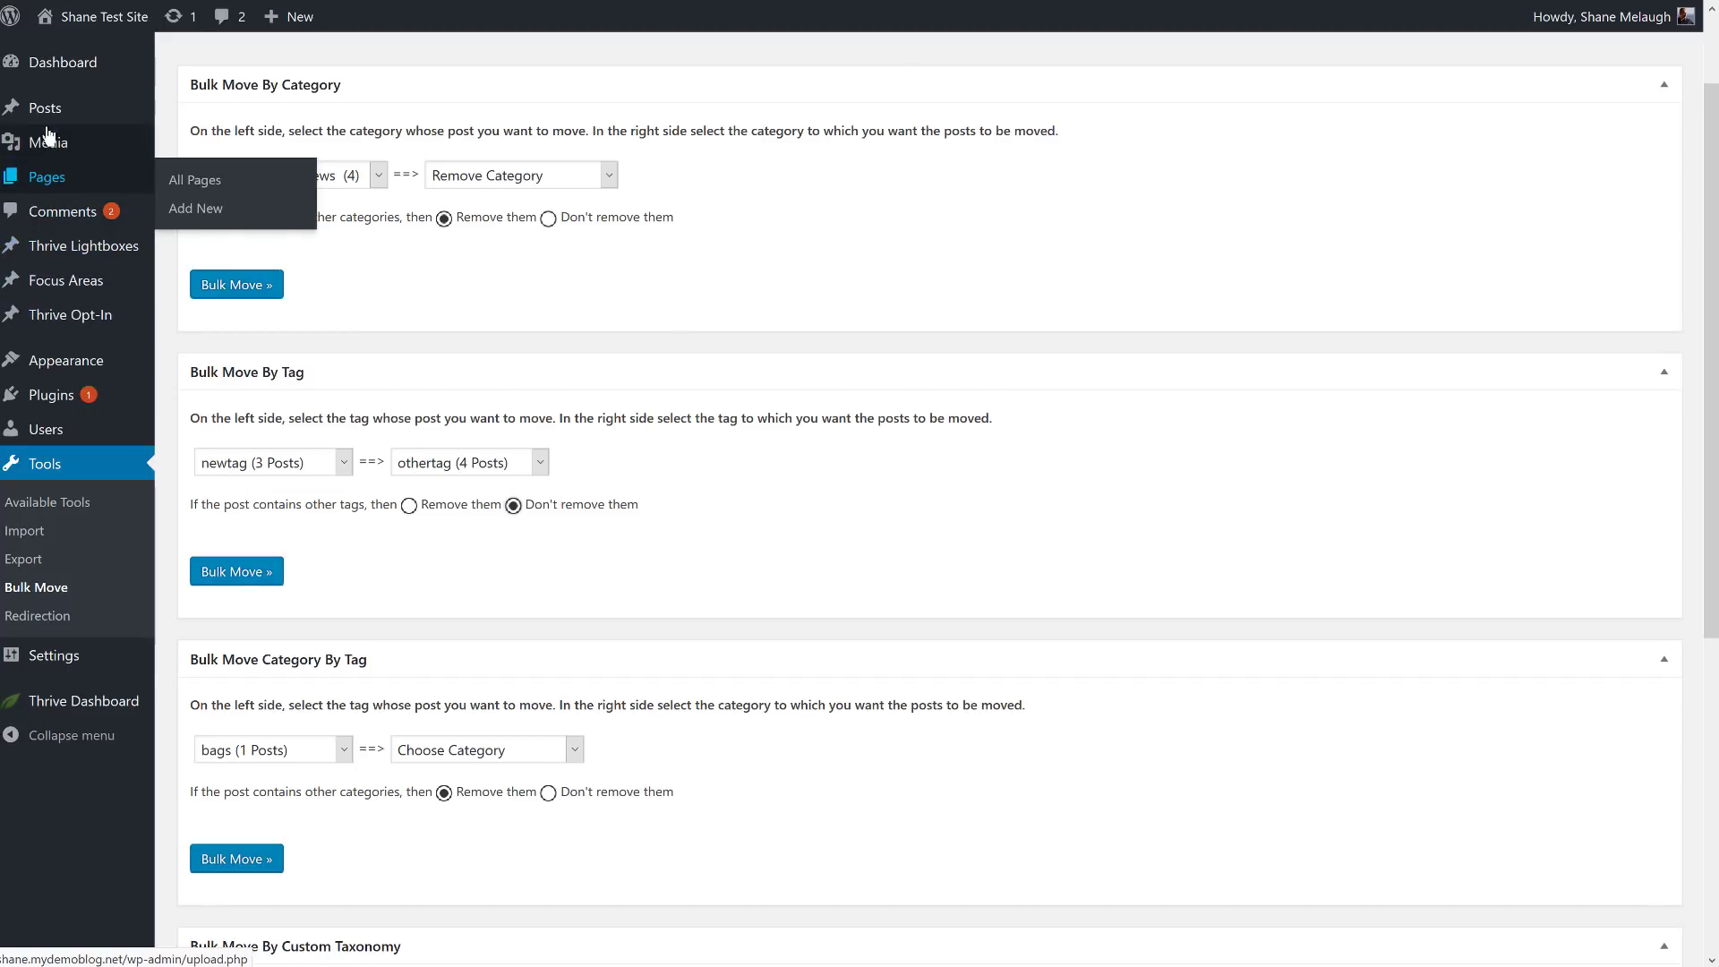
- Copy newtag's archive link and paste it as the Source URL of a new redirection
mouse_move(45, 109)
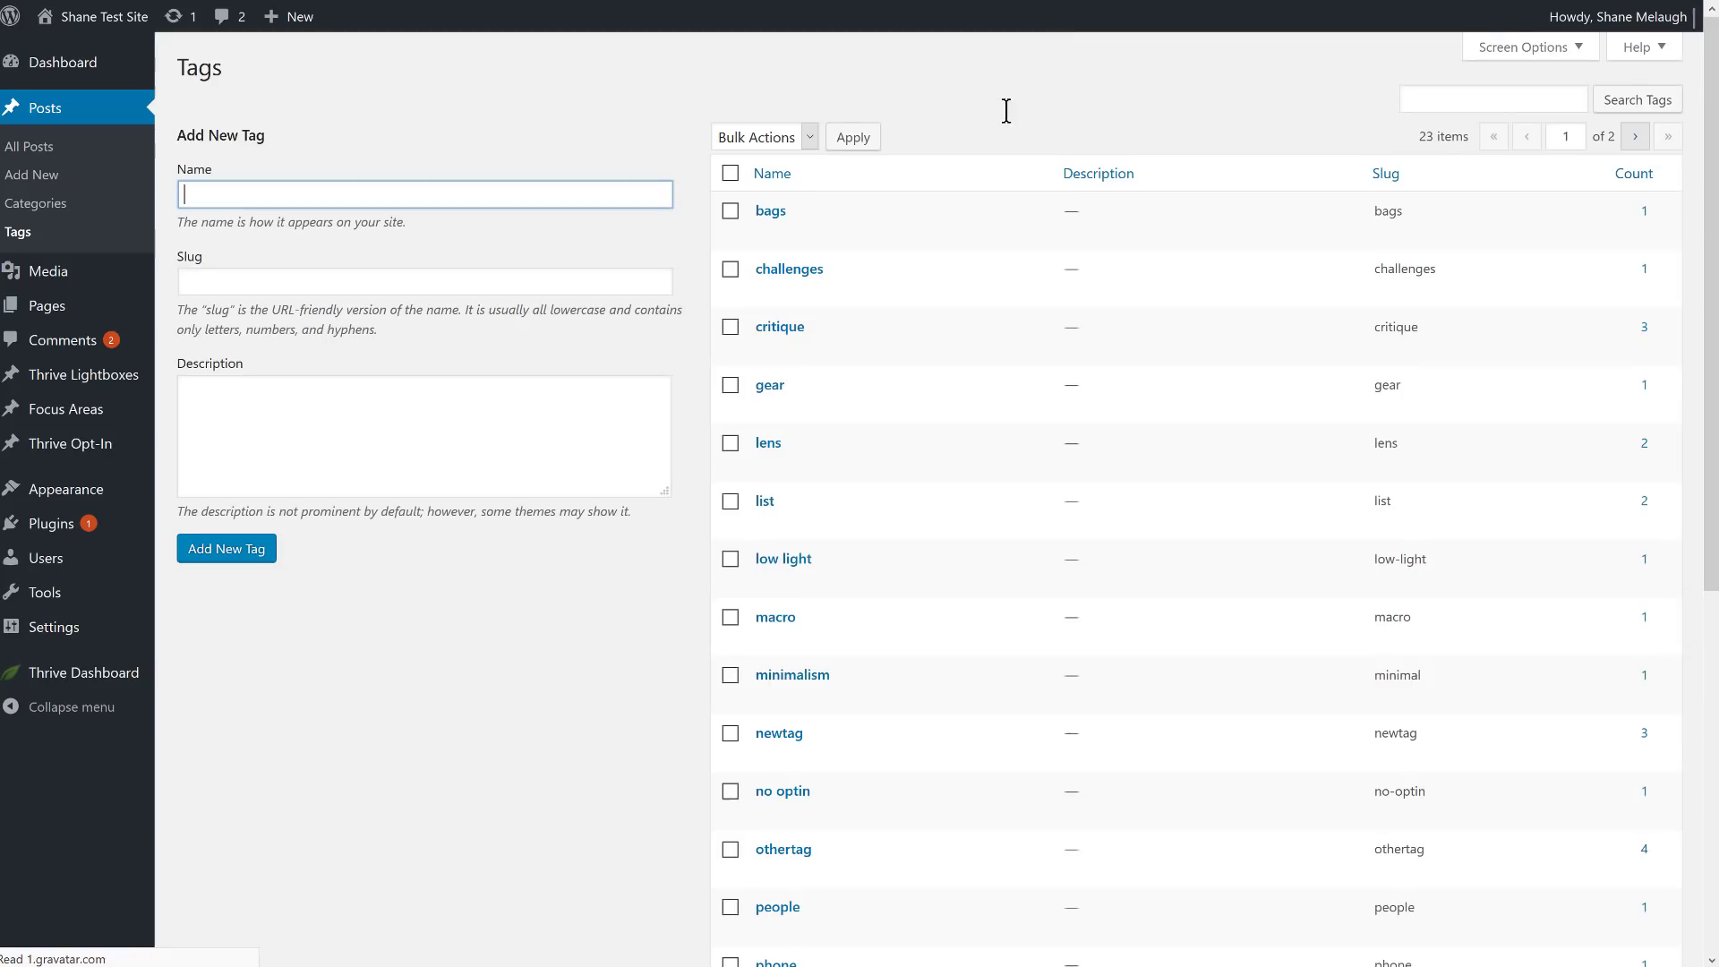
scroll(932, 442, down, 4)
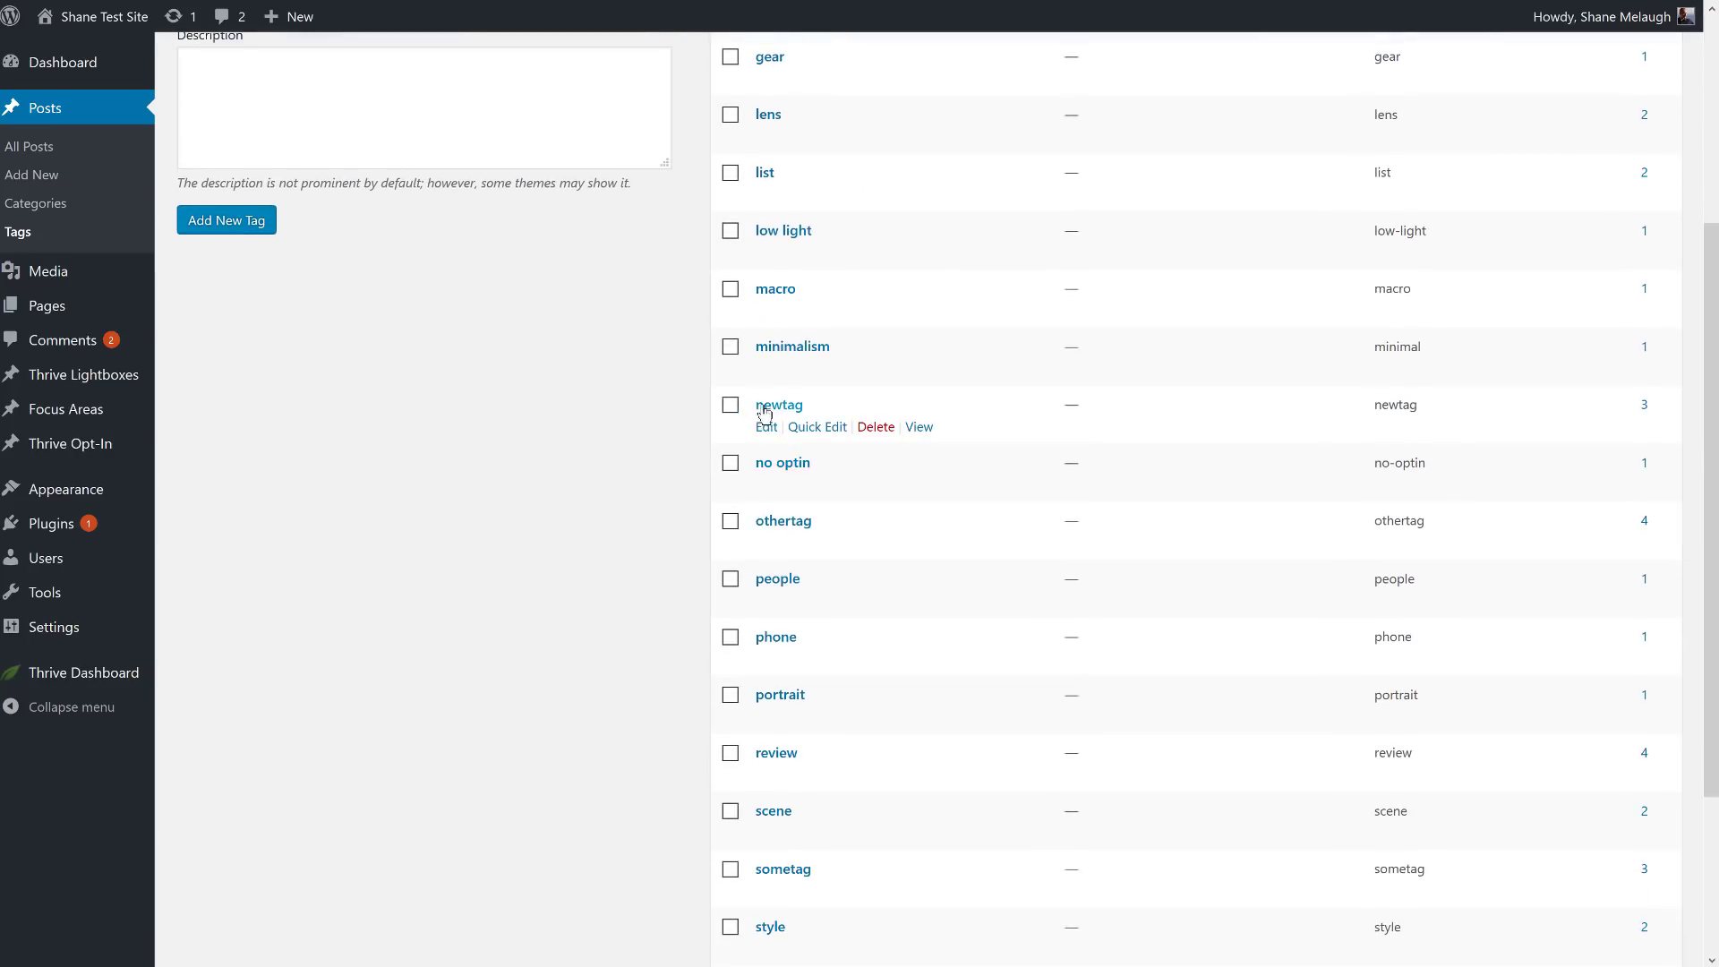
right_click(922, 429)
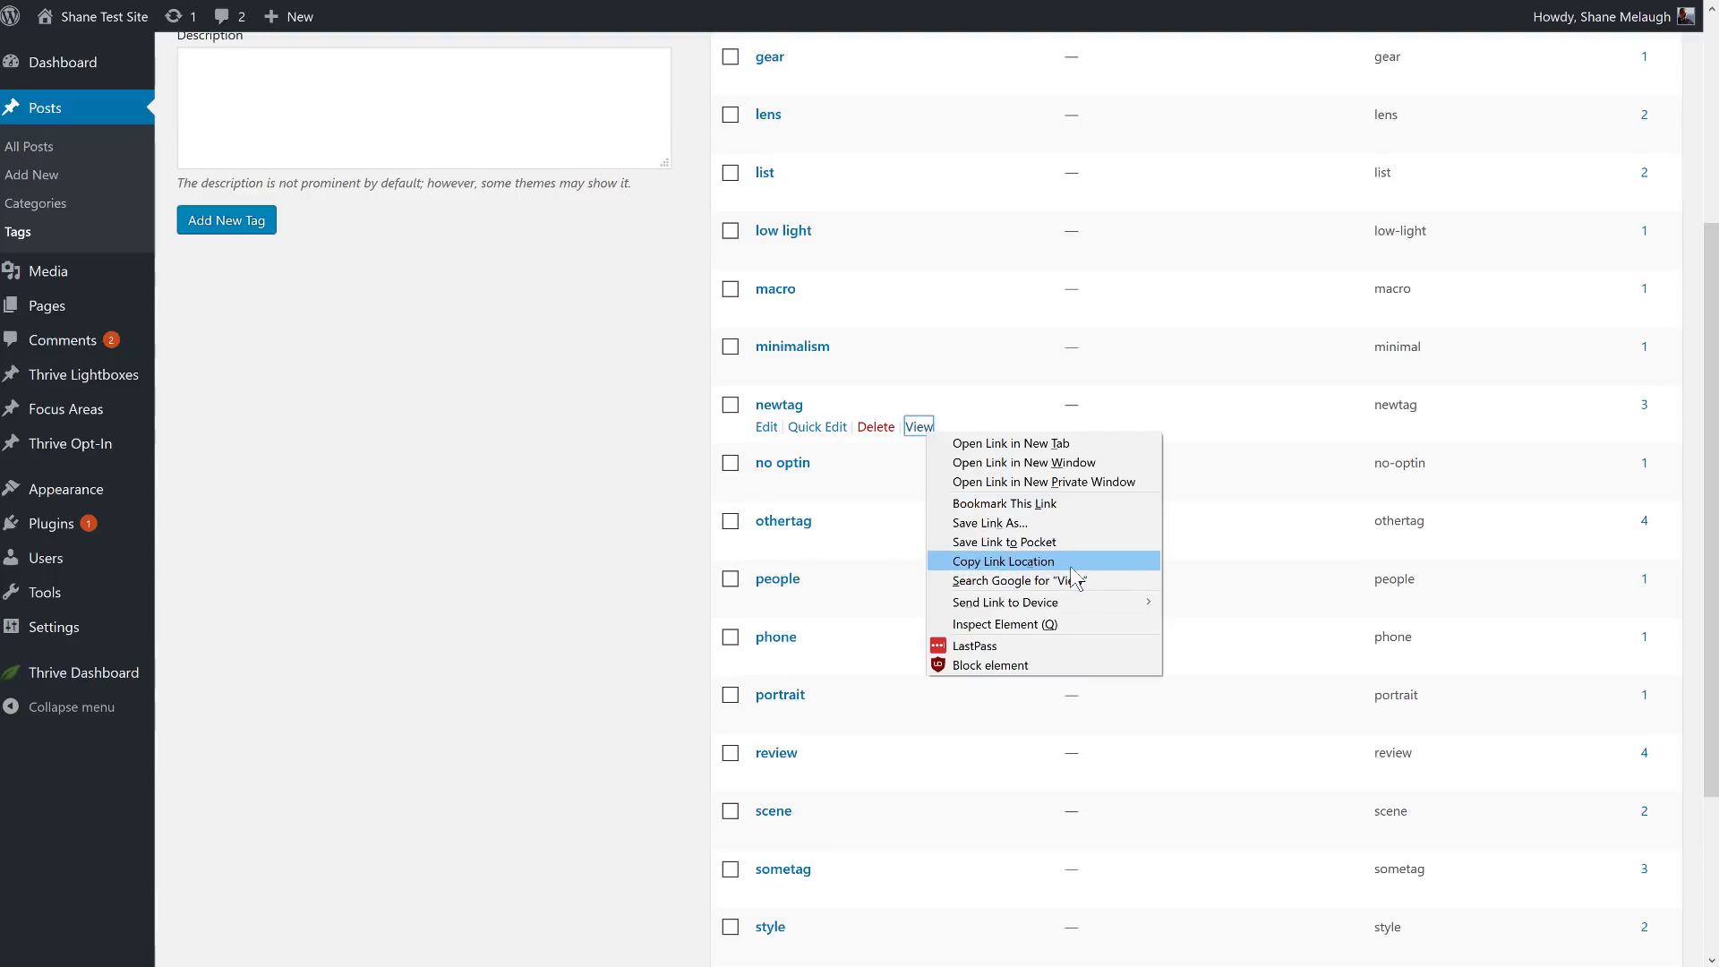
click(1038, 561)
click(900, 2)
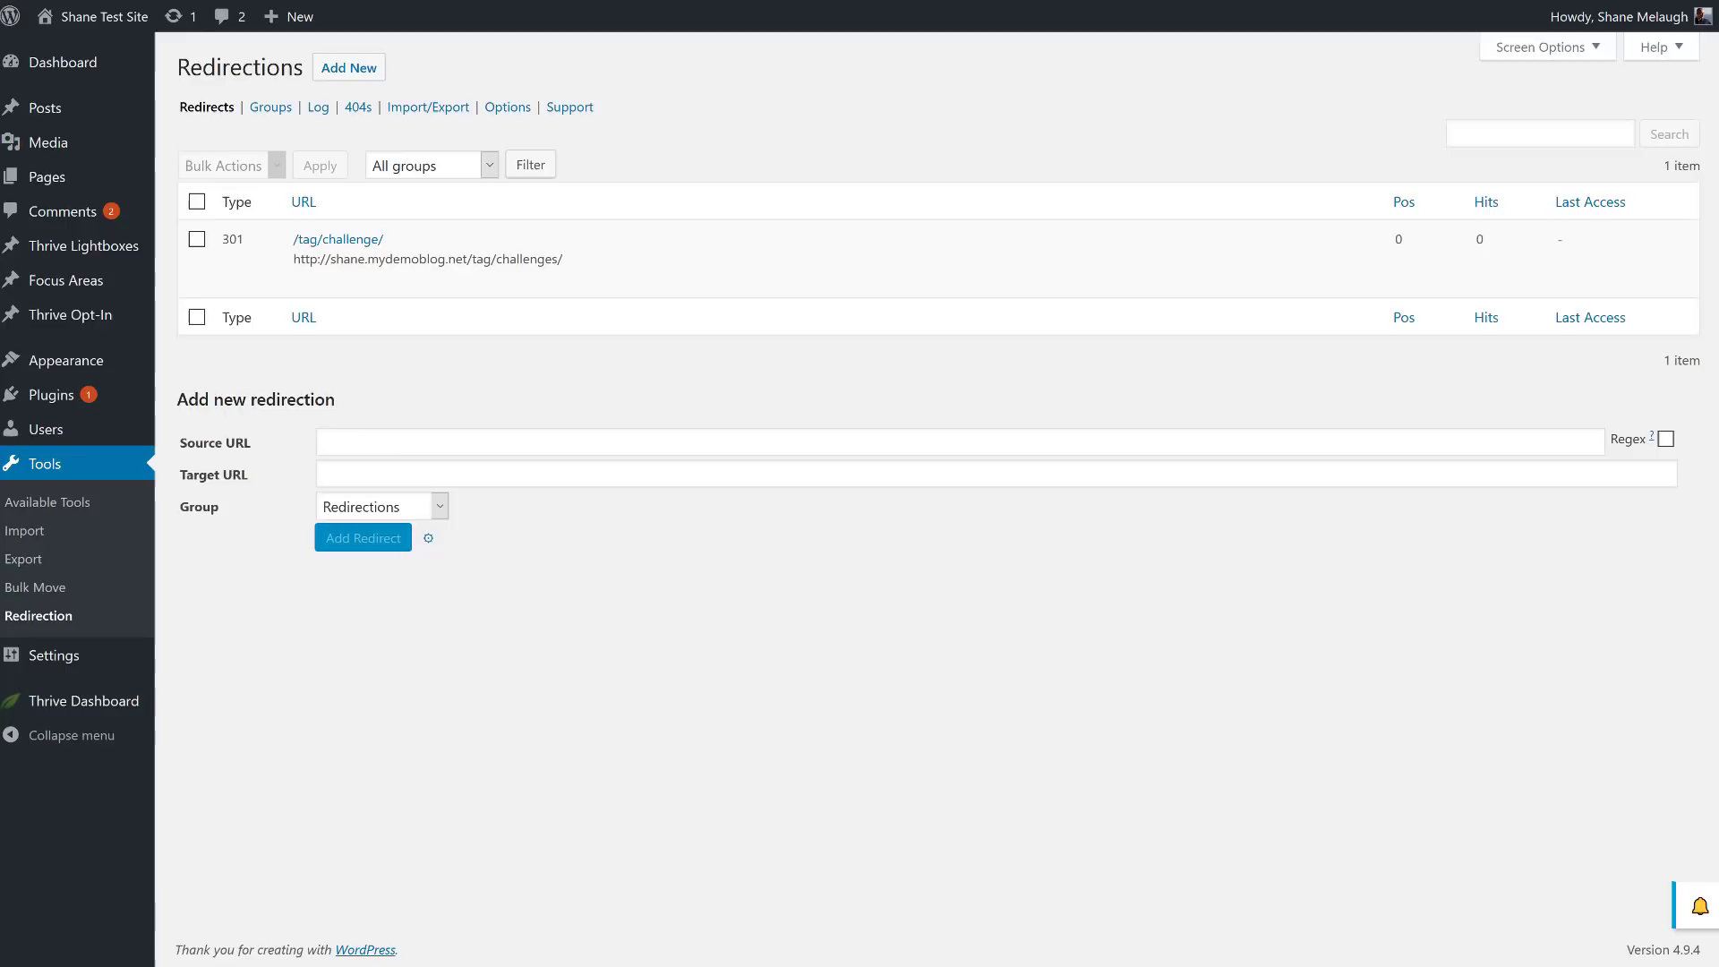
click(325, 439)
key(ctrl+v)
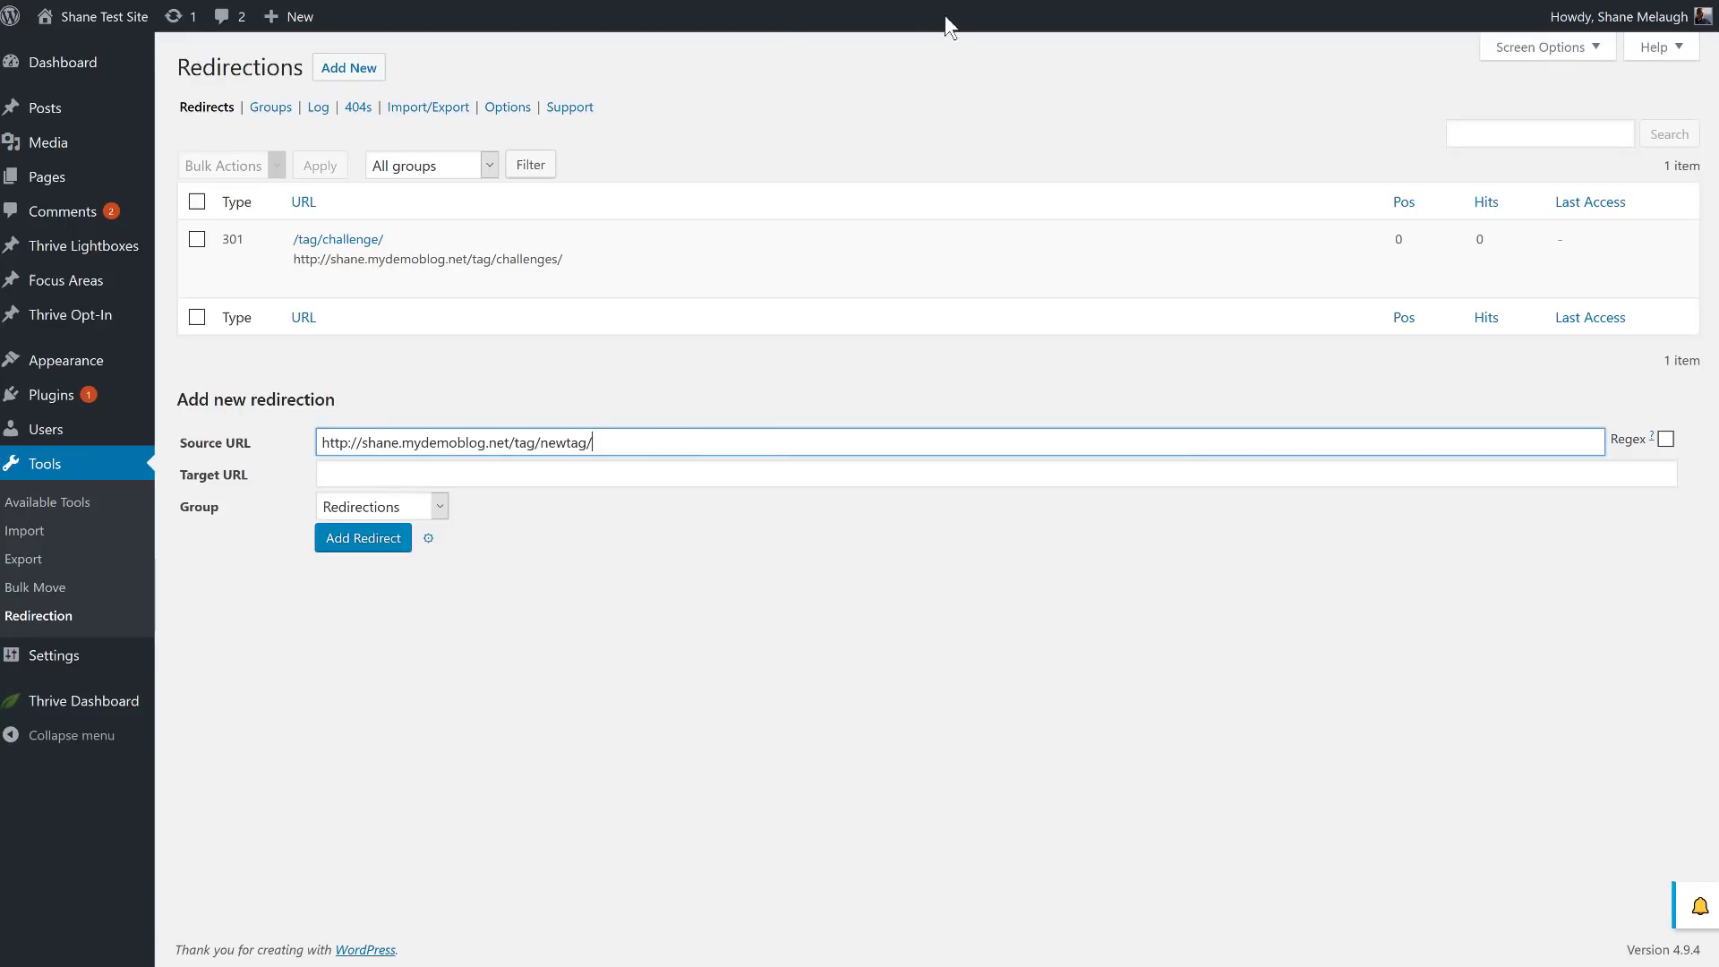
key(ctrl+Tab)
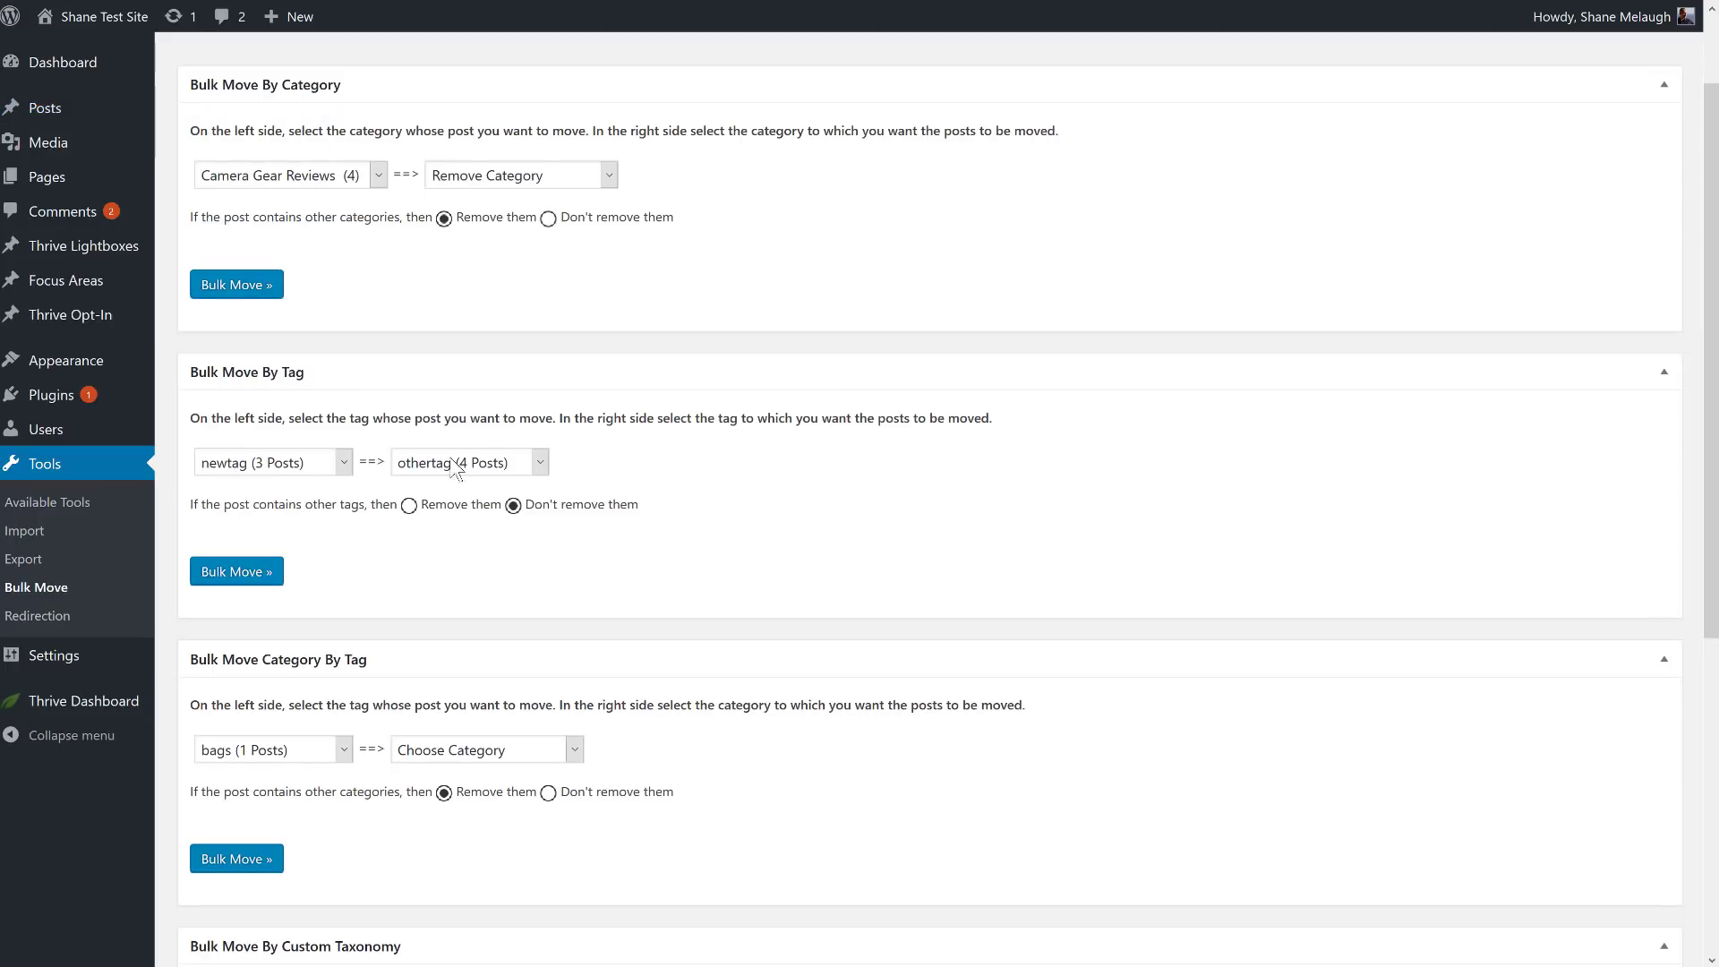
- Bulk-move newtag's 3 posts onto othertag, delete newtag, and copy othertag's archive link
click(231, 575)
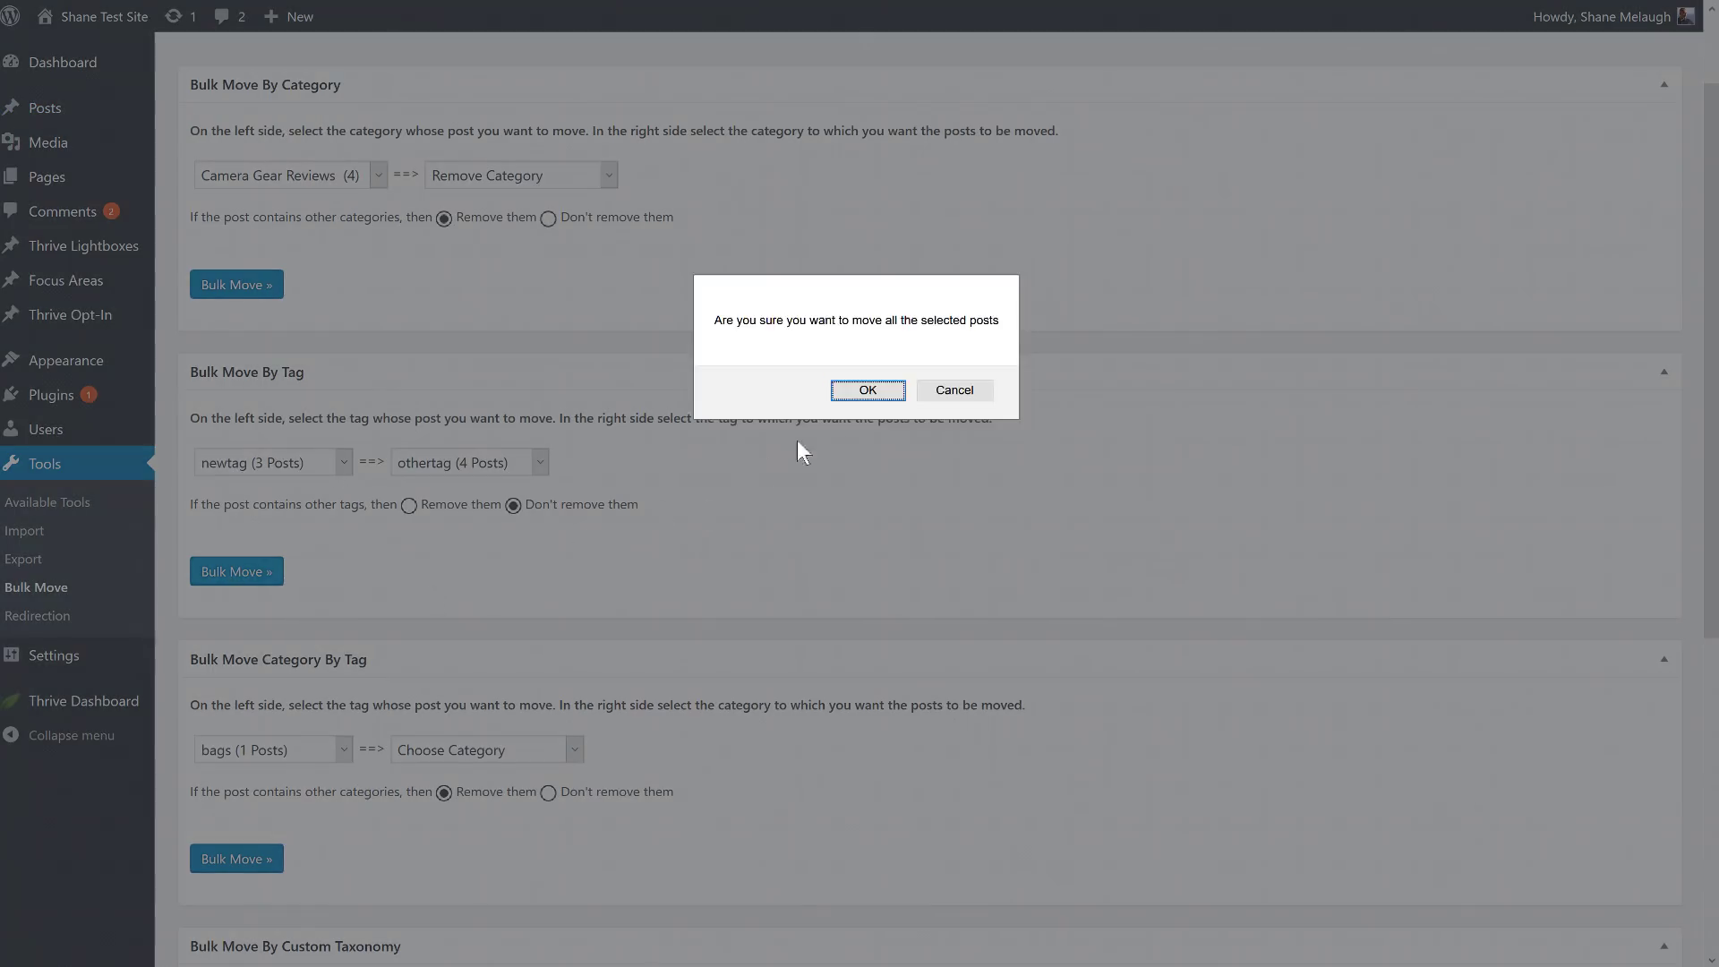
click(865, 390)
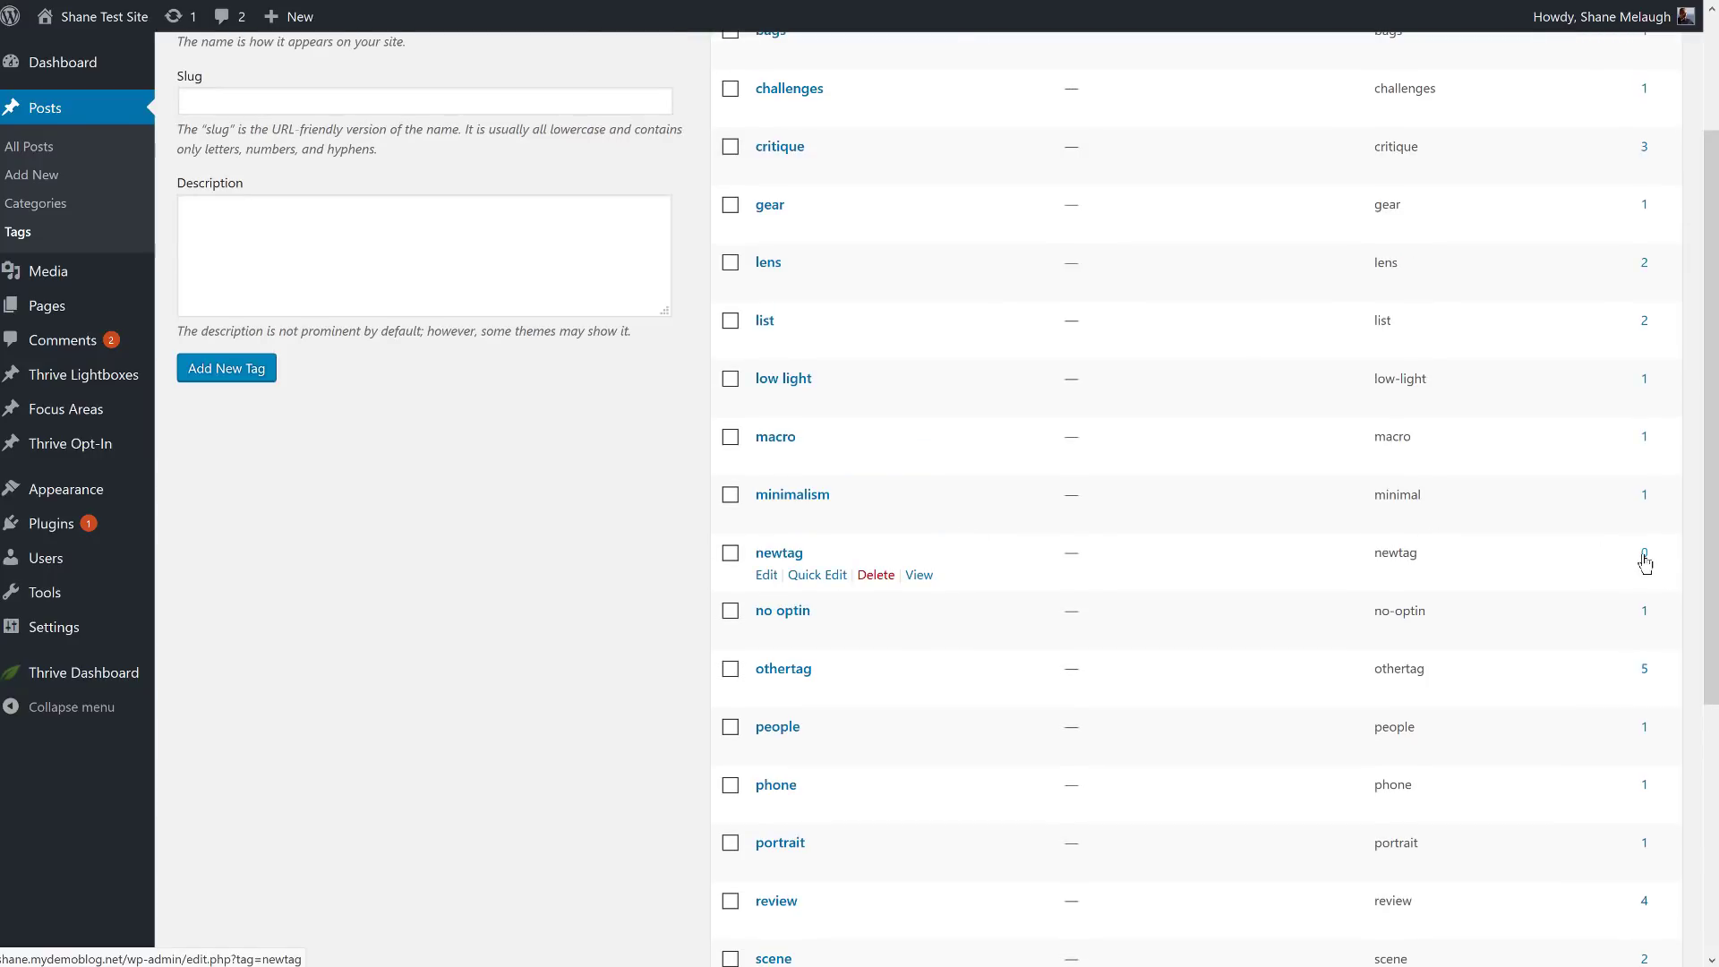
click(884, 578)
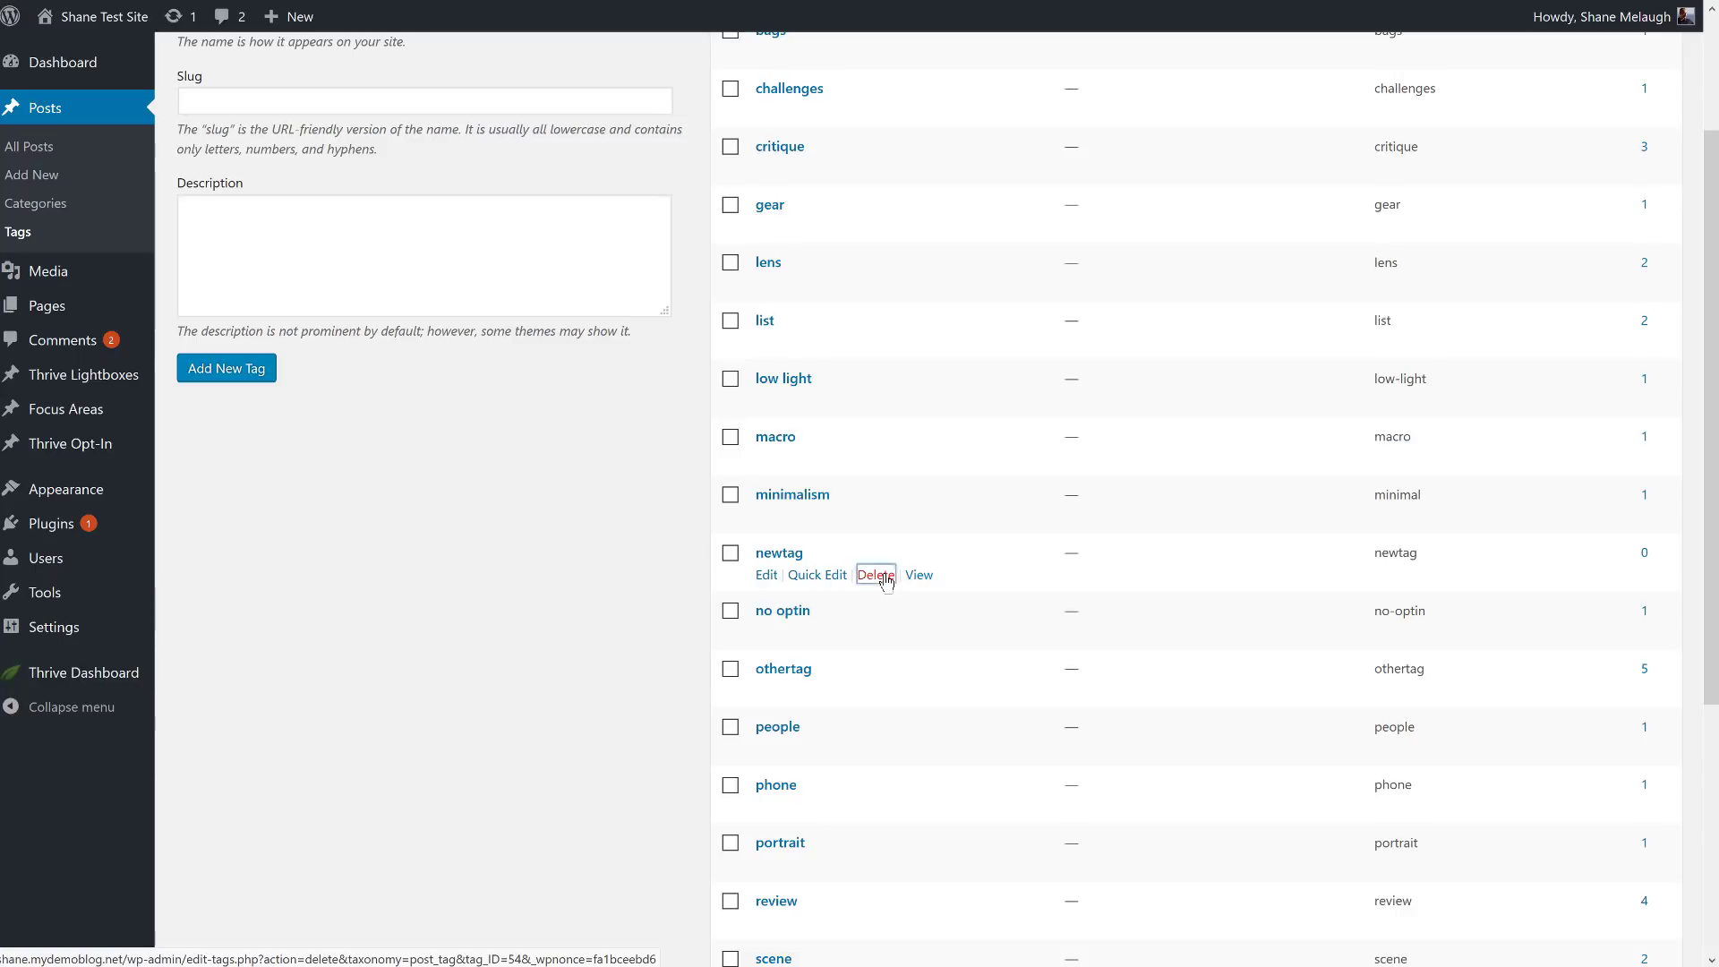
click(892, 392)
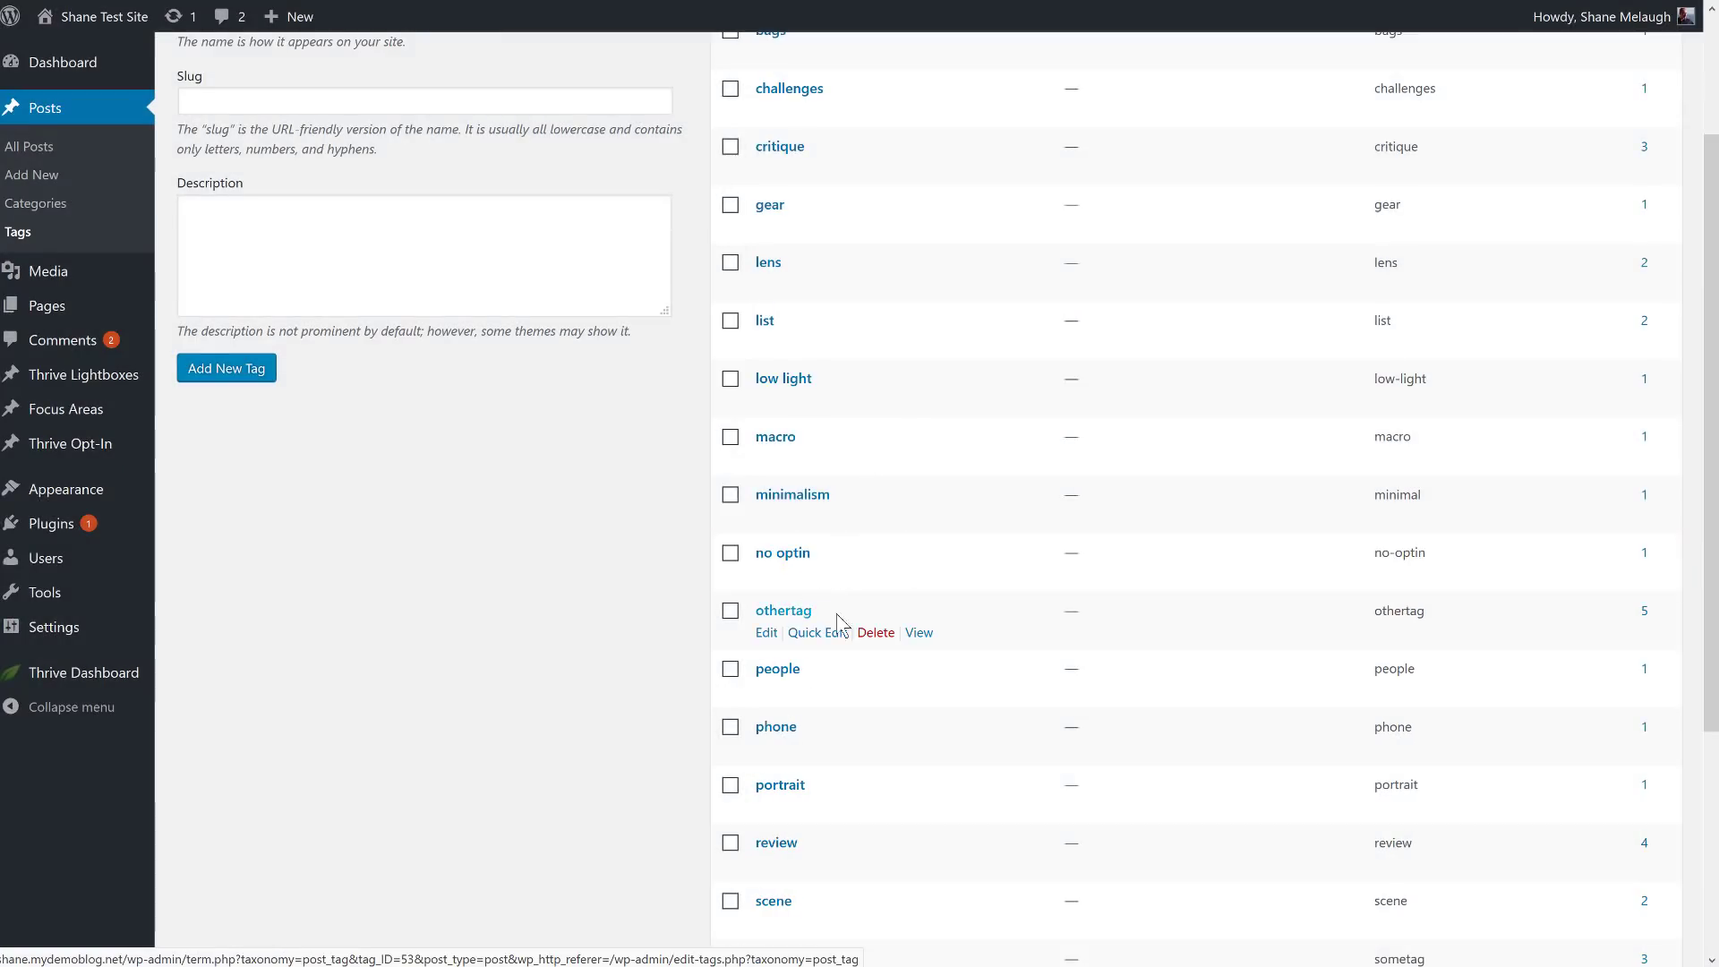
right_click(920, 639)
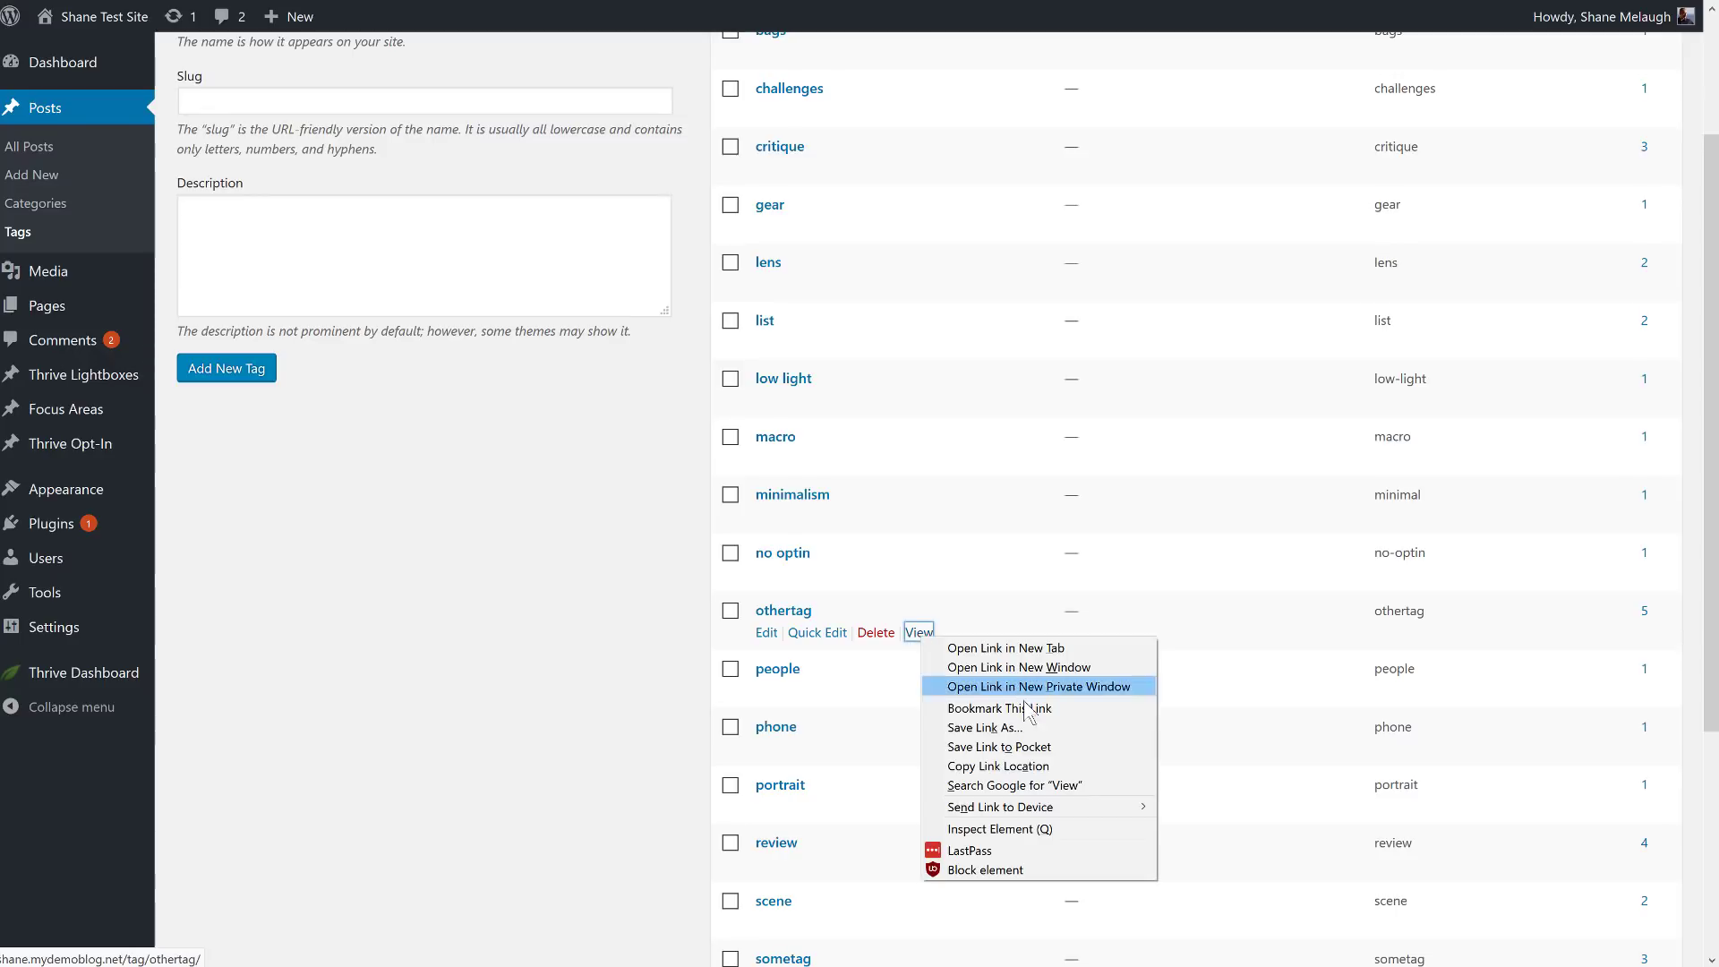
click(985, 764)
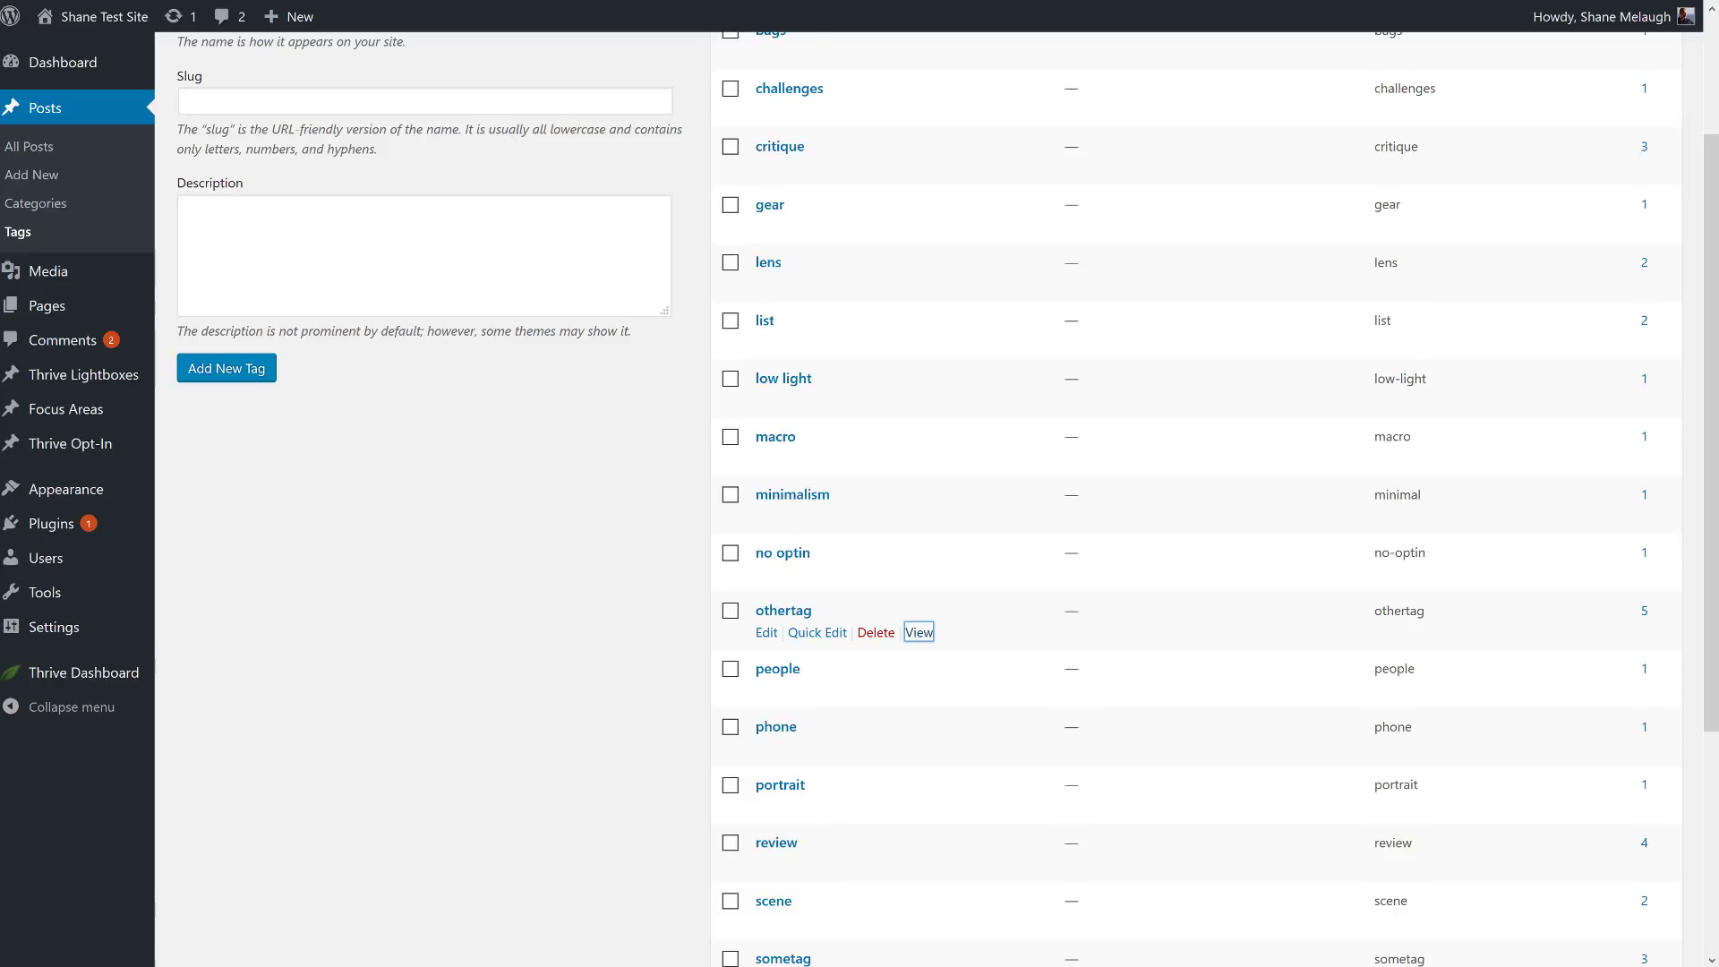
- Paste the othertag archive URL as the target and add the /tag/newtag/ redirect
key(ctrl+Tab)
click(458, 475)
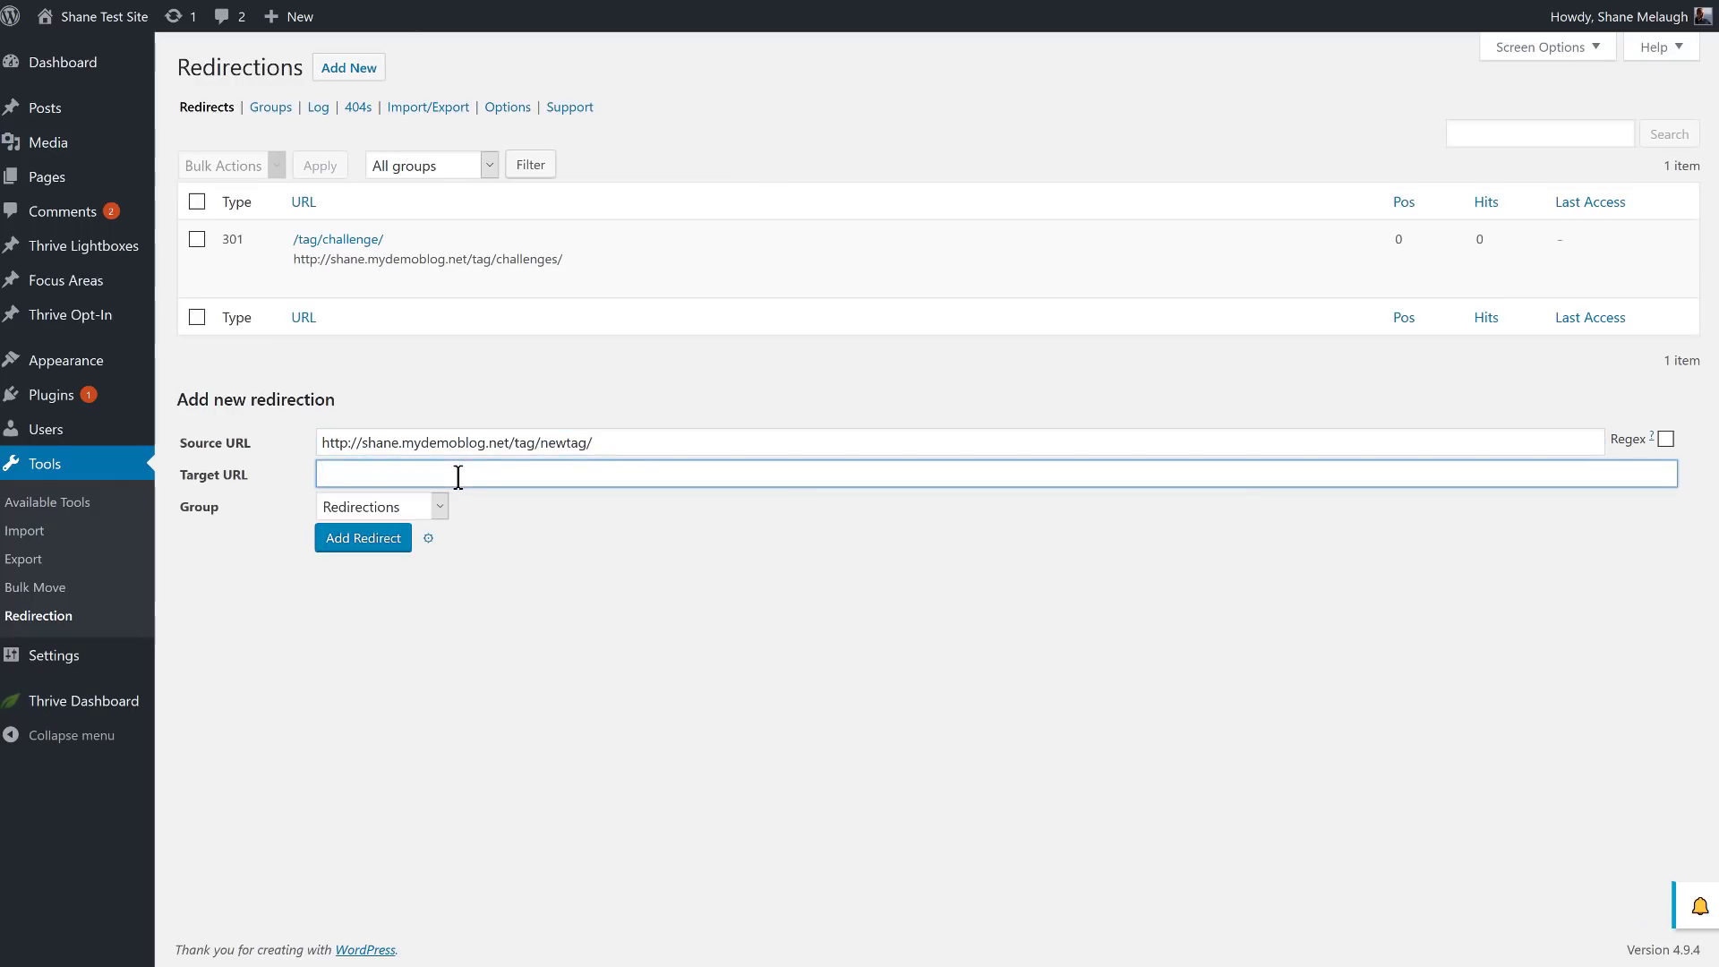
key(ctrl+v)
click(346, 542)
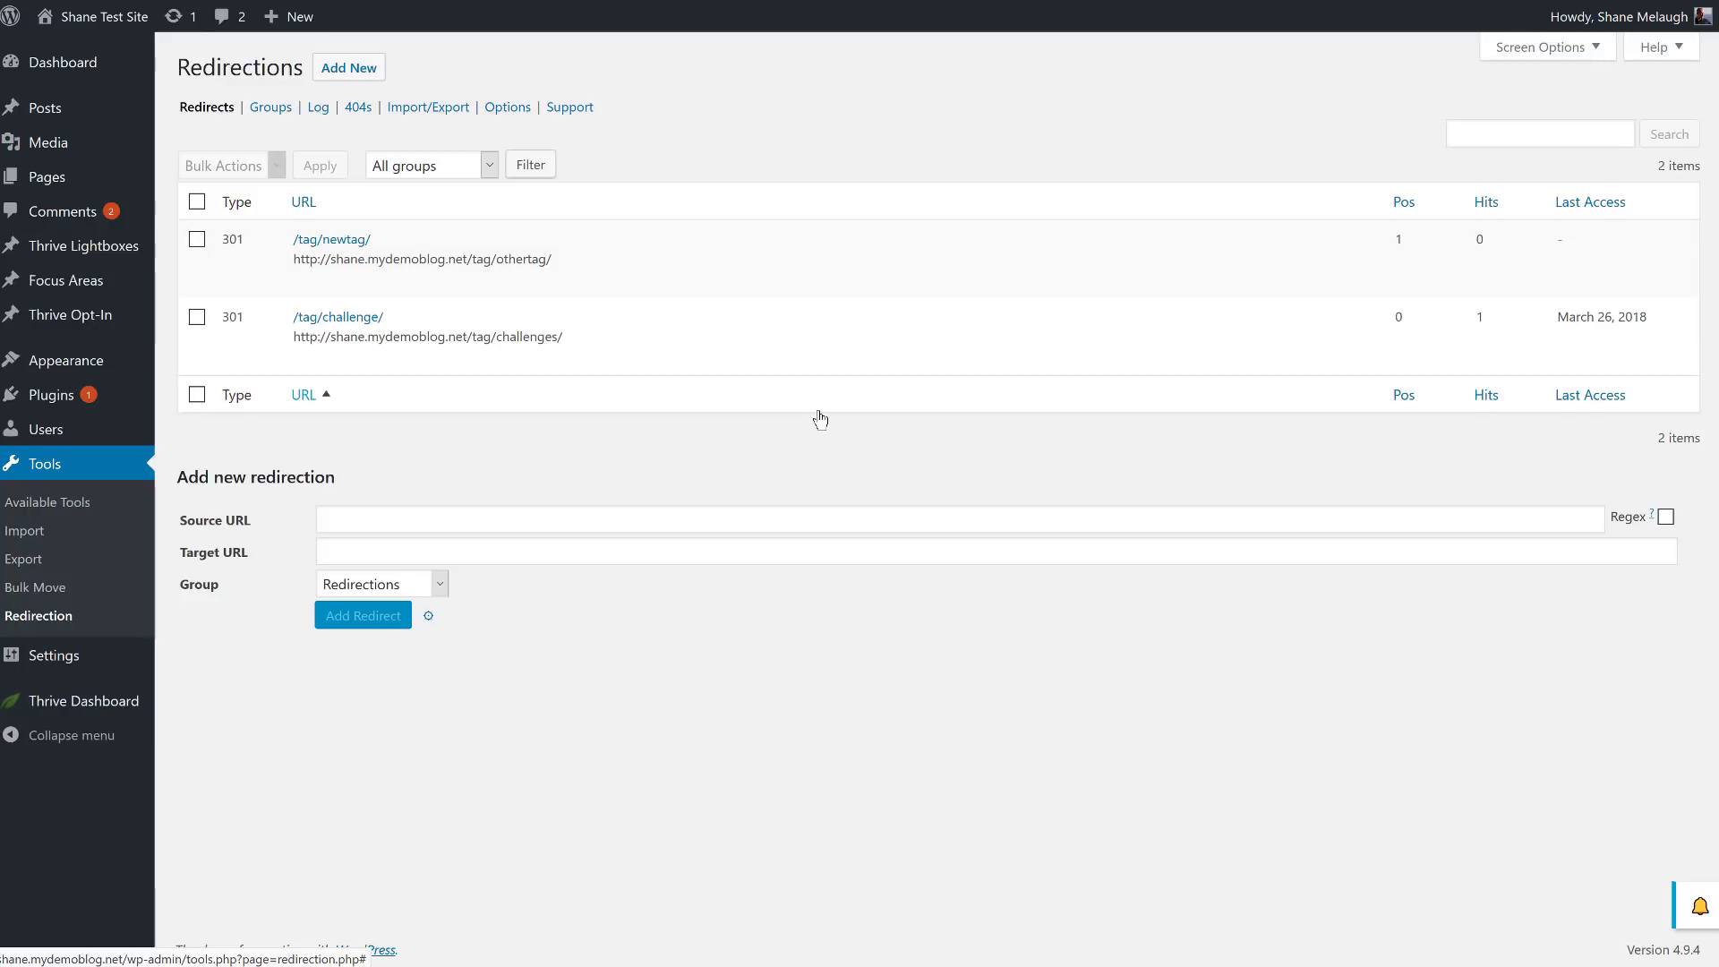
click(428, 616)
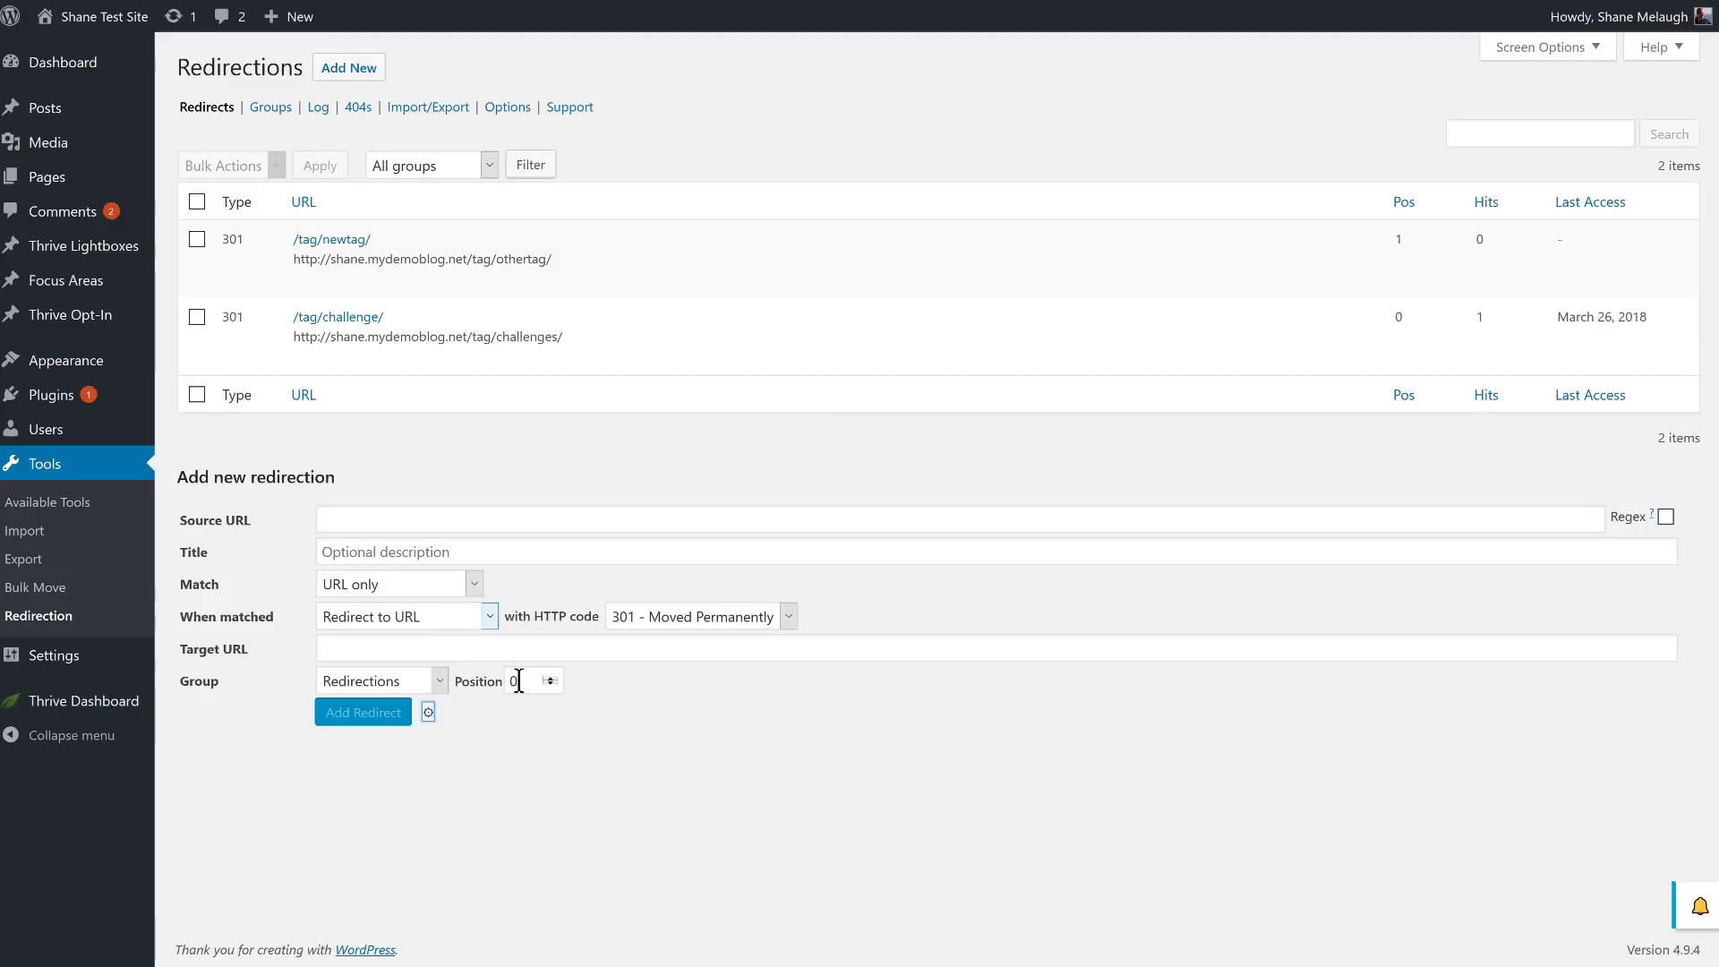
click(764, 618)
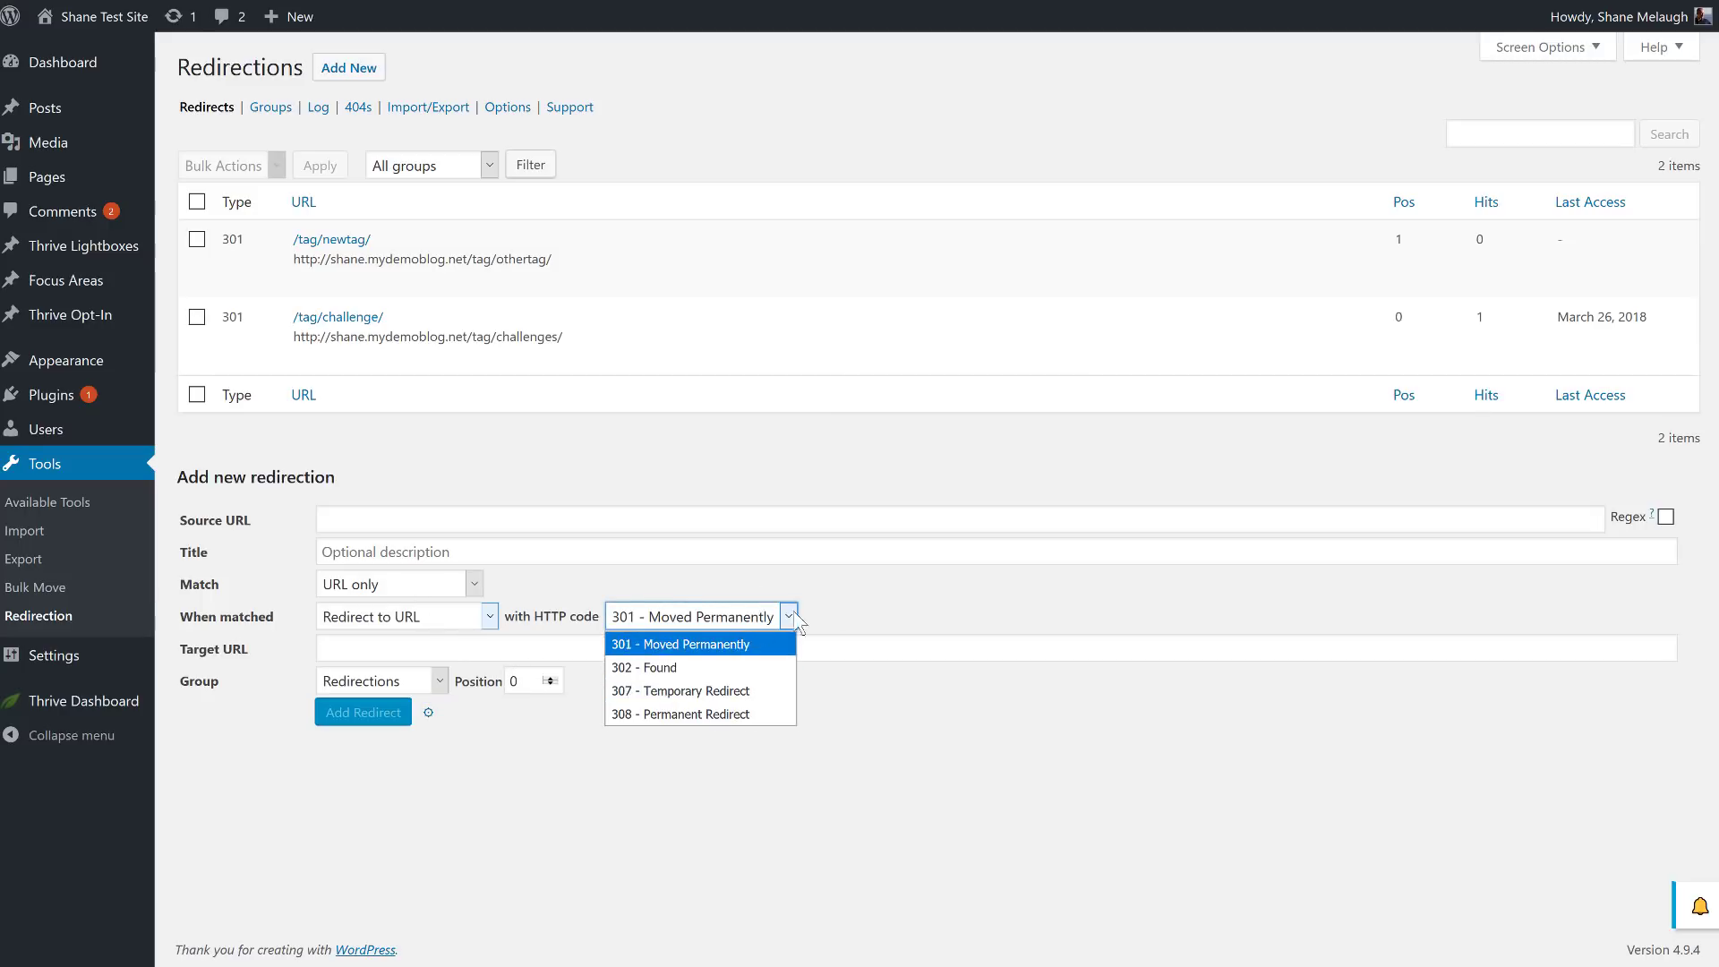
click(904, 588)
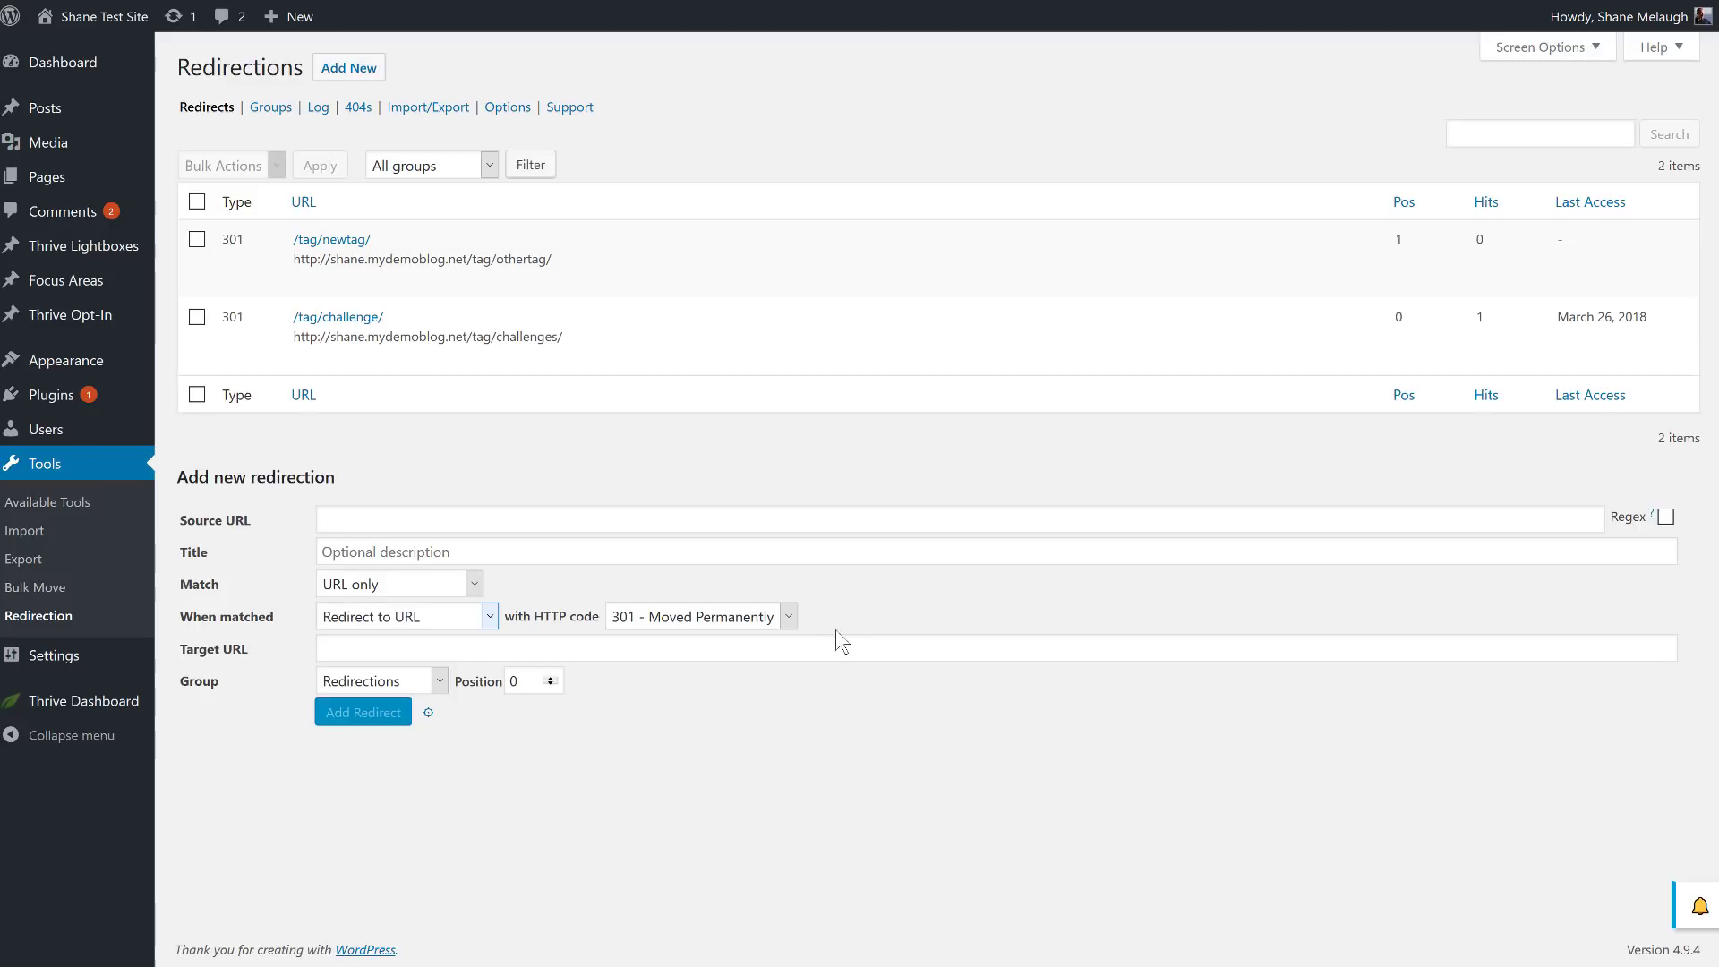
click(428, 715)
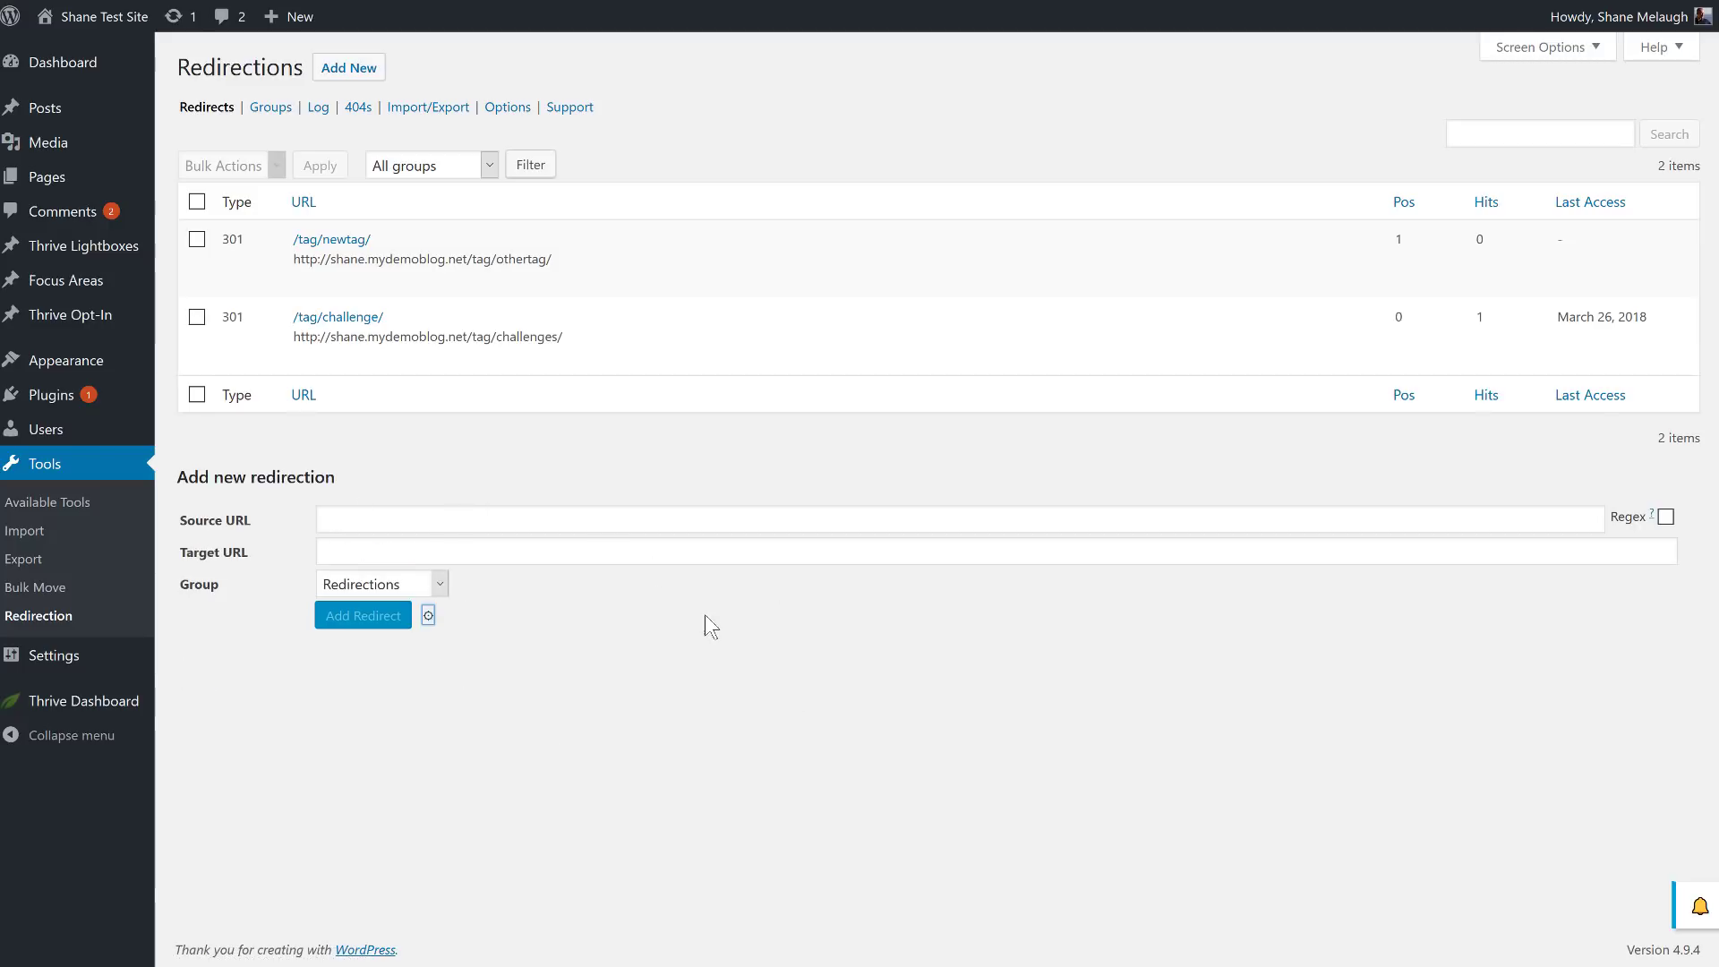